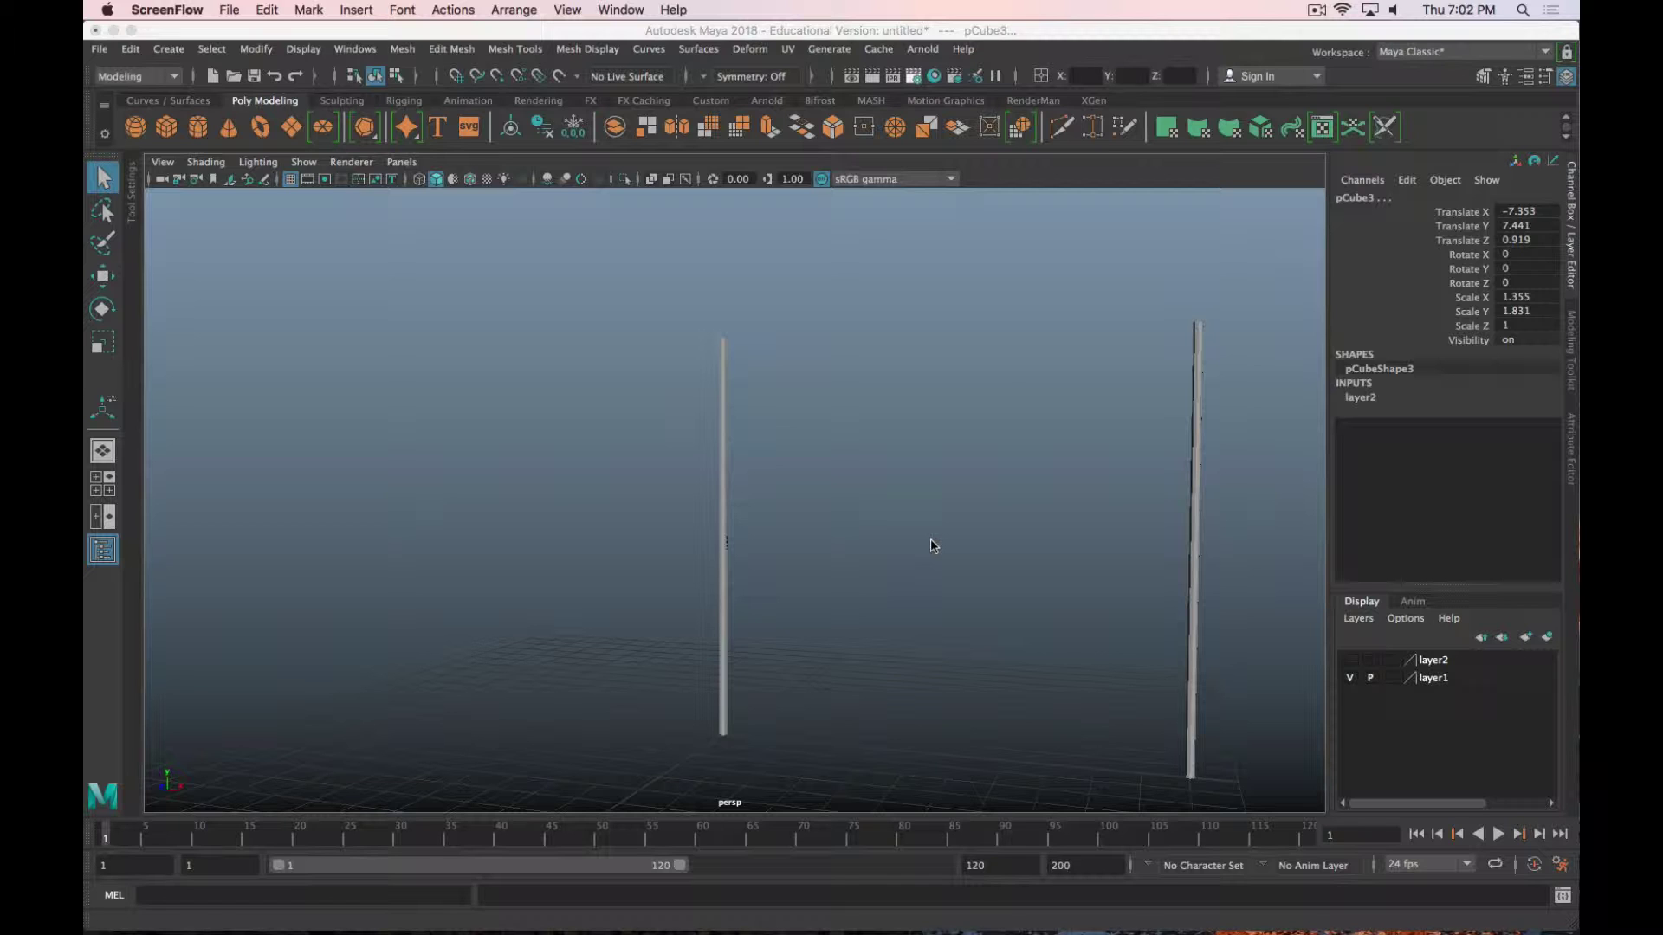
Orbit and frame the view around the two poles, selecting the left and right pole.
scroll(920, 541, down, 4)
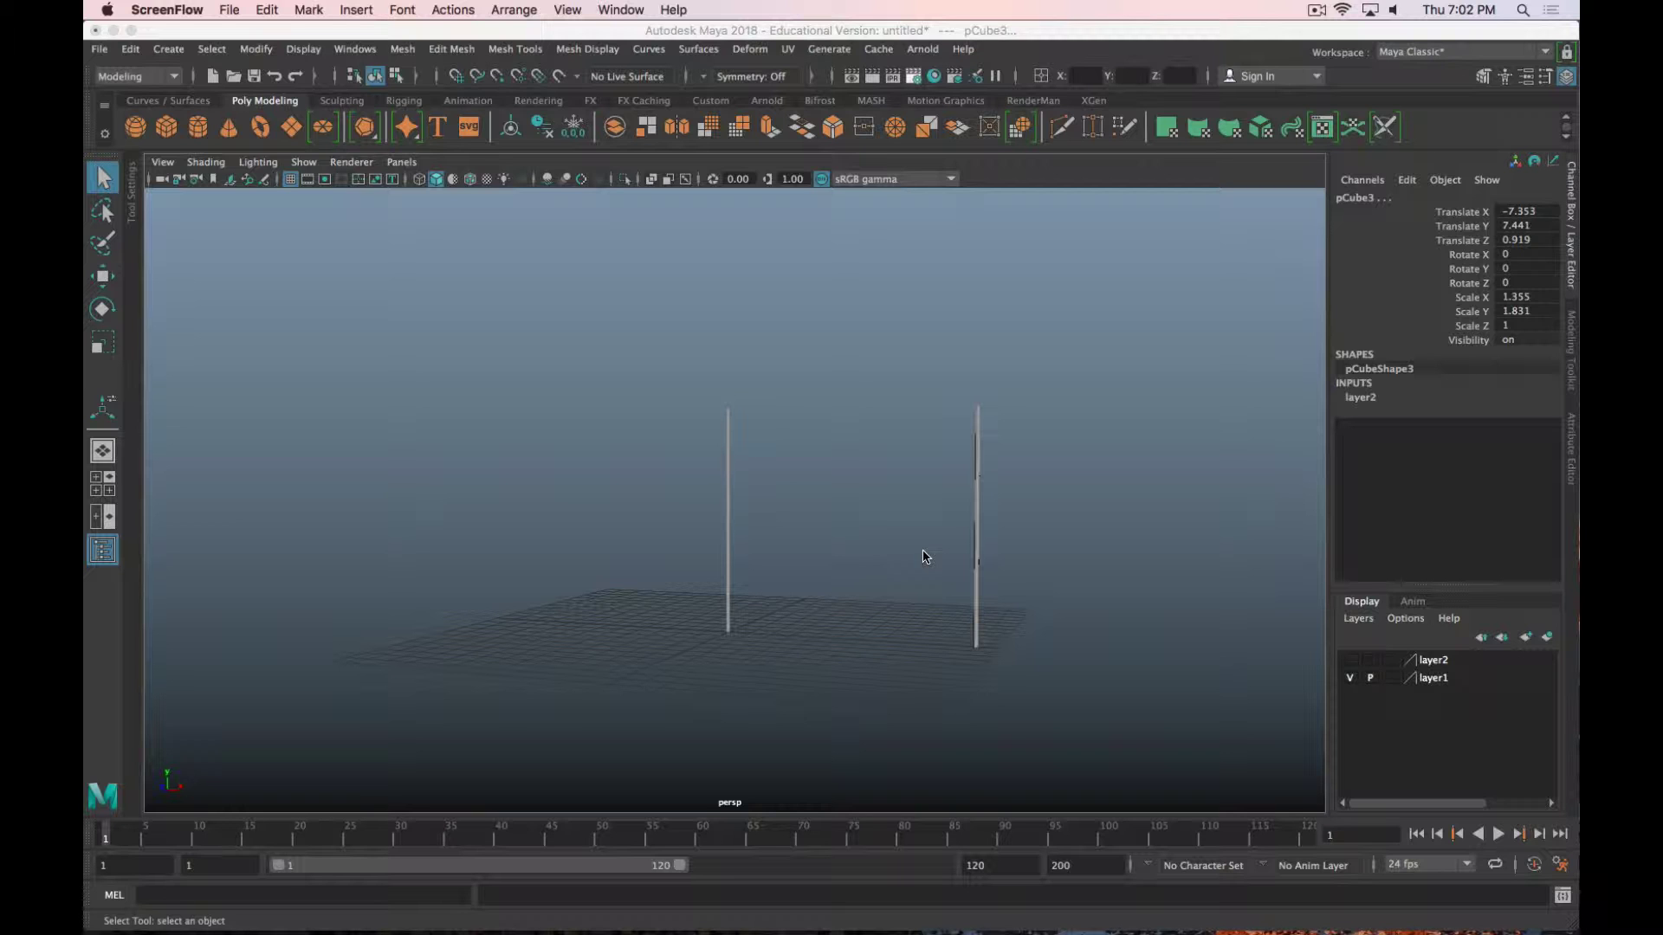
alt+drag(830, 517, 873, 401)
scroll(873, 401, up, 3)
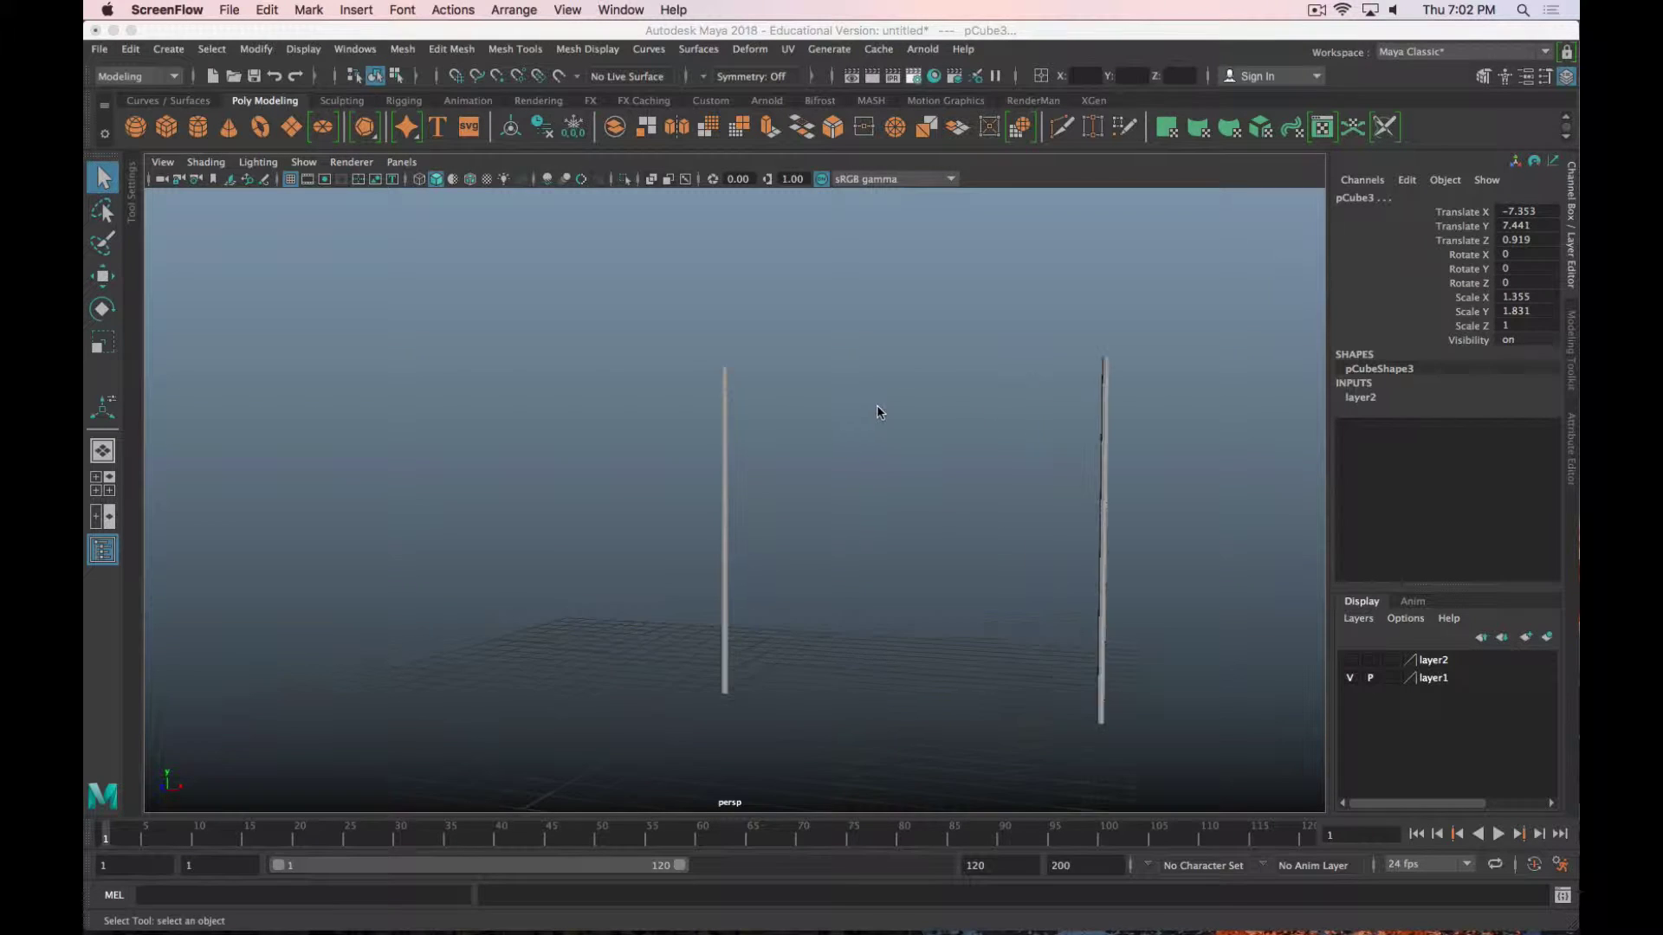
alt+drag(650, 427, 839, 445)
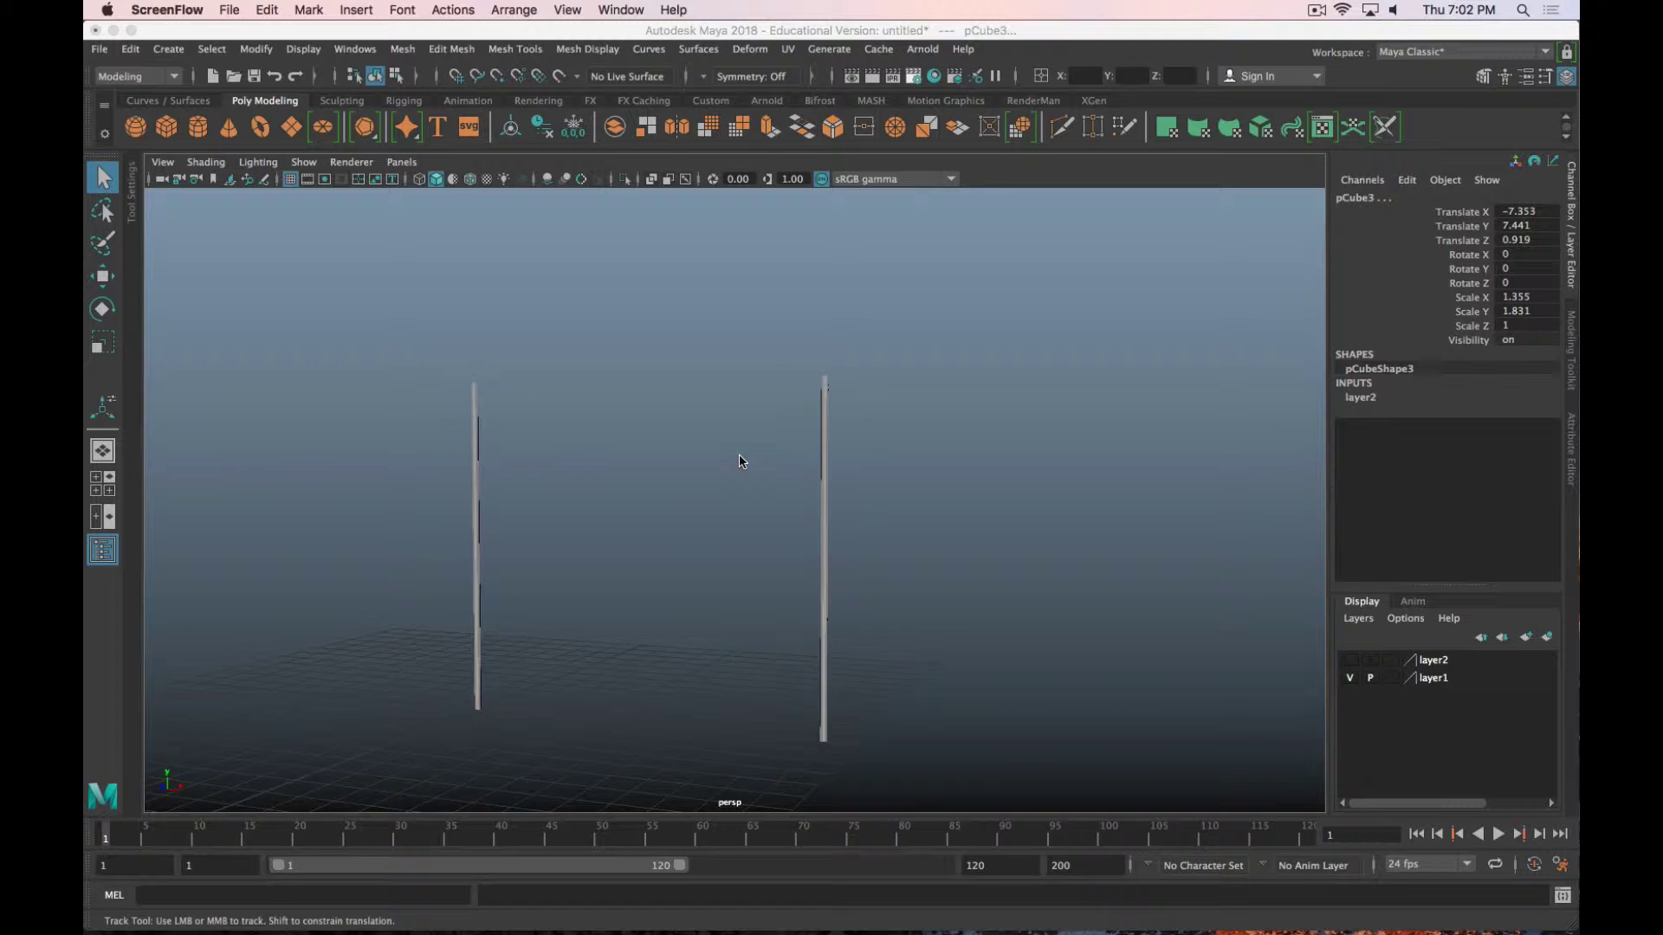
alt+drag(739, 456, 736, 513)
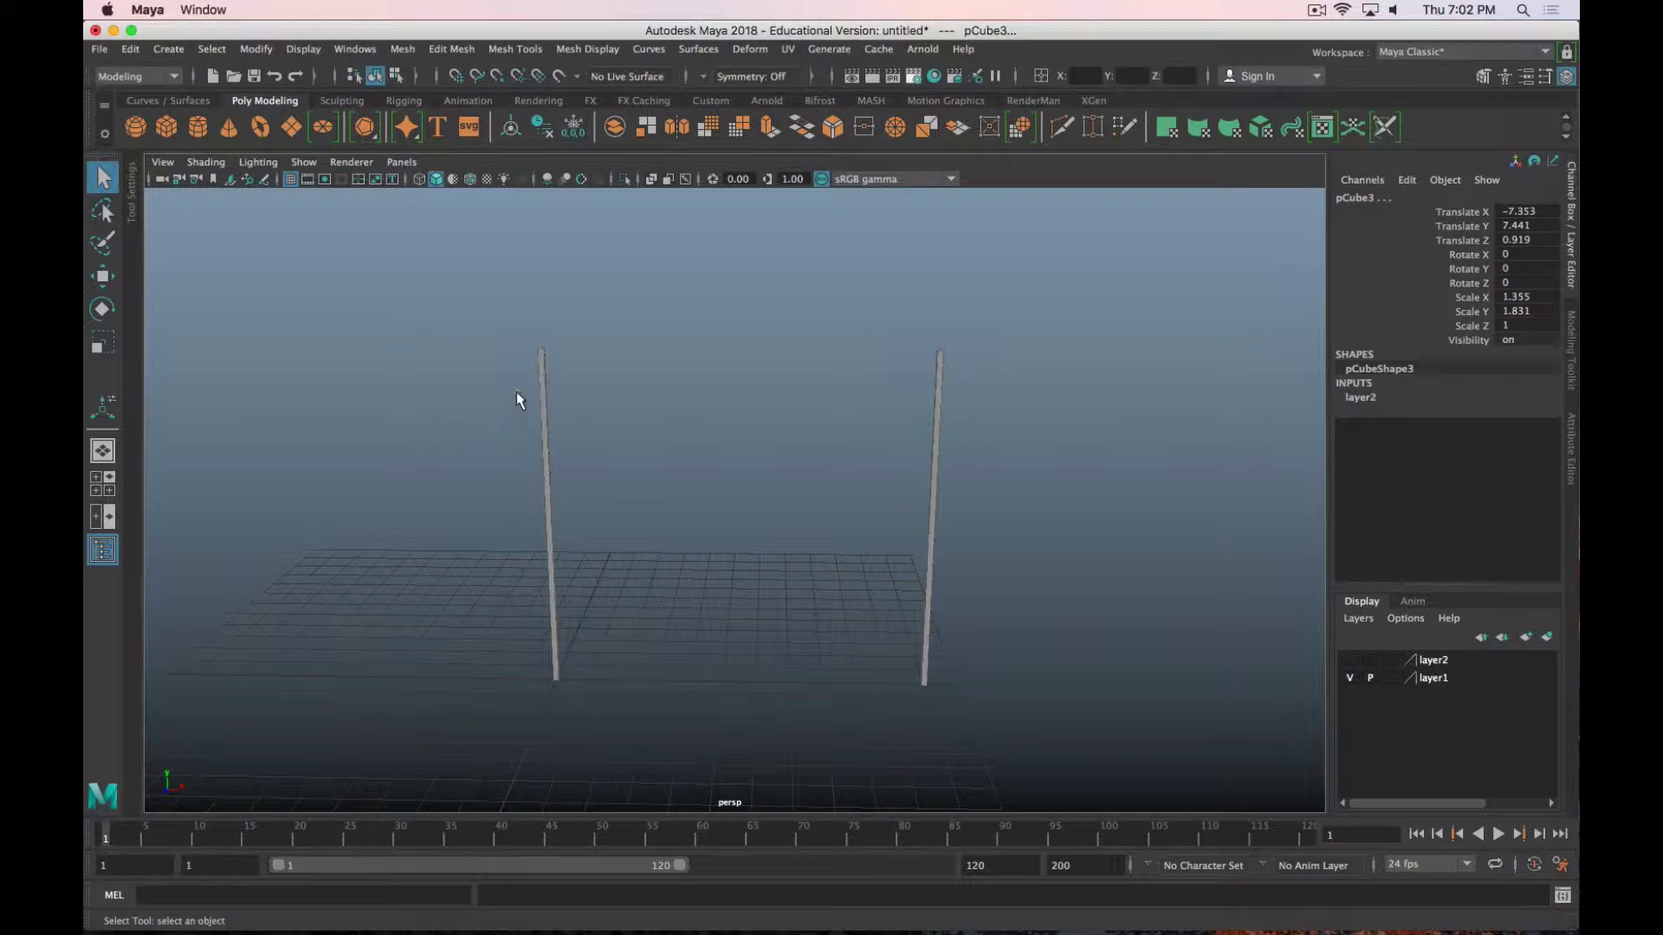
click(544, 389)
click(939, 374)
alt+drag(939, 374, 770, 437)
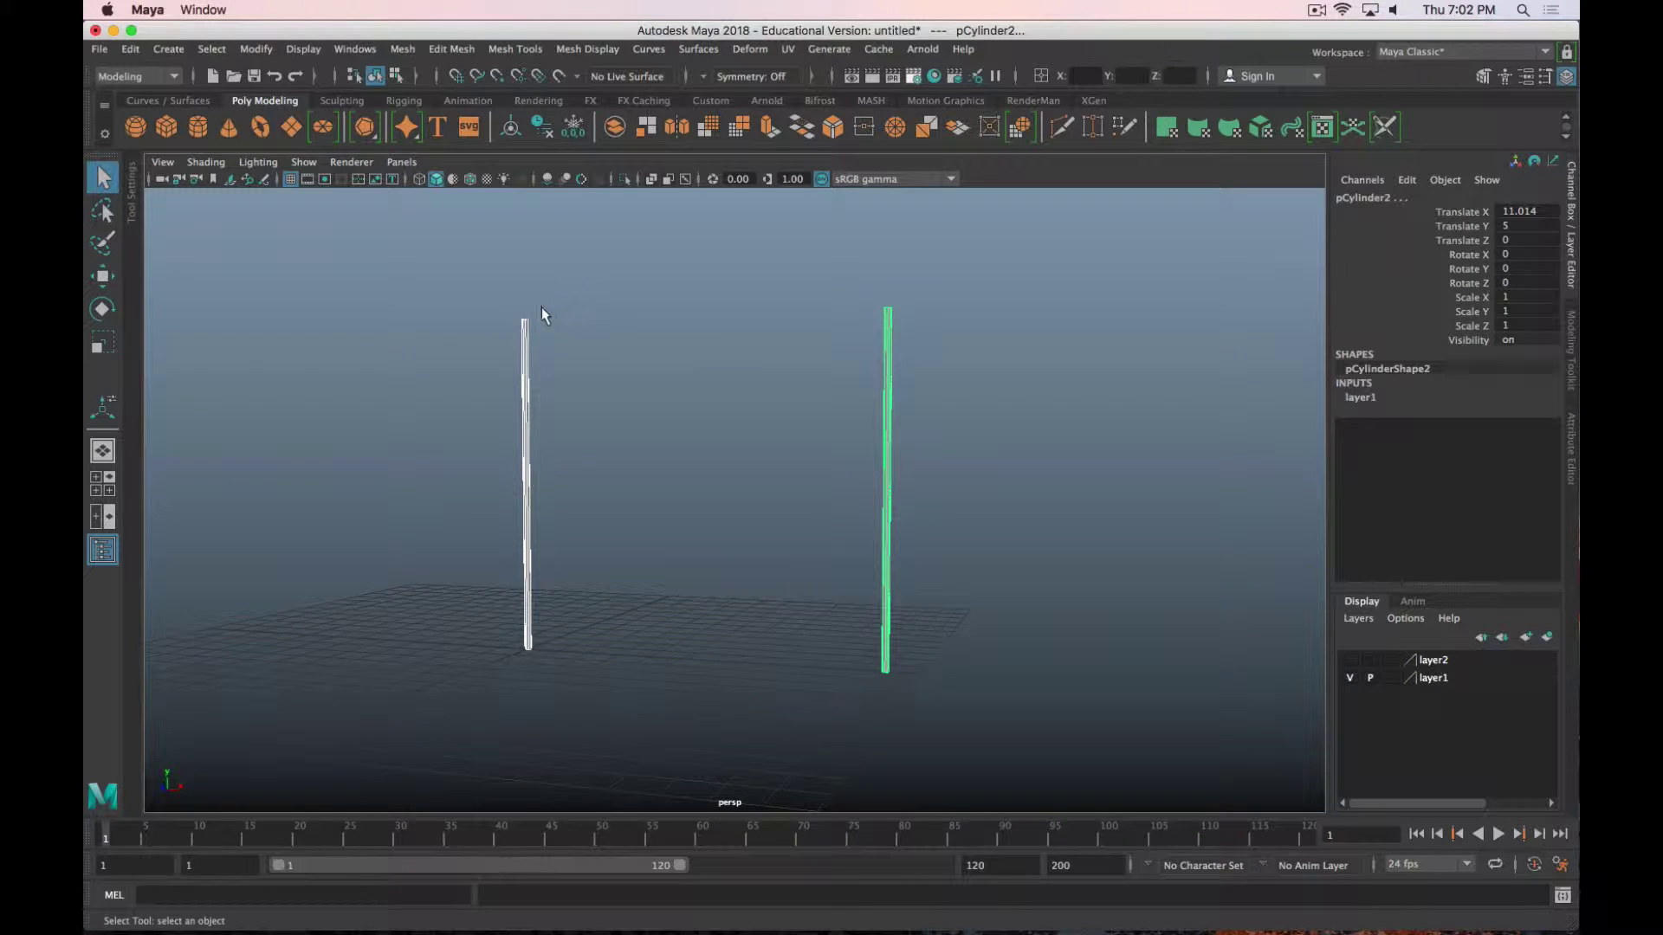
alt+drag(615, 357, 755, 656)
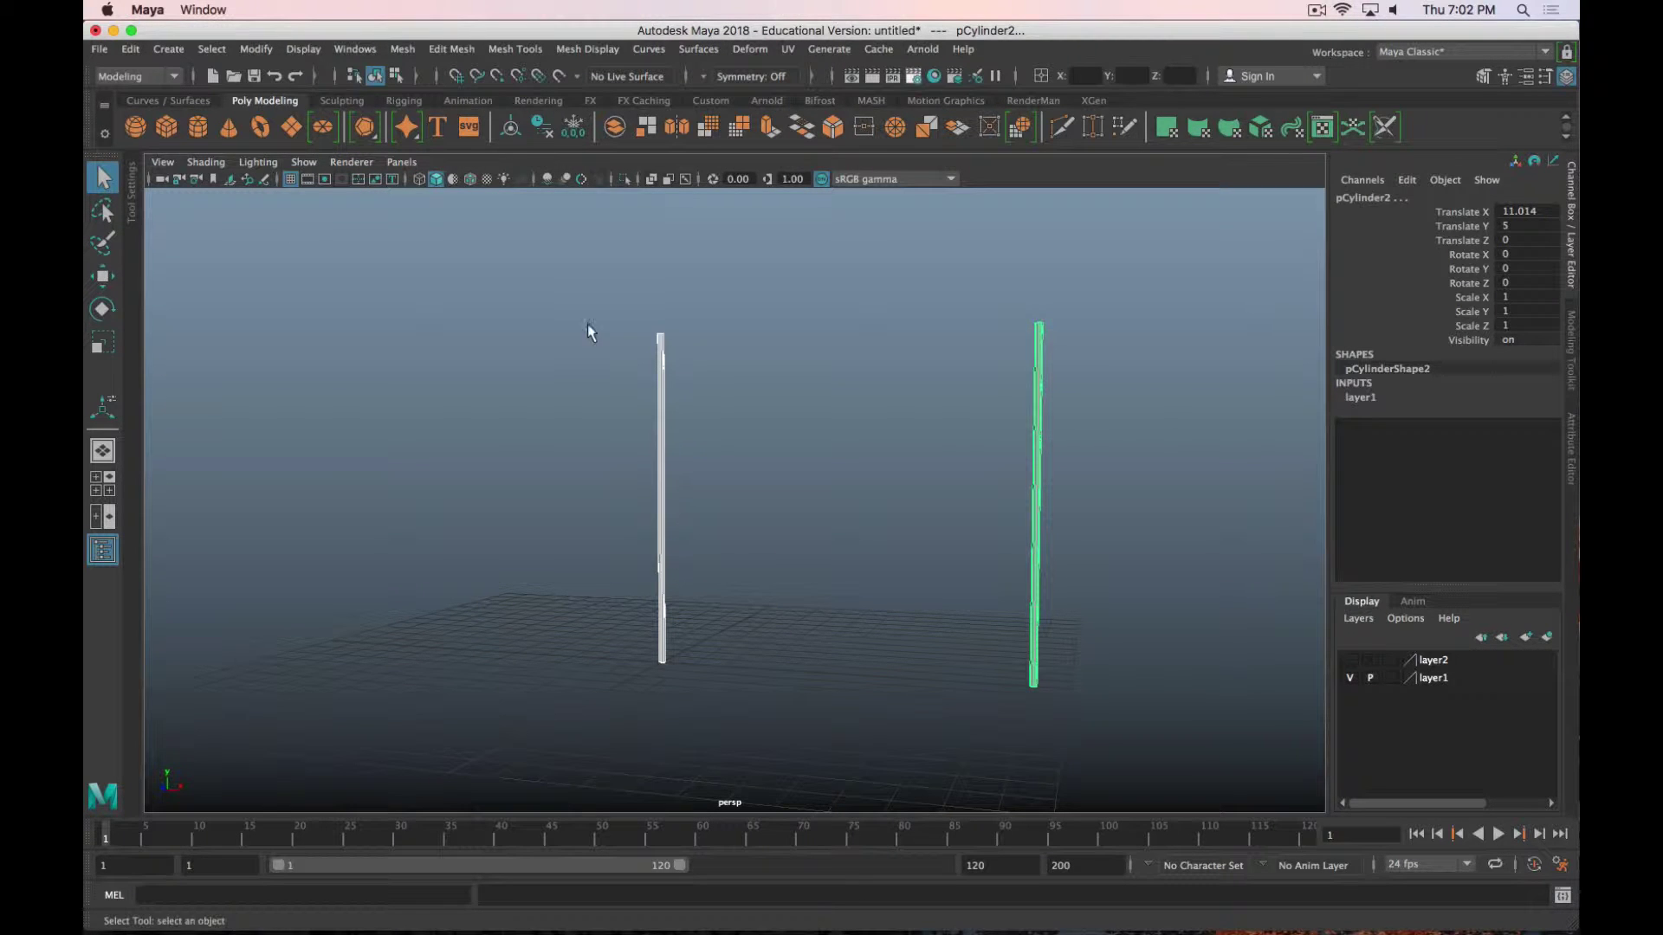
In front view, draw a three-point EP curve across the left pole top, middle and right pole top.
click(171, 50)
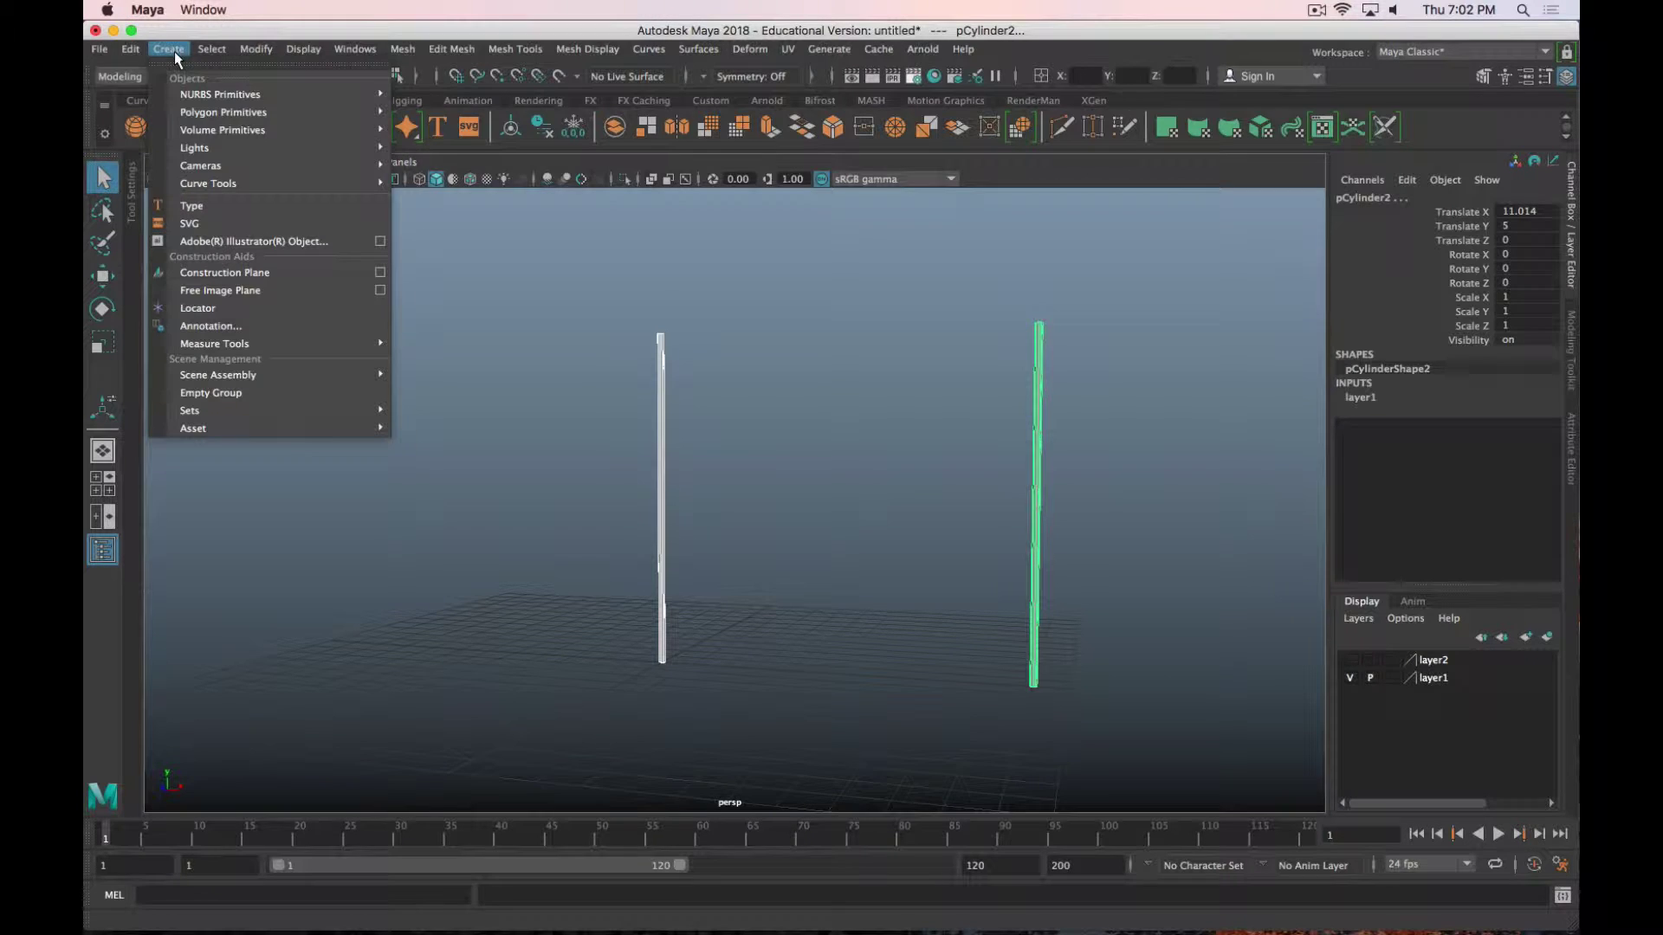
mouse_move(244, 105)
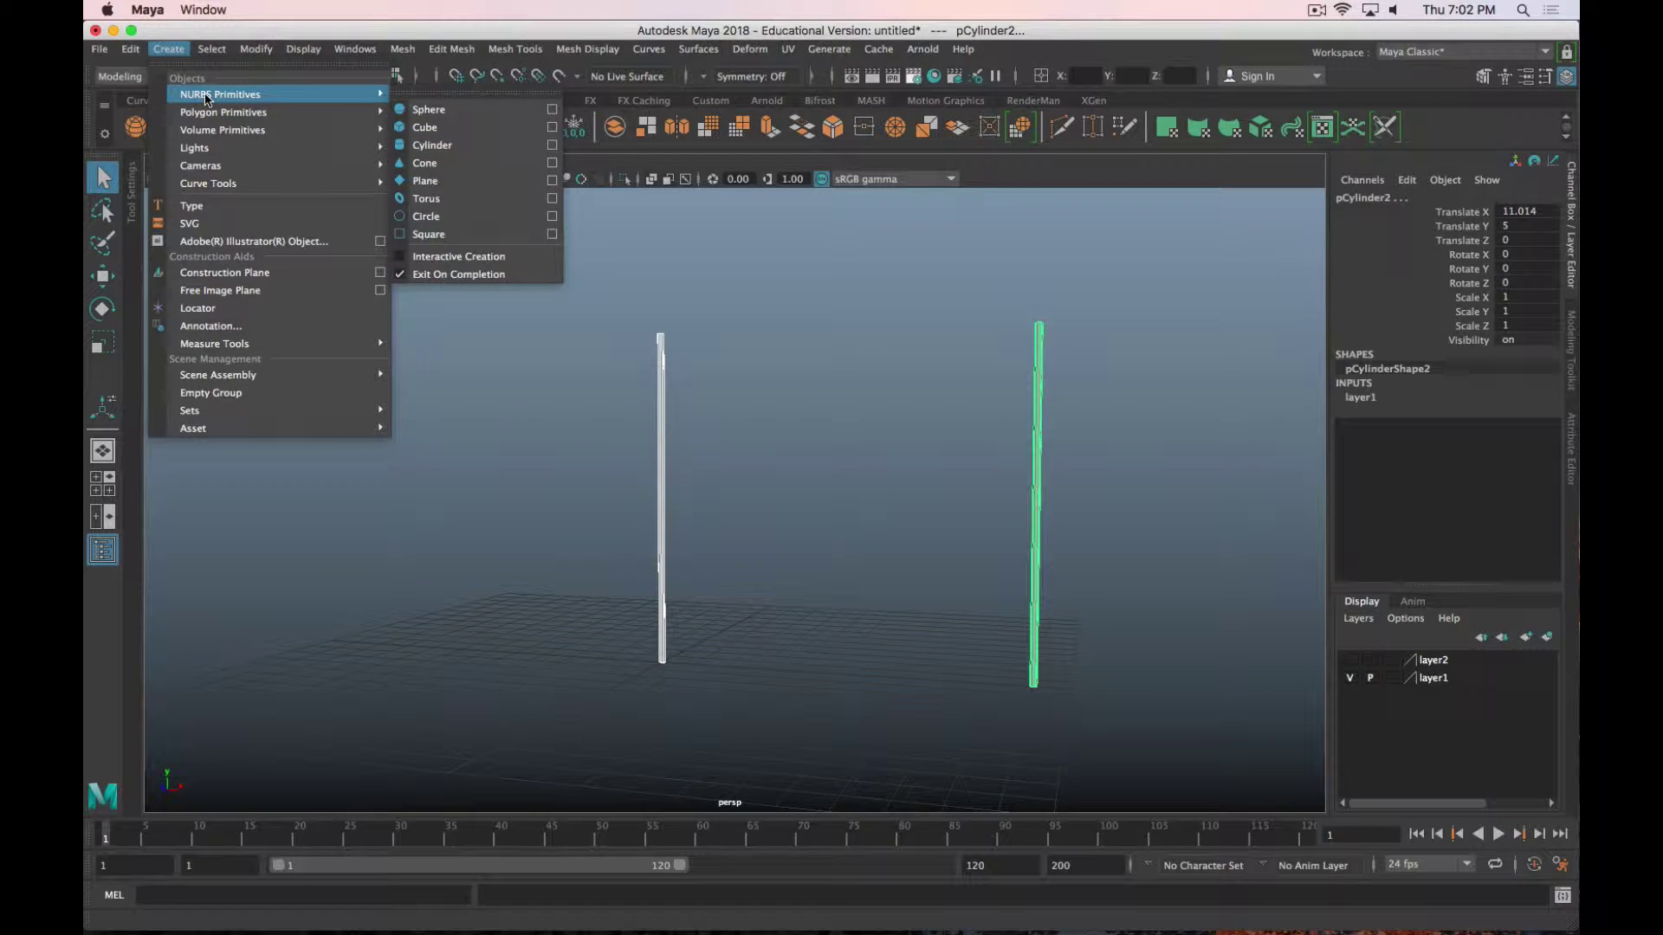
mouse_move(219, 186)
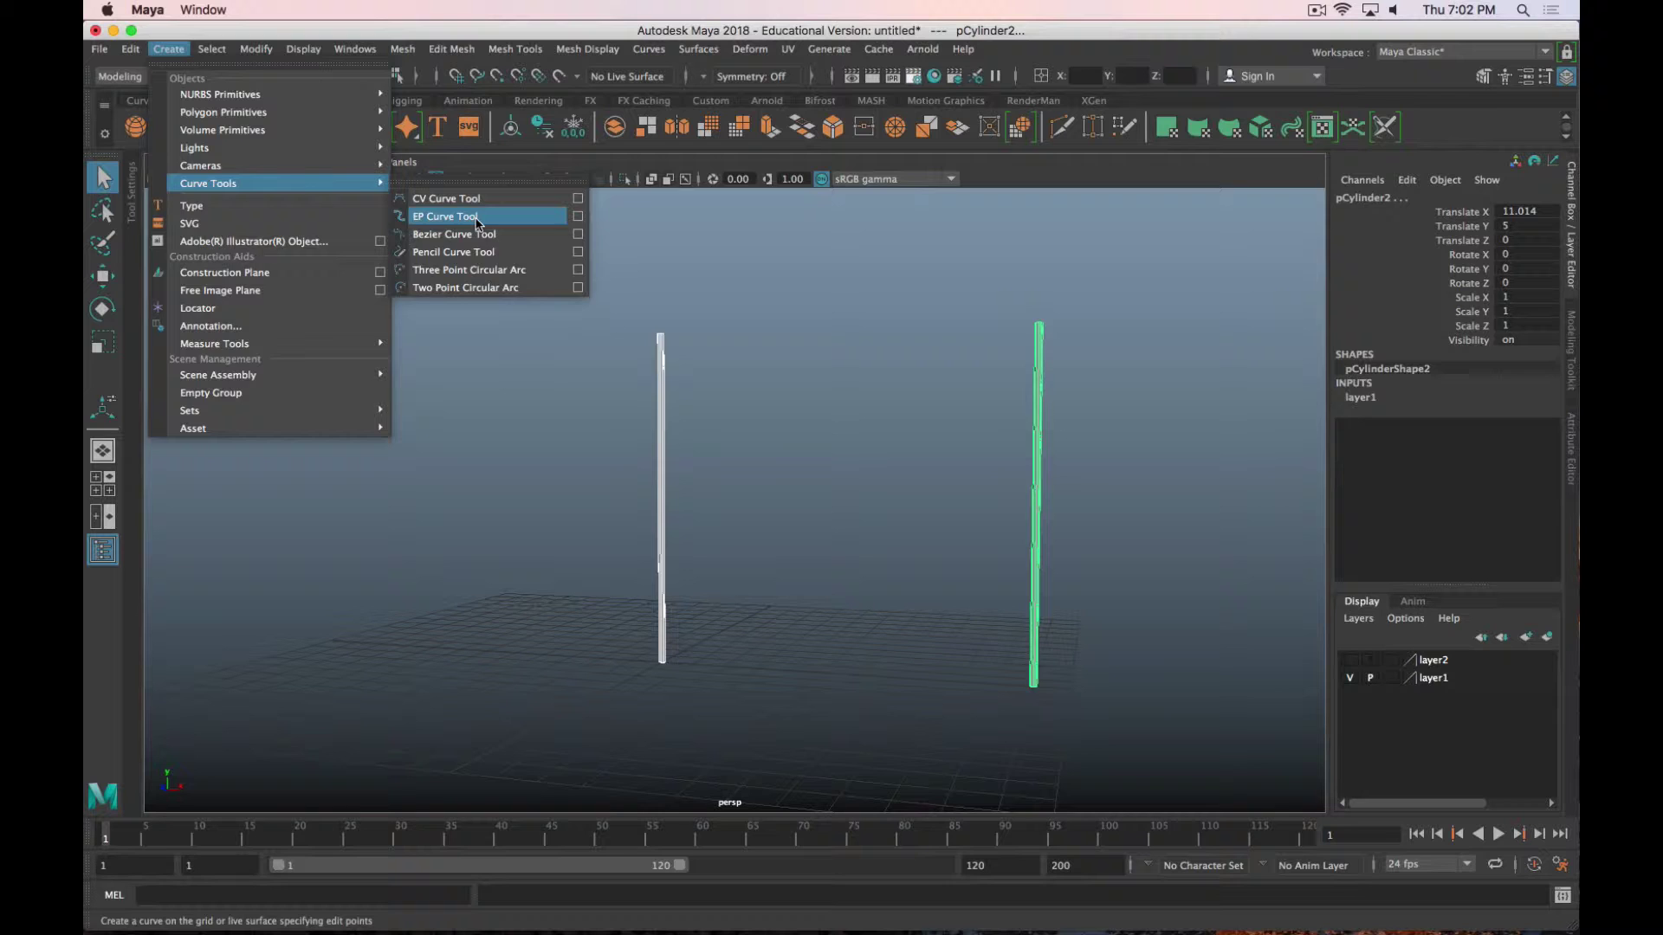
click(477, 223)
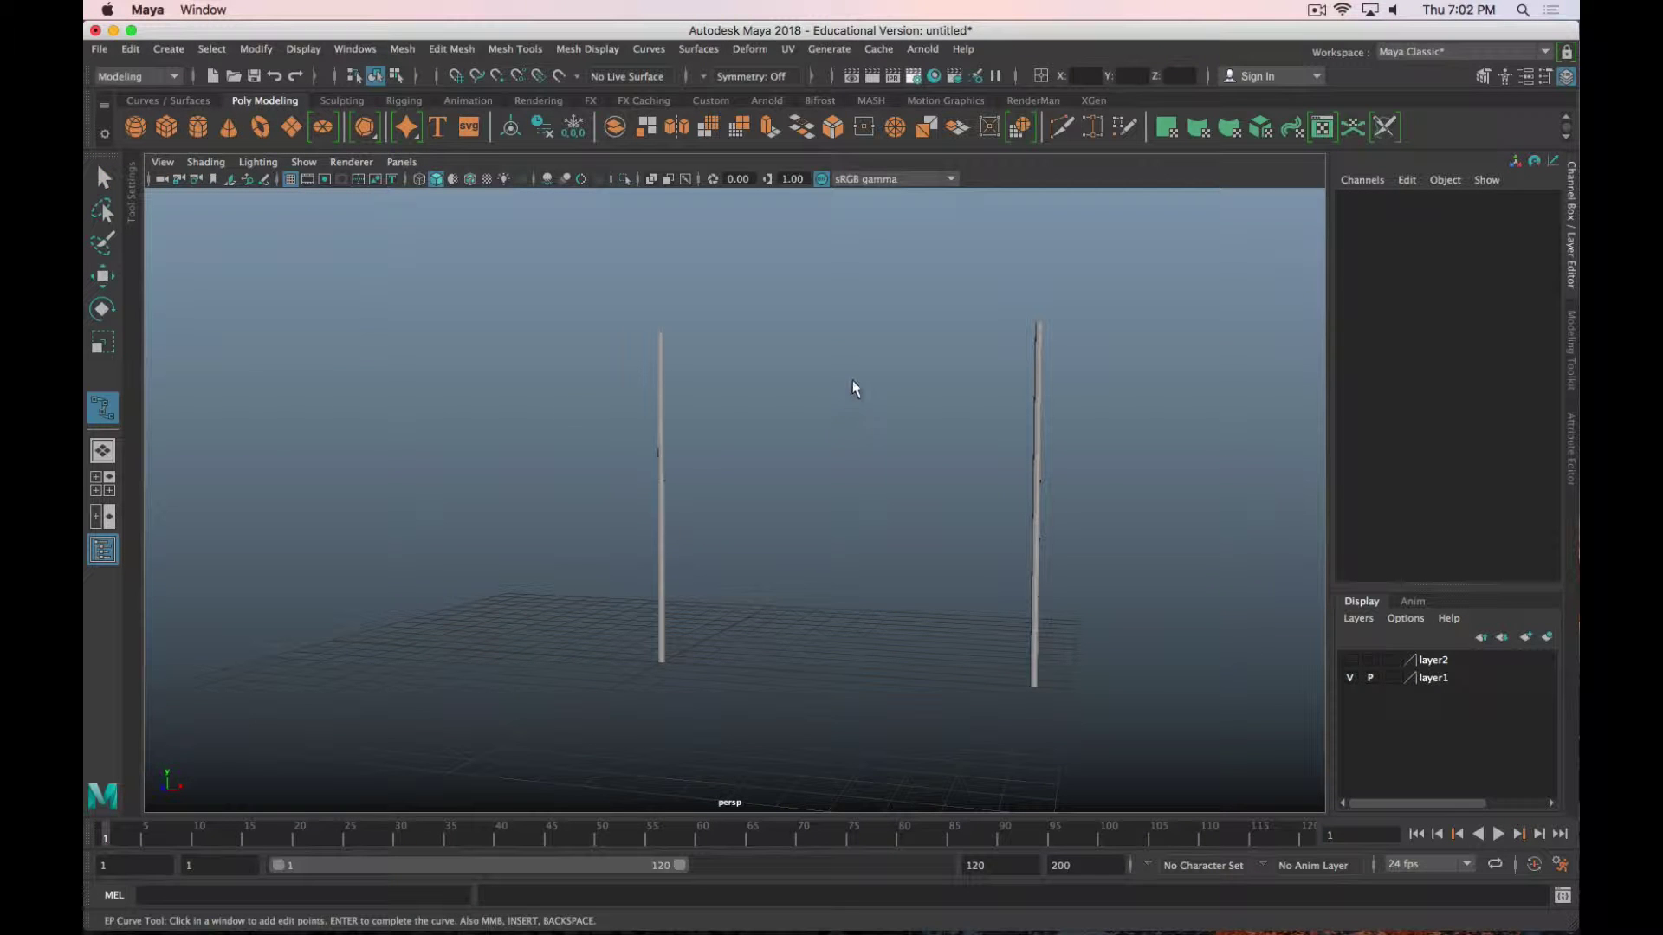
key(space)
key(space)
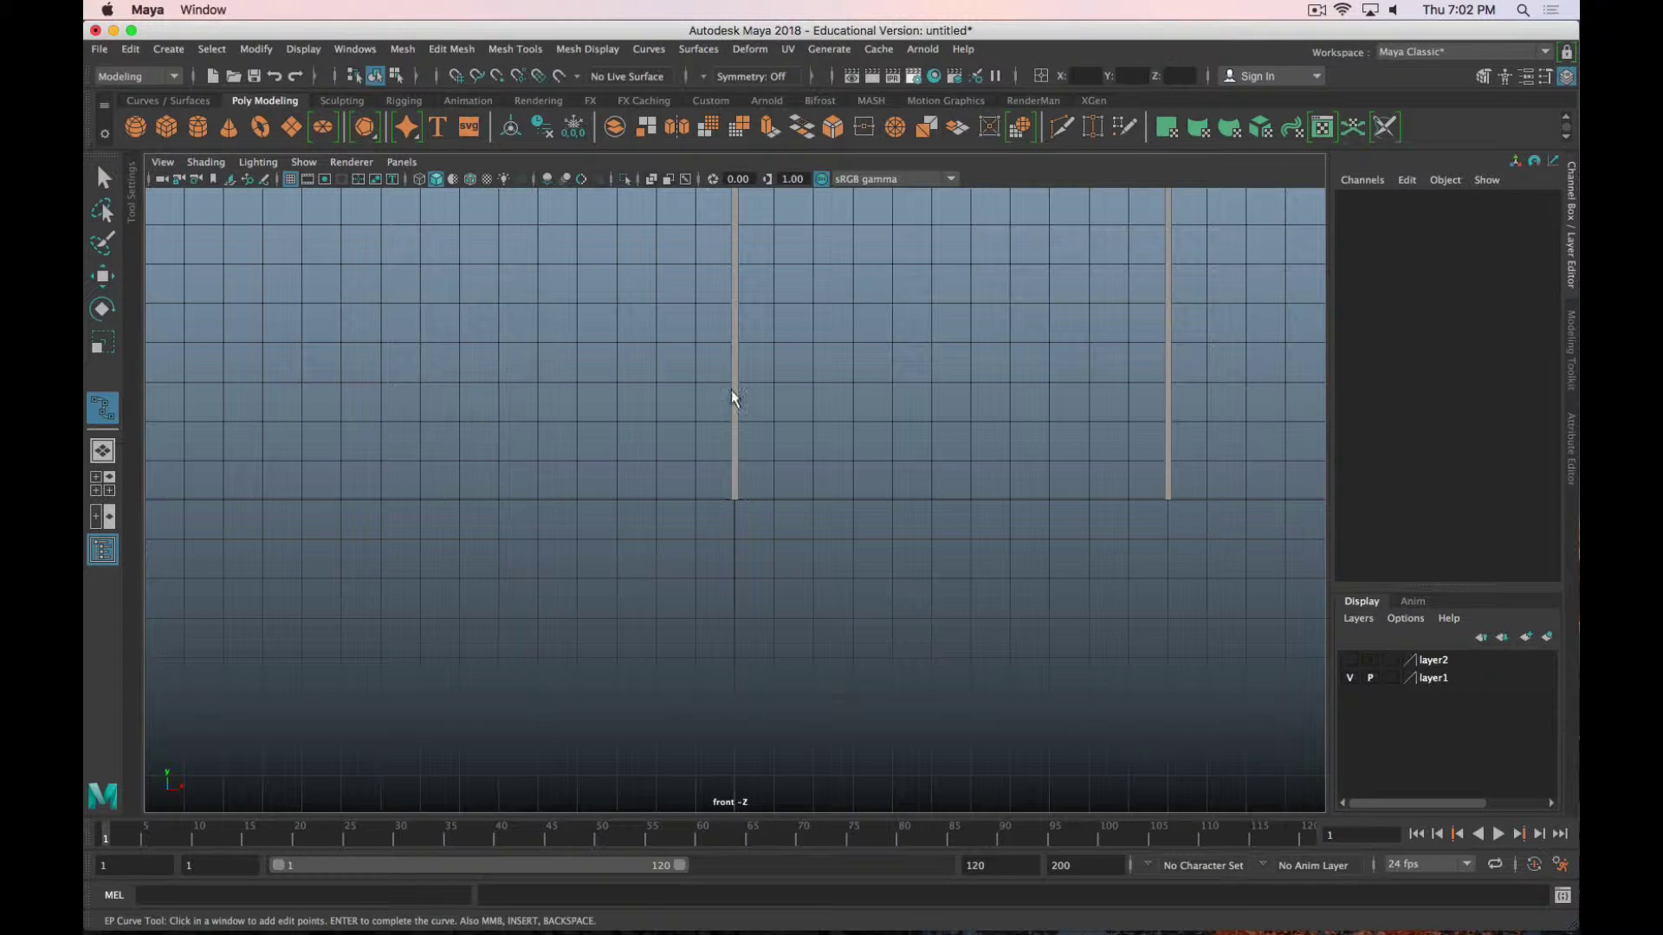
alt+middle_drag(733, 399, 736, 616)
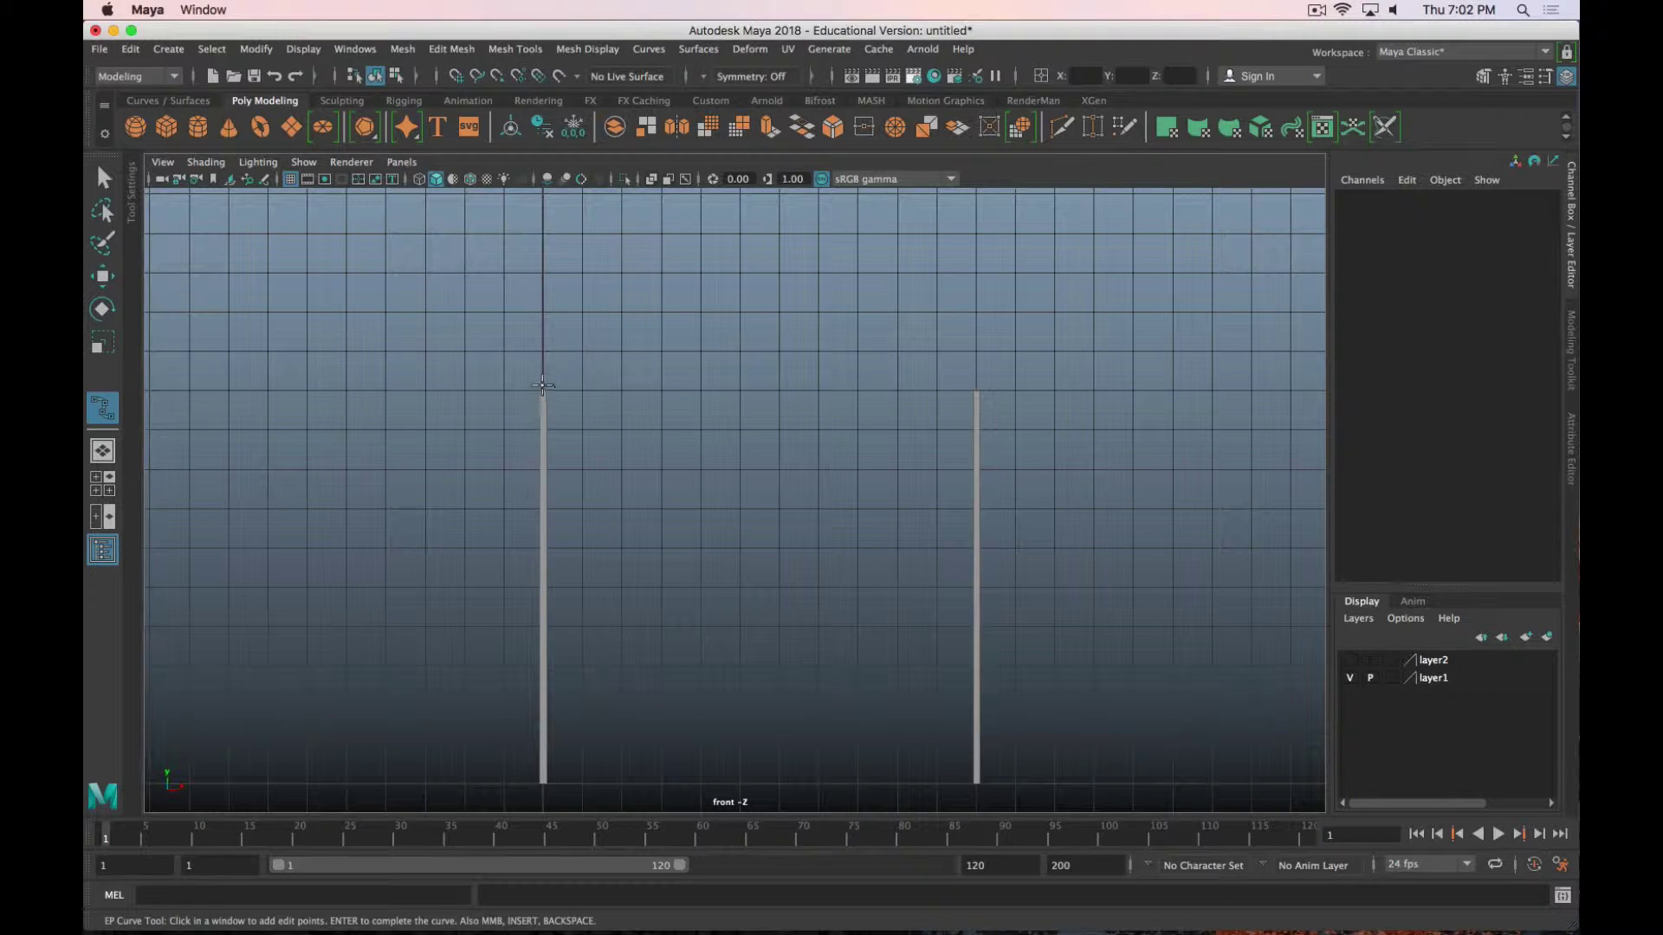
click(546, 391)
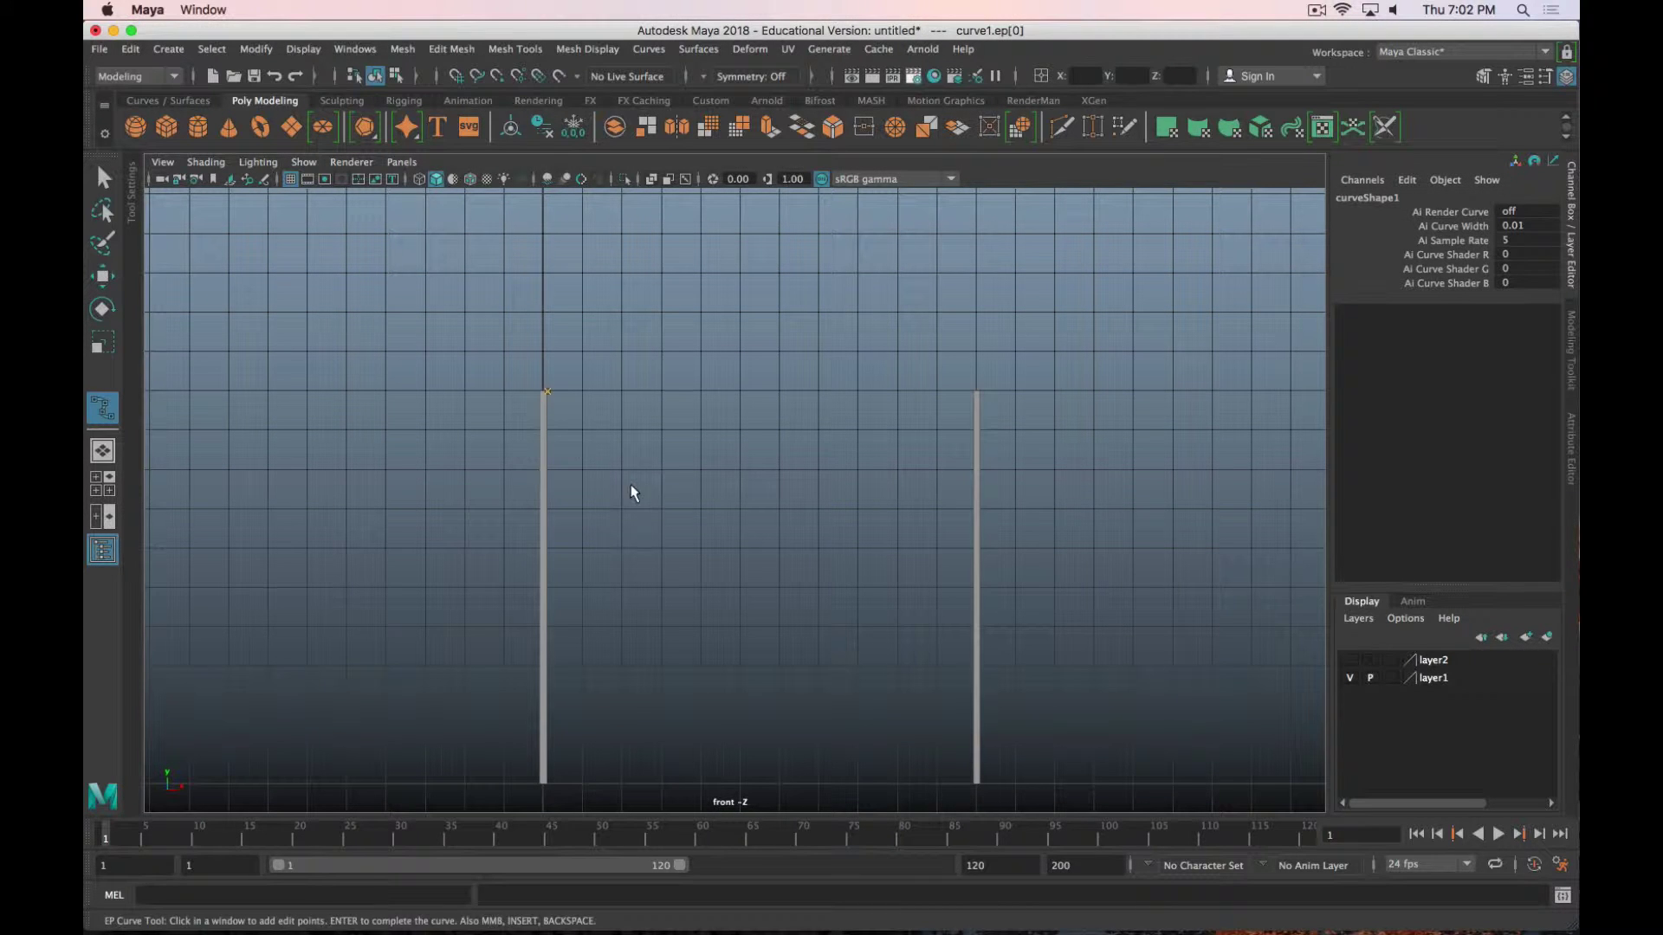
click(758, 405)
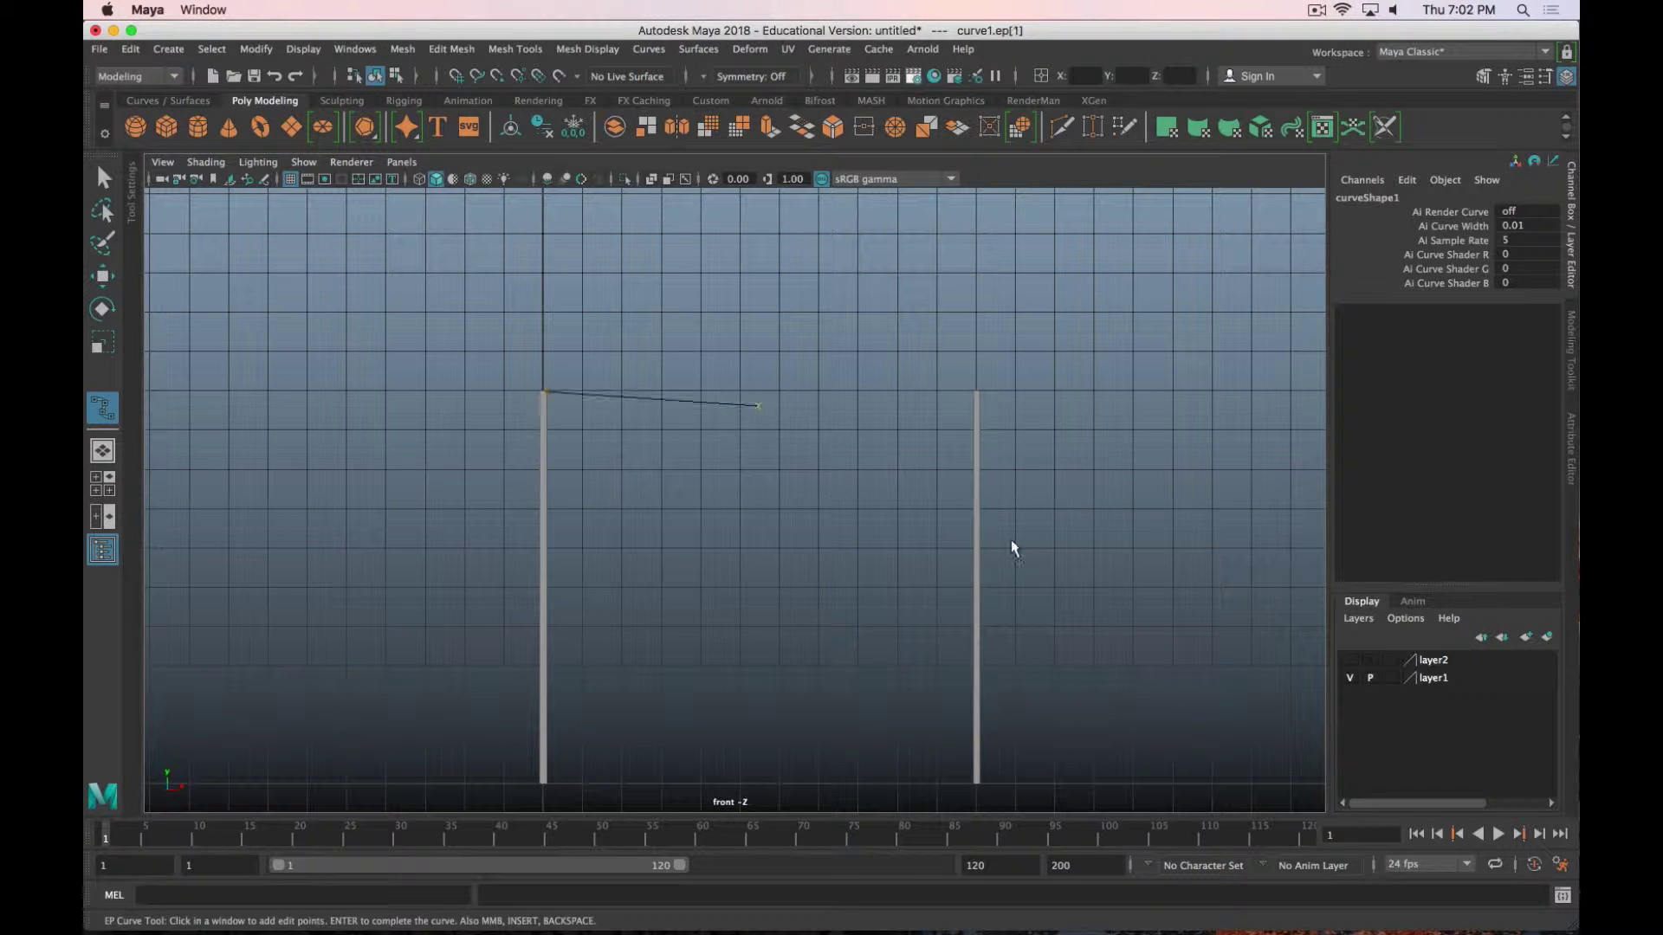
click(978, 390)
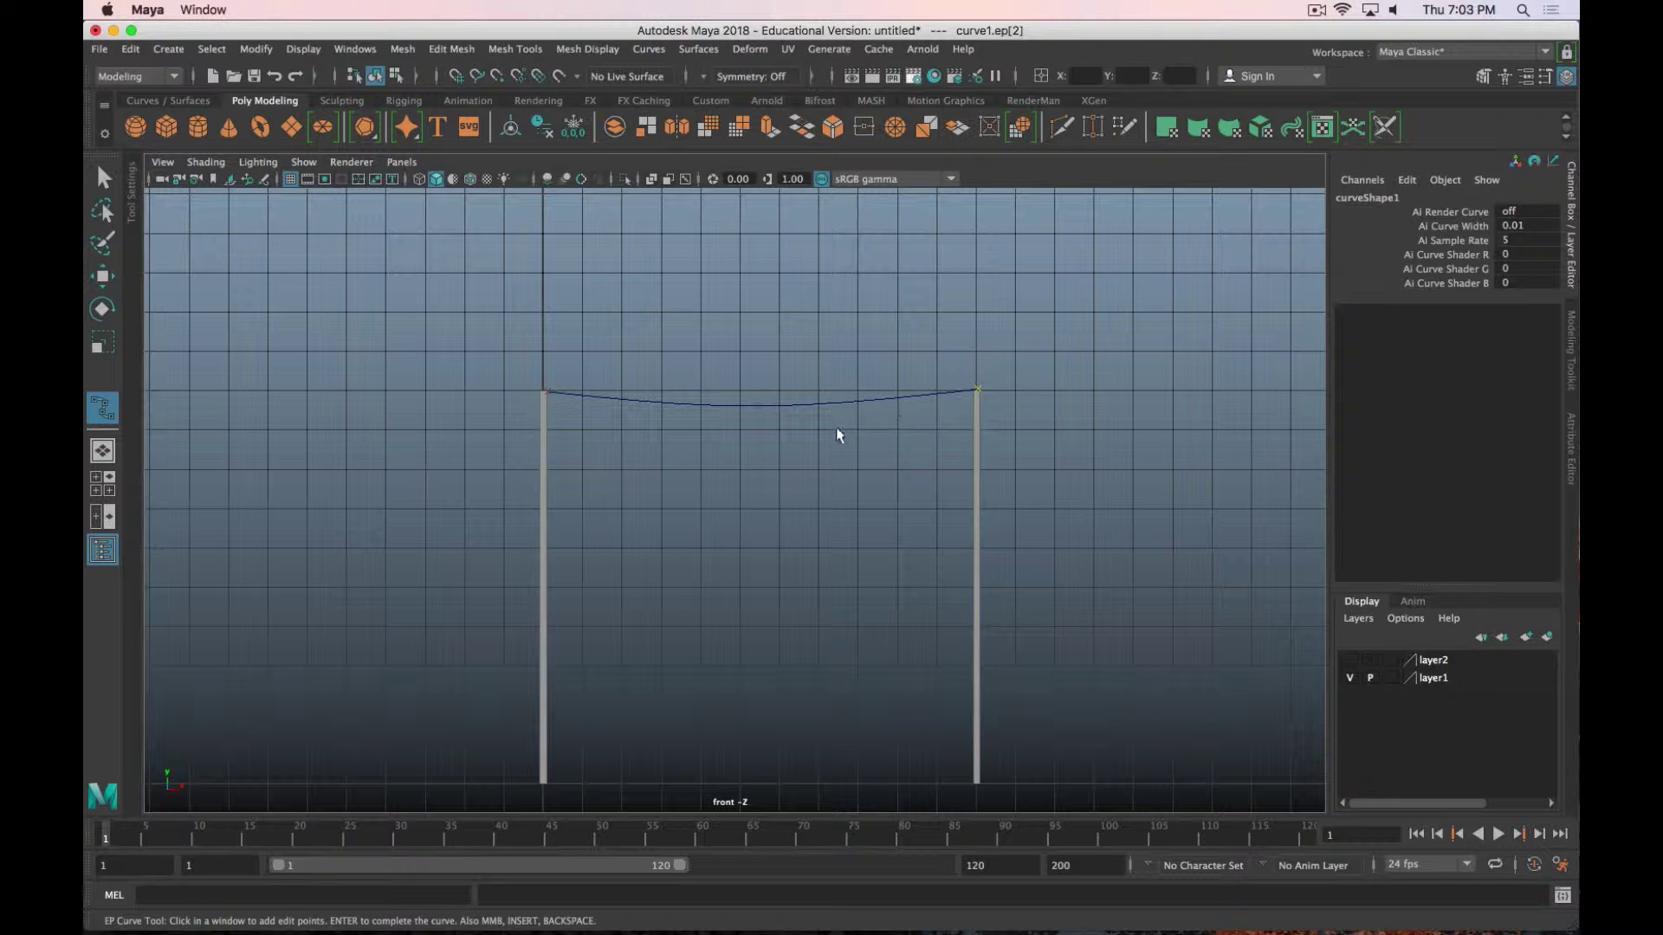
Drag curve1's middle control vertex down with the Move tool to deepen the wire's sag.
key(q)
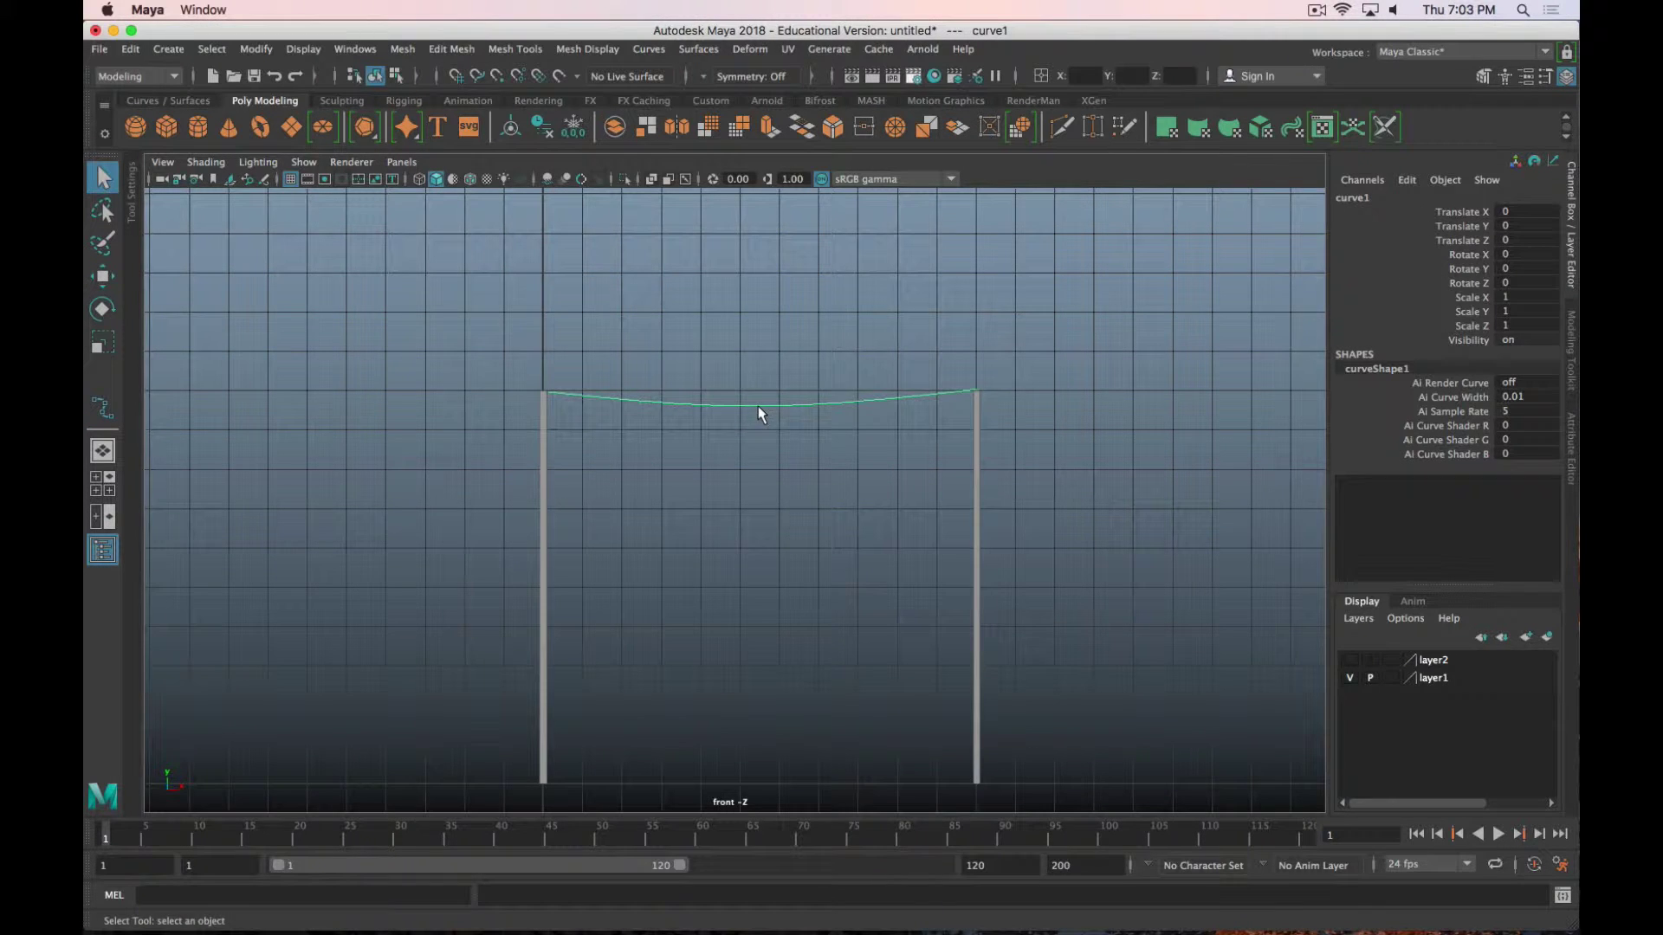
right_click(759, 414)
right_drag(849, 401, 840, 353)
click(772, 405)
mouse_move(786, 412)
right_down()
mouse_move(738, 409)
mouse_move(765, 421)
right_up()
click(757, 414)
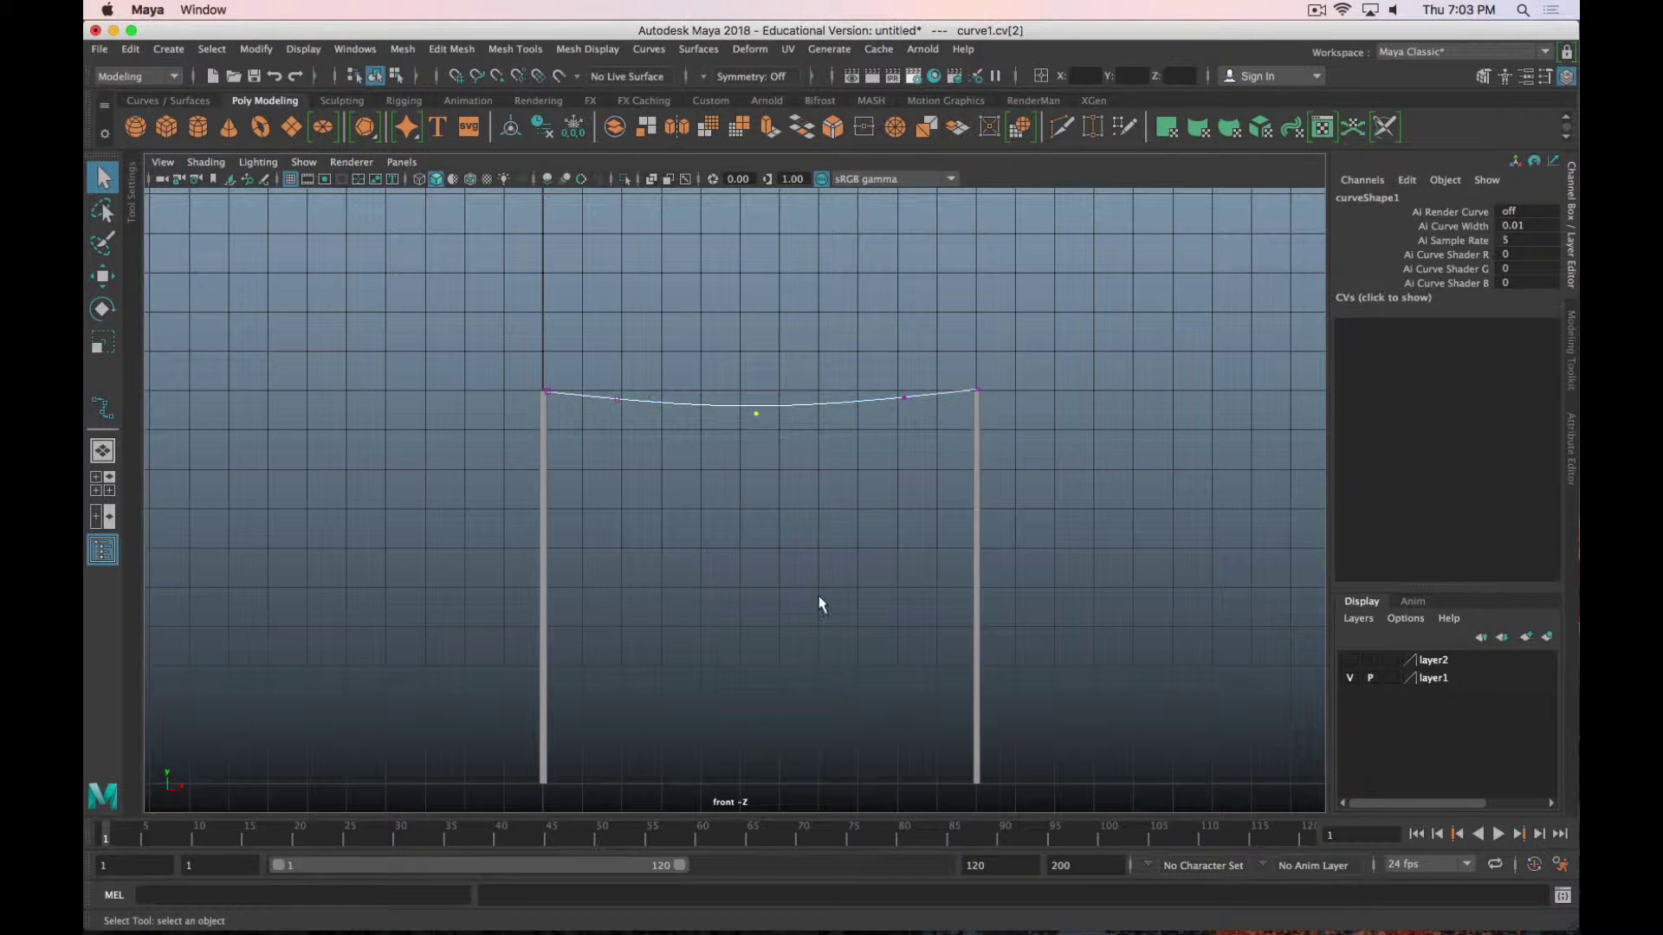
scroll(809, 424, up, 5)
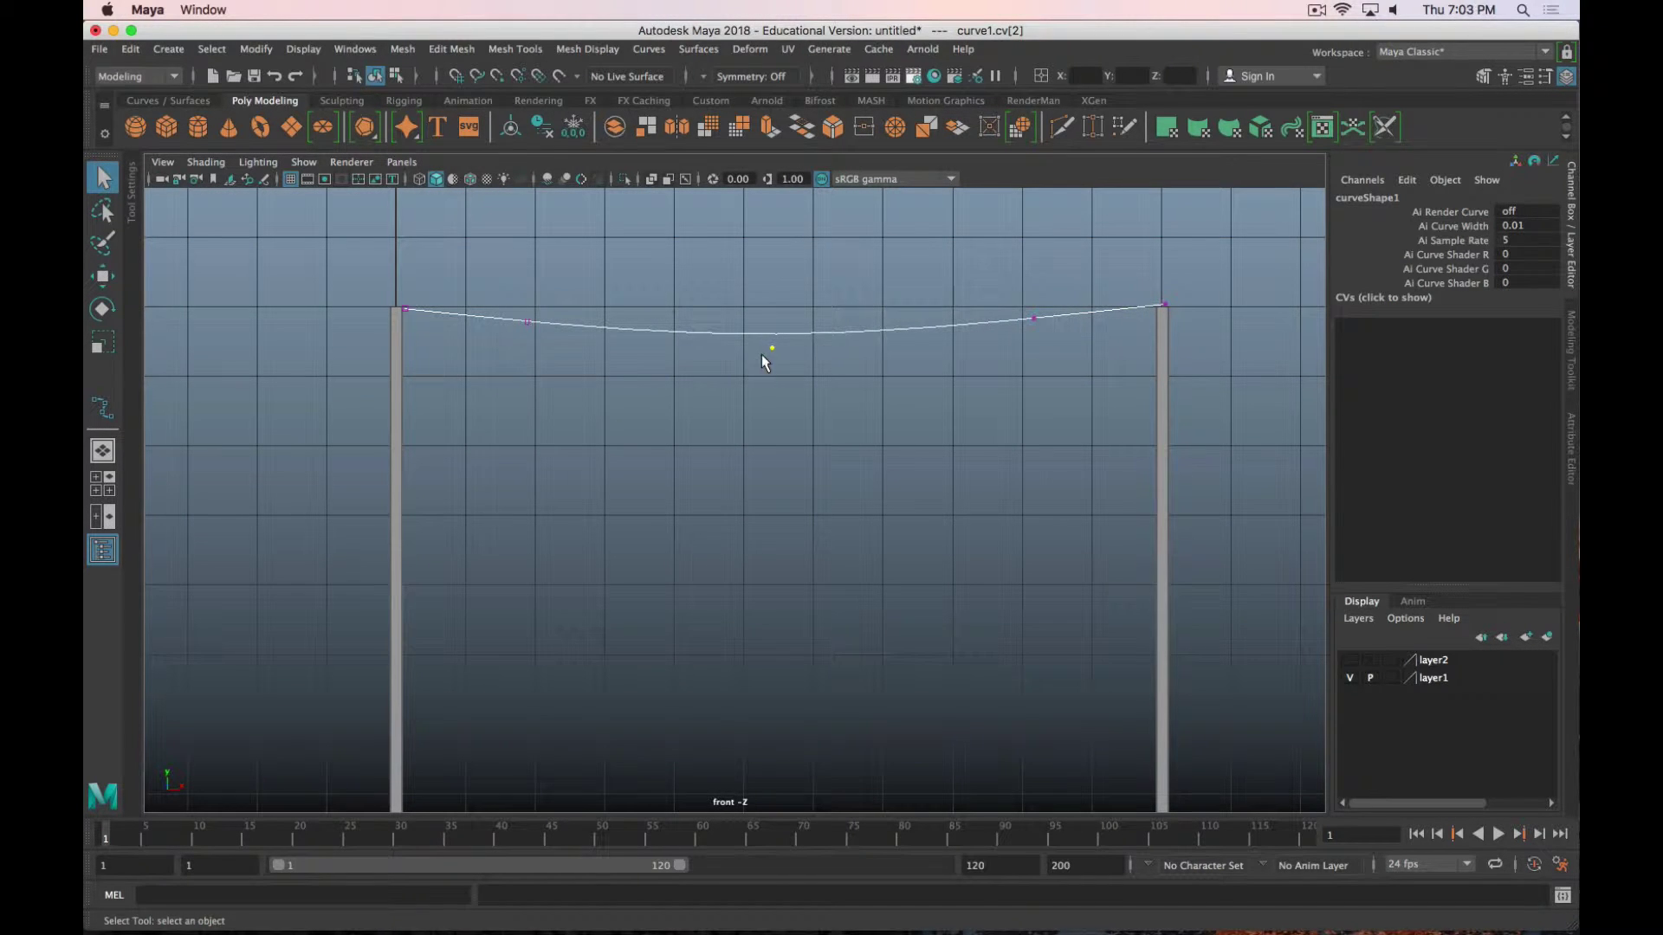
key(w)
mouse_move(833, 286)
mouse_down()
mouse_move(837, 326)
mouse_move(941, 371)
mouse_move(985, 278)
mouse_move(807, 274)
mouse_move(692, 394)
mouse_move(725, 429)
mouse_move(767, 421)
mouse_move(879, 305)
mouse_move(747, 183)
mouse_move(991, 260)
mouse_move(979, 445)
mouse_move(916, 413)
mouse_move(560, 465)
mouse_move(666, 435)
mouse_move(892, 507)
mouse_move(1070, 451)
mouse_move(944, 265)
mouse_move(859, 332)
mouse_move(843, 424)
mouse_move(801, 347)
mouse_move(843, 278)
mouse_move(843, 307)
mouse_move(866, 314)
mouse_move(838, 353)
mouse_move(839, 296)
mouse_up()
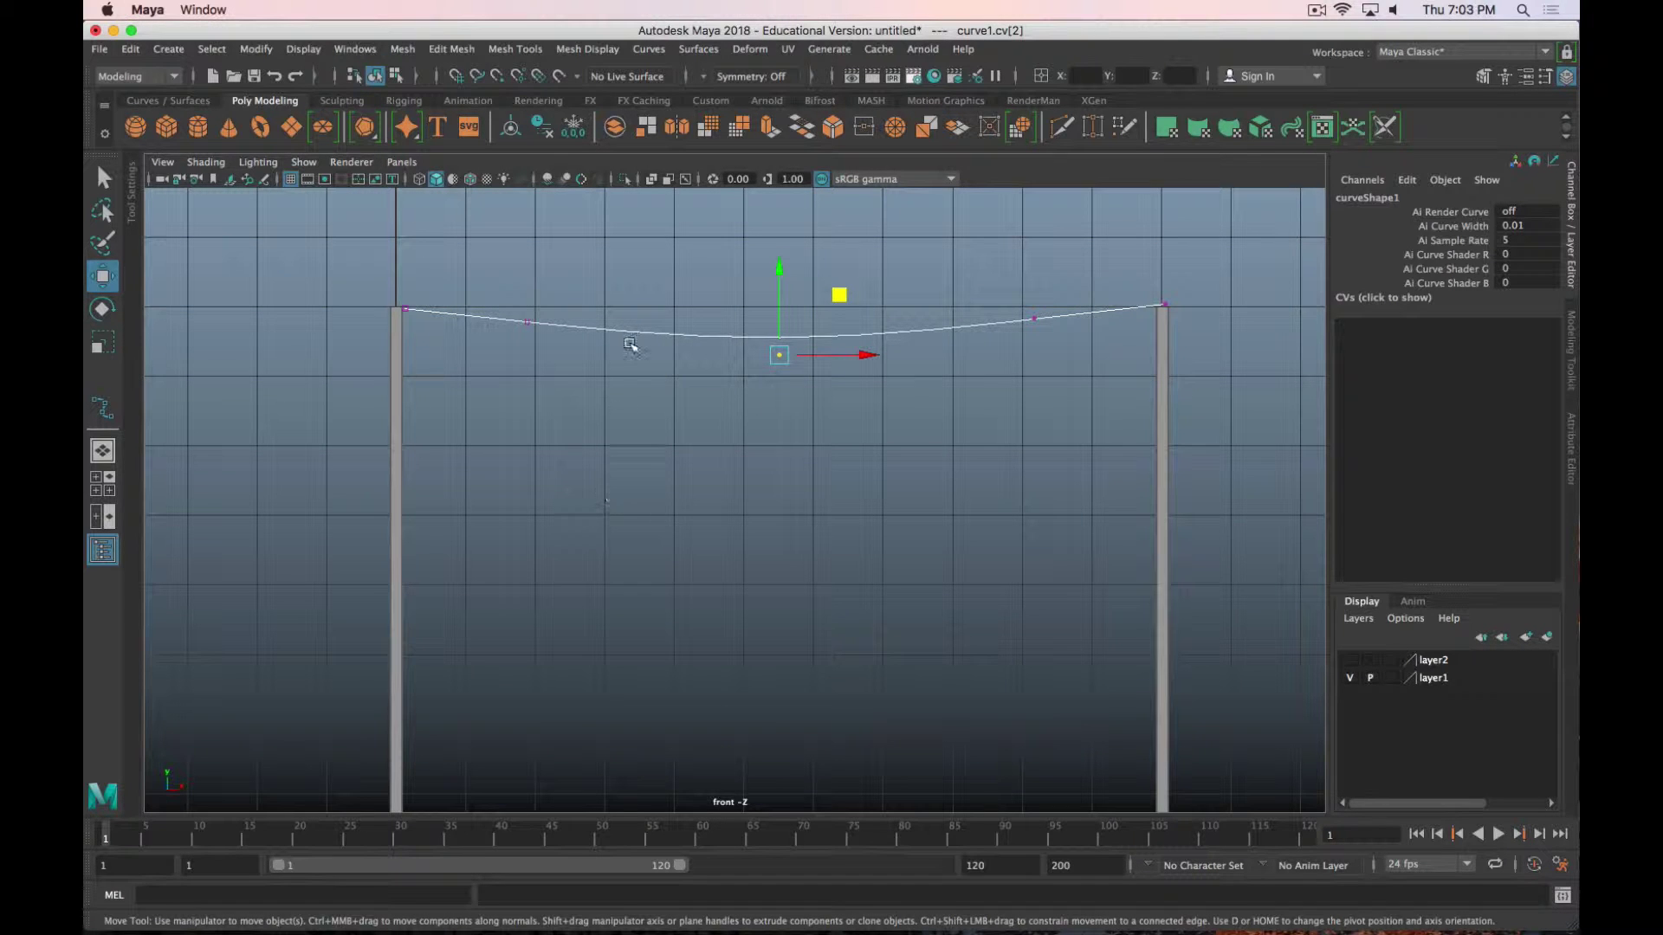
scroll(631, 360, down, 4)
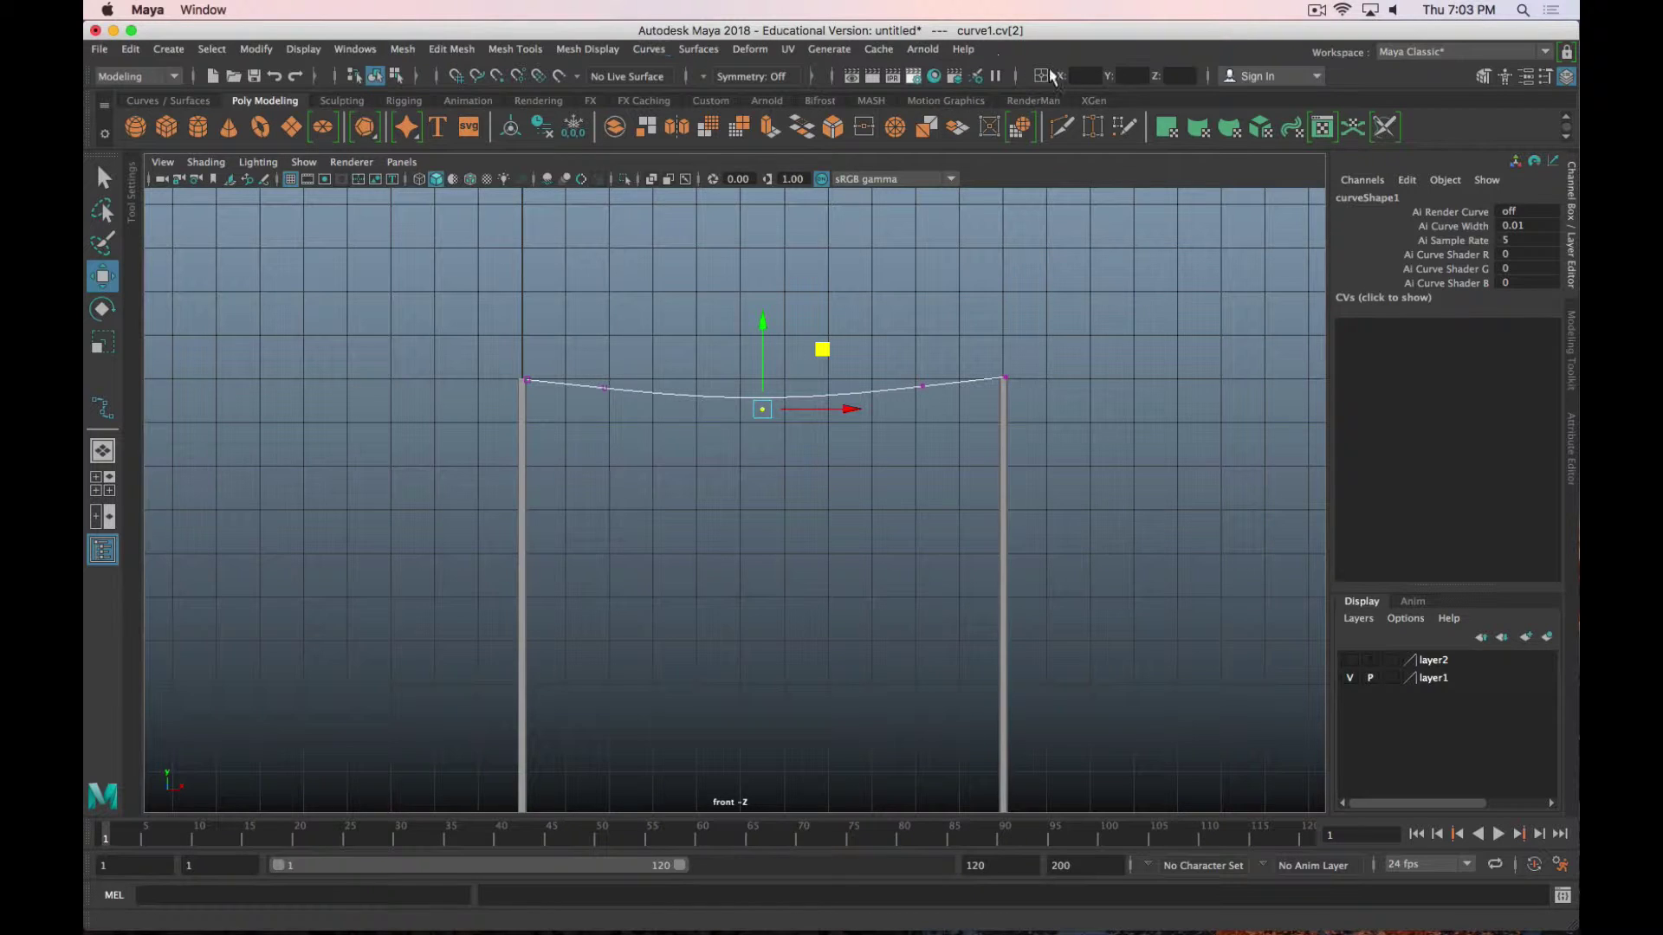
Create a NURBS circle and raise it up to the pole tops.
click(181, 103)
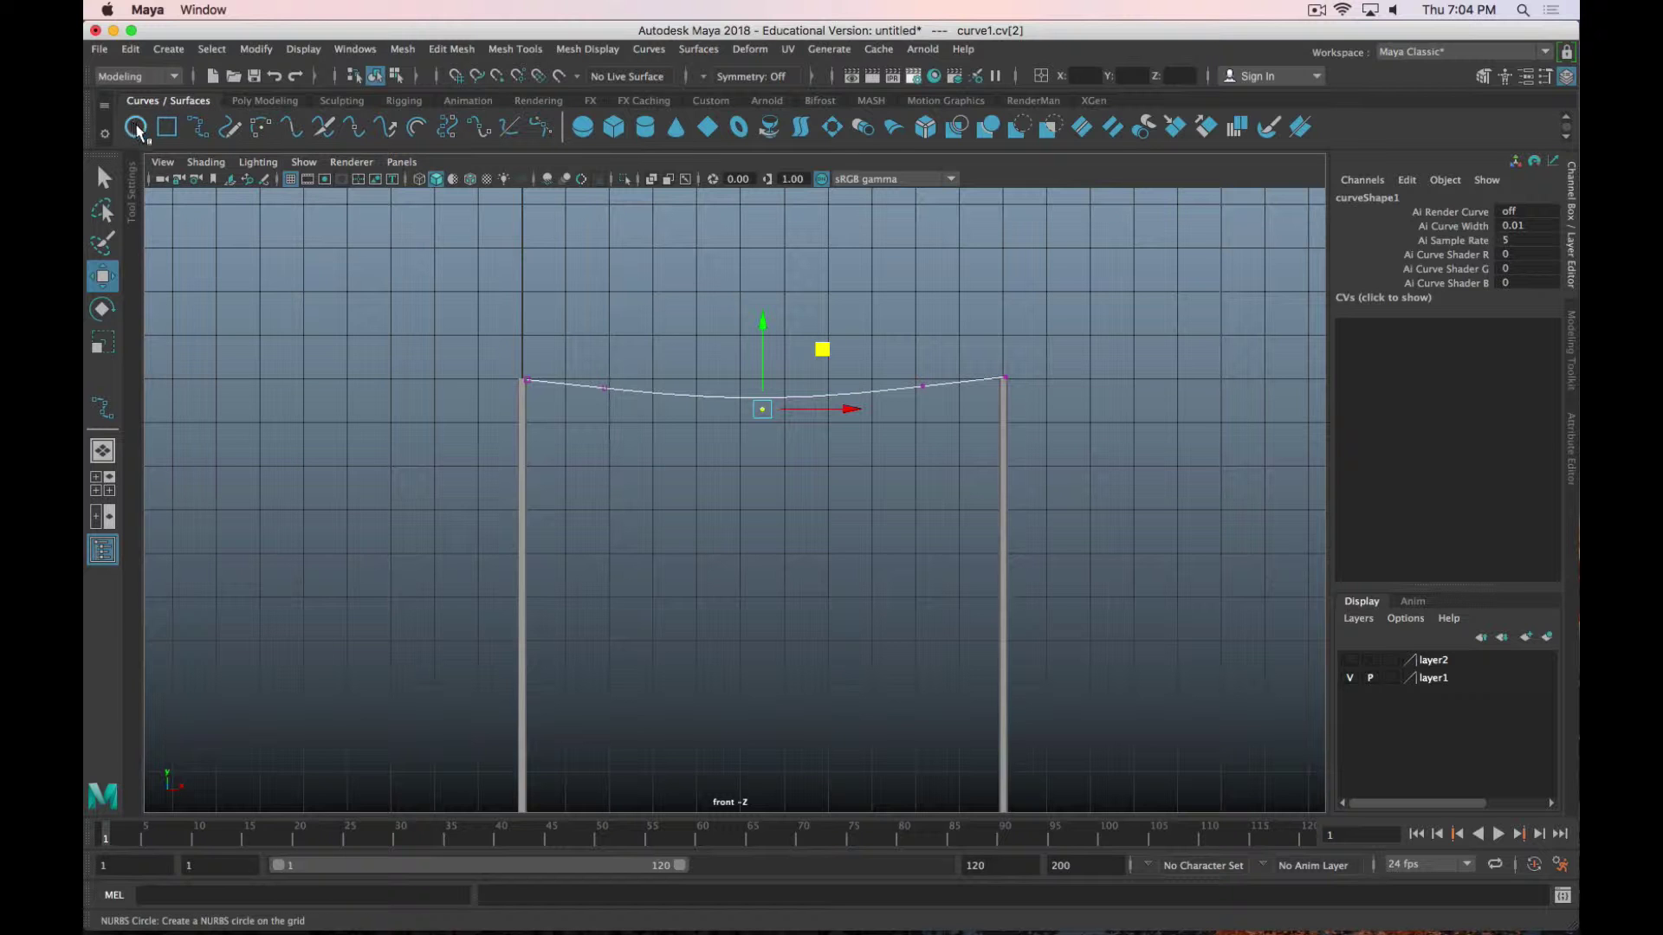
click(153, 127)
scroll(666, 631, down, 2)
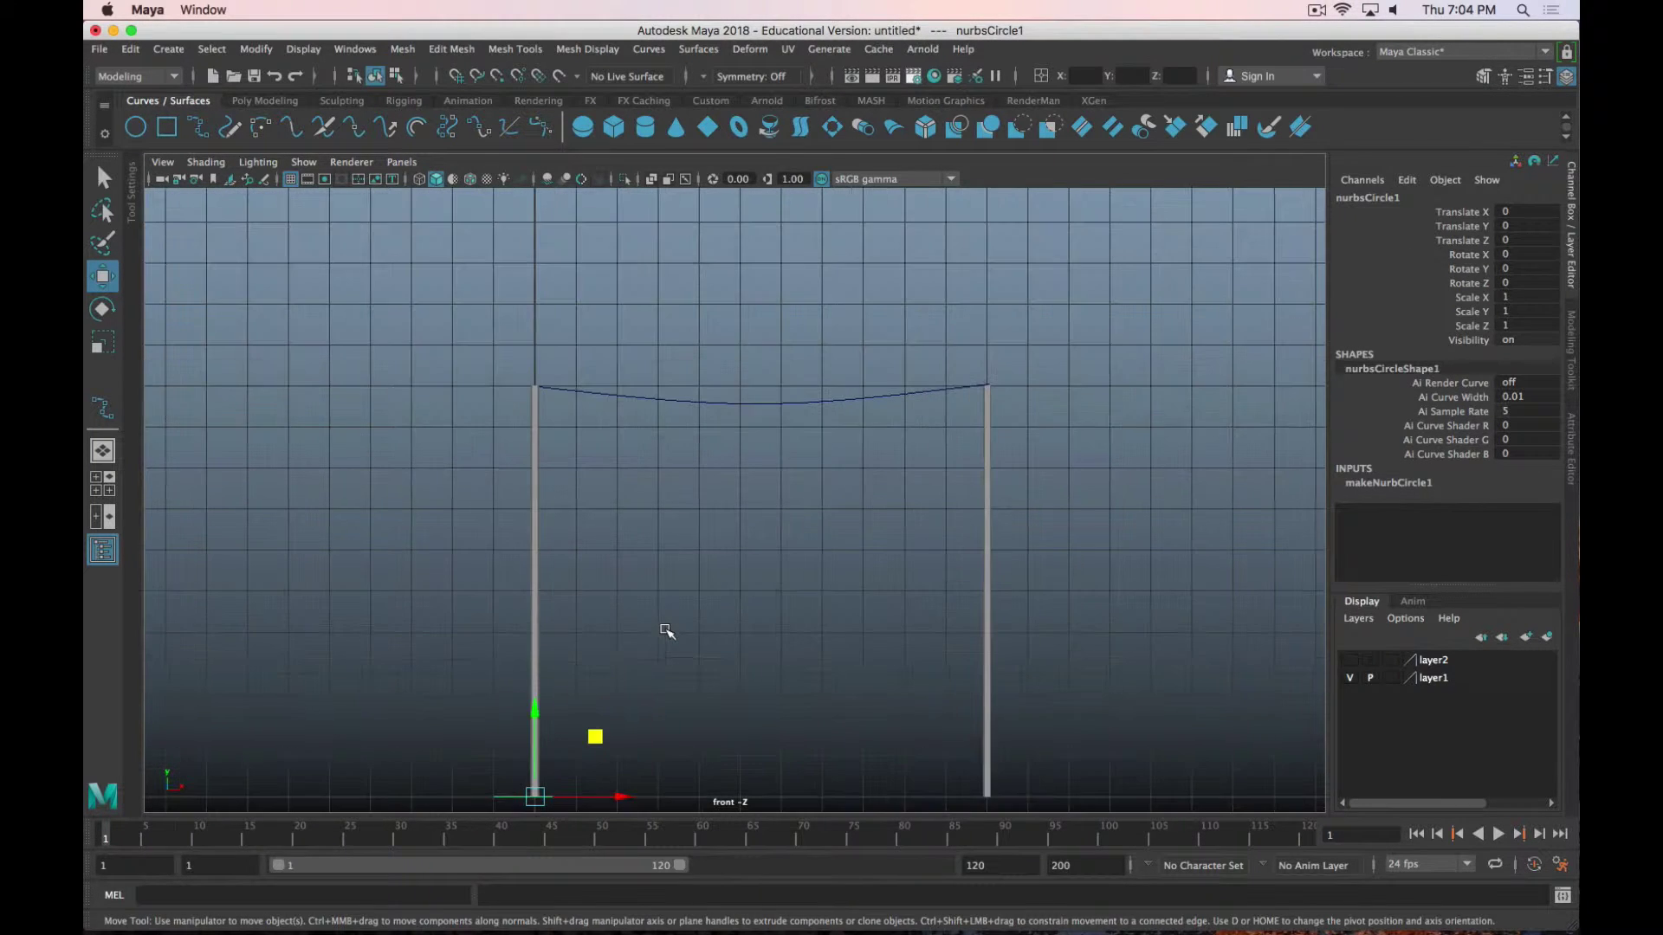
click(536, 703)
drag(536, 704, 534, 296)
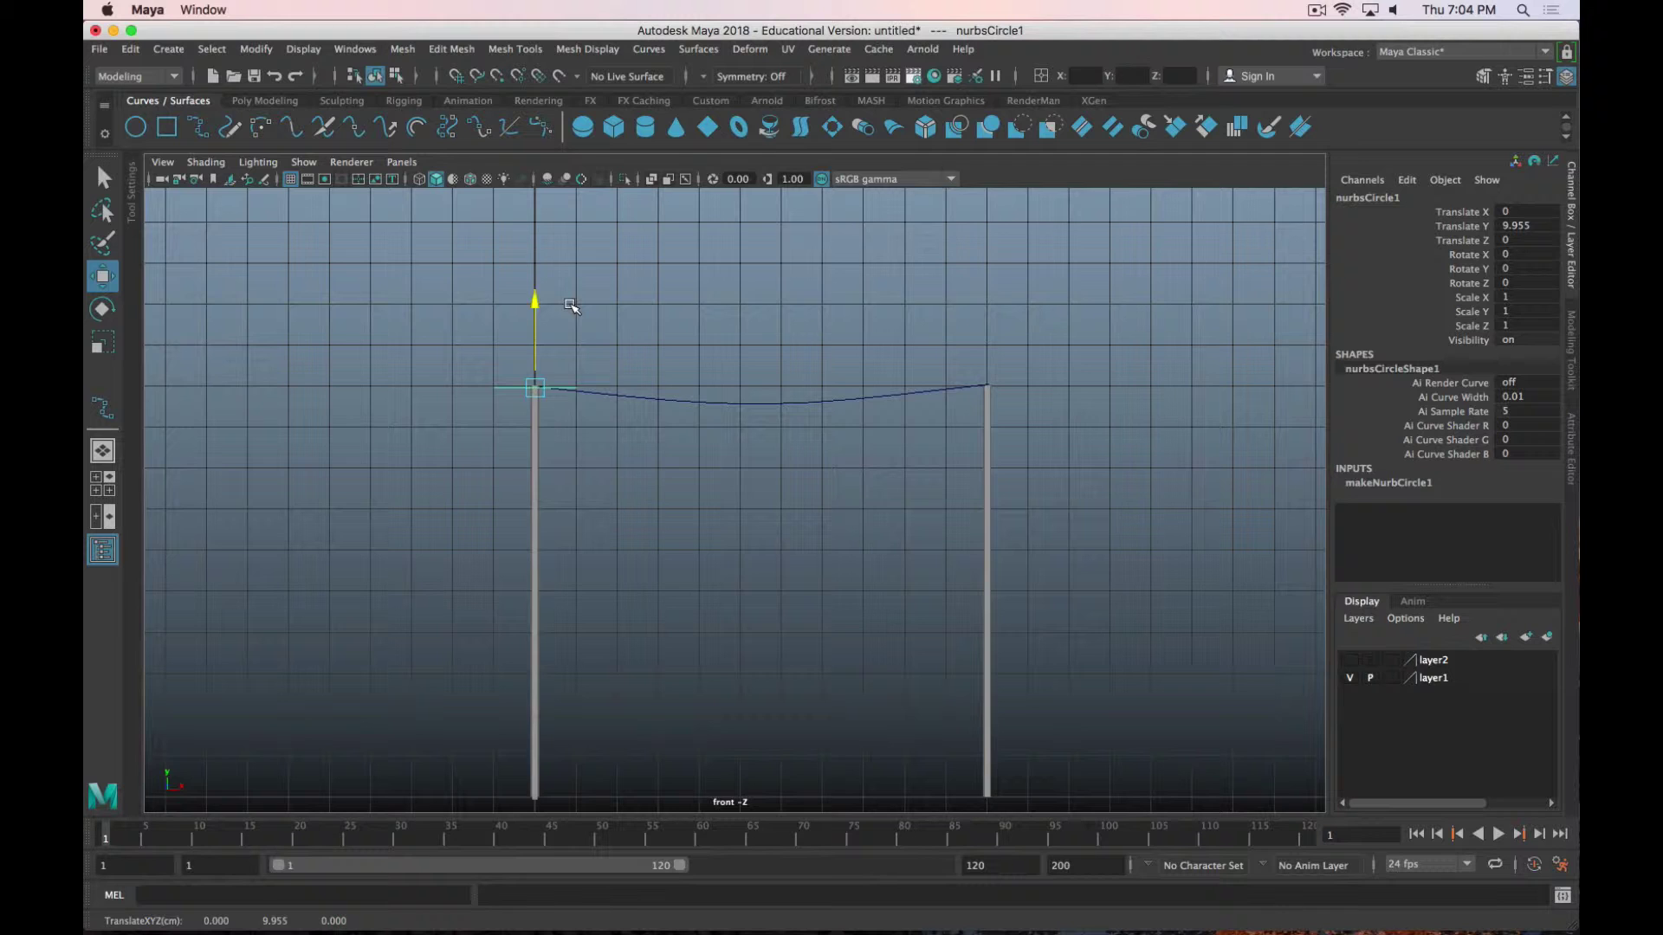
key(space)
key(space)
scroll(927, 346, up, 5)
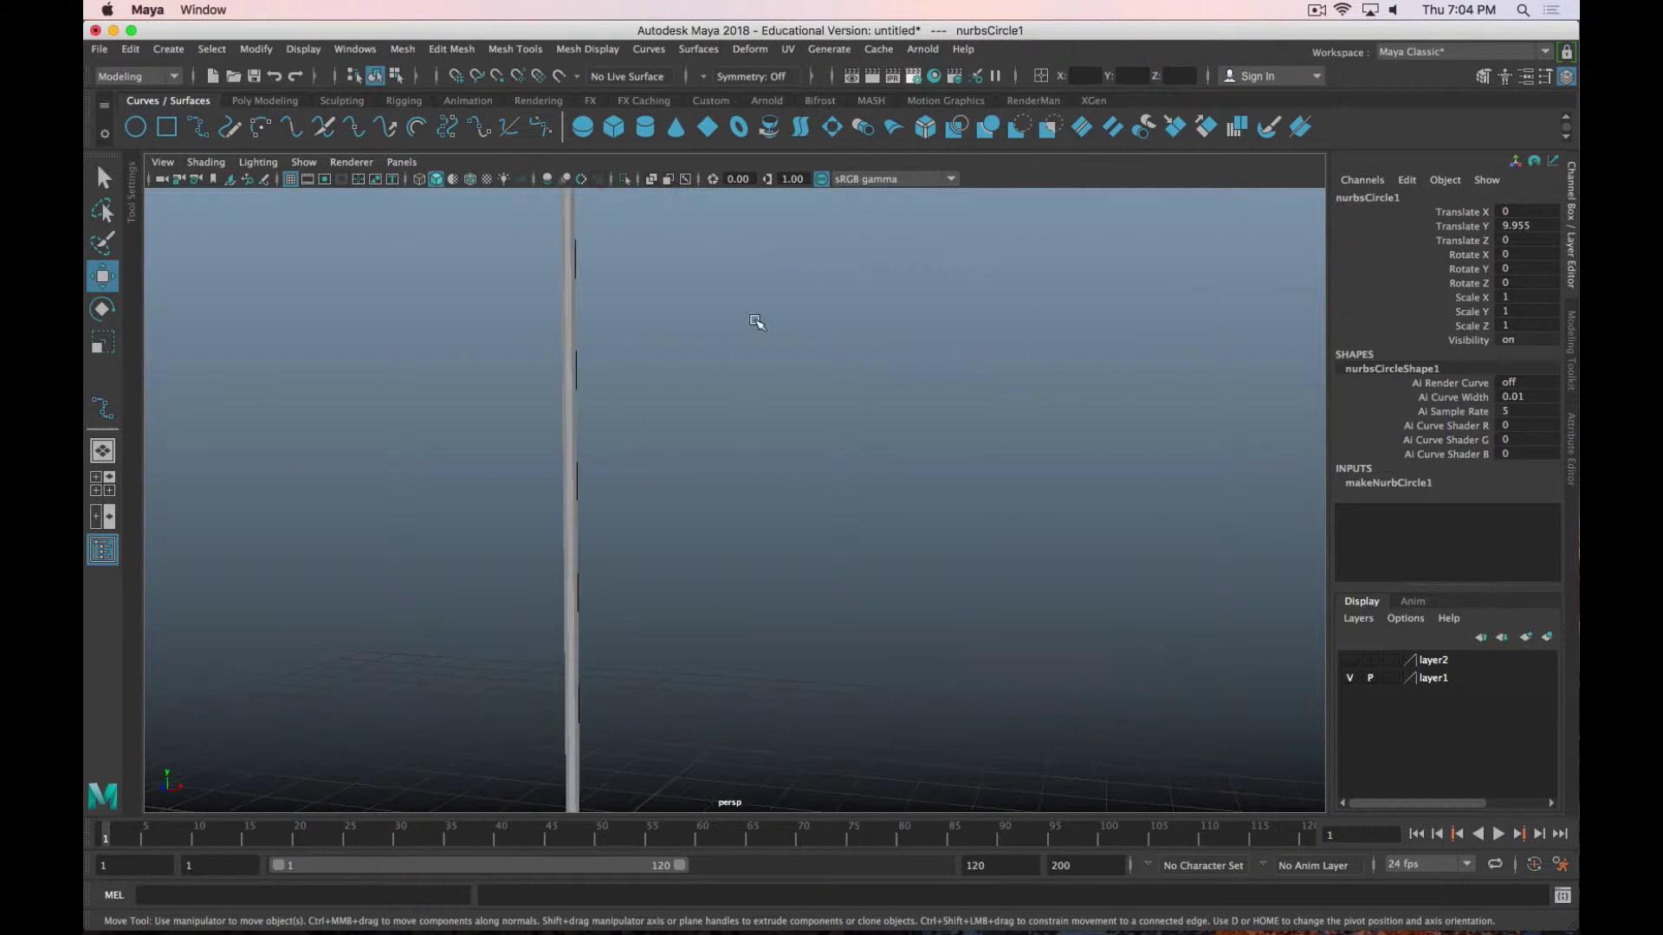
scroll(757, 520, down, 4)
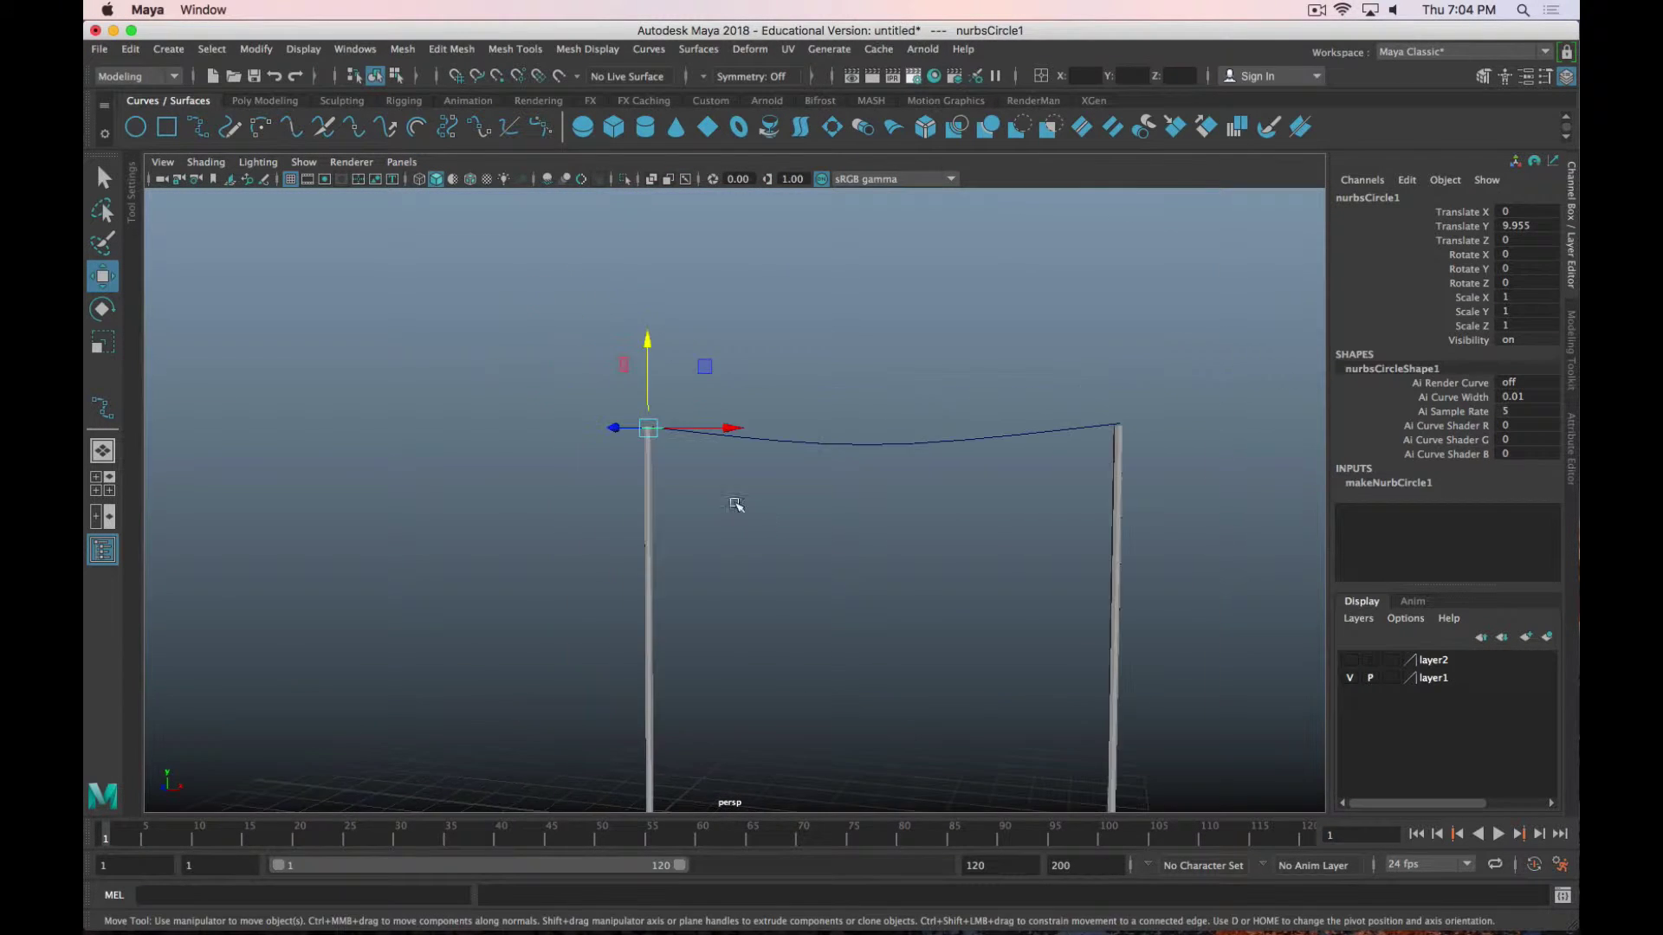
mouse_move(736, 505)
alt+mouse_down()
mouse_move(691, 512)
mouse_move(736, 494)
alt+mouse_up()
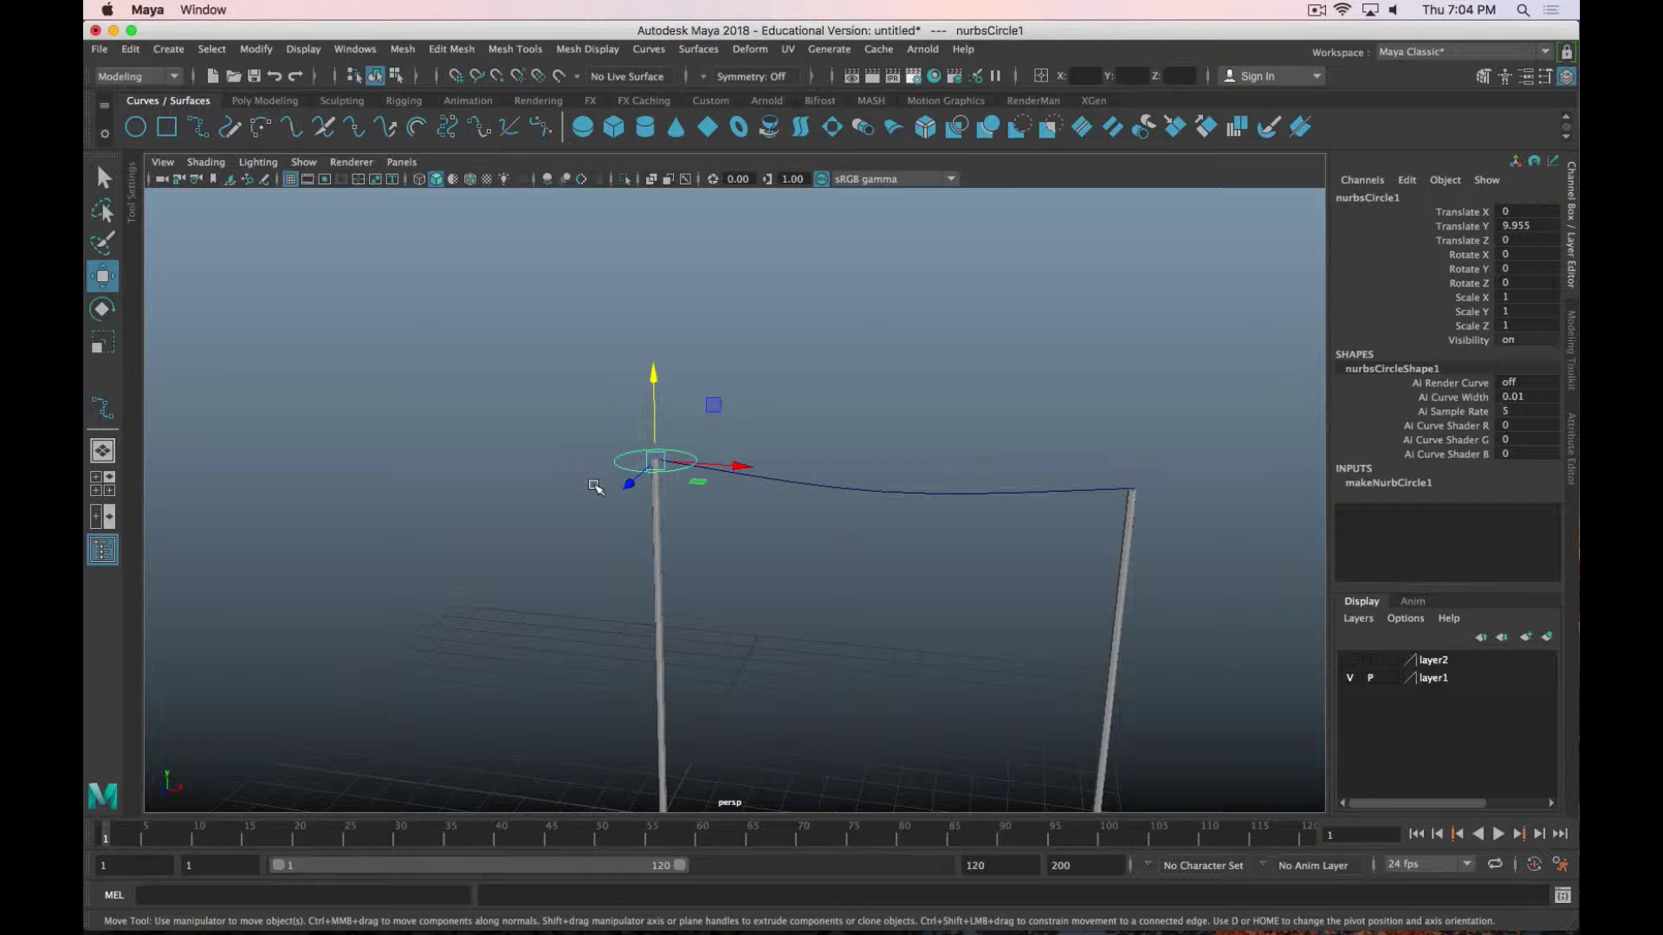
Rotate the circle 90 degrees on Z.
key(e)
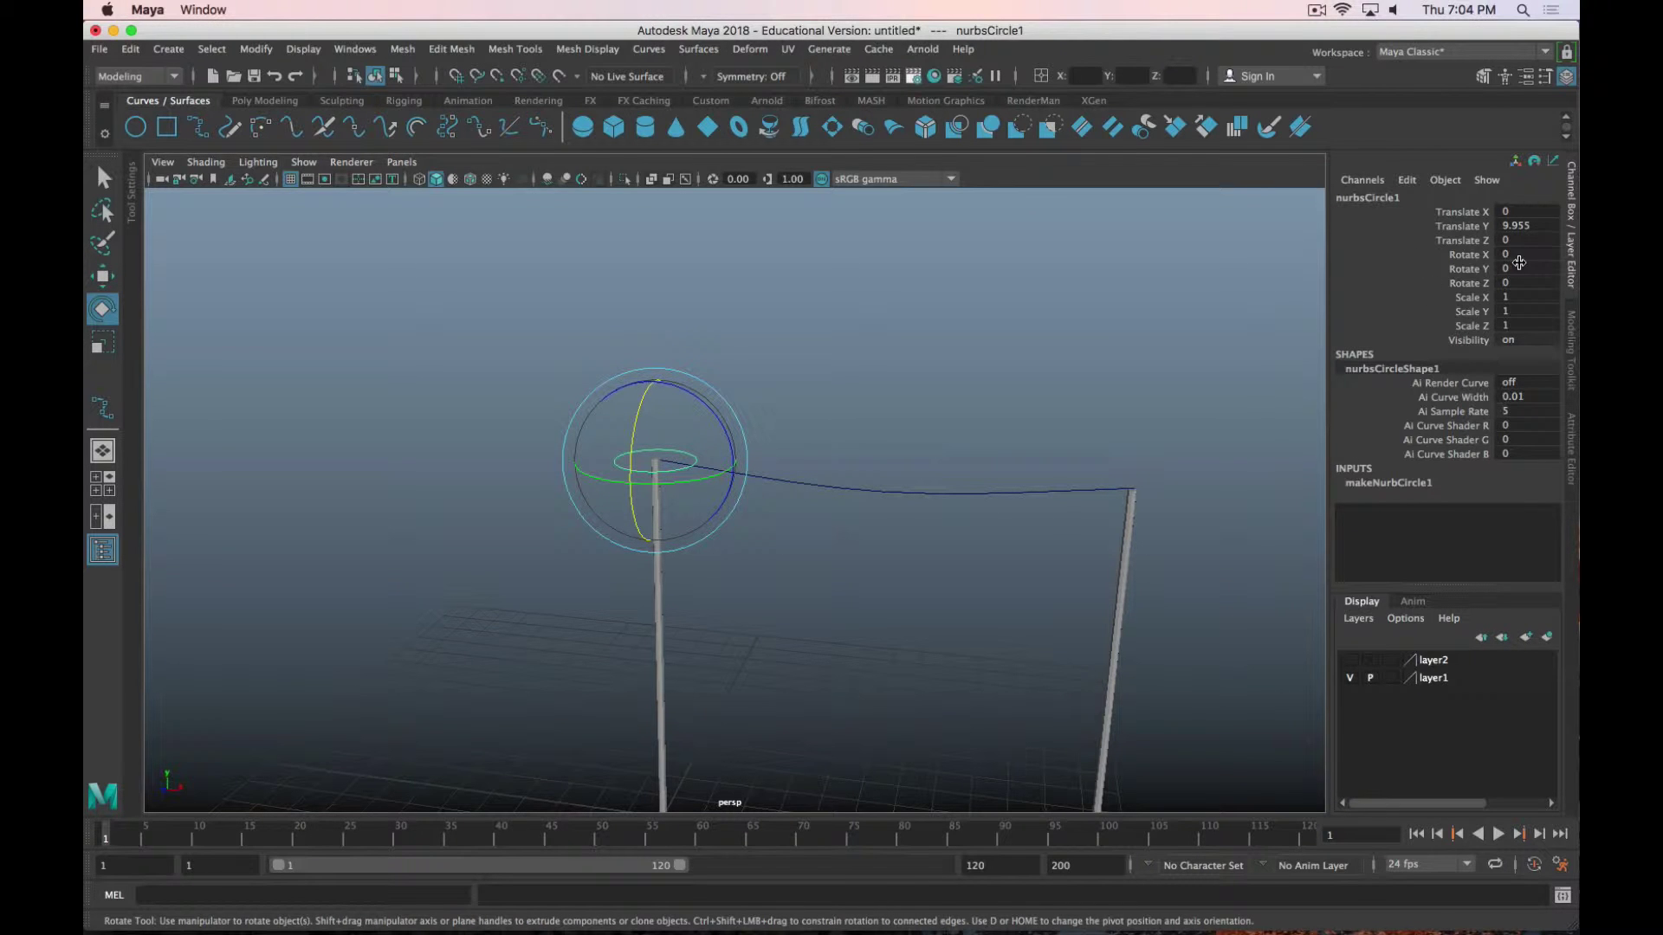
click(1519, 281)
text(90)
key(Return)
alt+drag(236, 664, 344, 630)
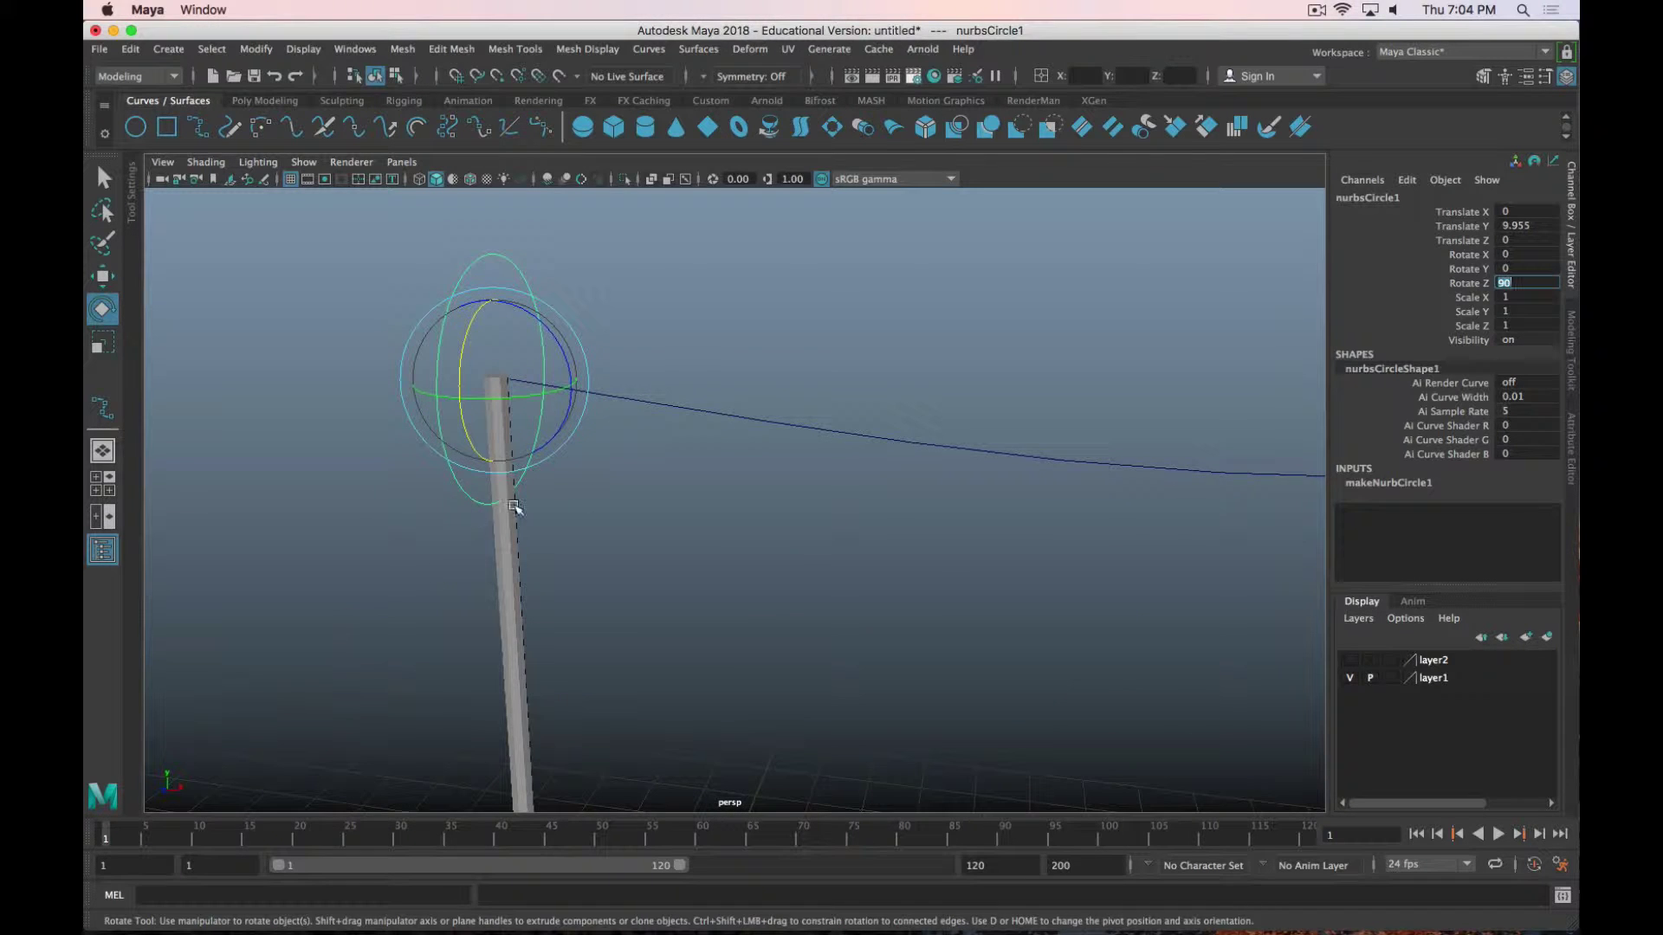
alt+drag(613, 486, 776, 549)
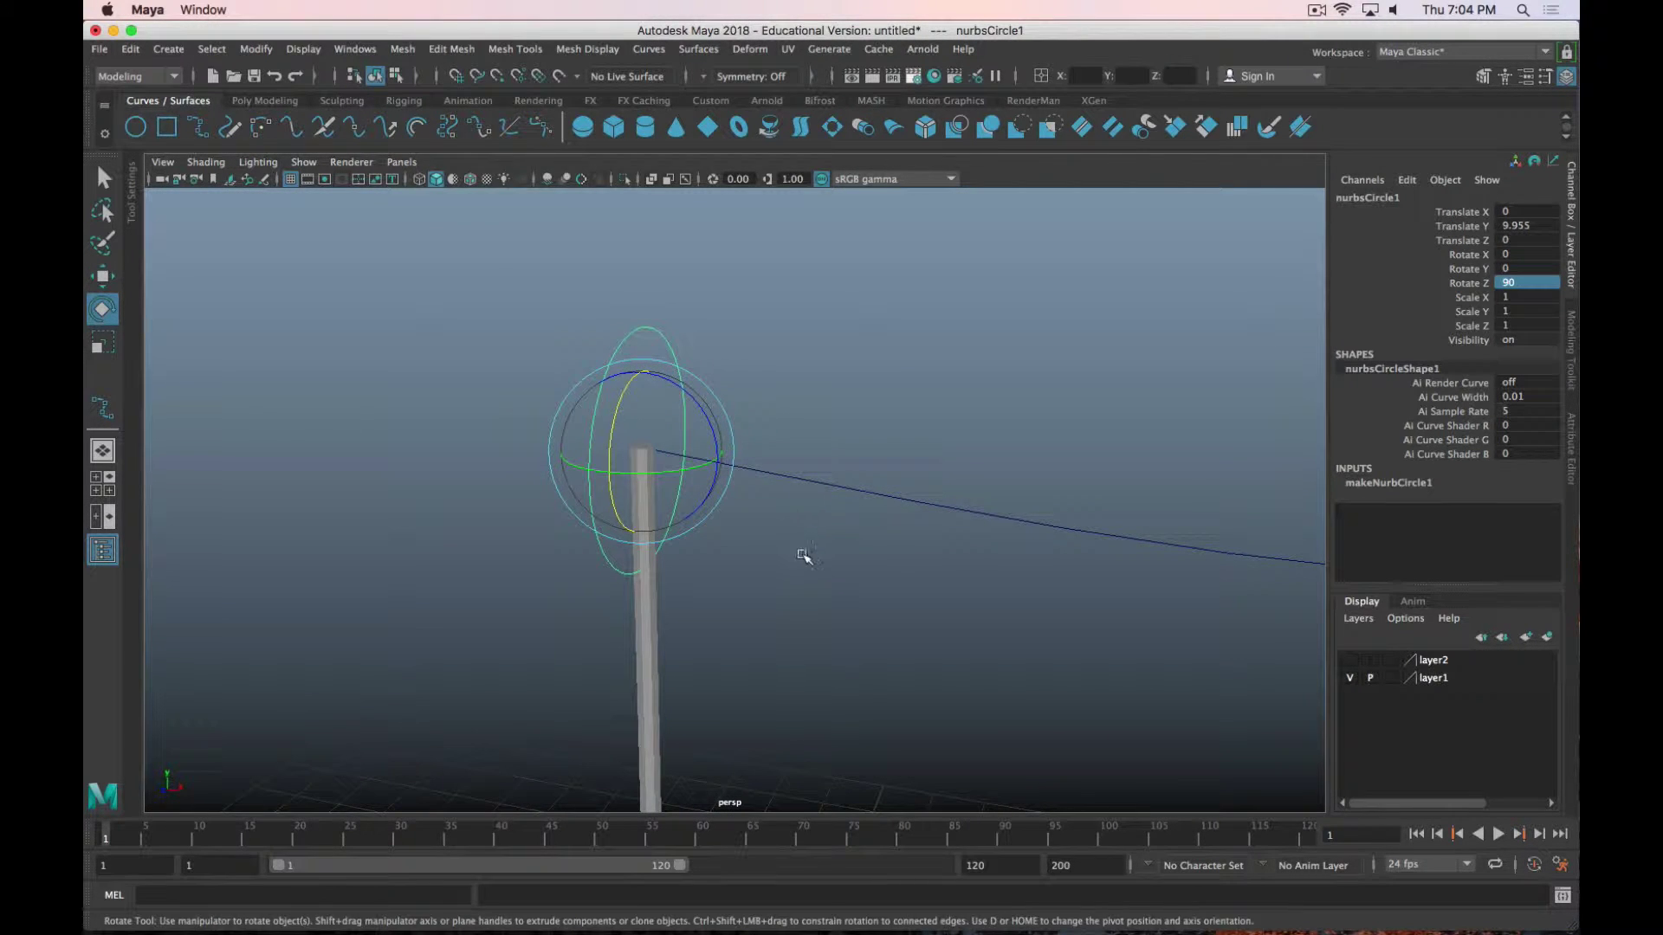
Scale the circle down to 0.038 and nudge it onto the curve's start point.
key(r)
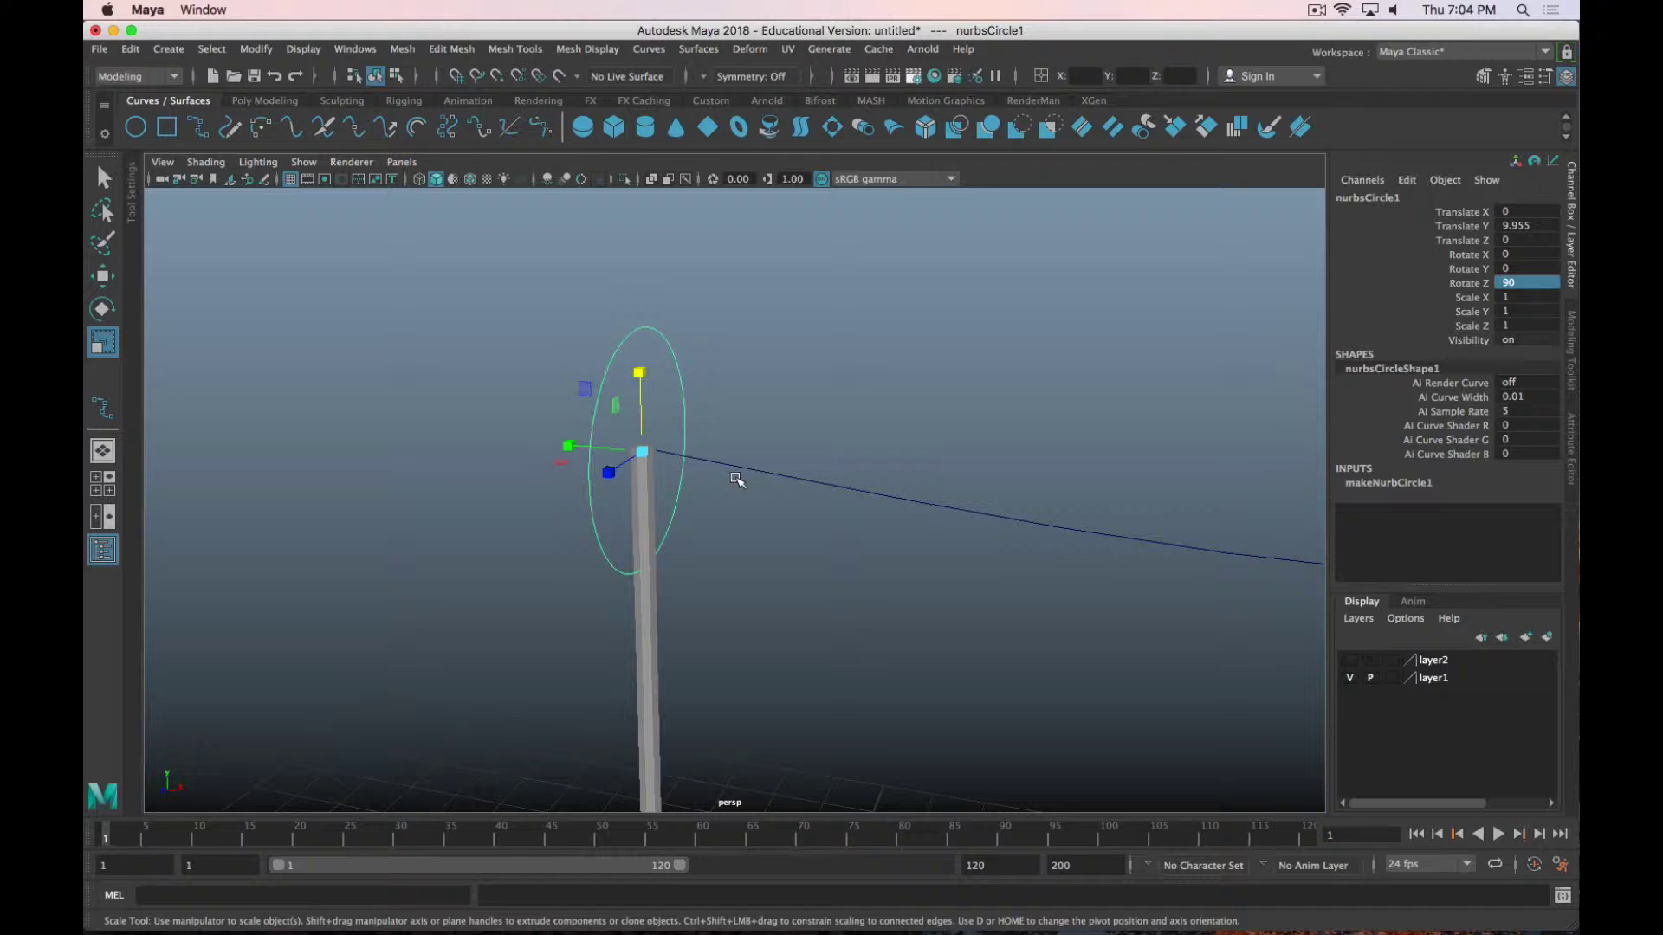
ctrl+middle_drag(673, 424, 677, 426)
alt+drag(665, 434, 656, 433)
ctrl+middle_drag(489, 344, 511, 343)
key(w)
drag(604, 397, 624, 397)
key(r)
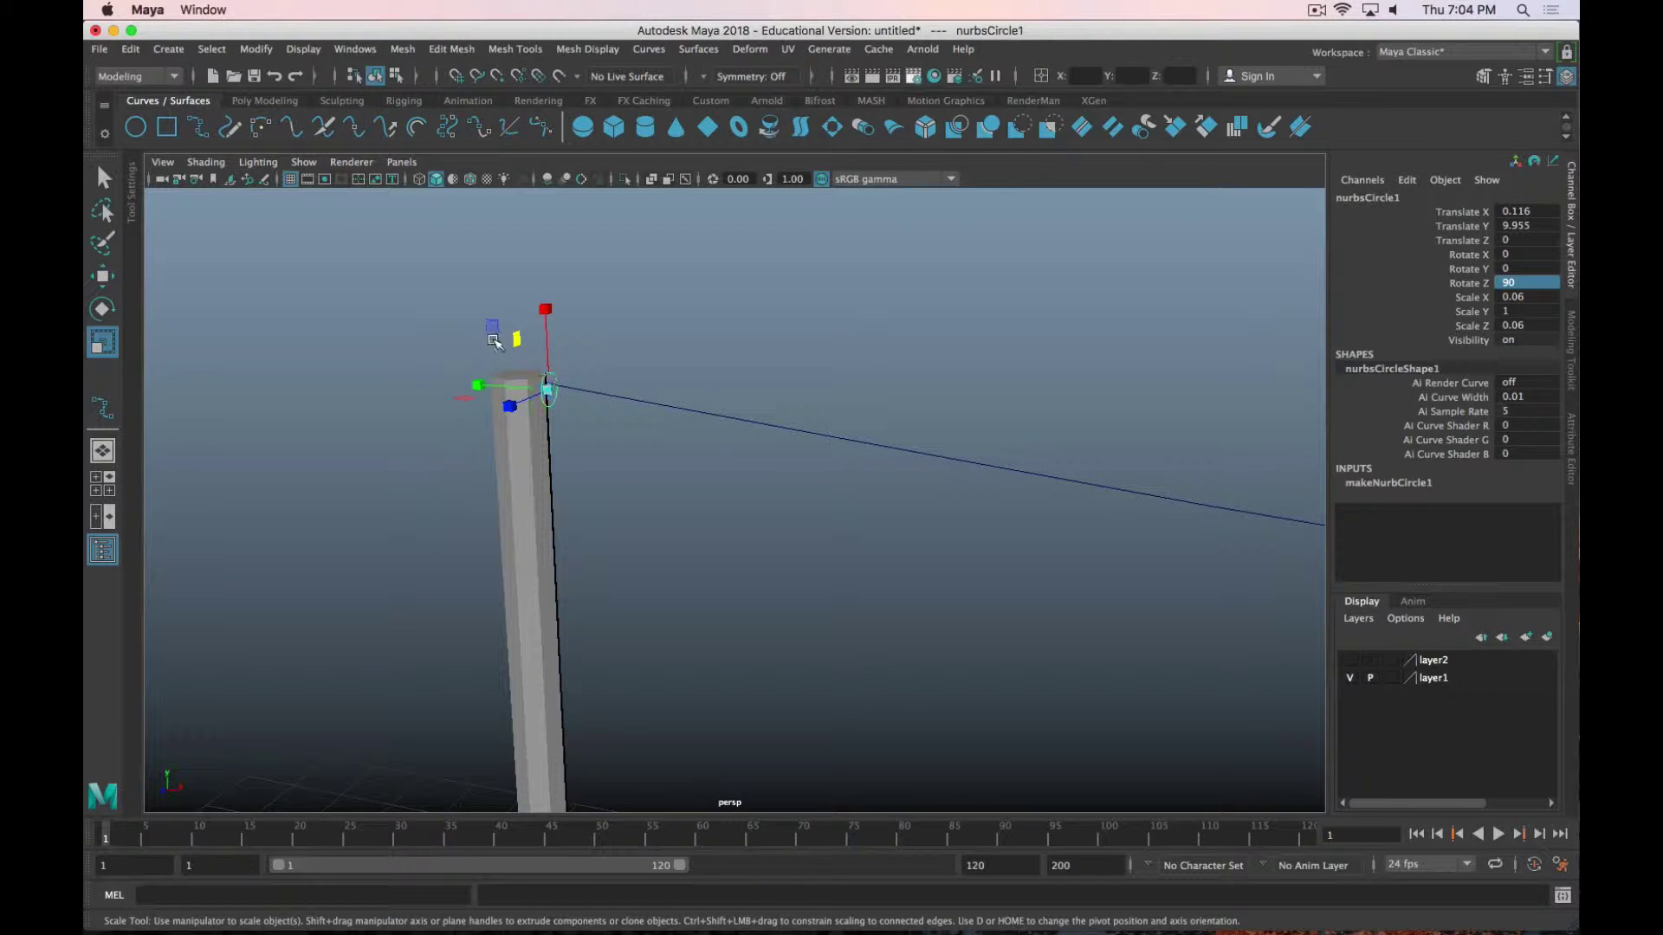
ctrl+middle_drag(519, 339, 500, 346)
key(w)
drag(519, 341, 519, 334)
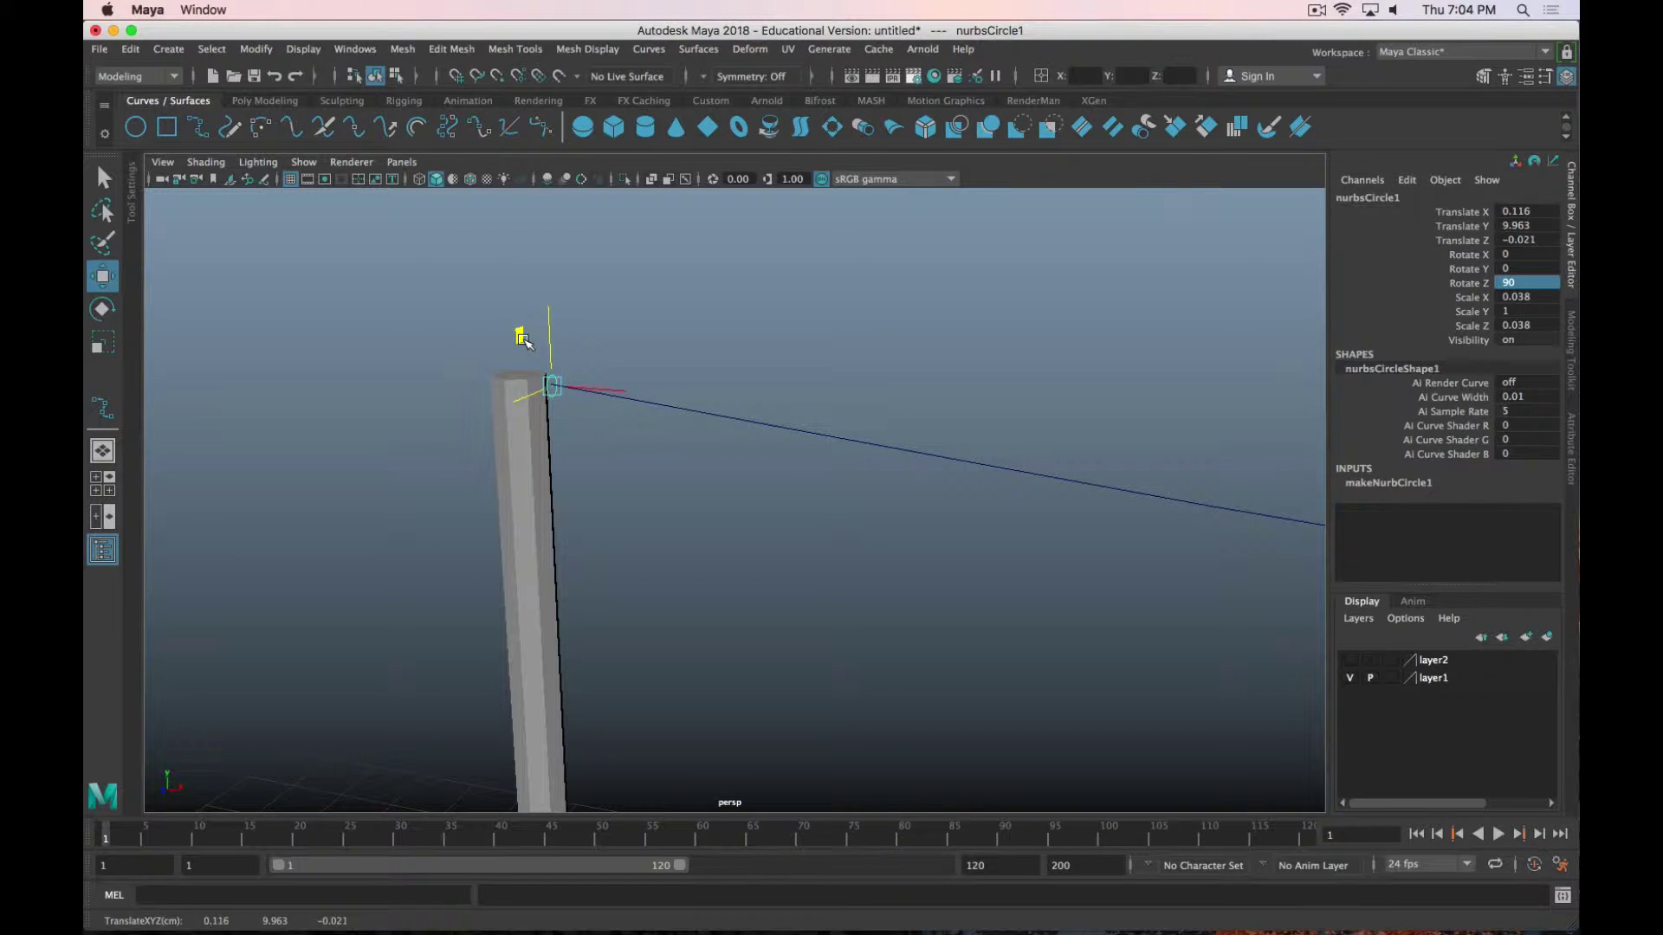
alt+middle_drag(586, 537, 736, 475)
Select the curve and circle, then set Extrude options to Polygons output with Quads type.
click(699, 379)
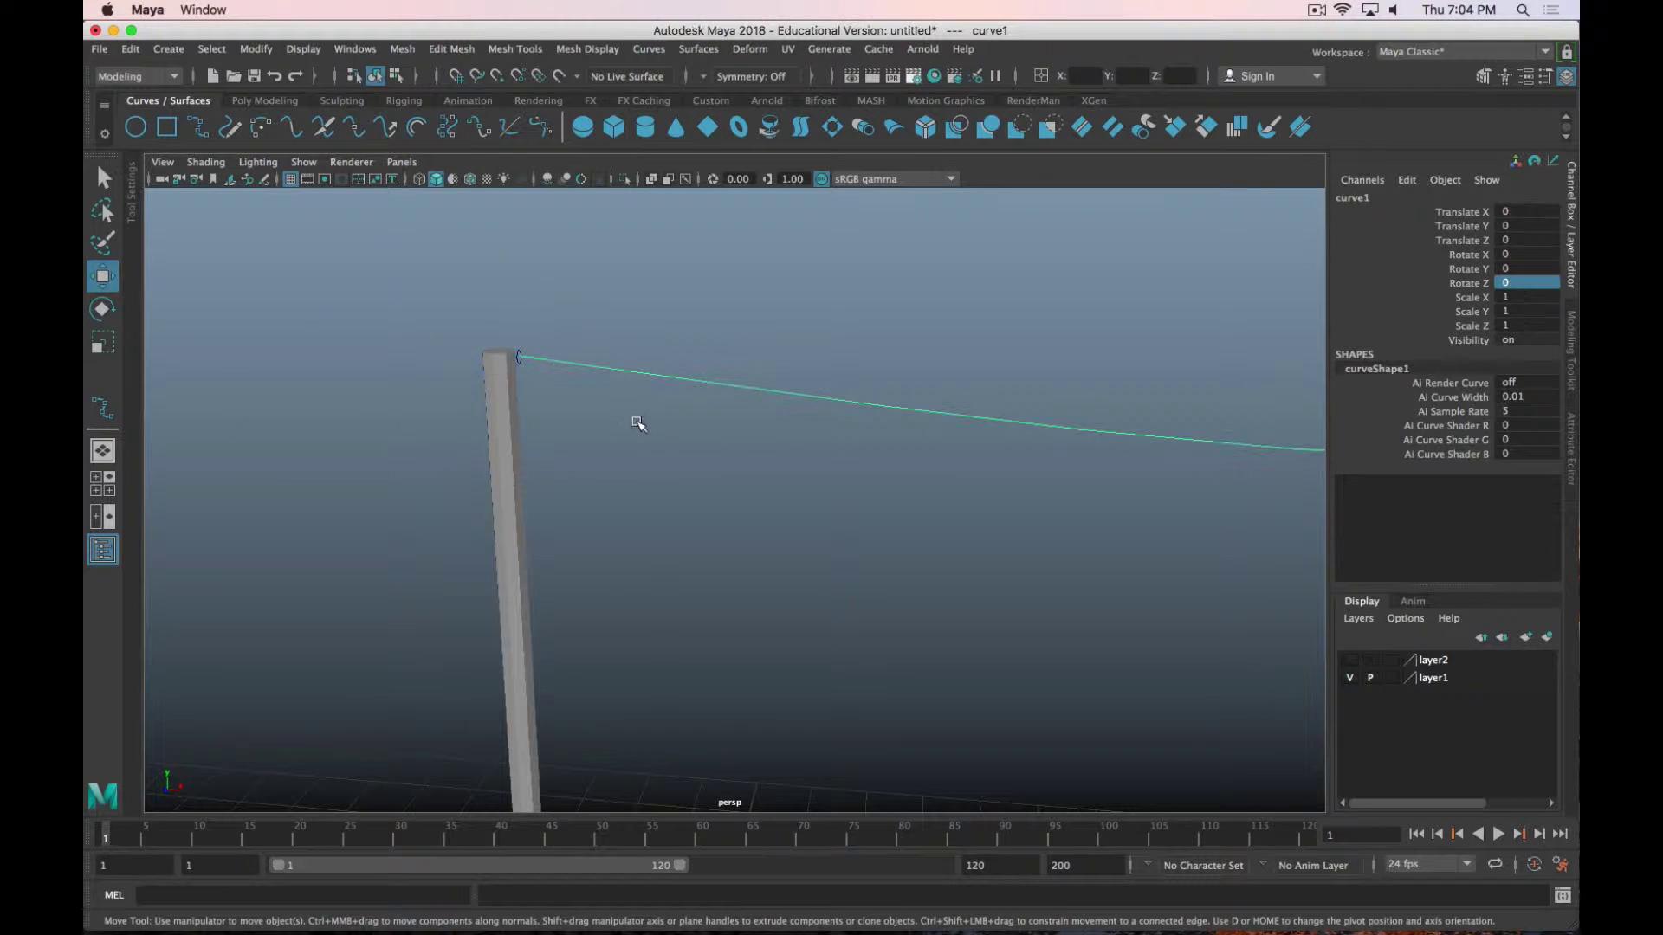
click(519, 357)
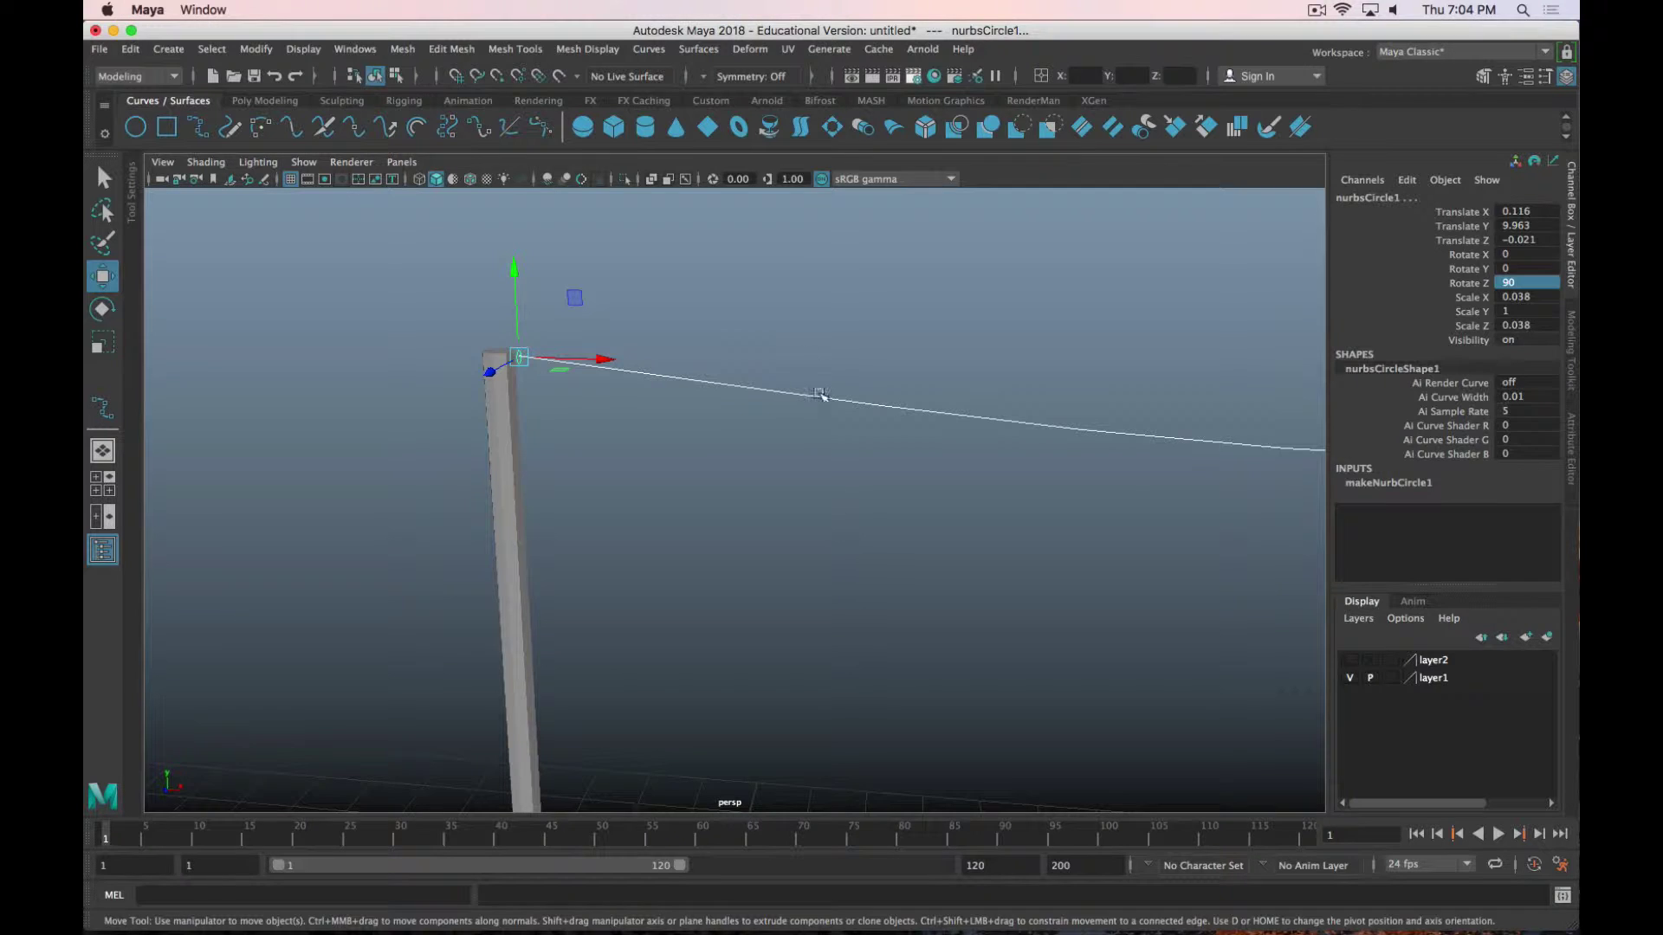
click(651, 49)
mouse_move(708, 52)
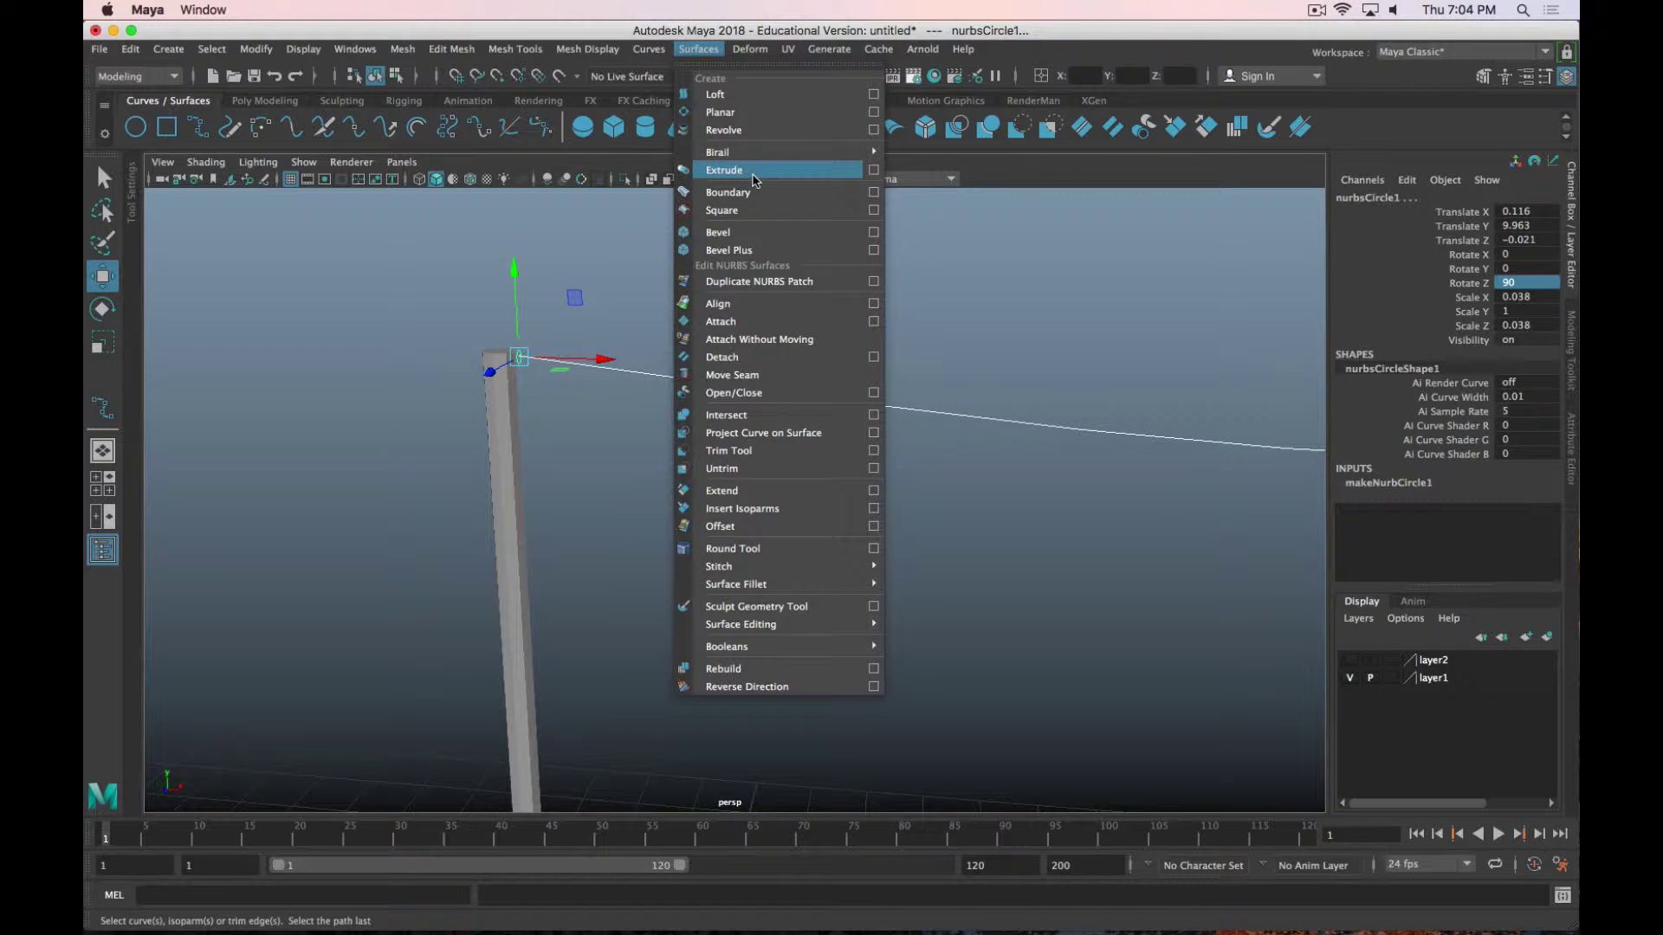
click(872, 170)
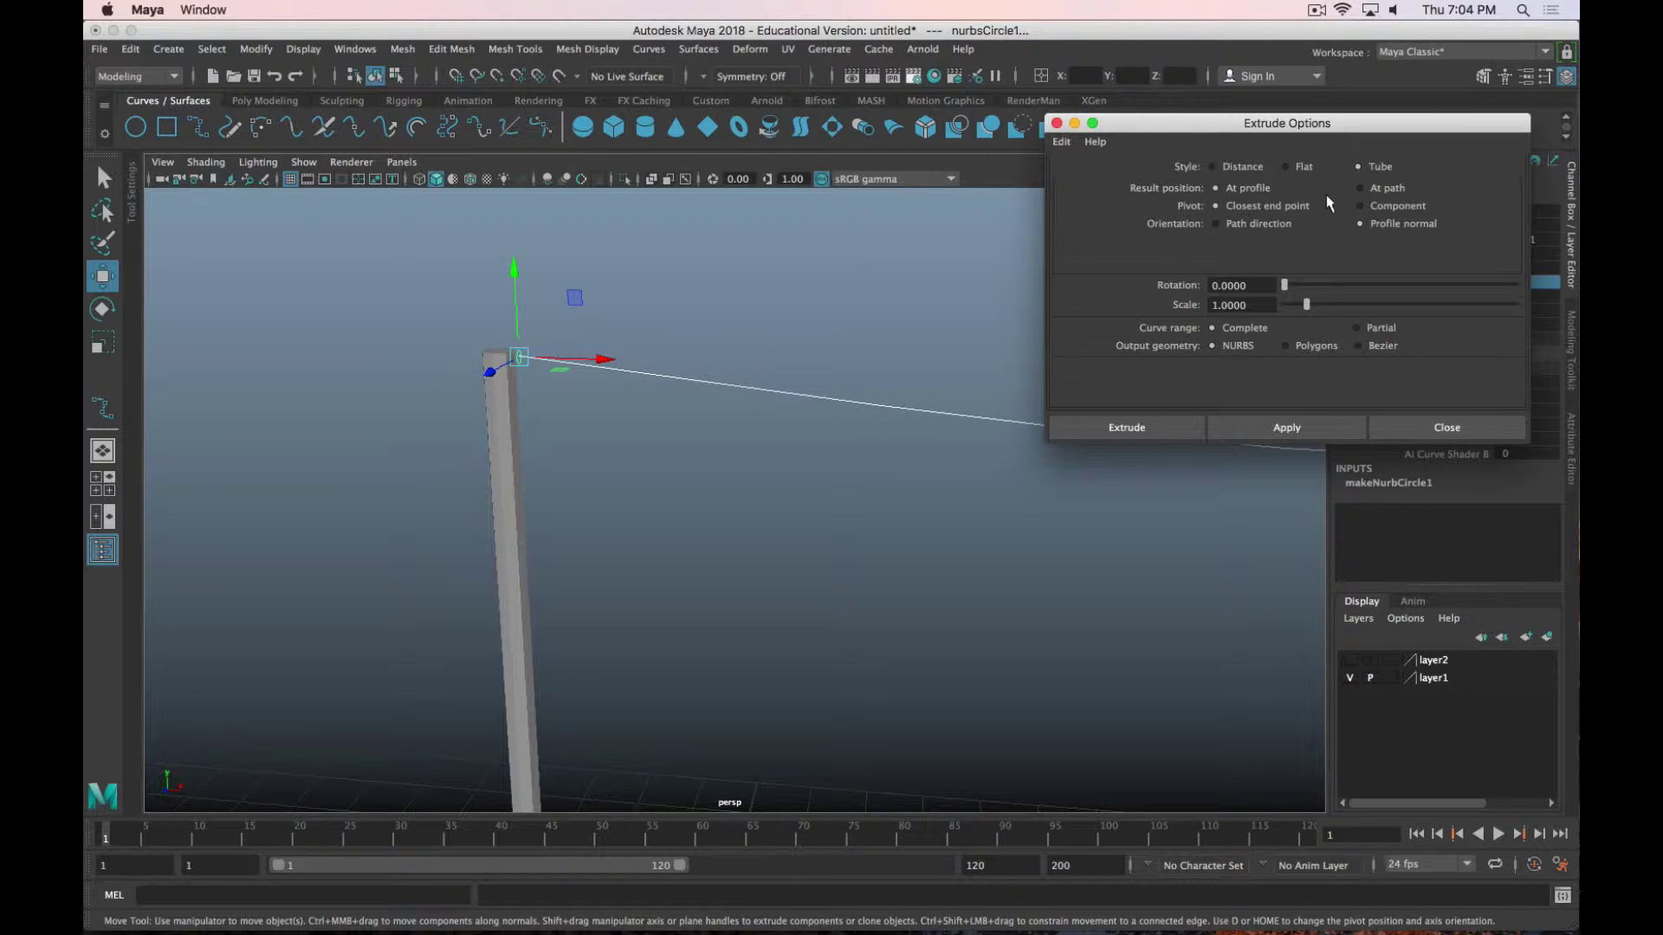
click(1285, 347)
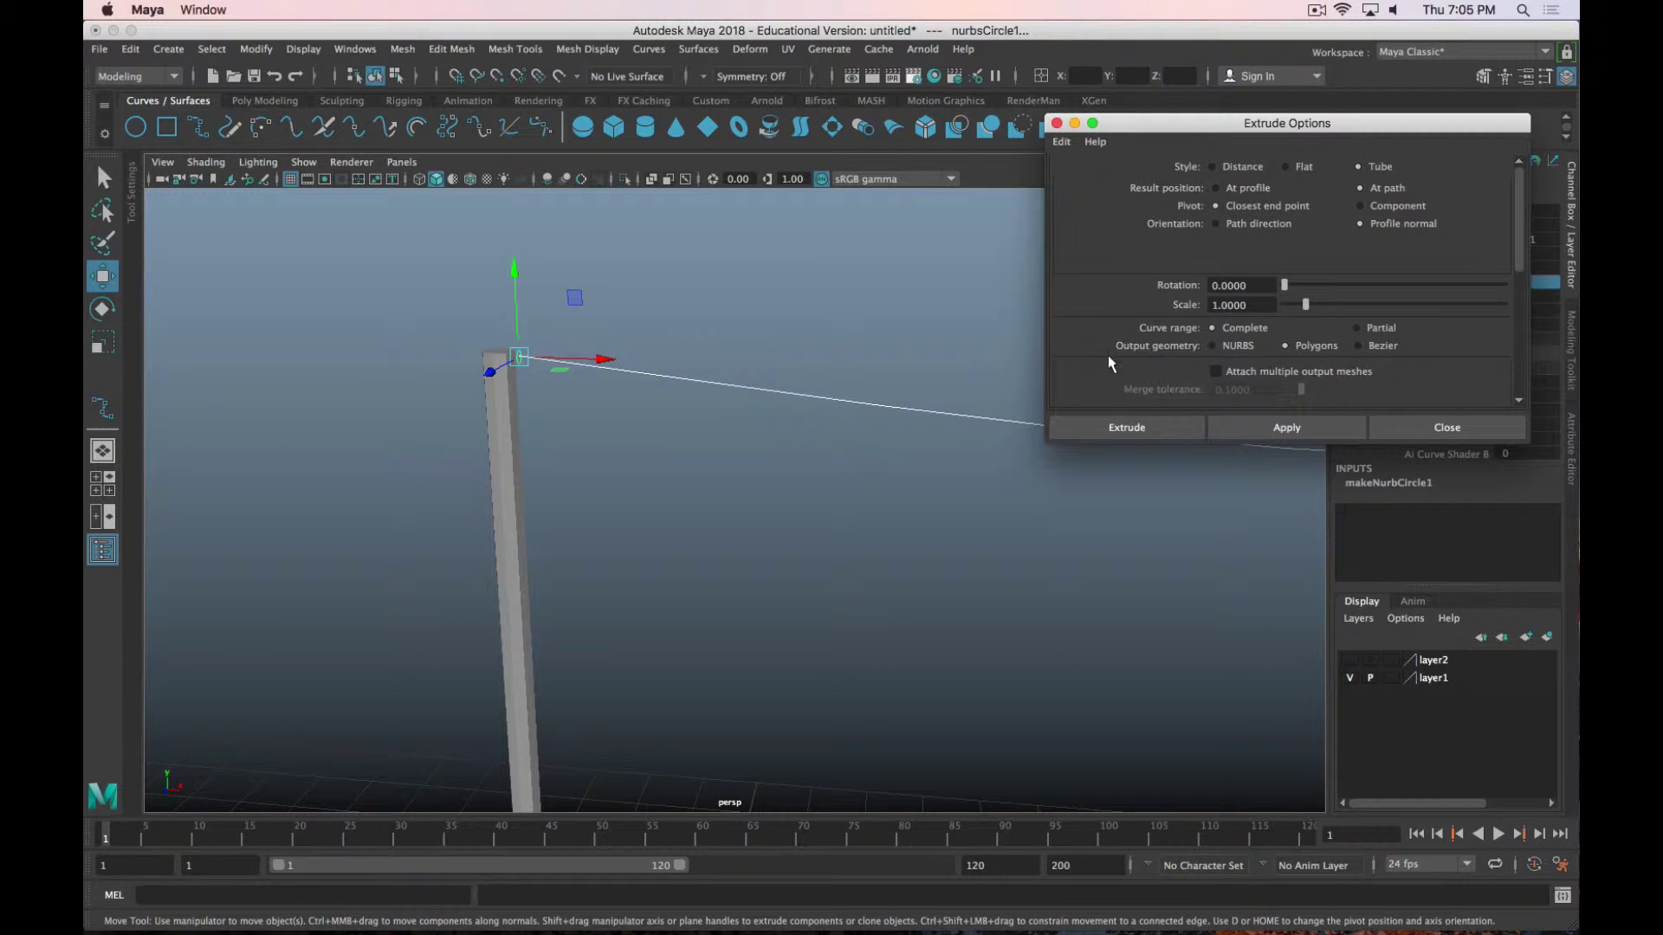
scroll(1110, 359, down, 2)
scroll(1110, 358, down, 3)
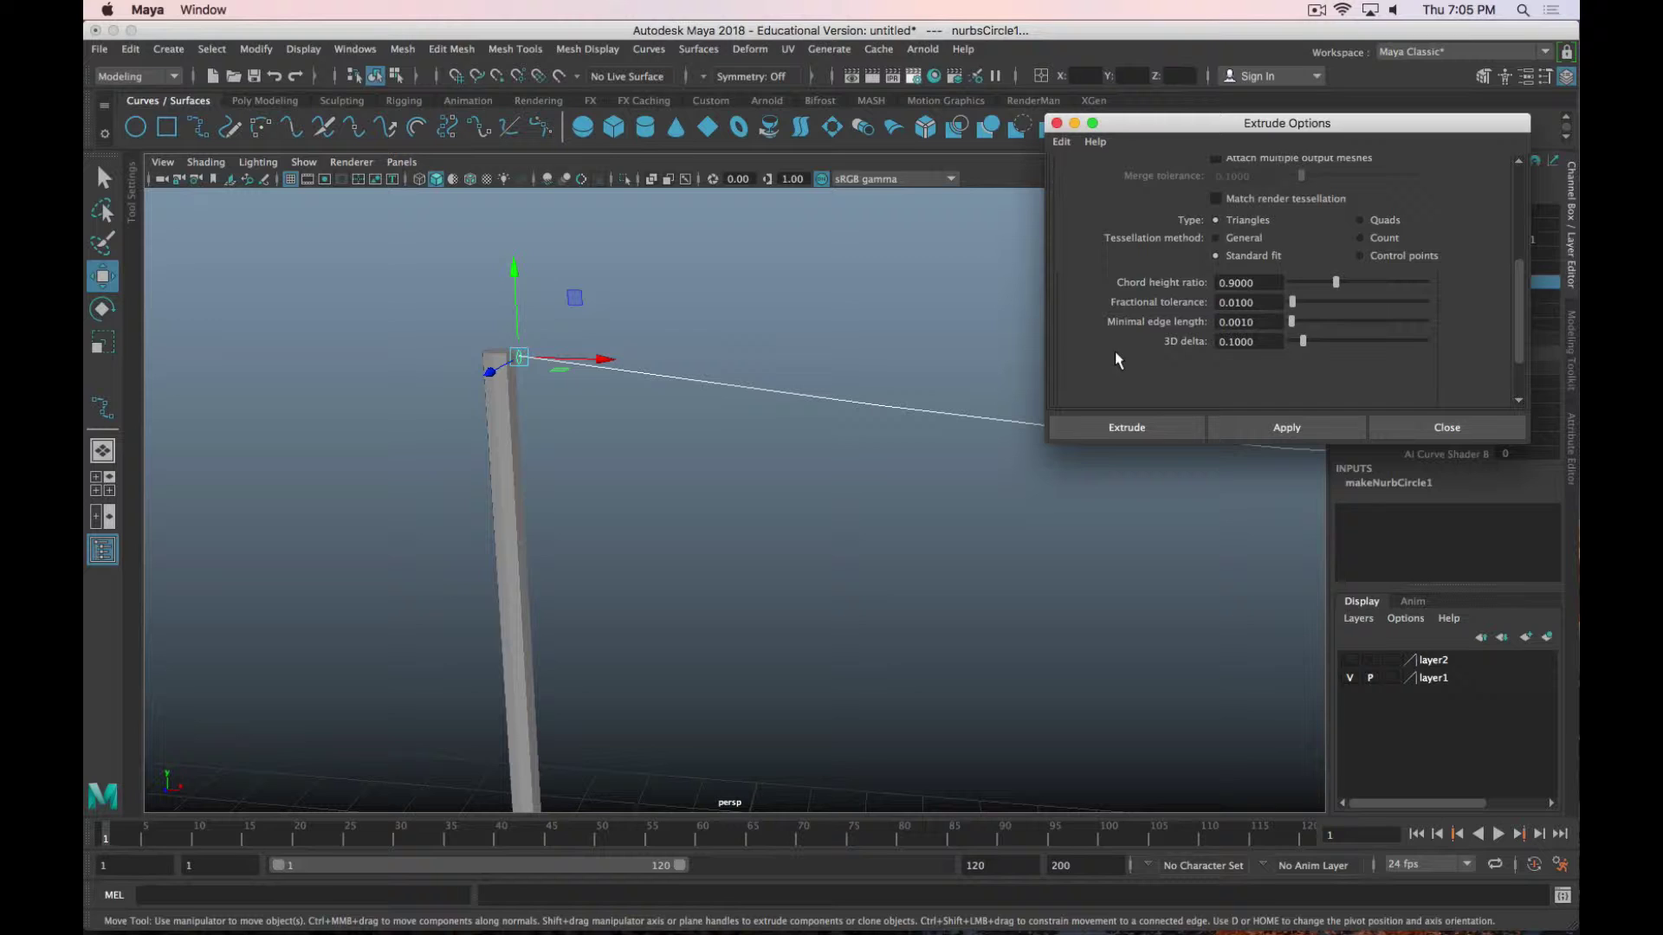
click(1360, 221)
scroll(1454, 319, up, 5)
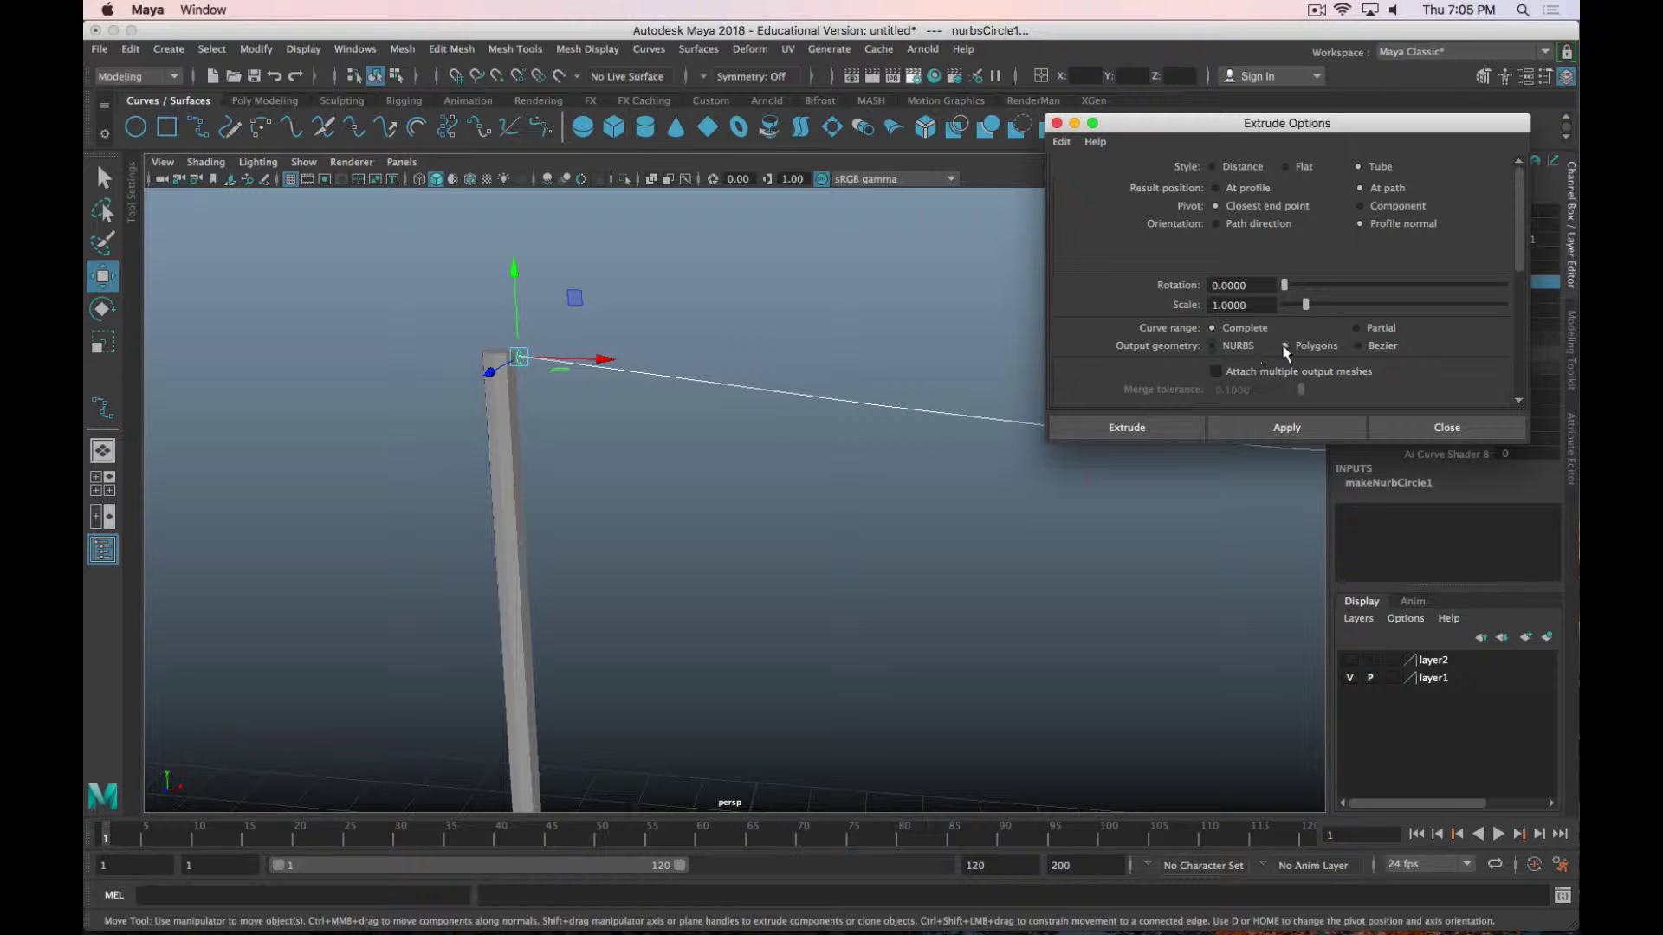
scroll(1285, 351, down, 5)
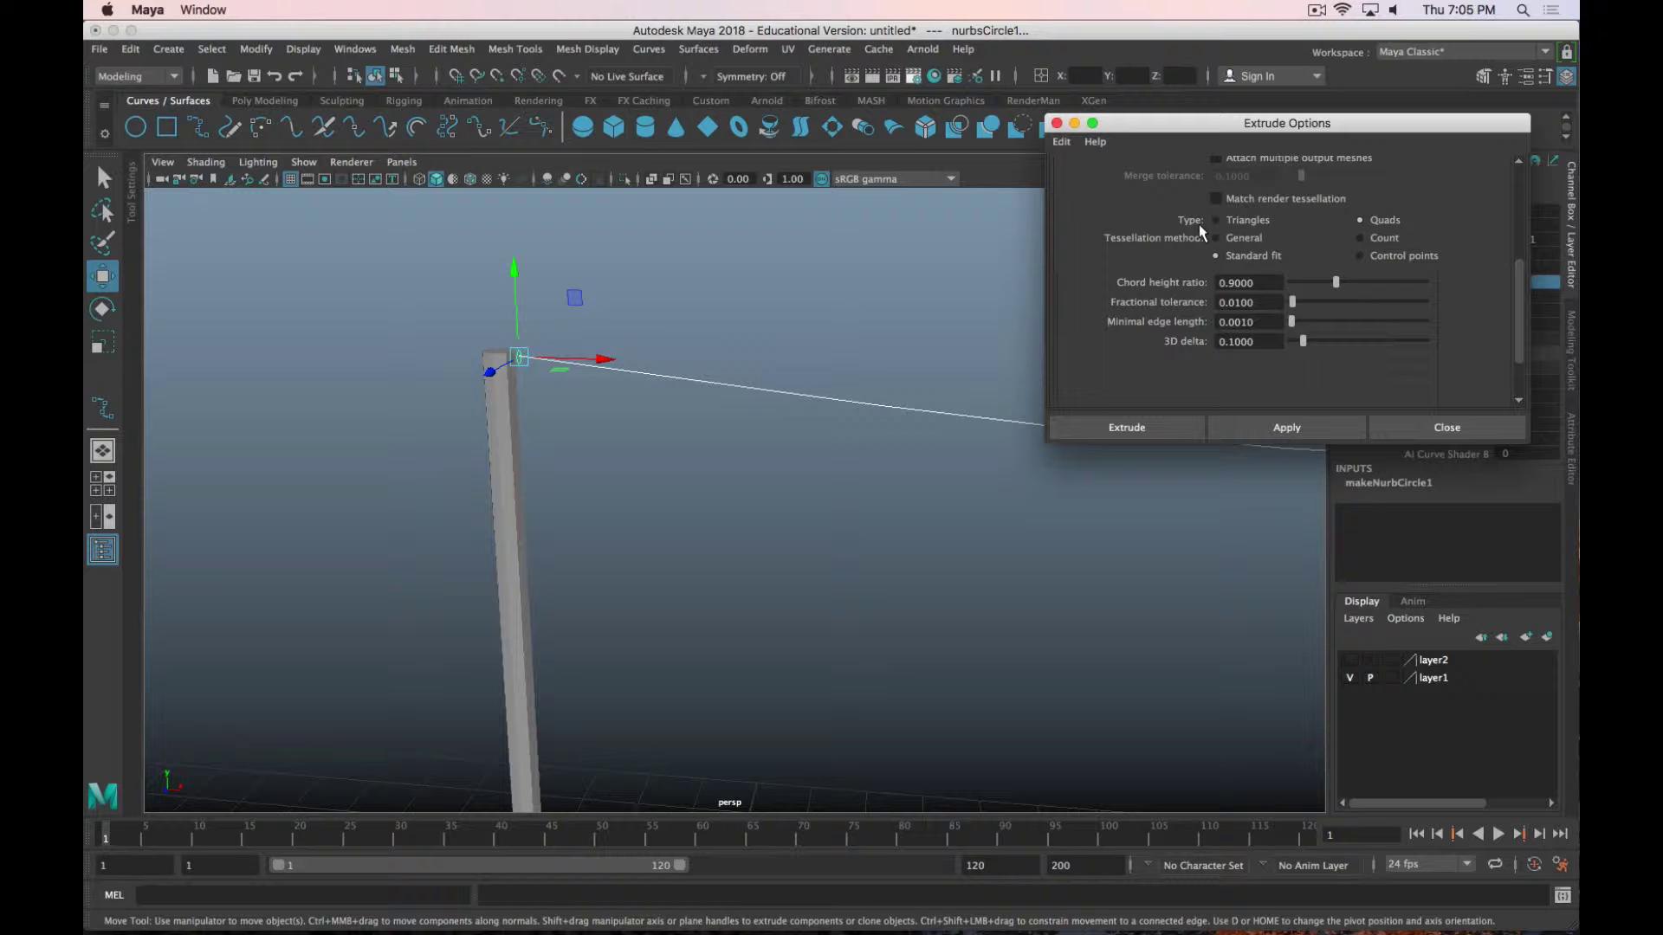
Extrude the circle, frame the spindle-shaped surface floating above the poles, and undo it.
click(1126, 430)
key(f)
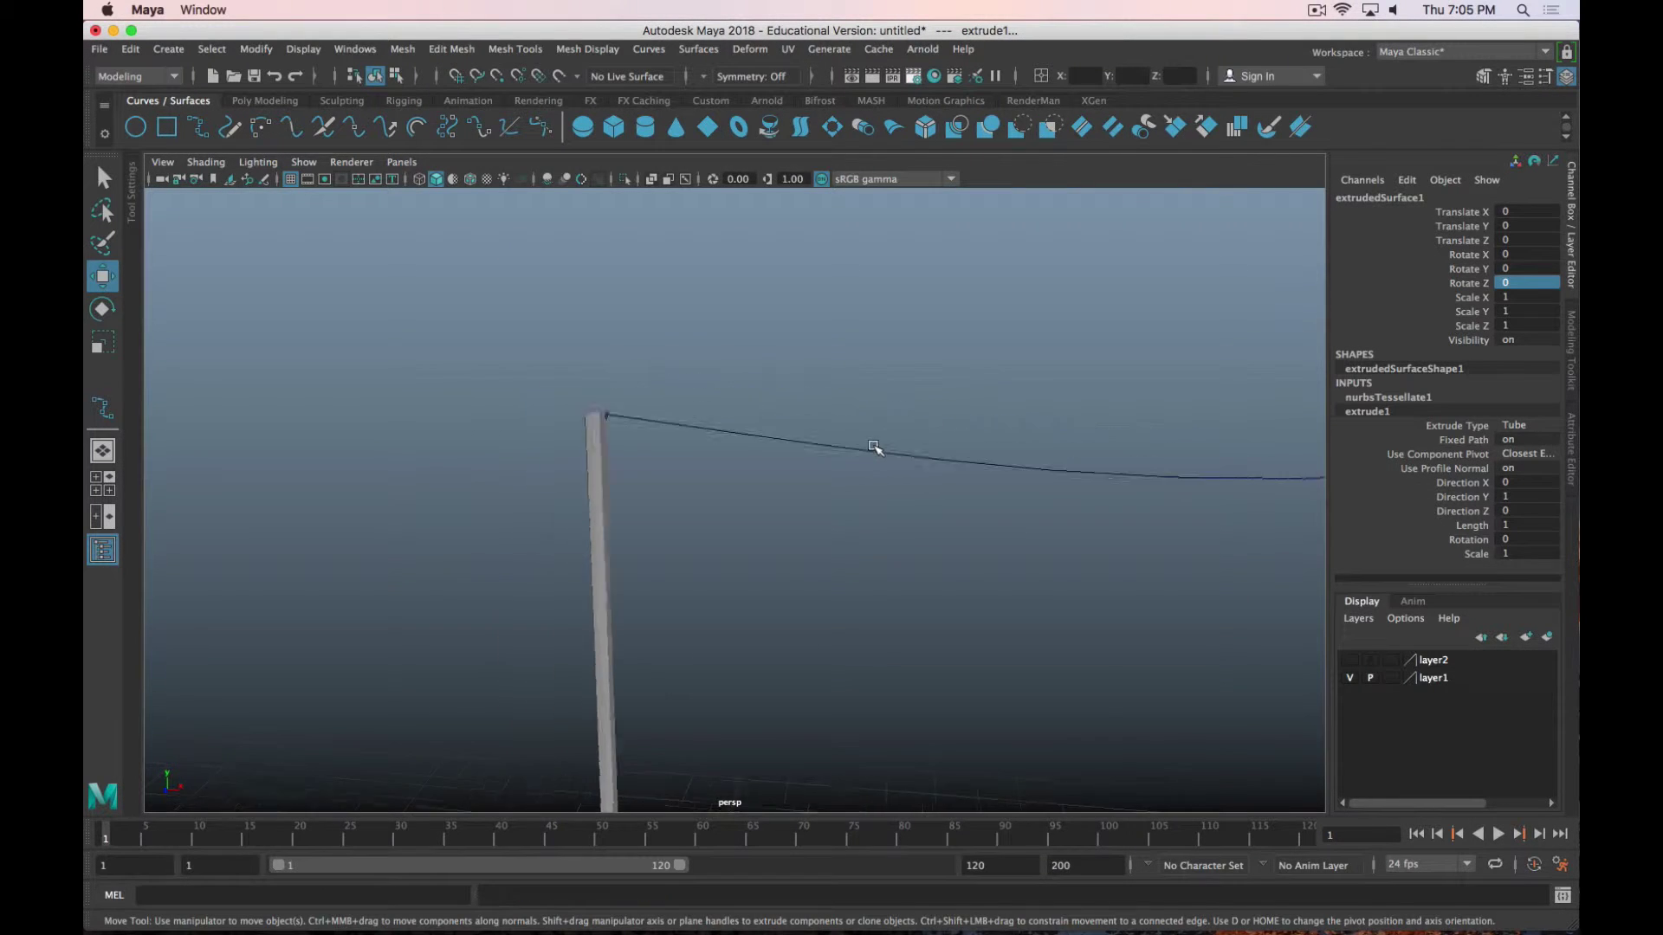
key(a)
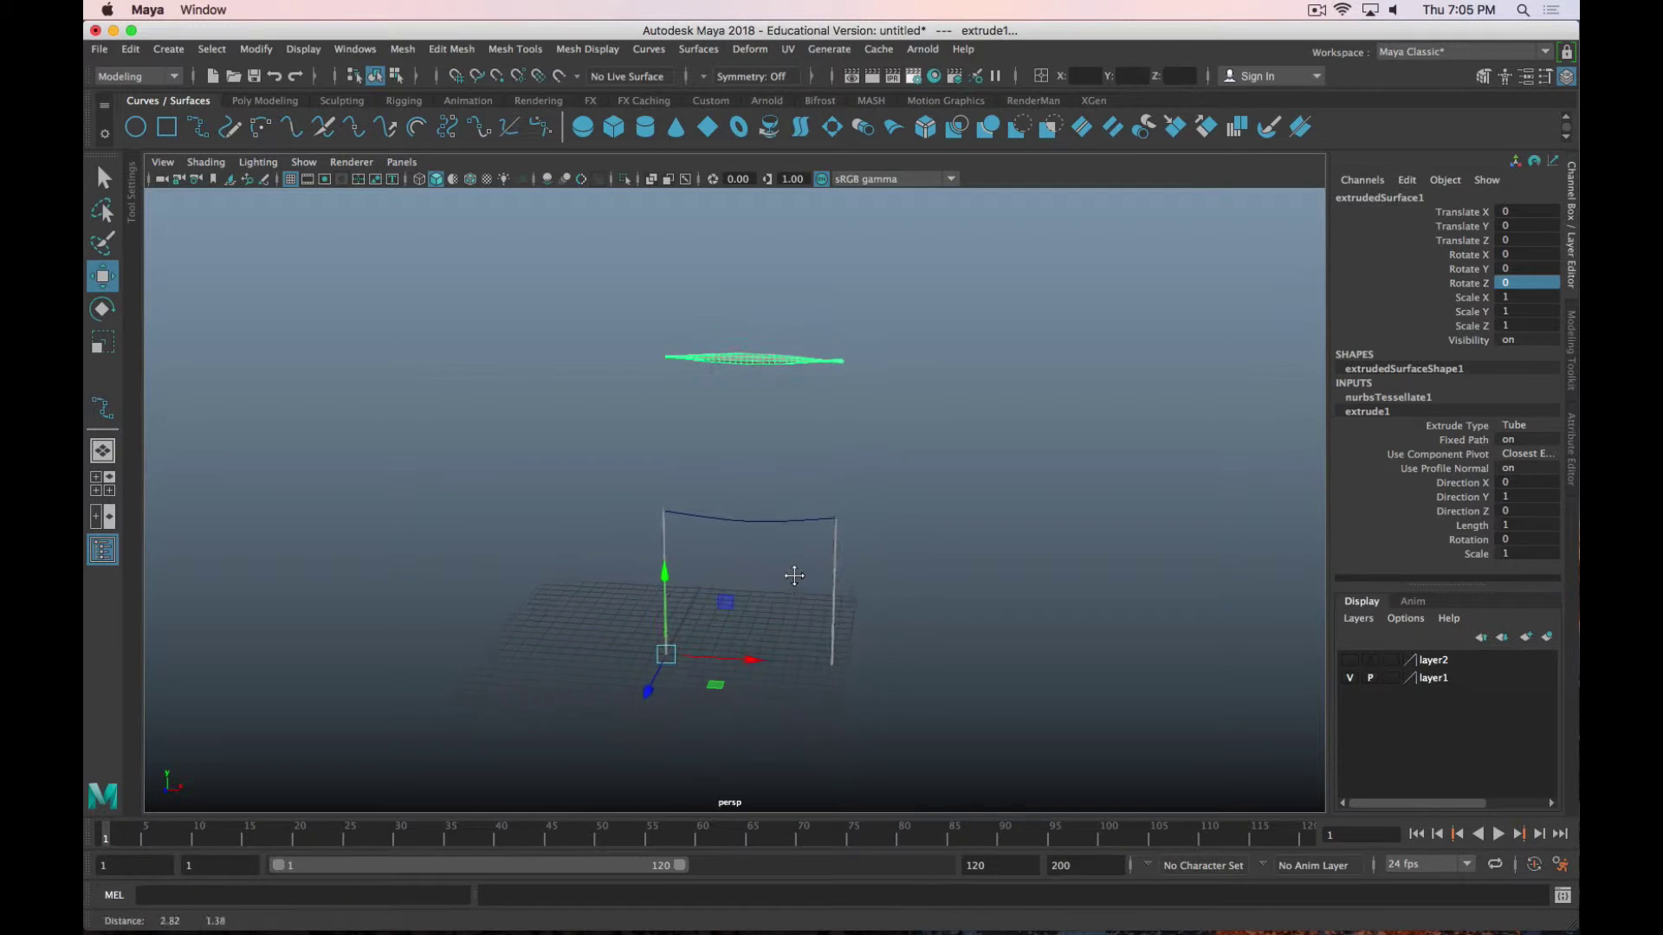
key(f)
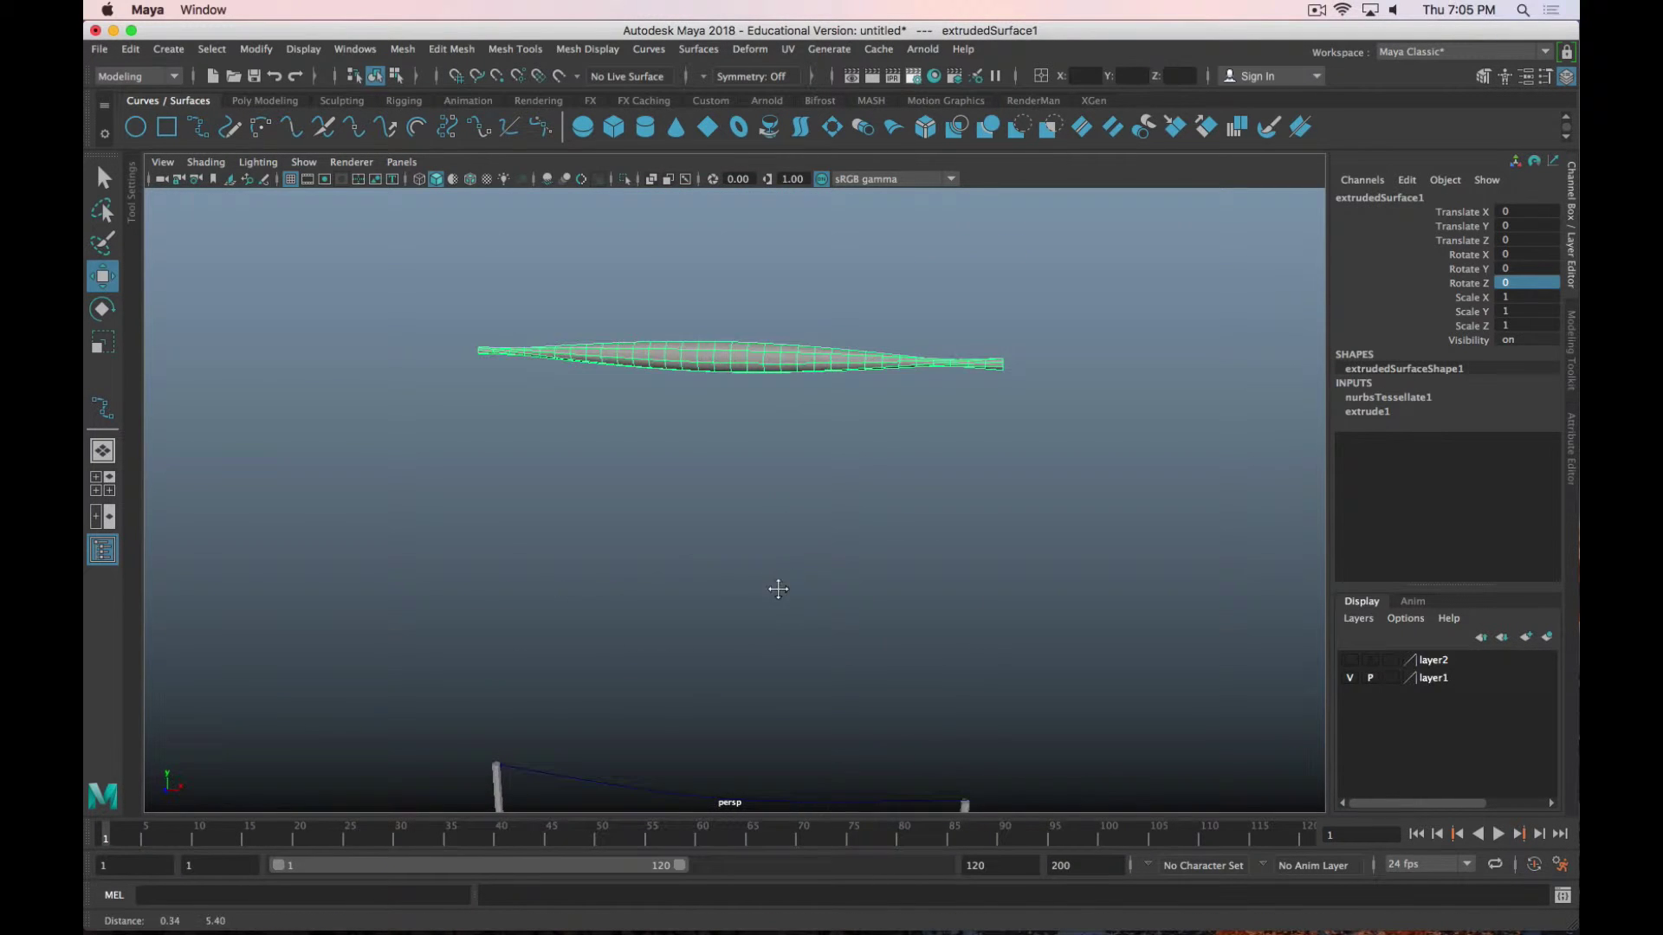
click(705, 297)
click(736, 364)
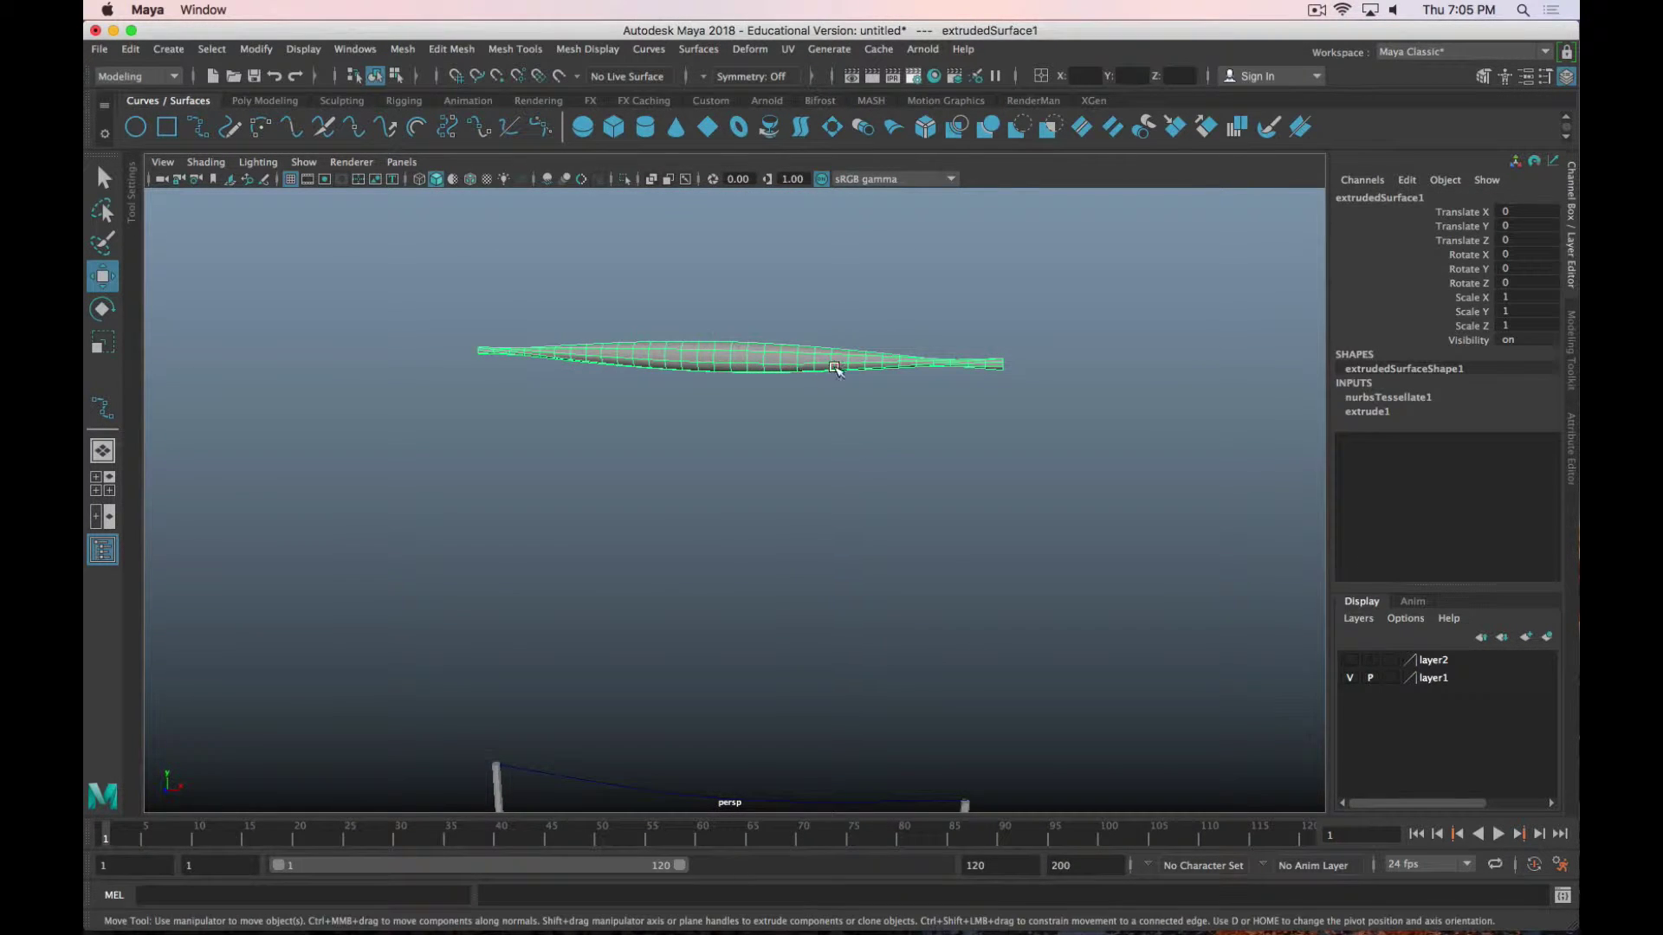
click(809, 386)
key(z)
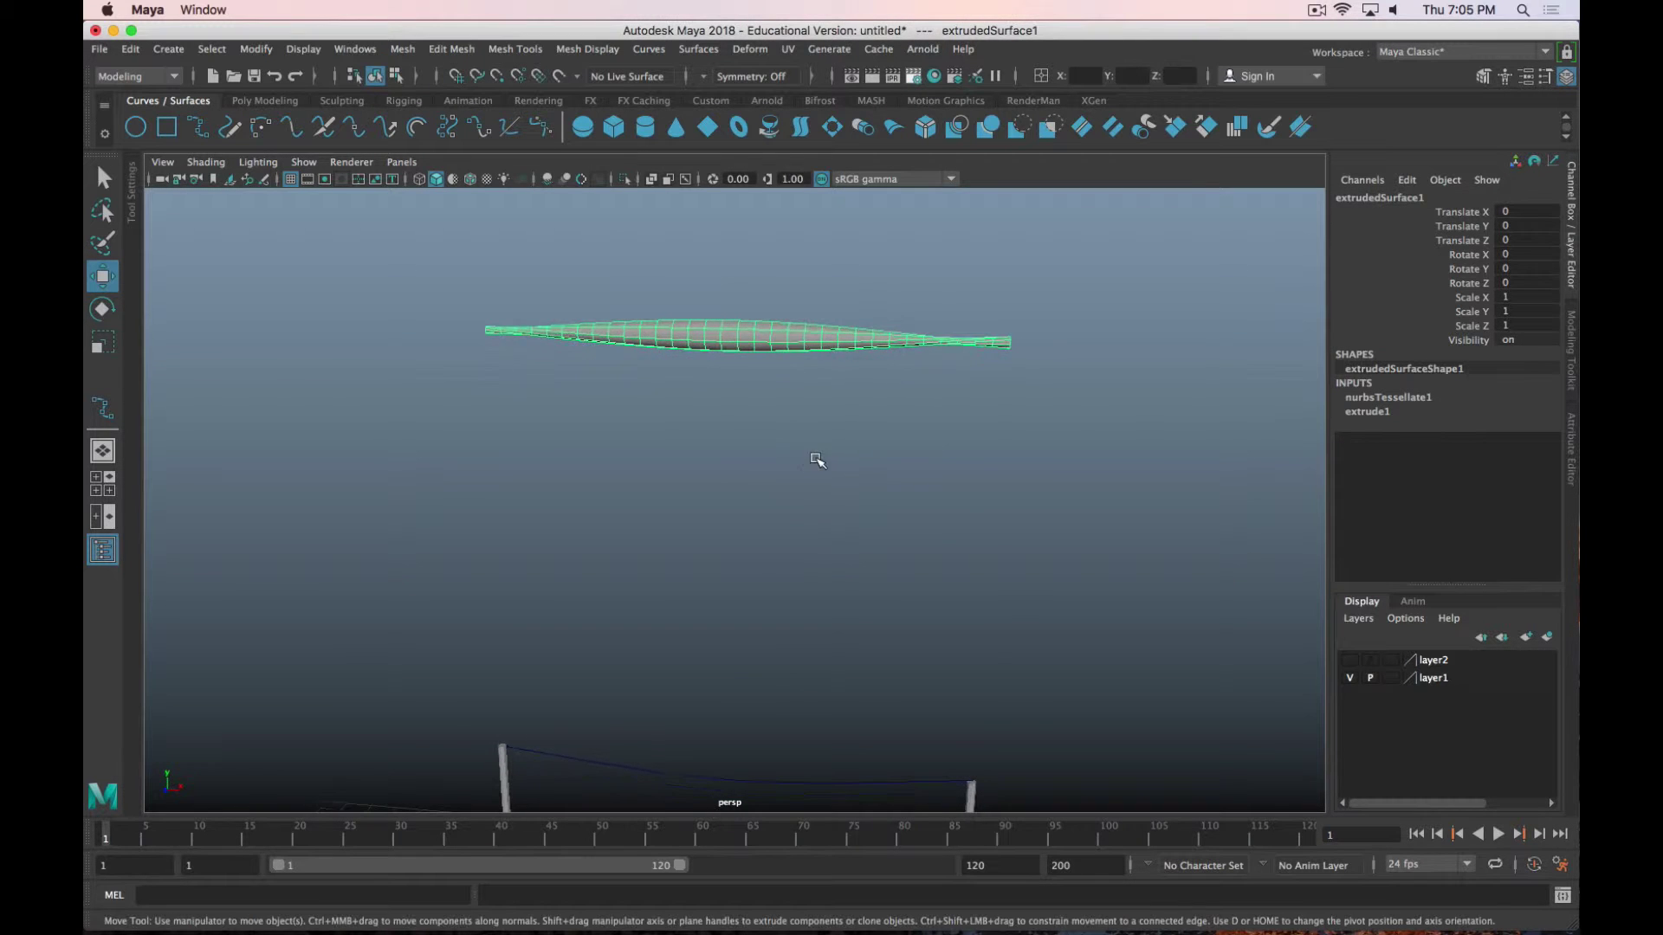
key(z)
key(z)
alt+drag(791, 561, 259, 401)
Select the circle then the curve, extrude, and undo that horizontal tube attempt.
click(260, 401)
click(329, 423)
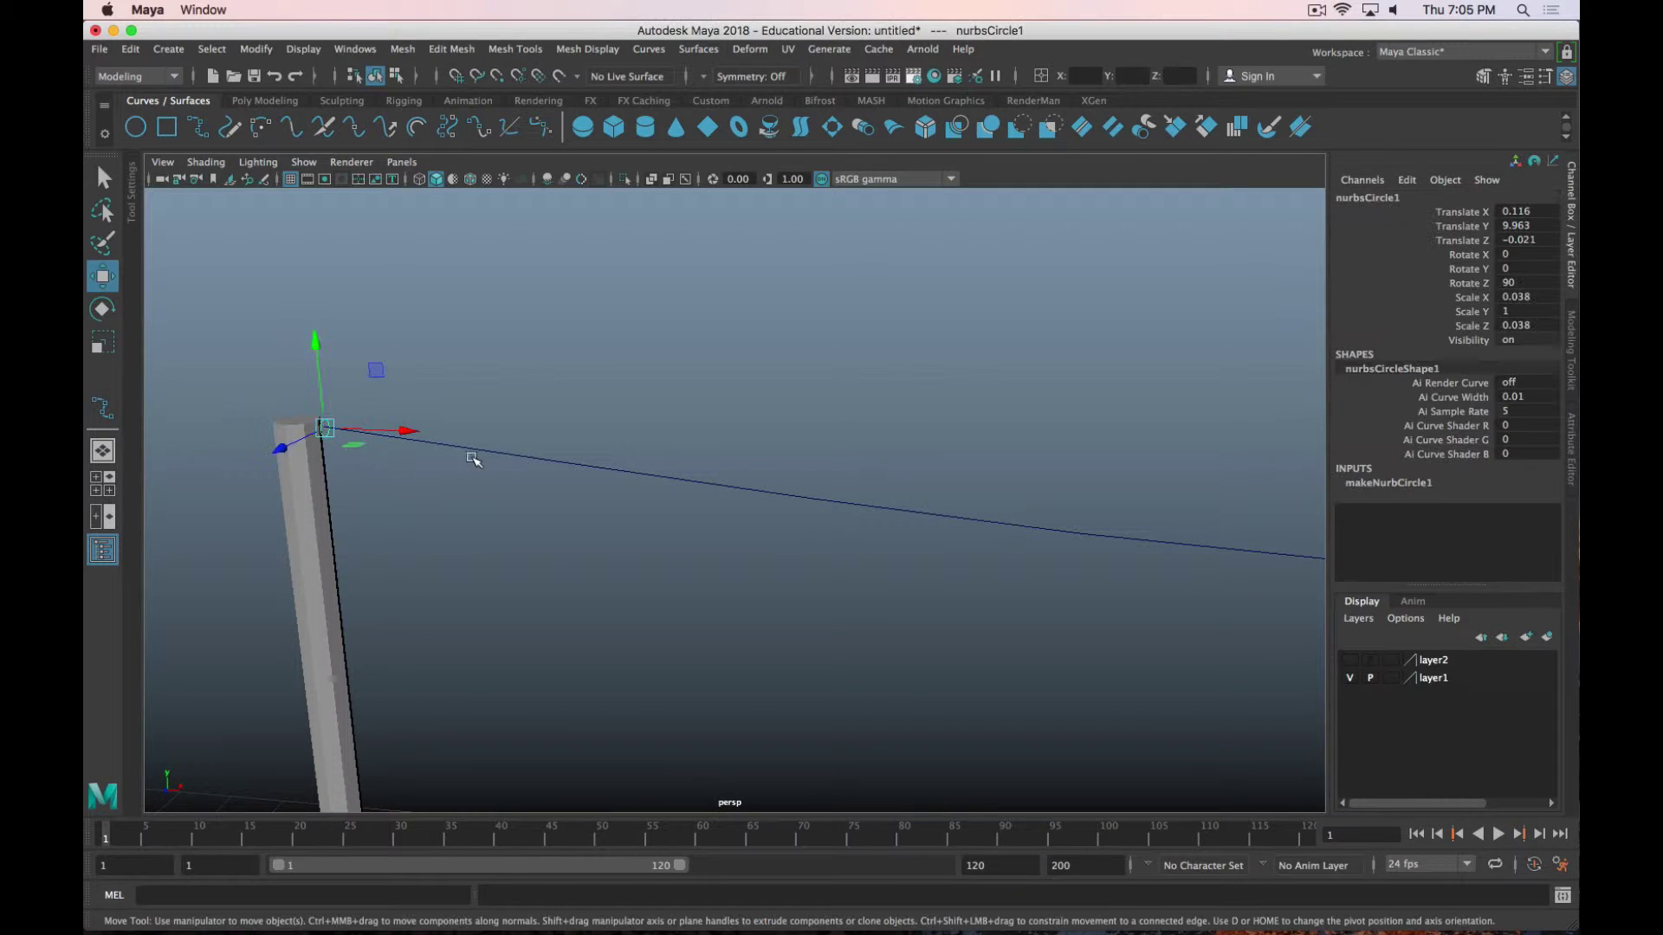
shift+click(513, 454)
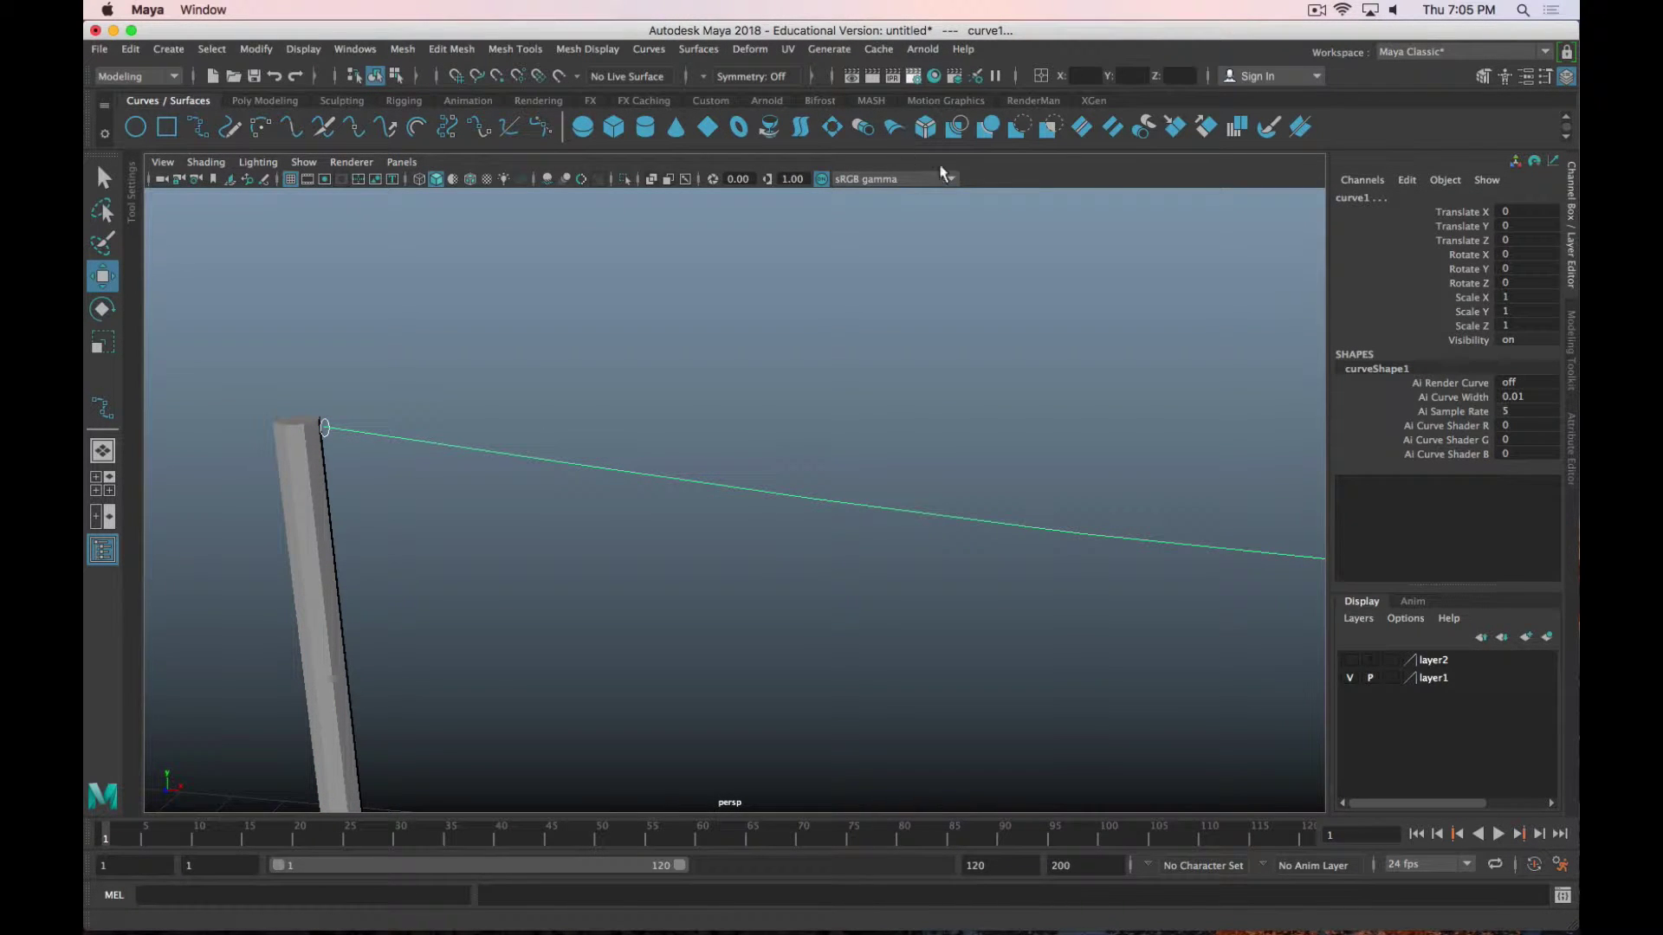
click(863, 126)
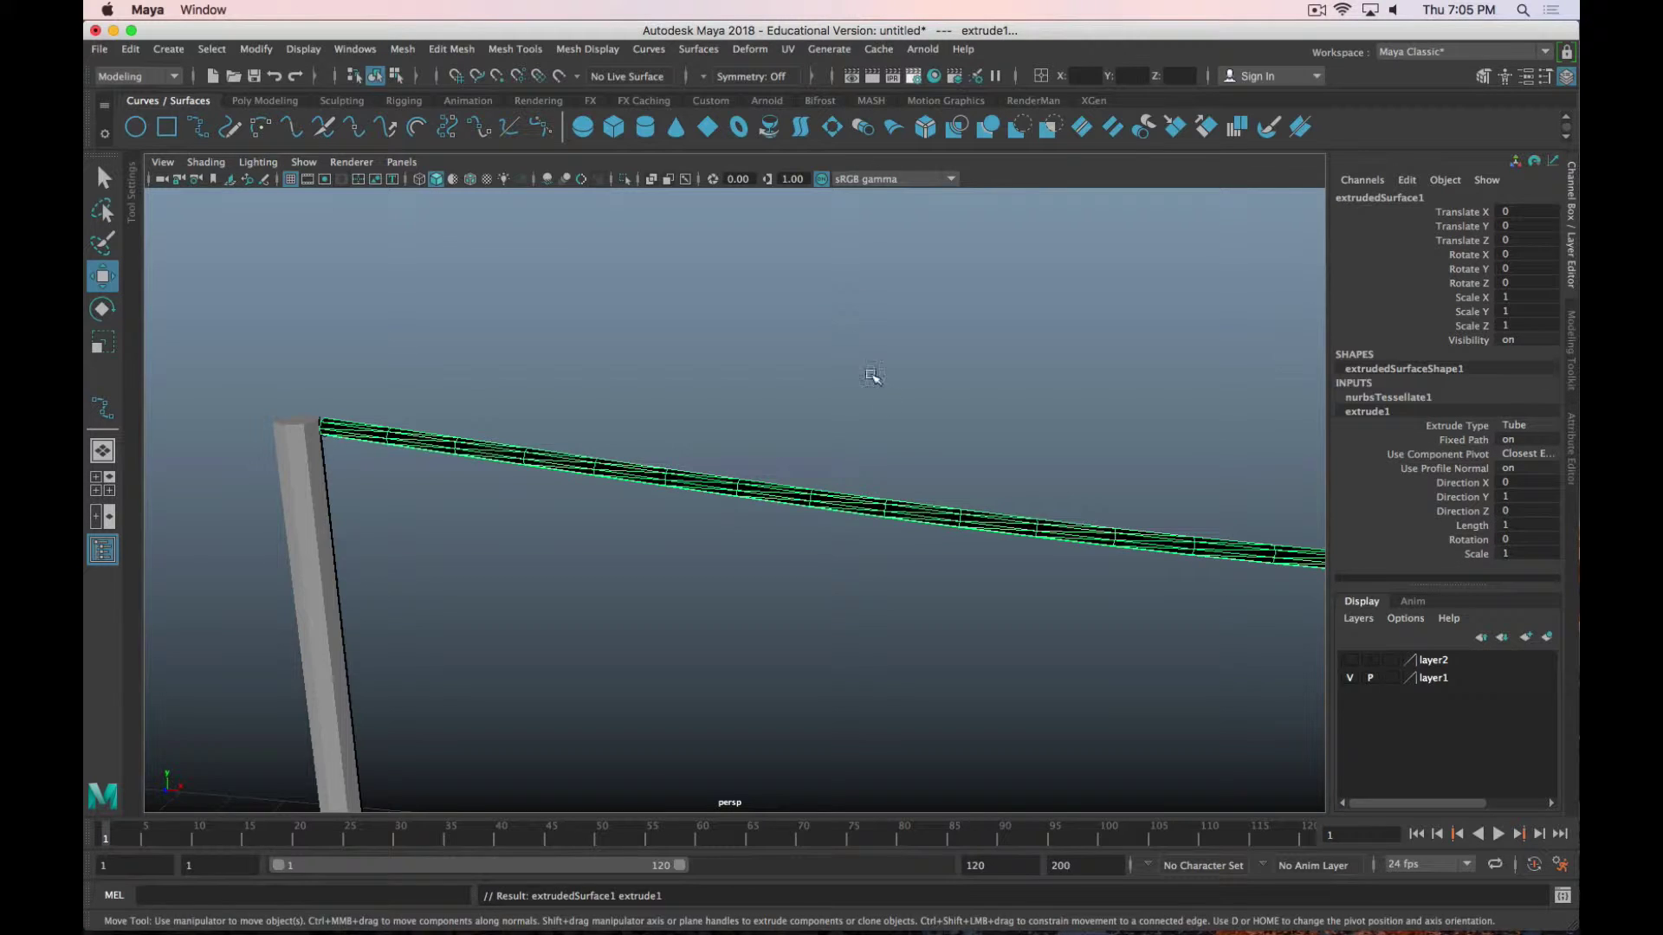
alt+drag(909, 526, 527, 612)
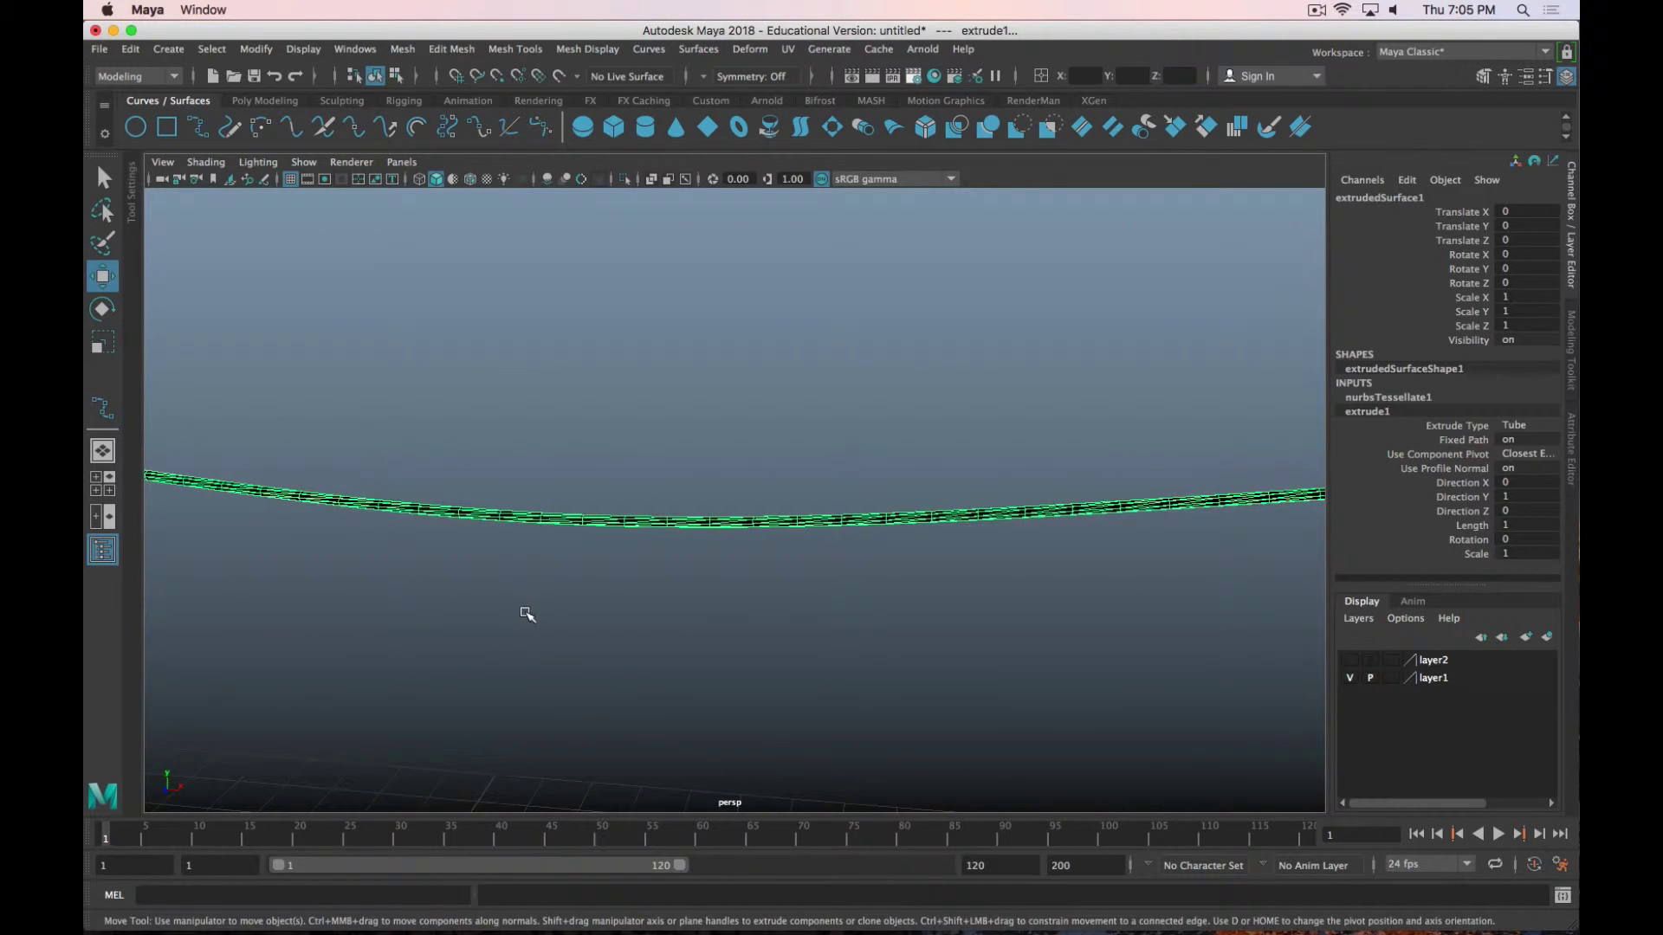
scroll(564, 597, up, 2)
key(ctrl+z)
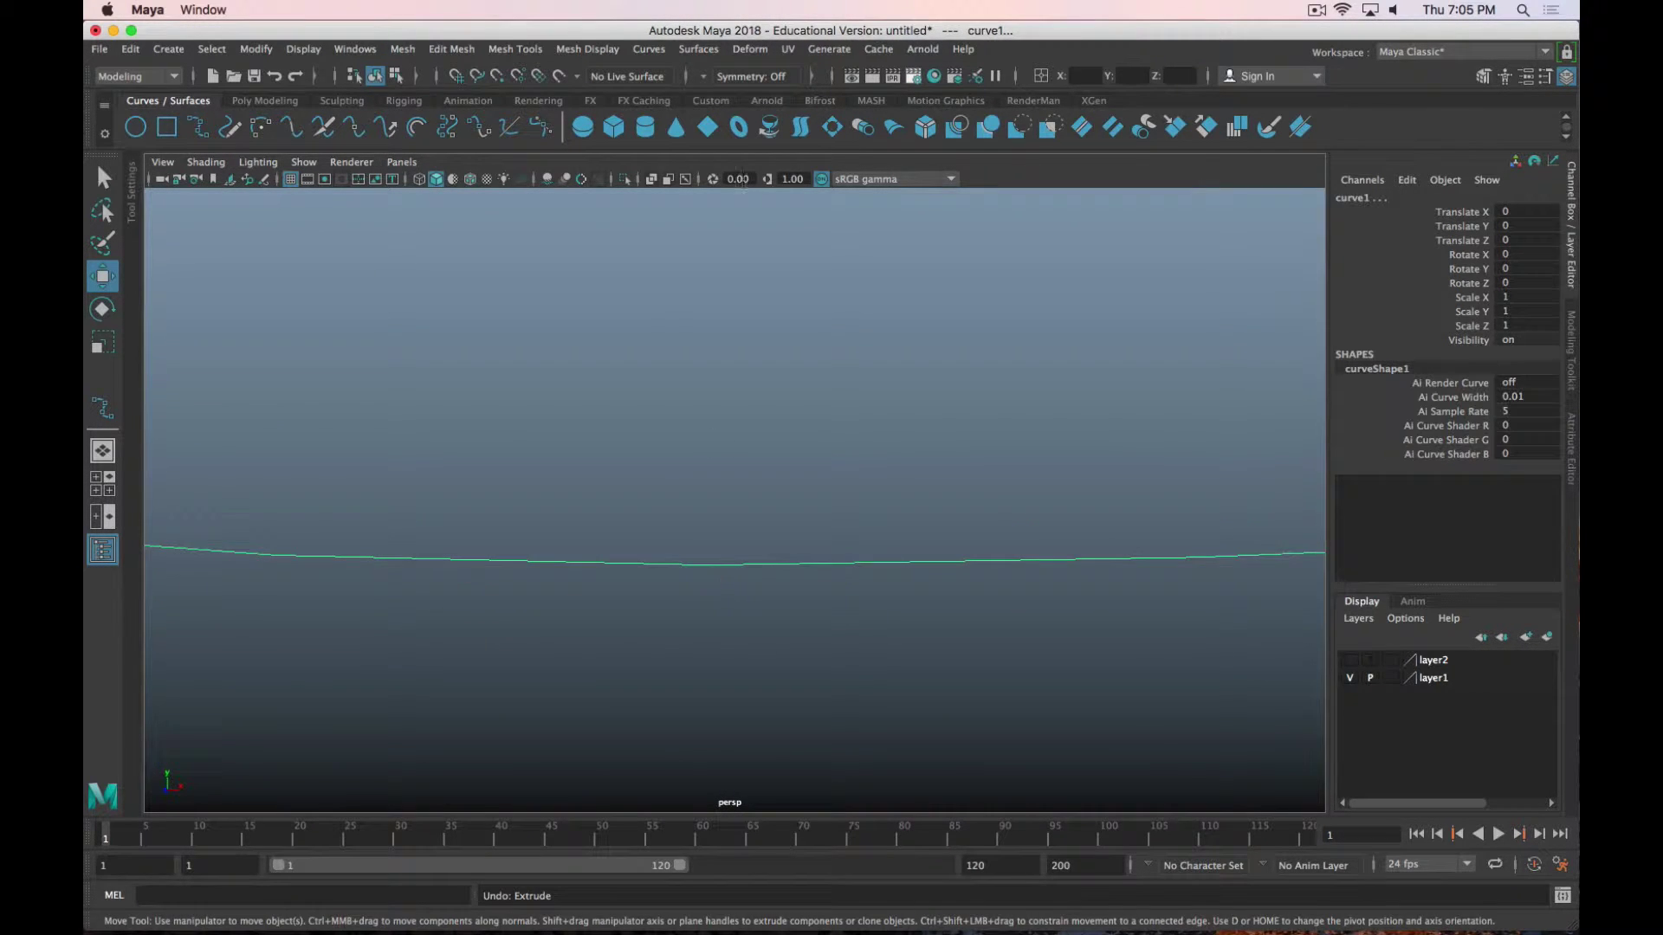
alt+drag(715, 582, 859, 231)
Re-run Extrude from its option box to build the polygon tube along the curve.
click(698, 49)
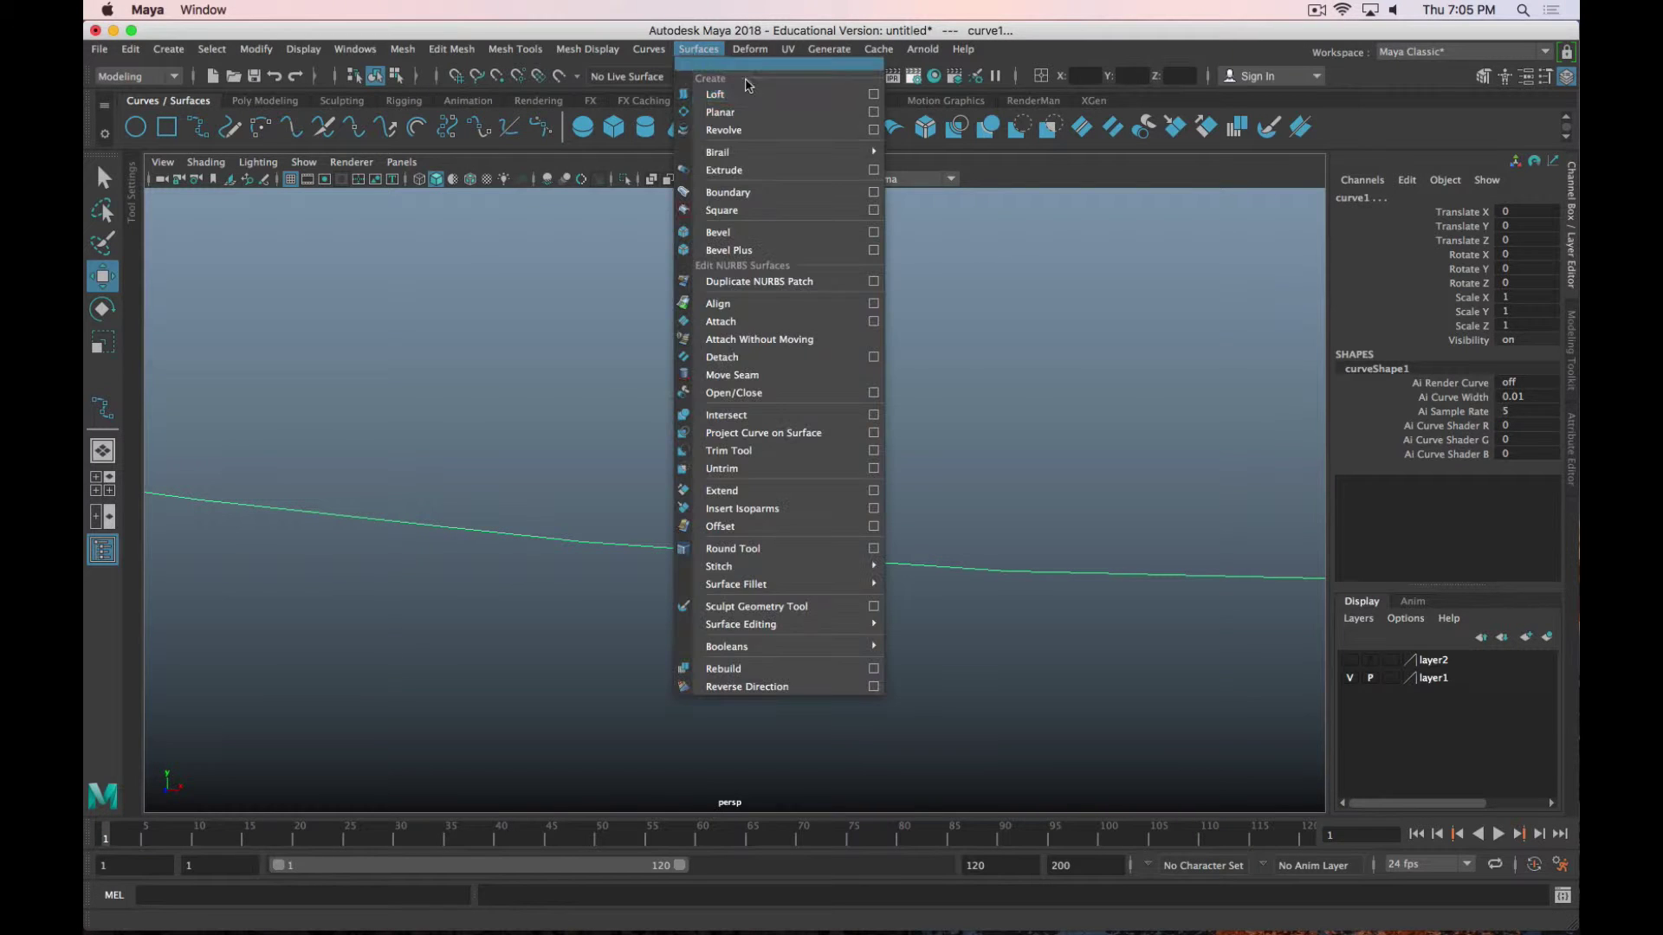
click(873, 170)
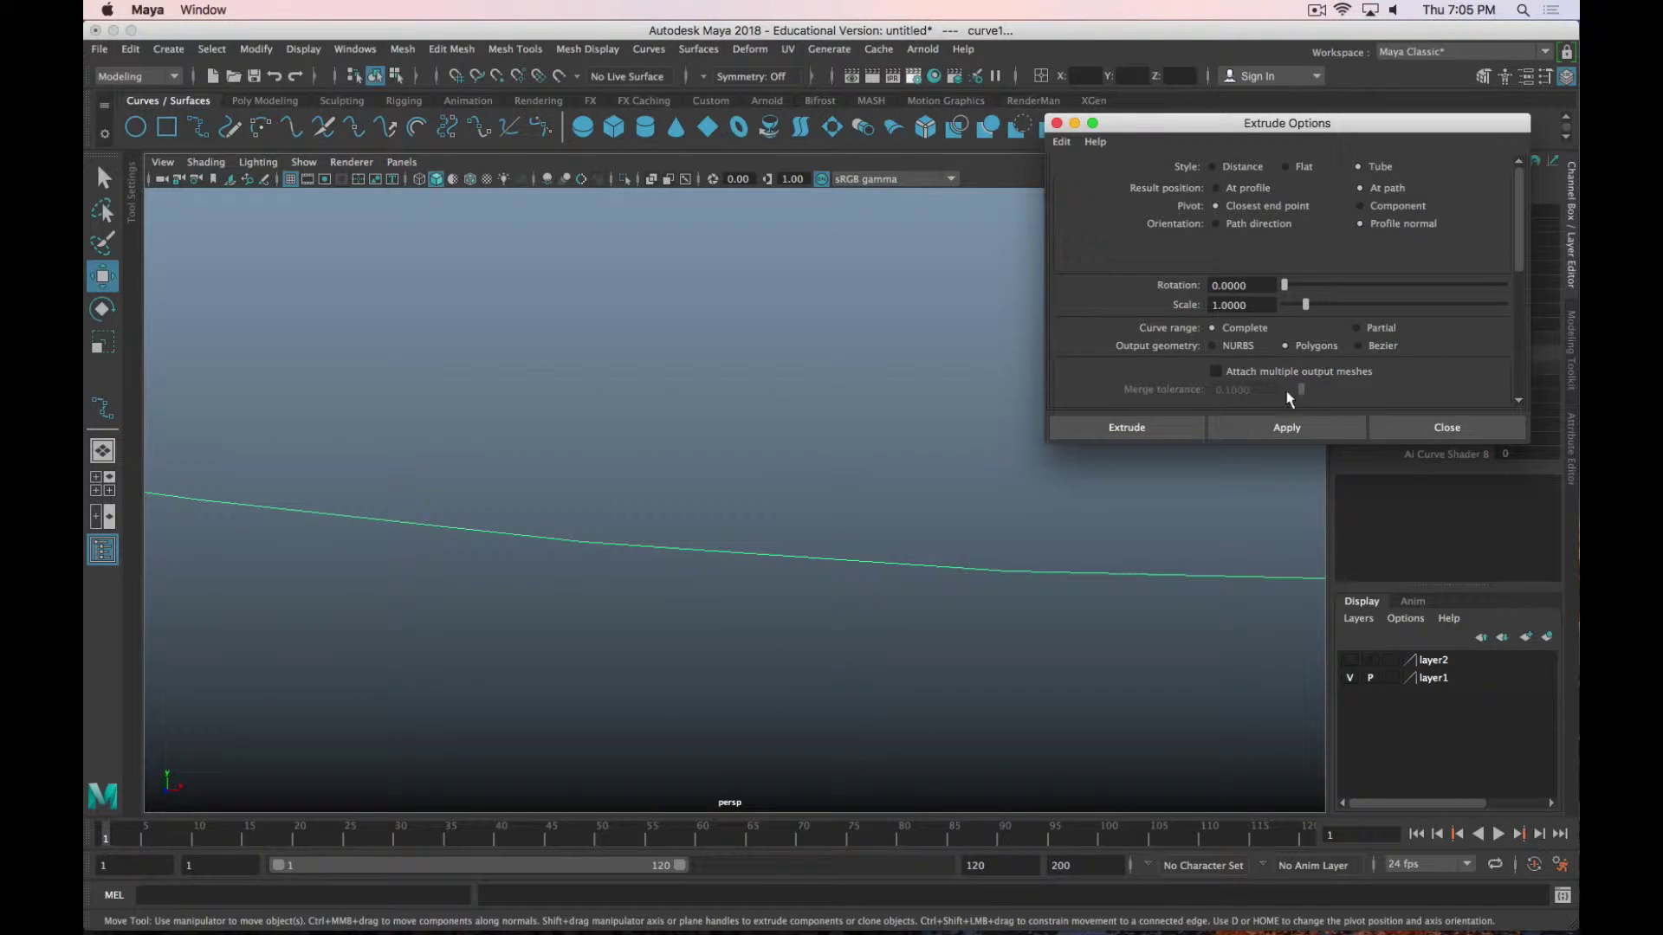
scroll(1281, 342, down, 3)
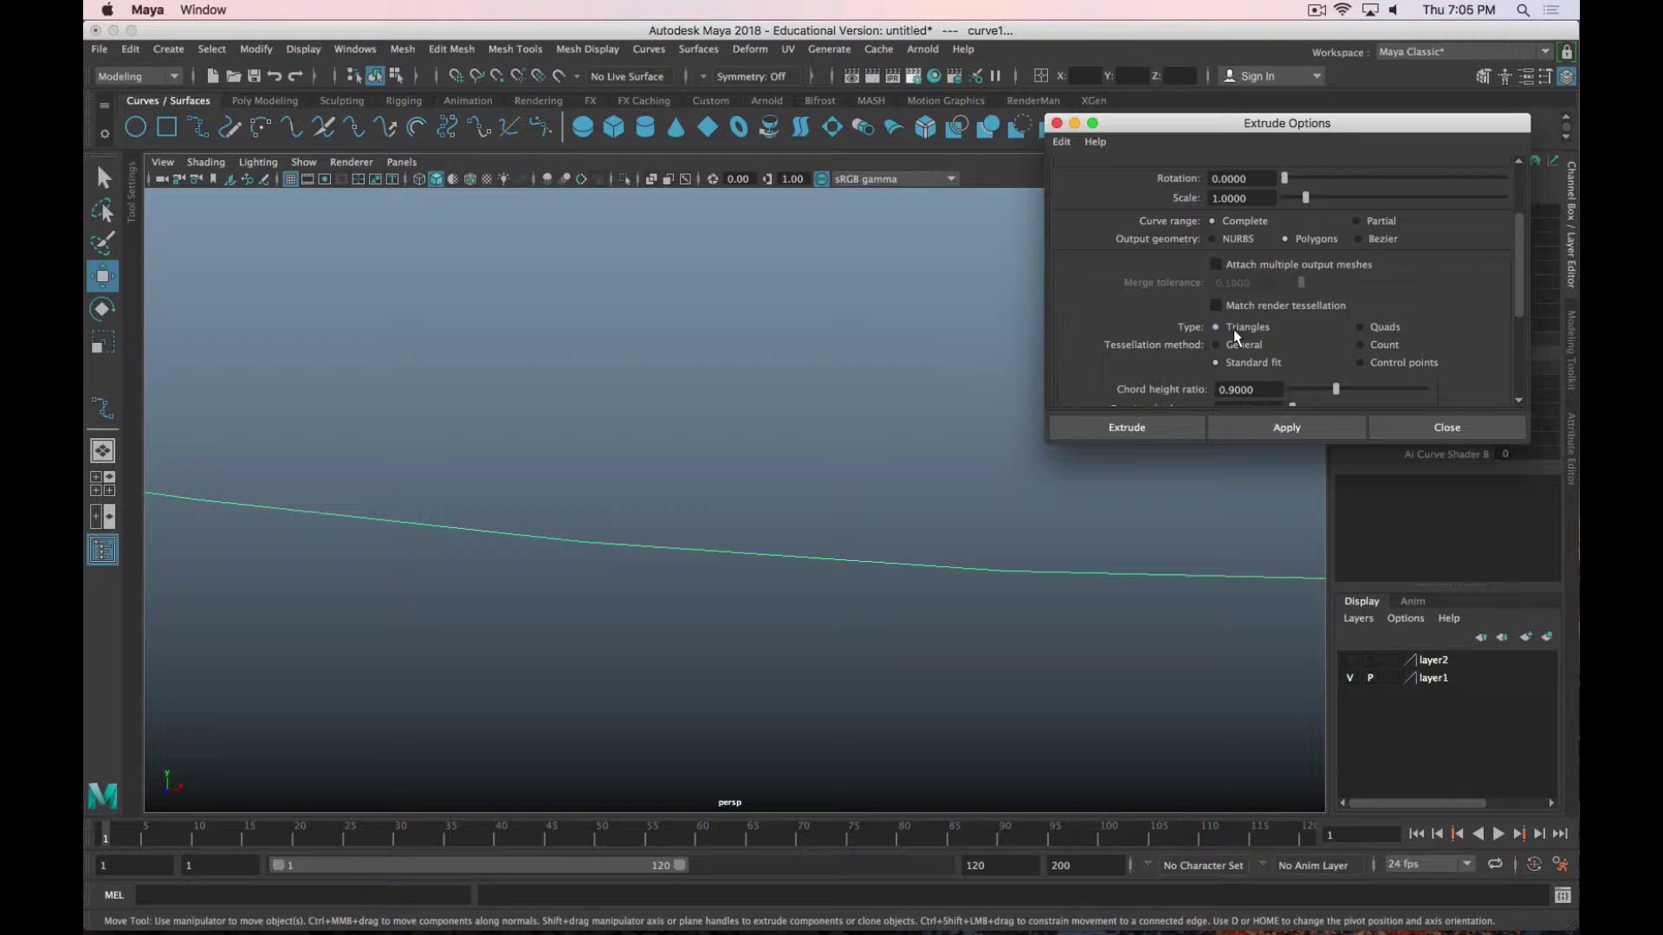
click(1164, 424)
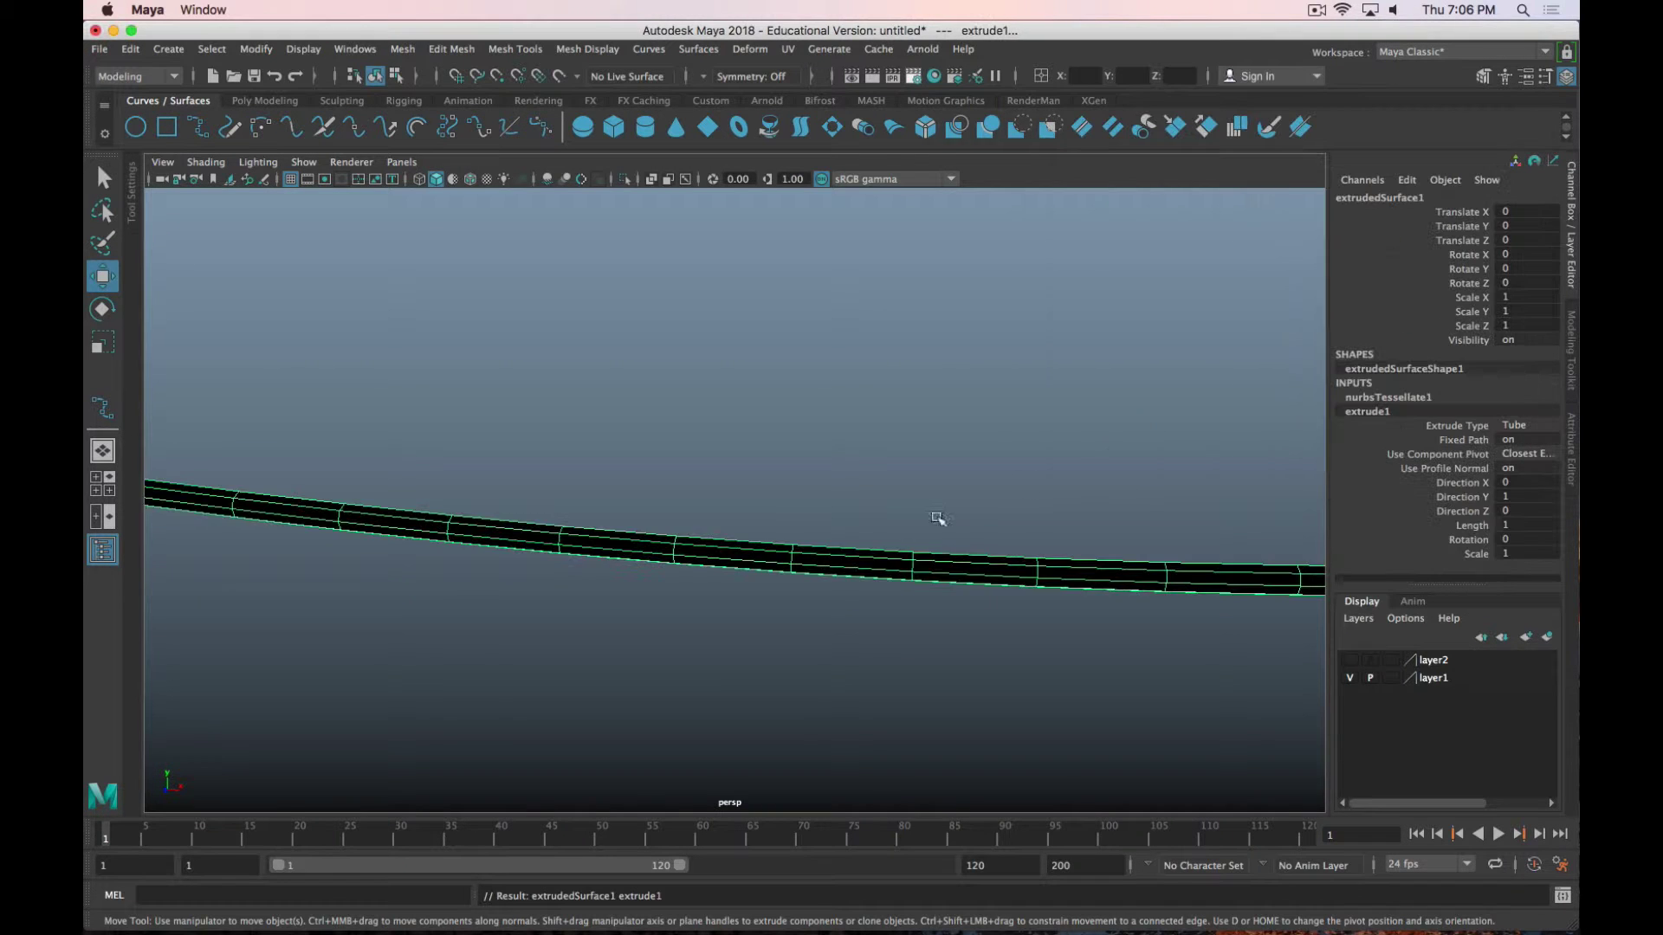
Orbit around the tube to inspect it between both poles and from the side.
scroll(939, 520, down, 3)
scroll(895, 520, up, 4)
scroll(822, 606, down, 5)
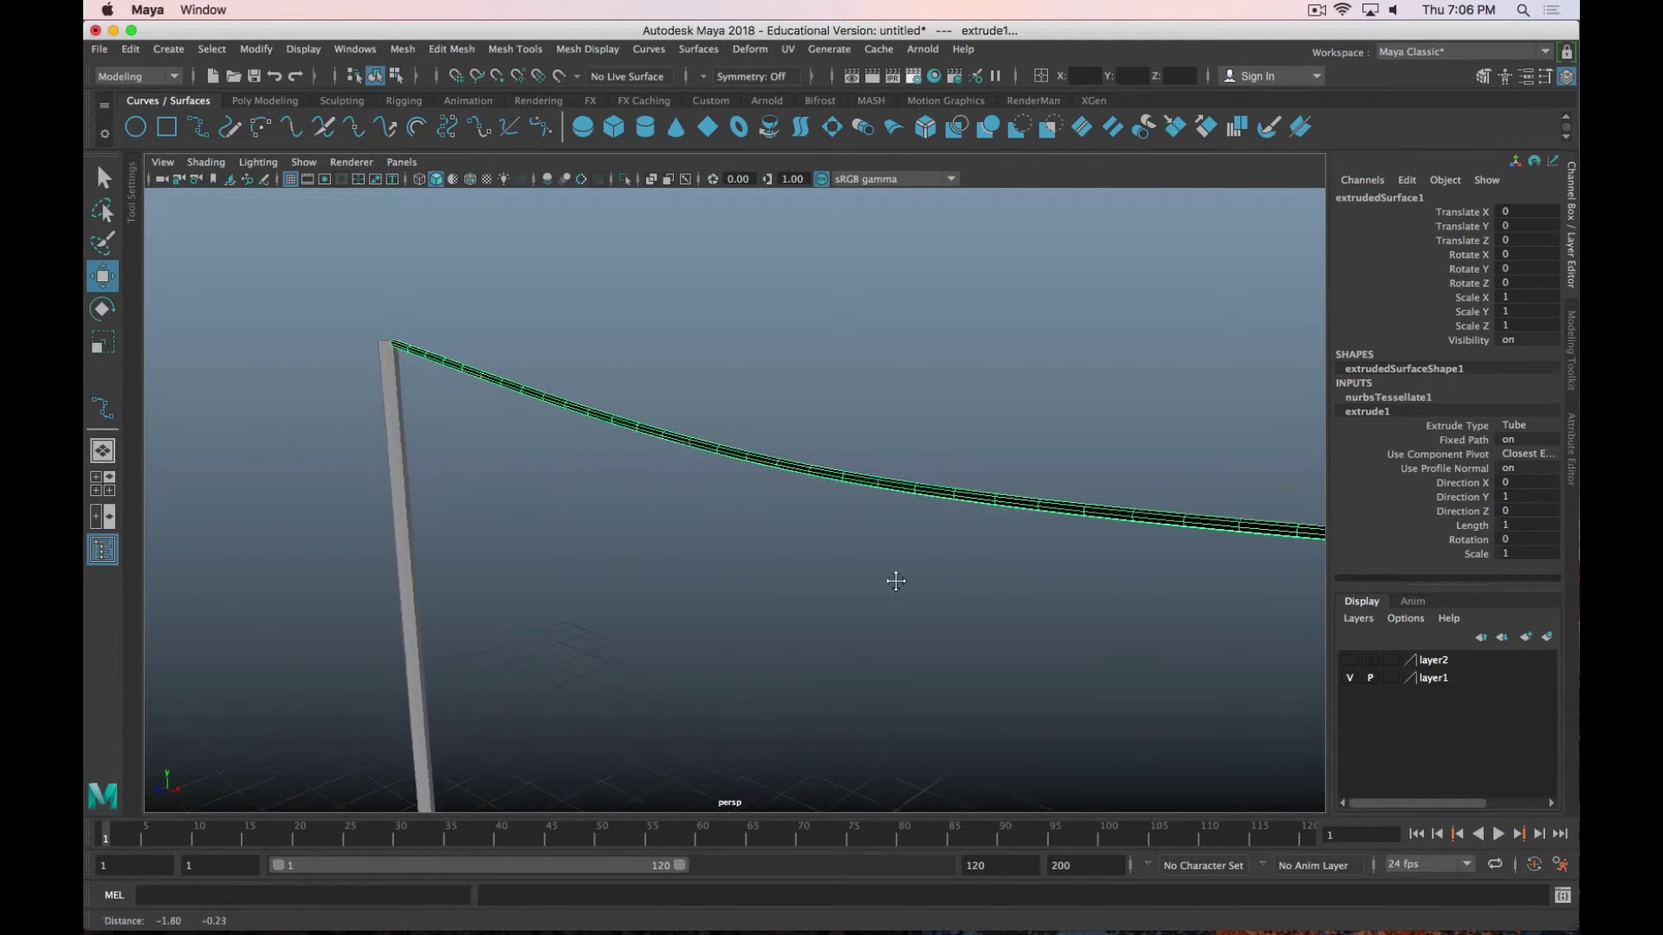
alt+drag(847, 518, 739, 566)
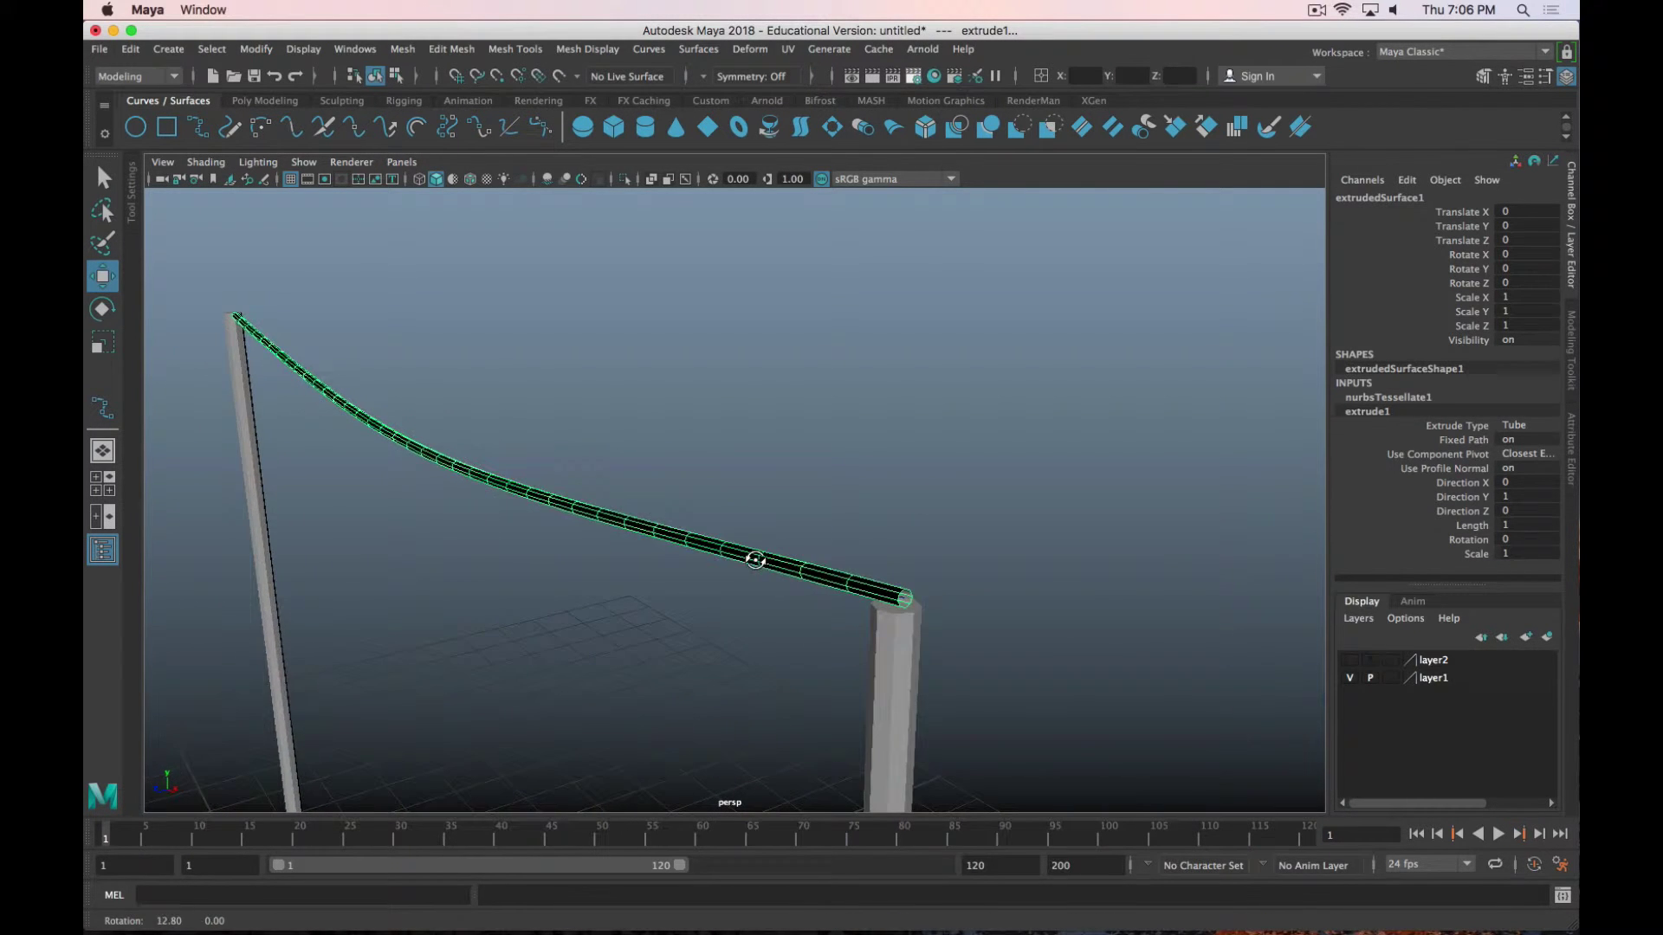
scroll(594, 619, up, 2)
alt+drag(543, 607, 502, 587)
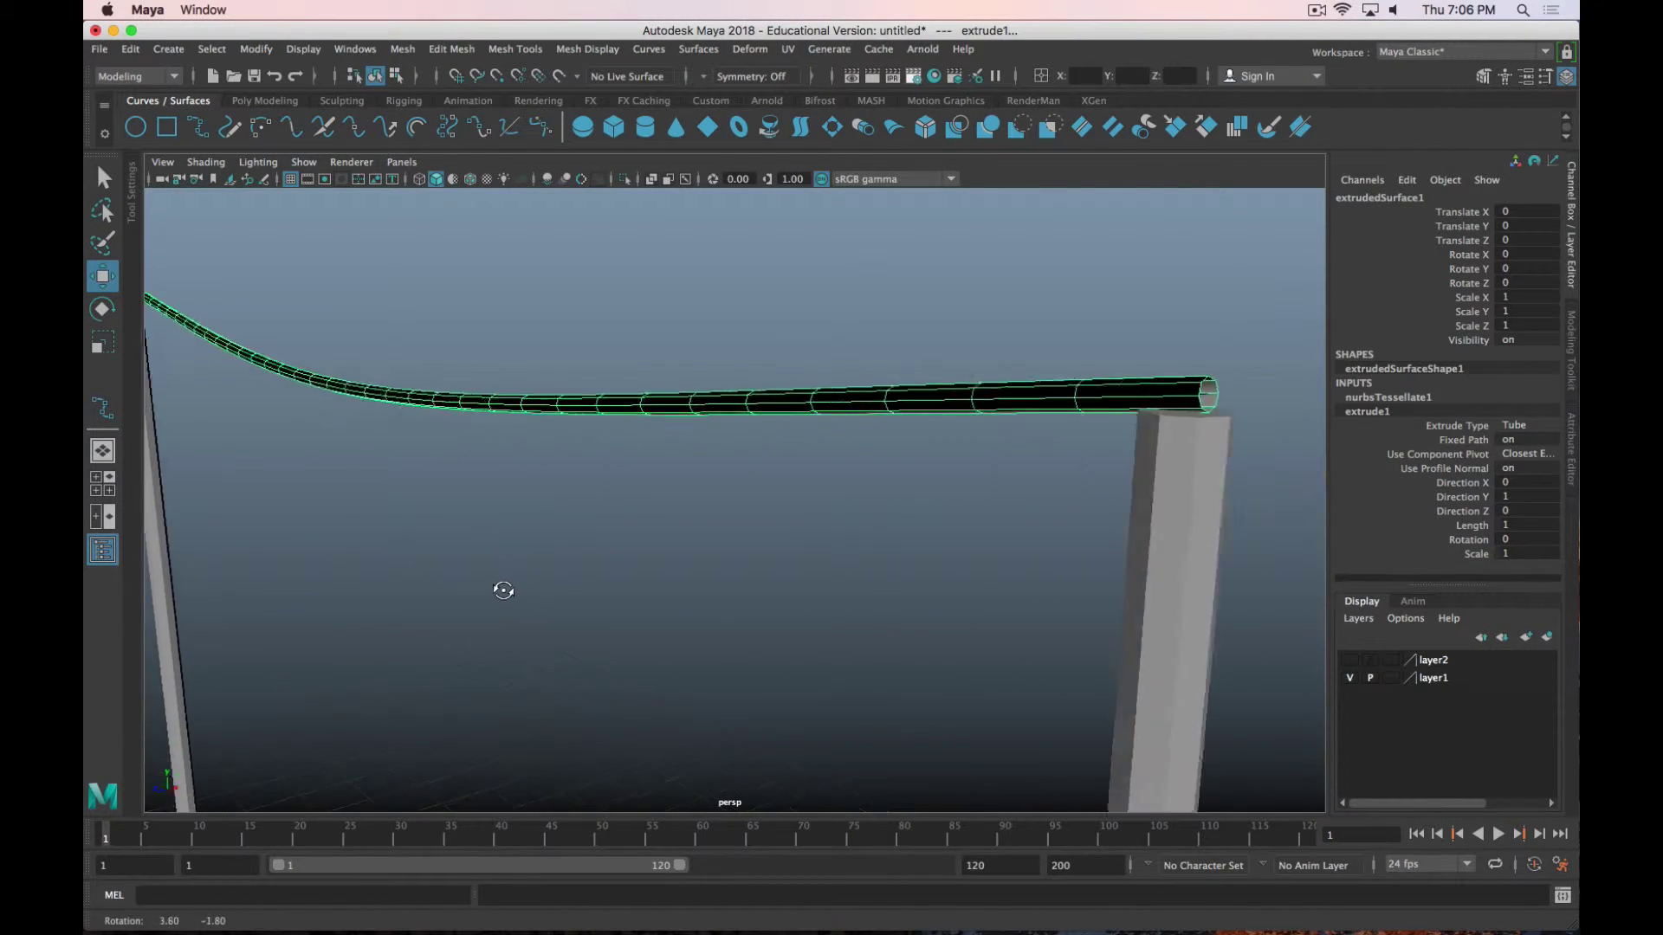
scroll(498, 589, down, 3)
scroll(854, 373, up, 3)
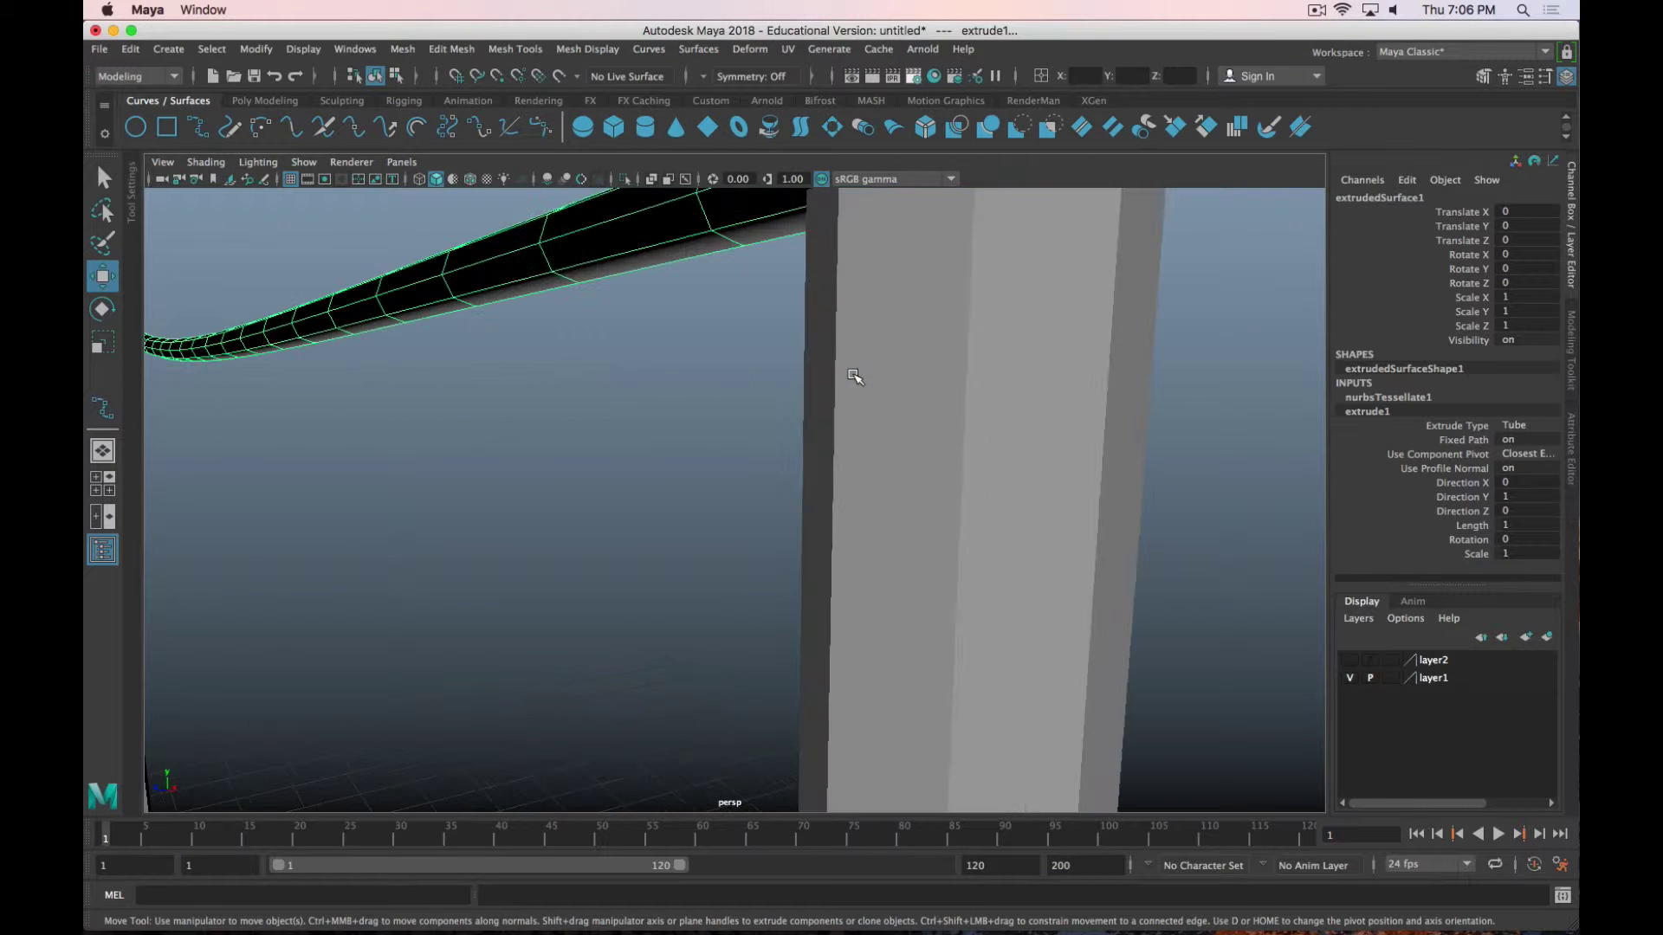
scroll(854, 372, down, 2)
alt+drag(854, 372, 1010, 364)
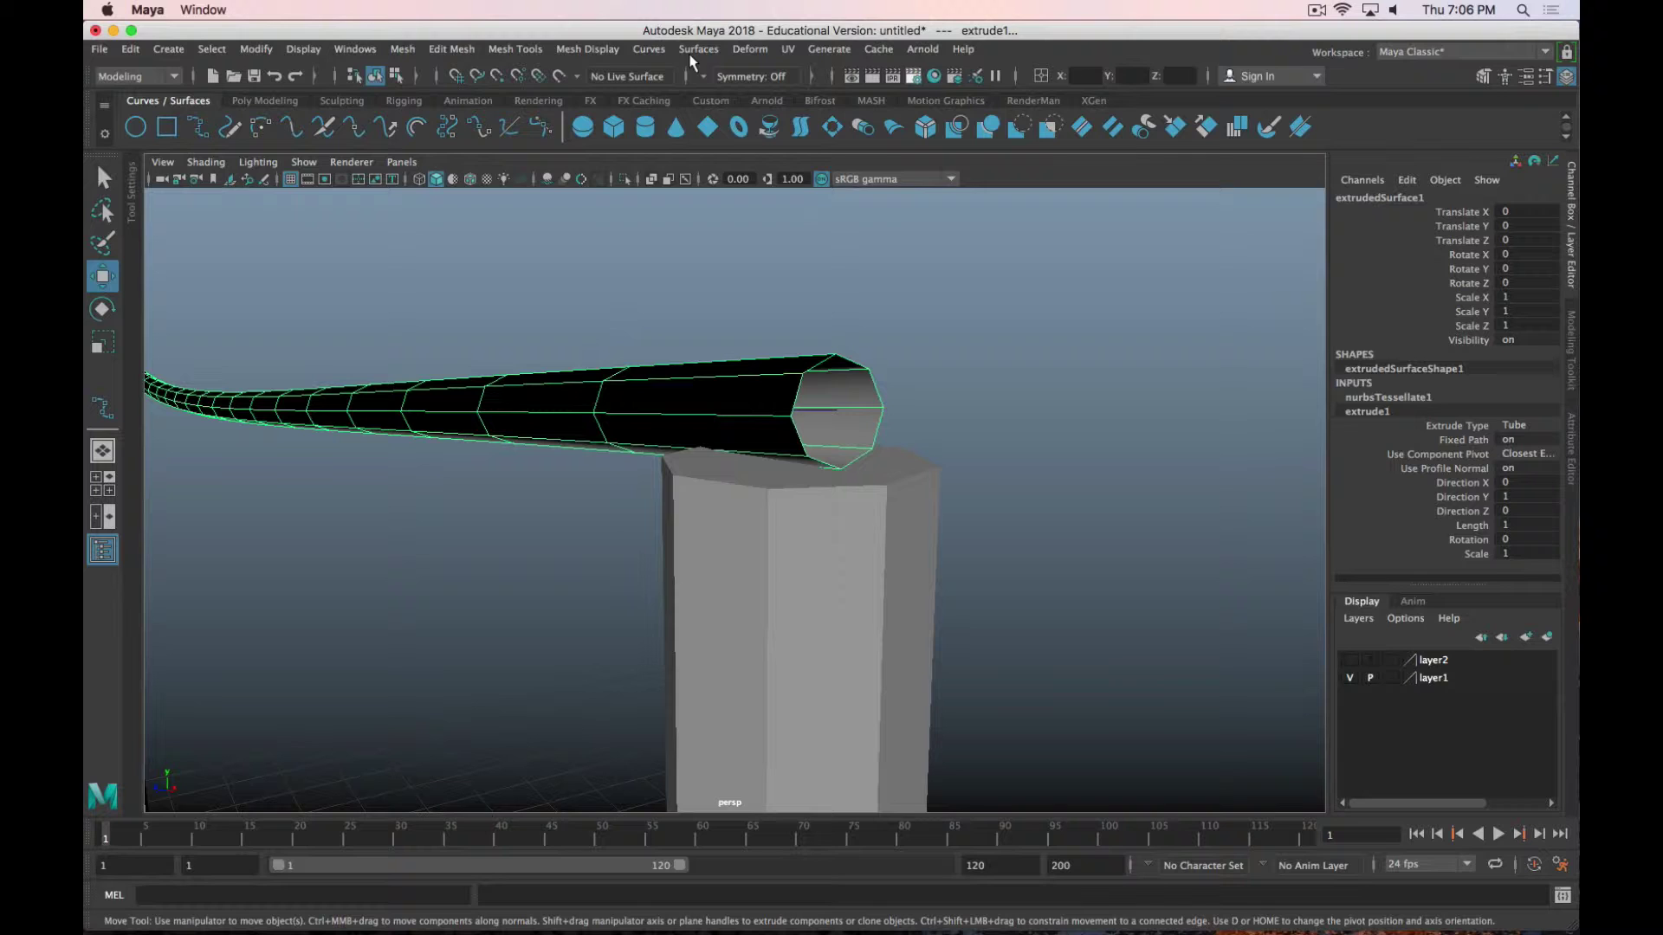
Reverse the tube's face normals, then reselect the wire tube between the poles.
click(608, 49)
click(636, 134)
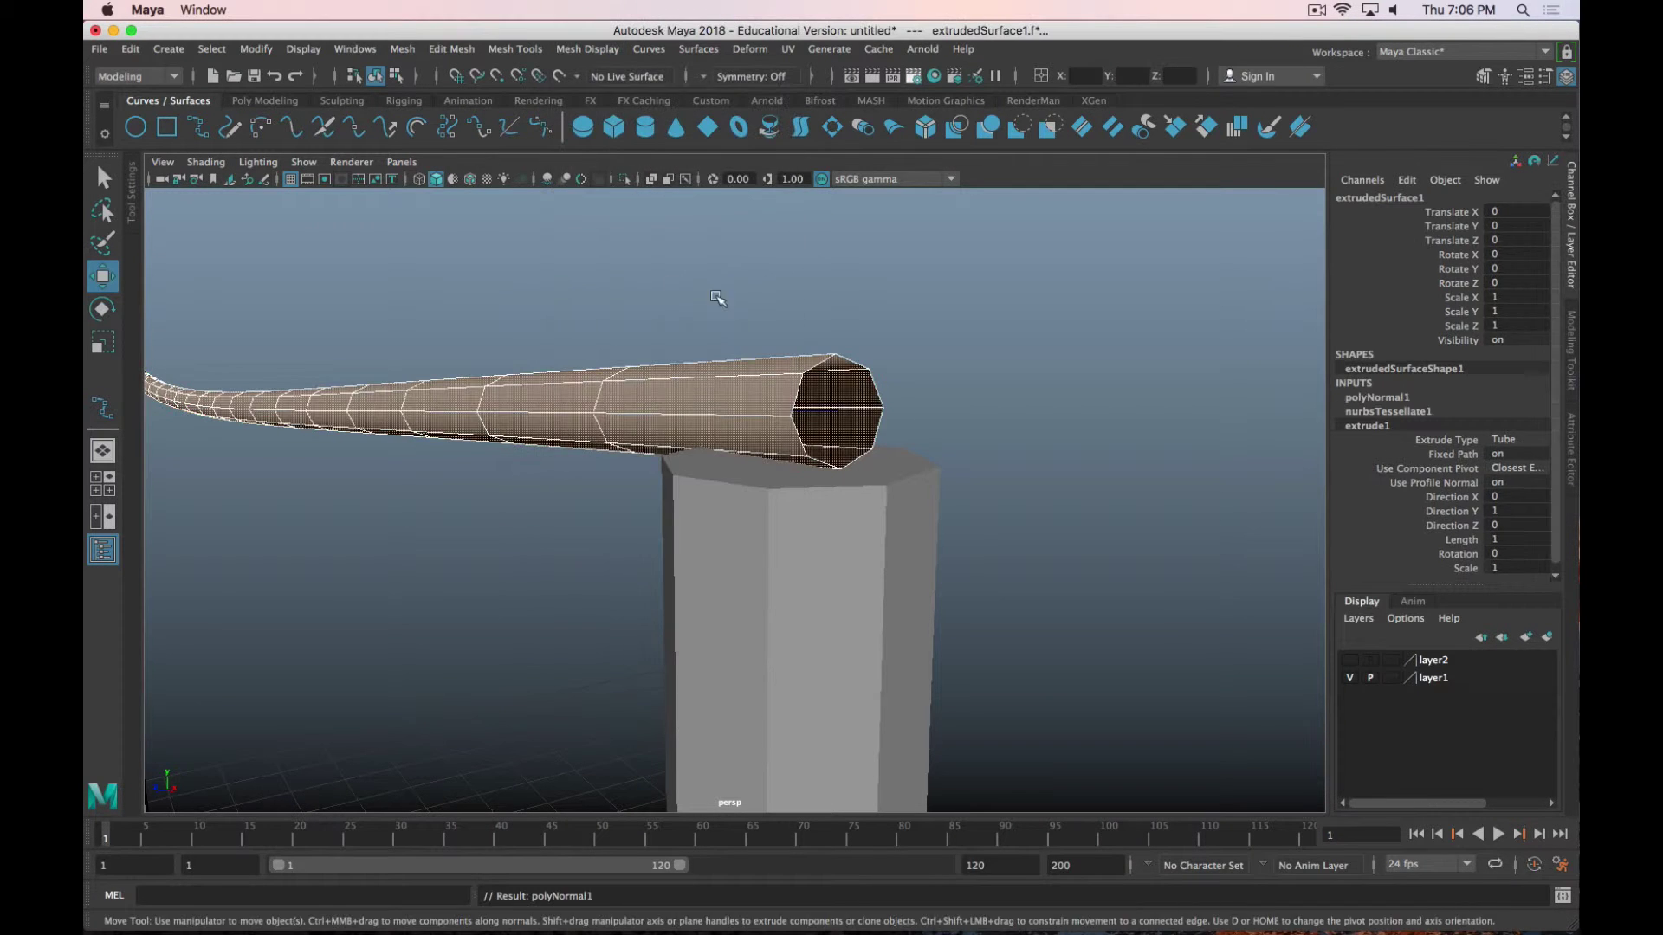
click(551, 439)
scroll(499, 487, down, 10)
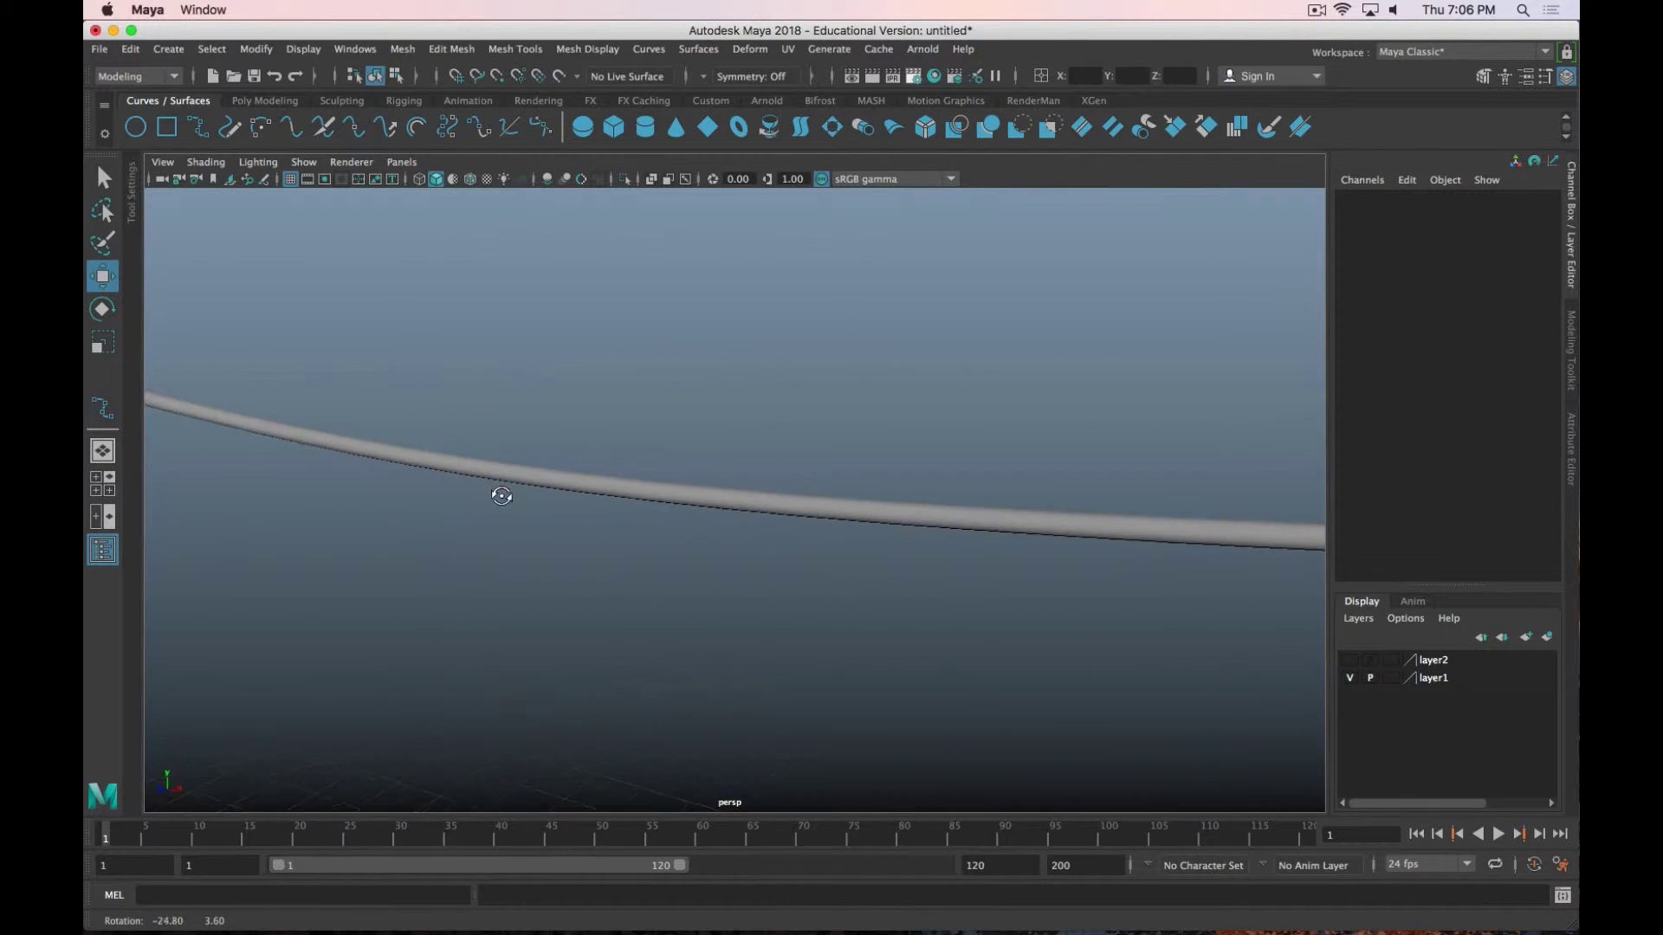
click(732, 498)
alt+drag(727, 510, 772, 493)
click(820, 564)
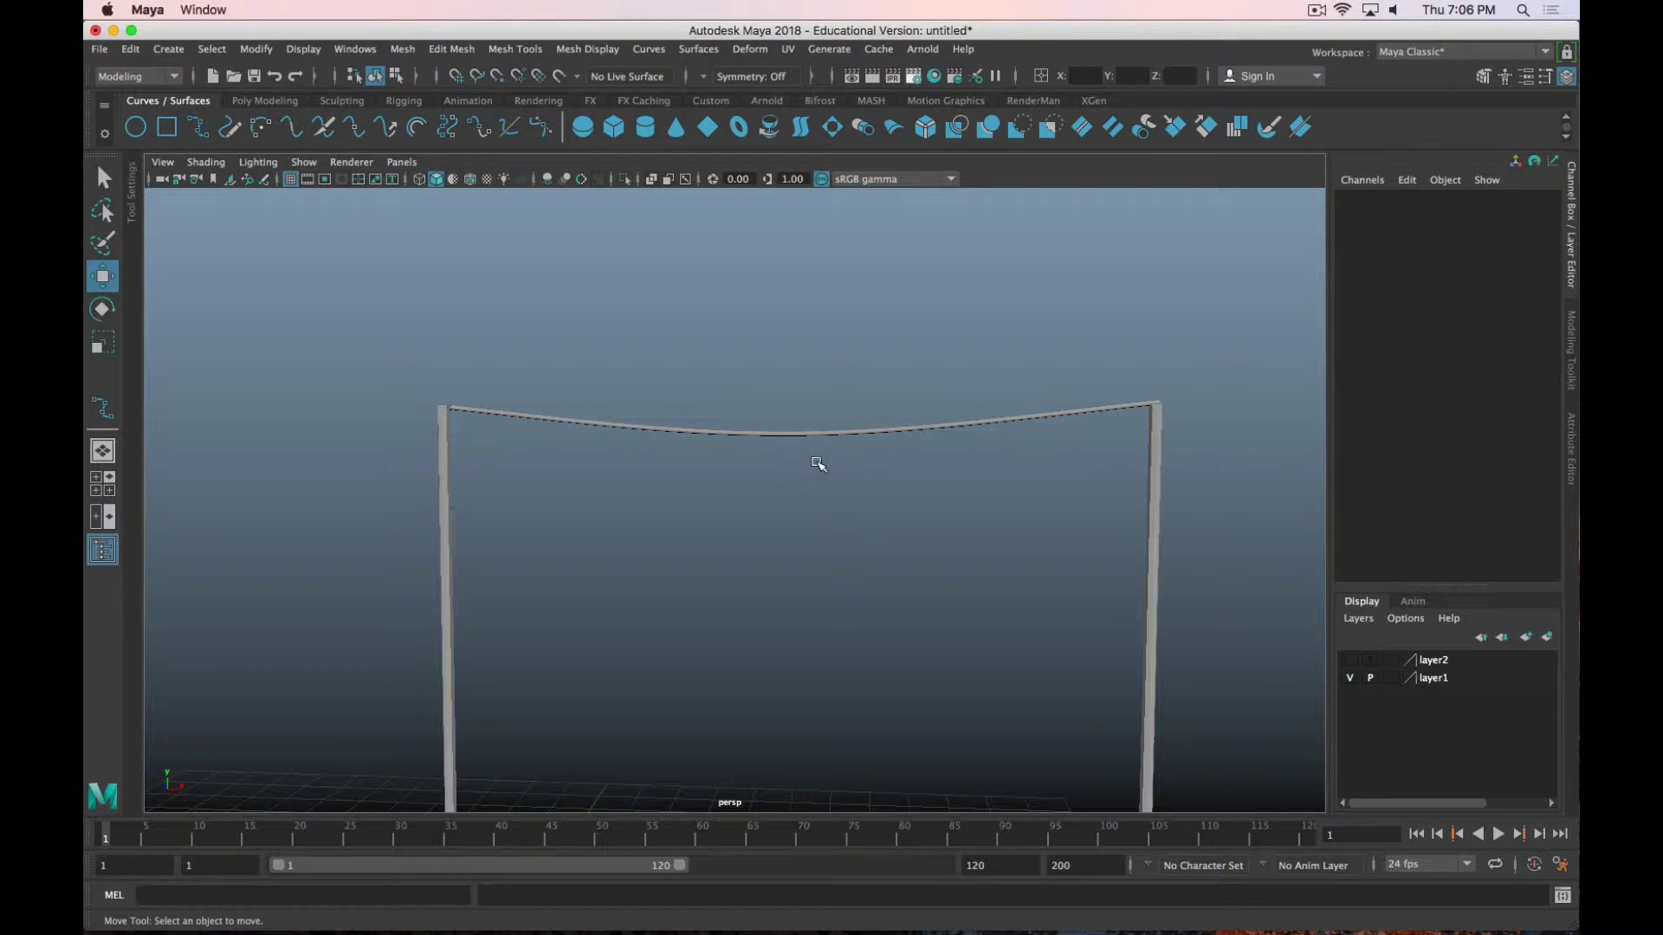
click(846, 435)
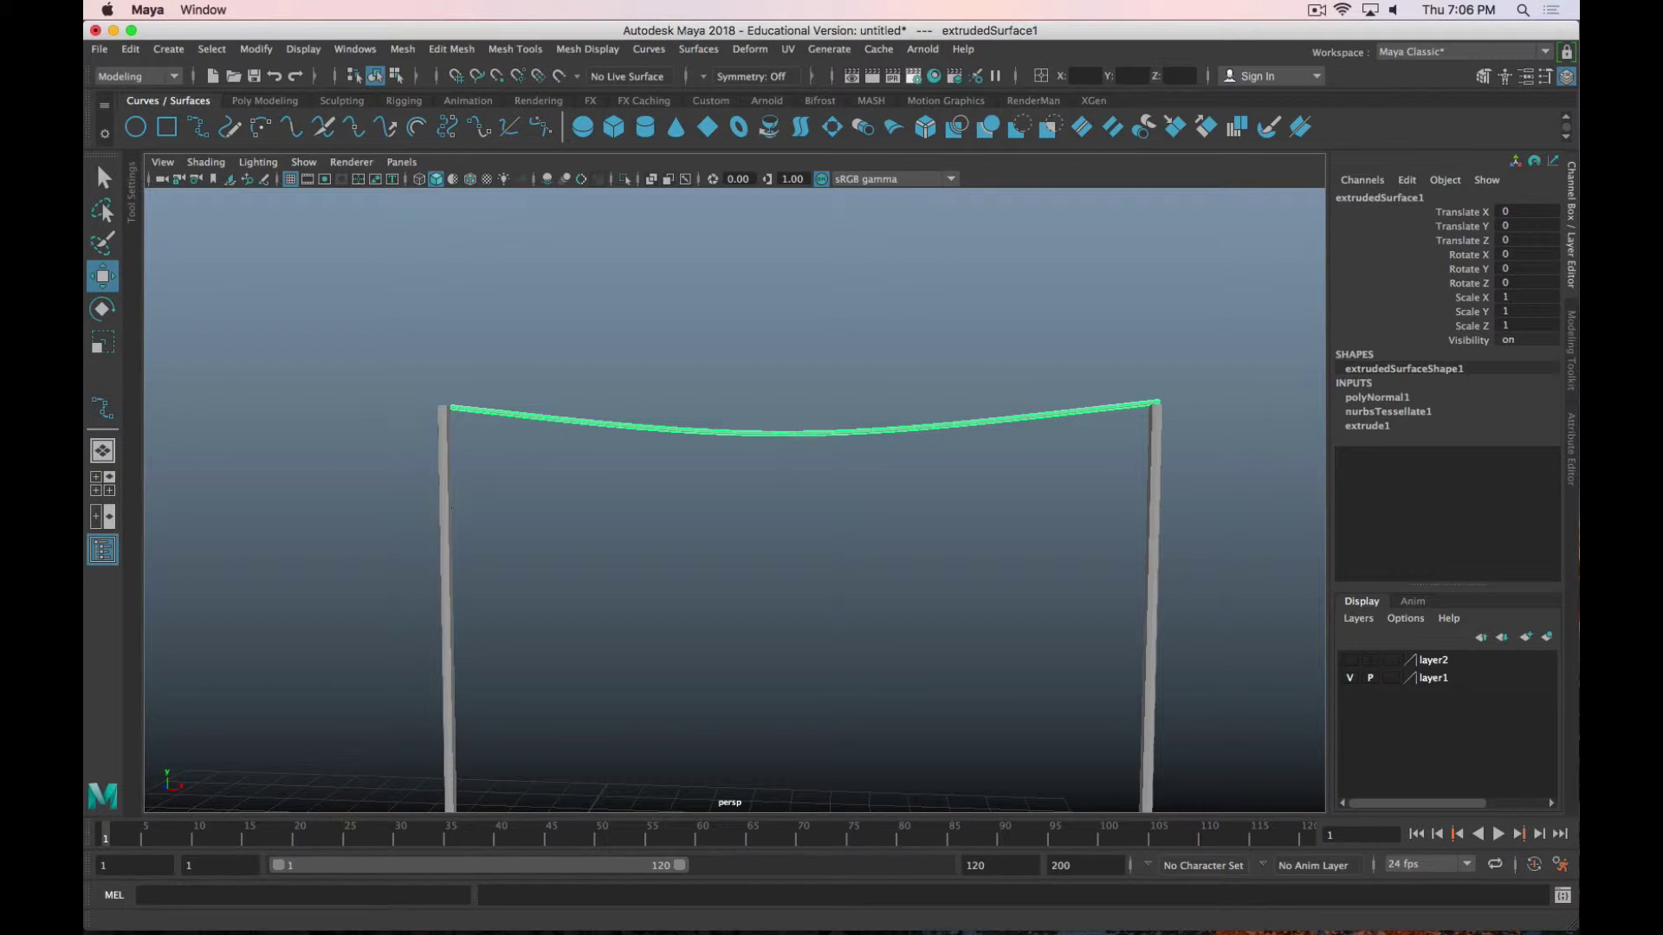
Open the Outliner, pick curve1 in it, and move the window aside.
click(806, 433)
click(102, 550)
drag(272, 148, 377, 167)
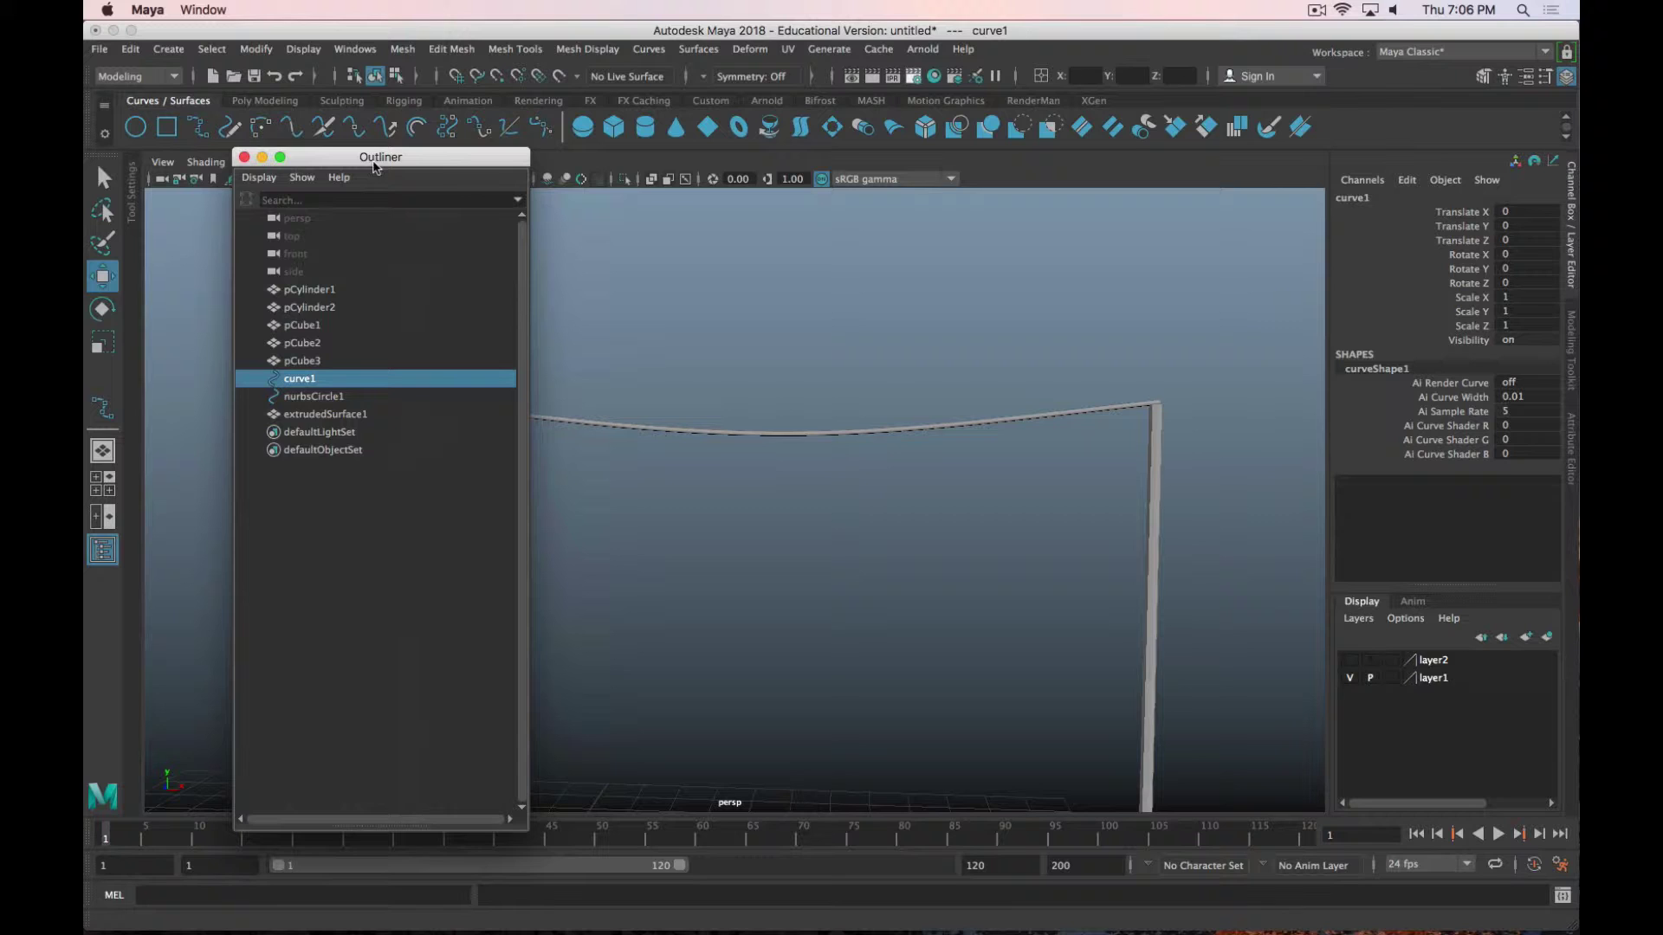
Switch the display to wireframe and orbit in close around the tube end.
right_click(310, 384)
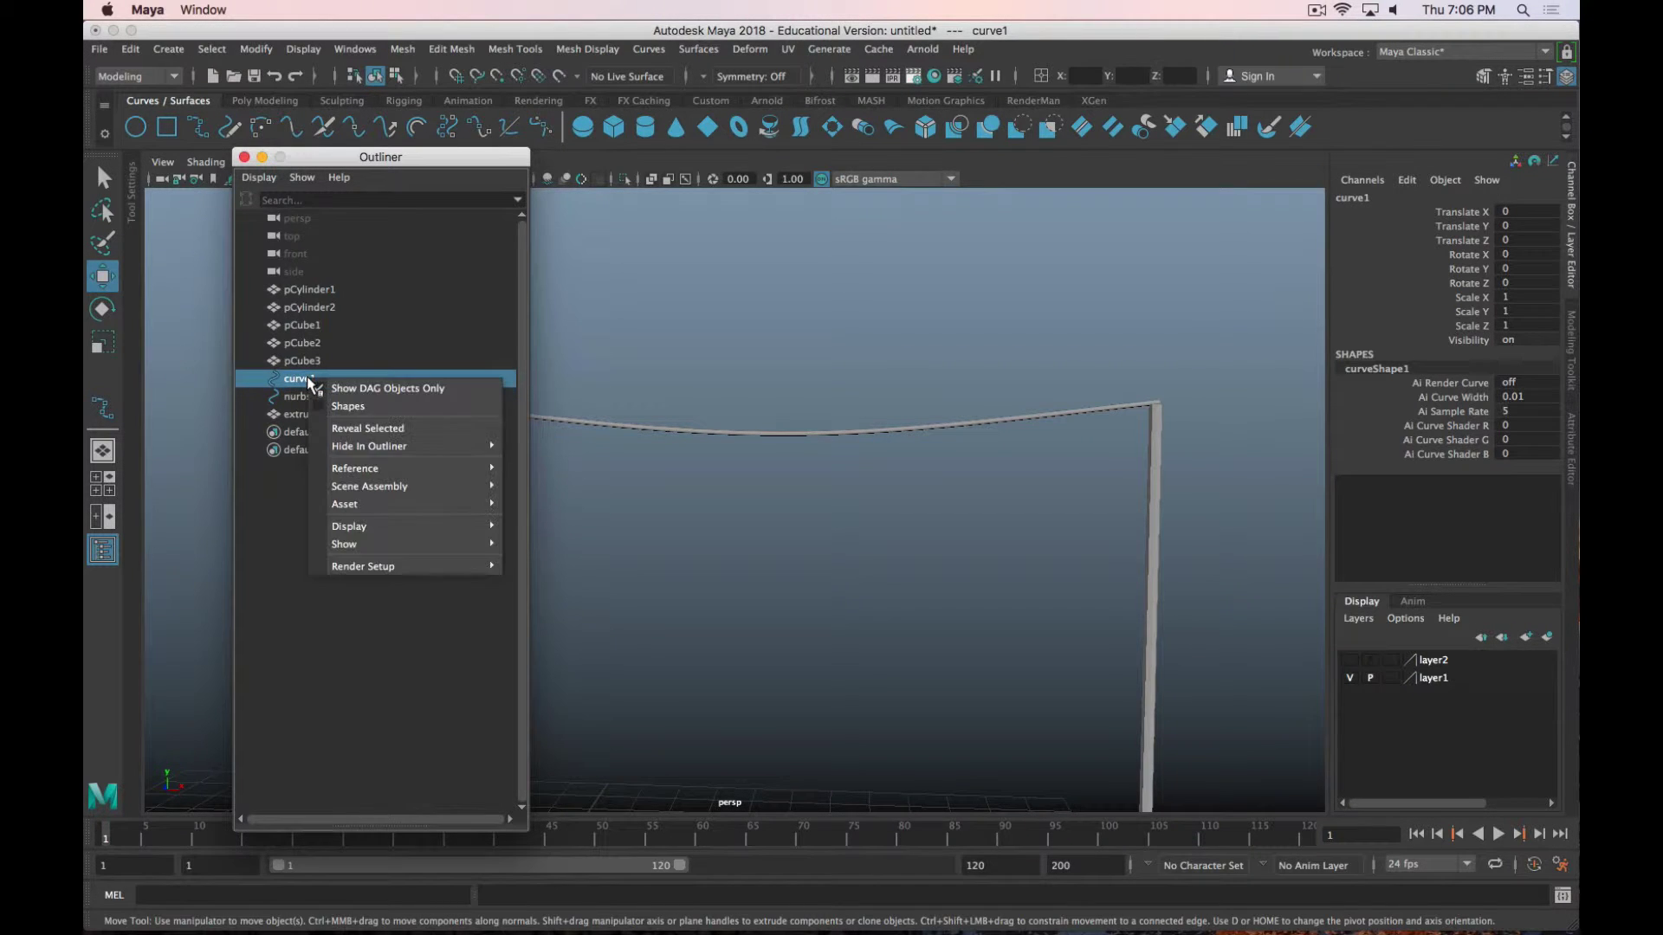
click(787, 439)
right_click(788, 440)
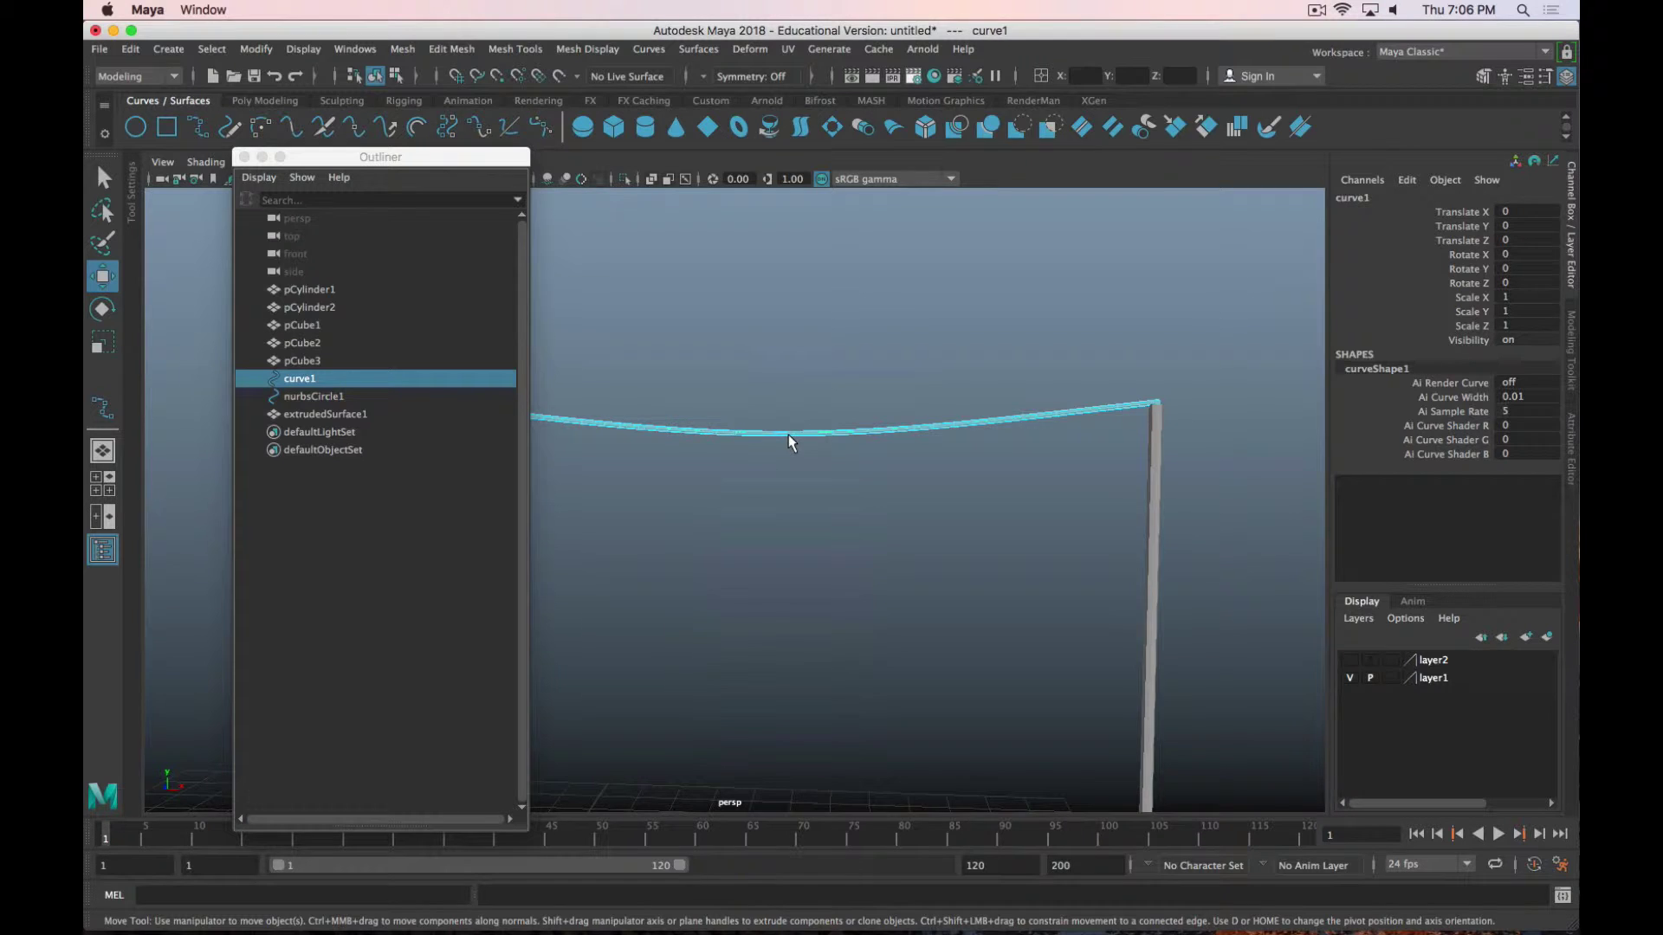
key(4)
alt+drag(787, 438, 964, 497)
alt+right_drag(964, 497, 1009, 512)
alt+drag(1010, 511, 821, 525)
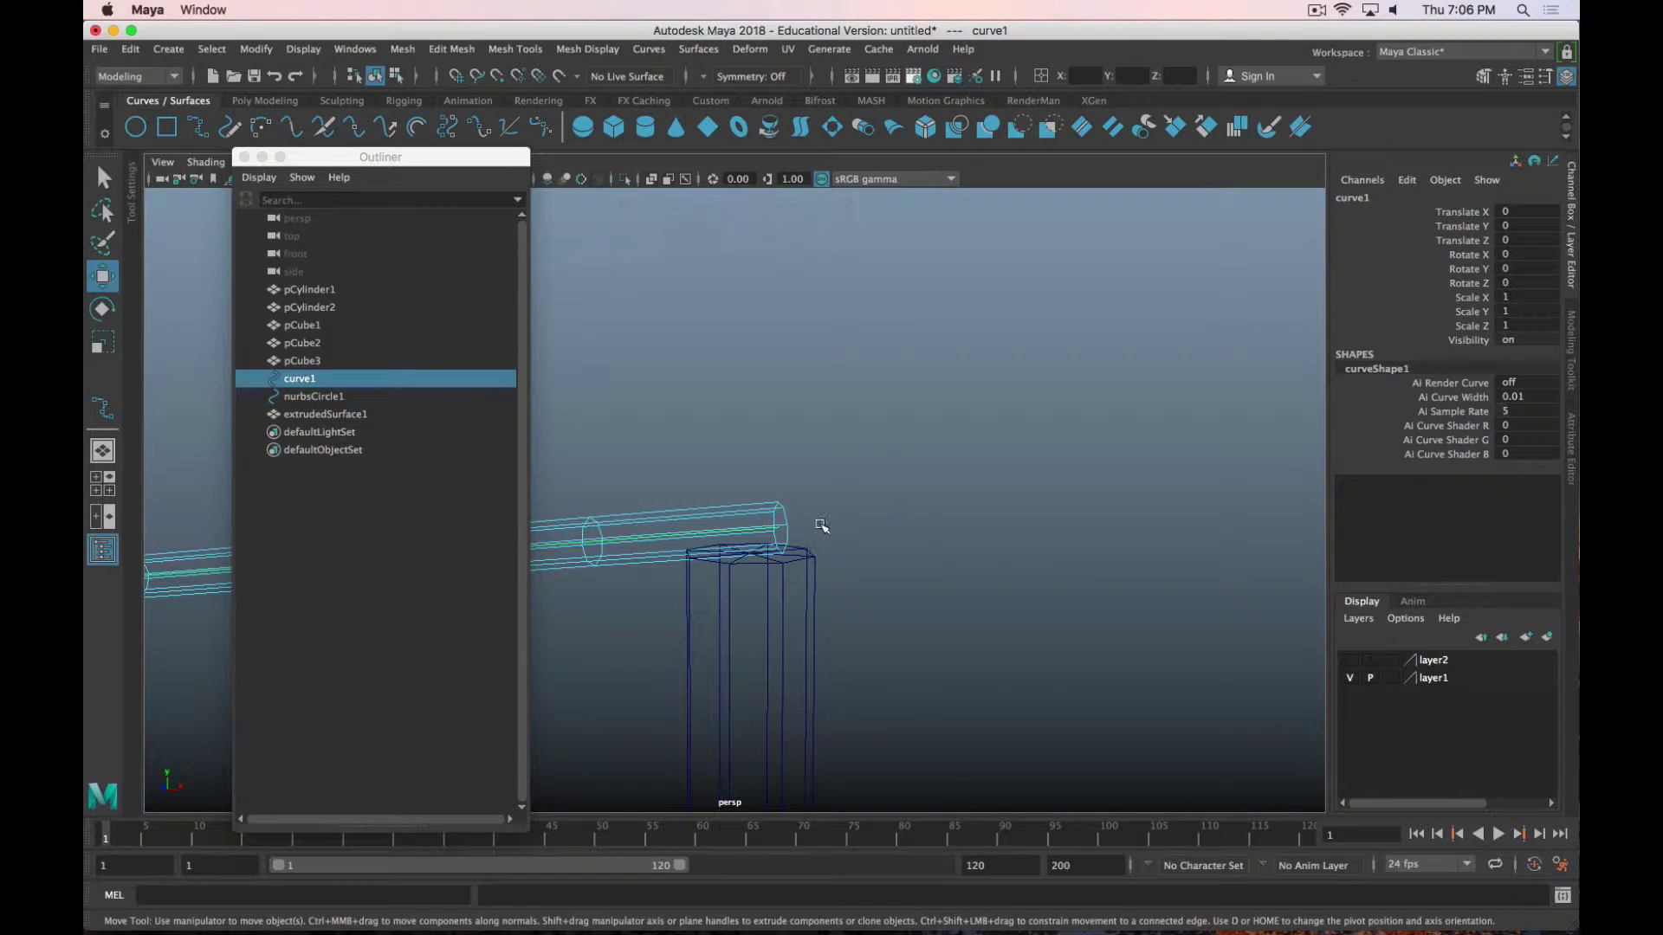
Close the Outliner and switch curve1 to Control Vertex mode, leveling the view on the tube.
right_drag(767, 457, 786, 539)
click(787, 538)
click(829, 526)
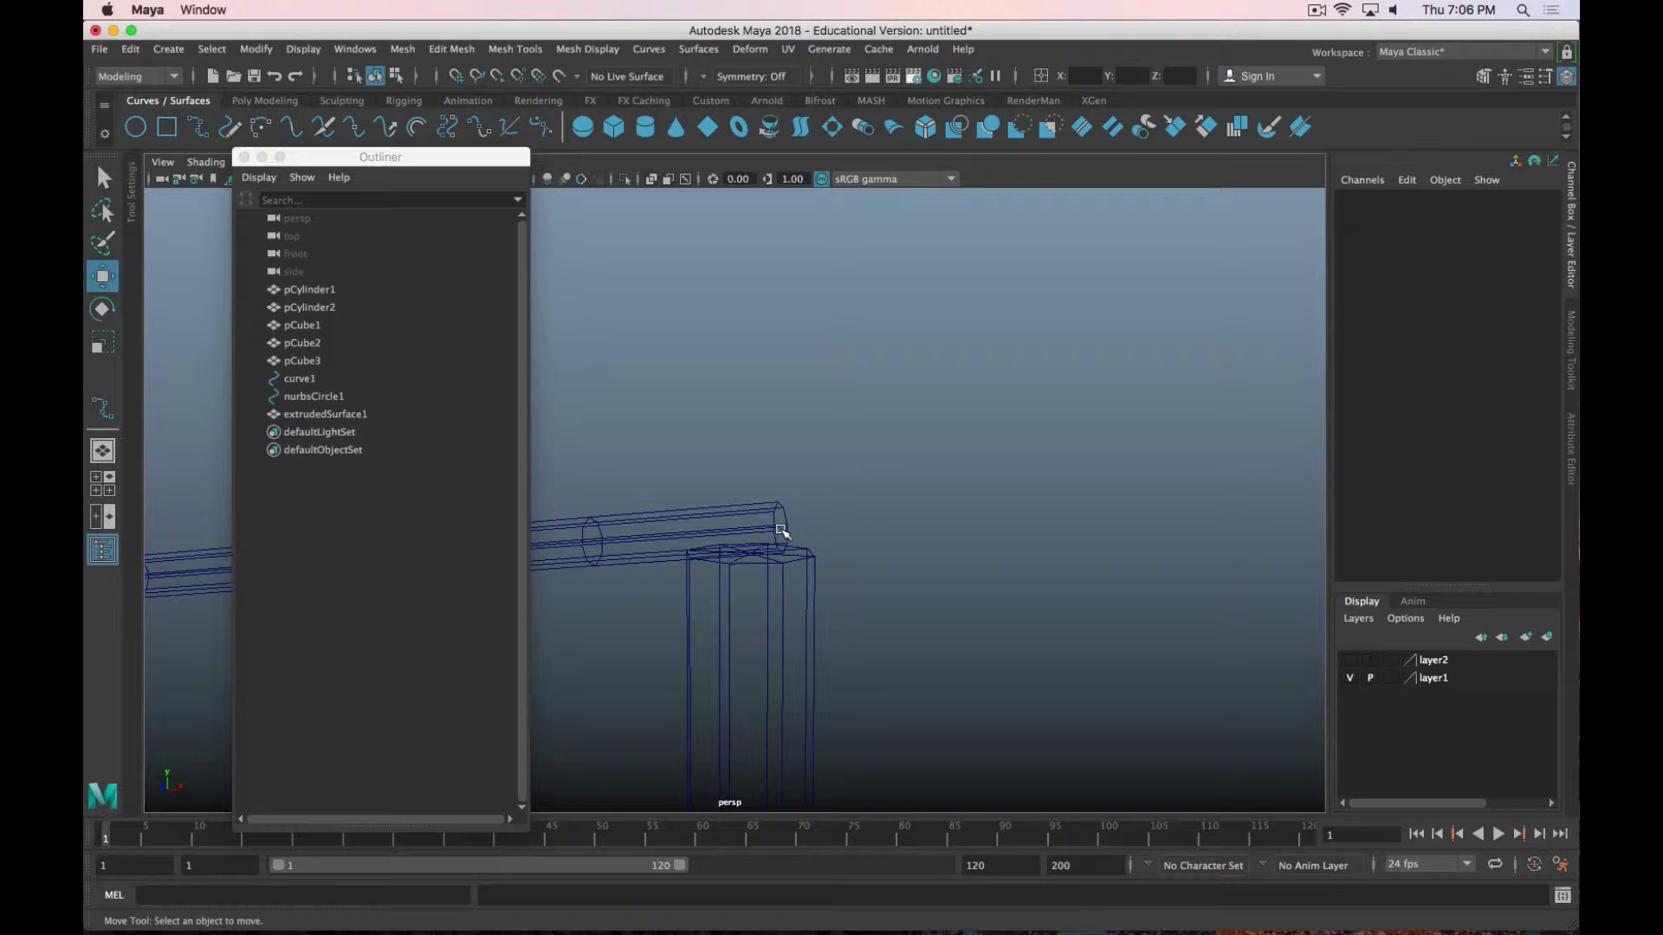
right_drag(781, 531, 784, 413)
key(super+w)
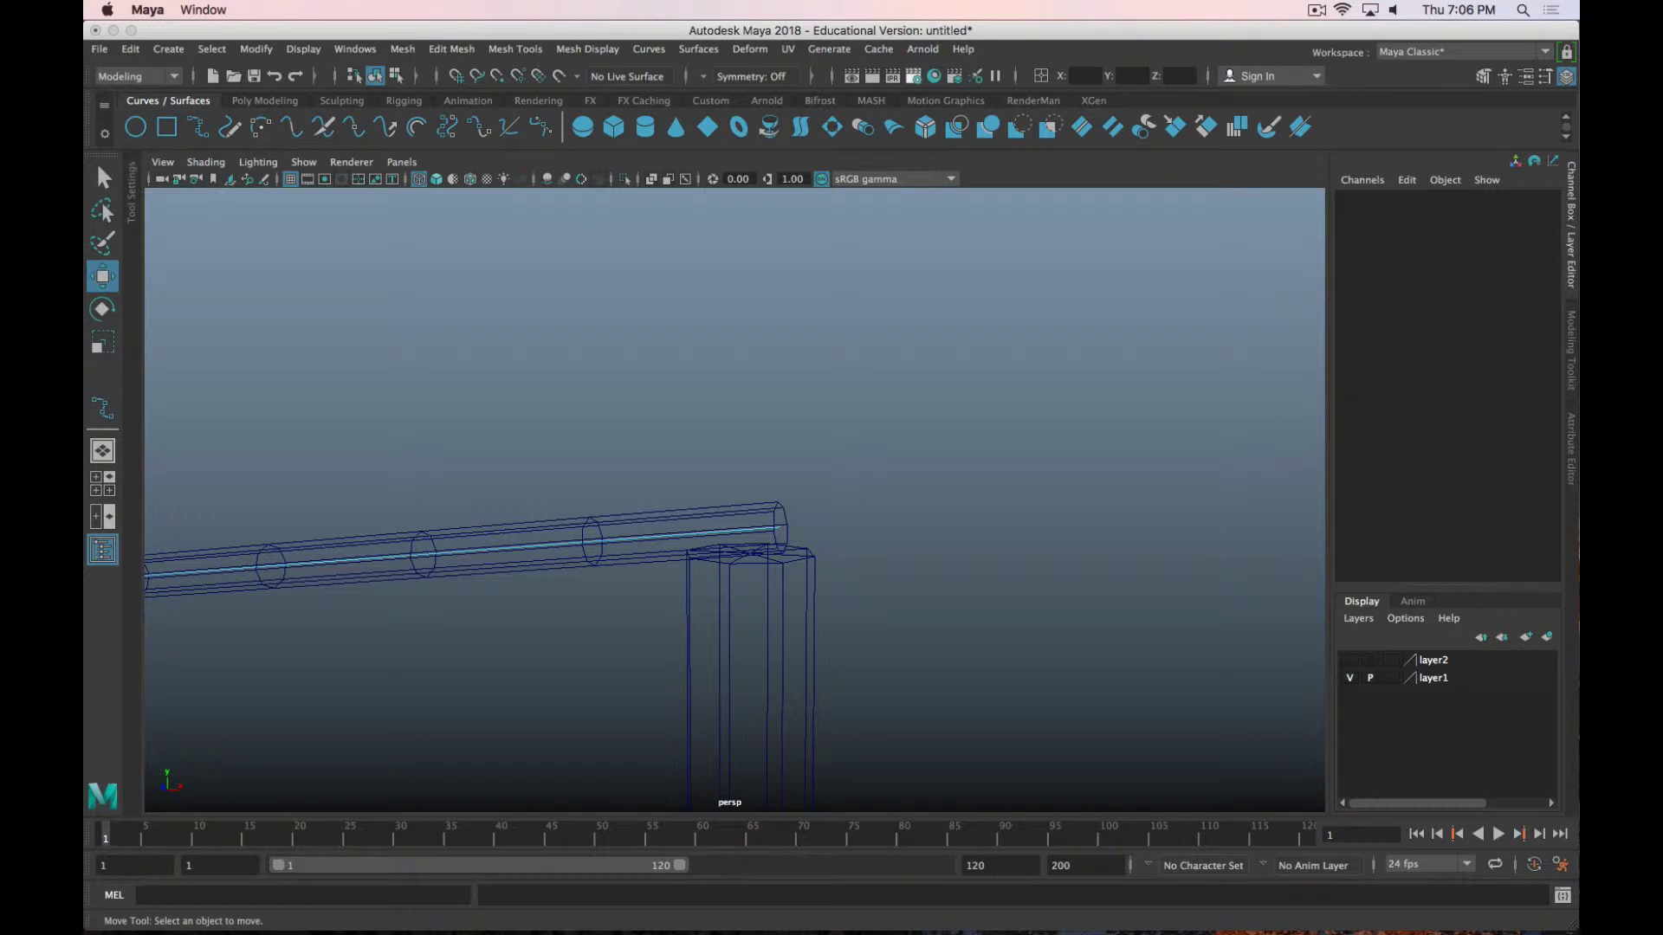
right_click(771, 459)
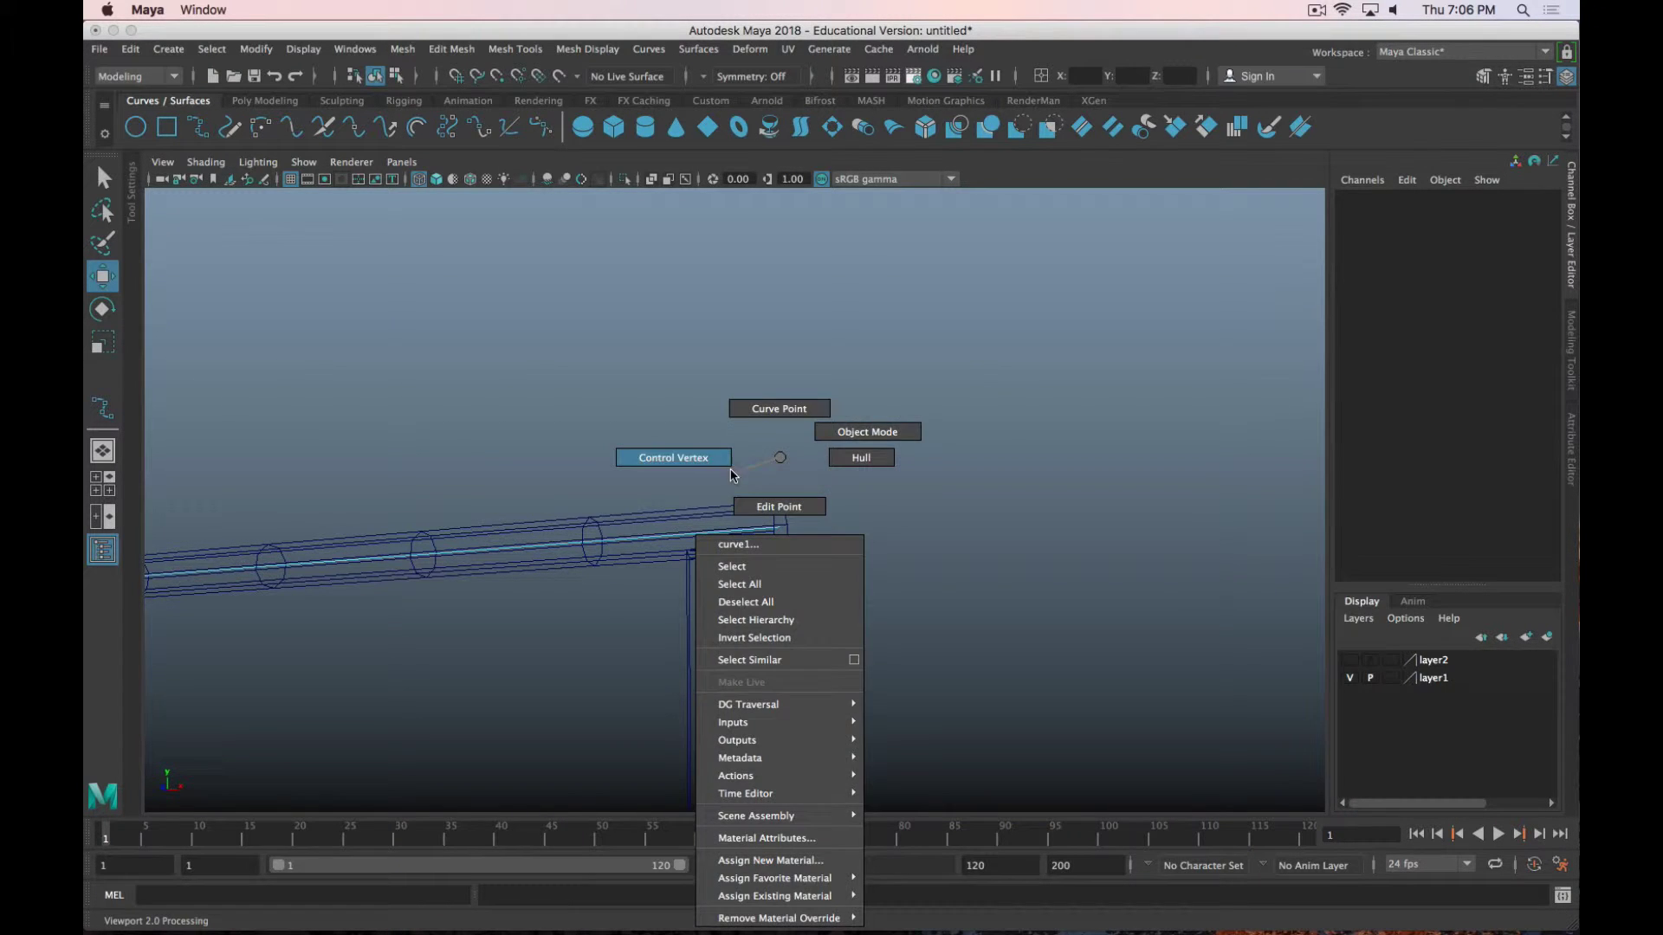
alt+middle_drag(435, 694, 564, 657)
alt+drag(563, 658, 760, 604)
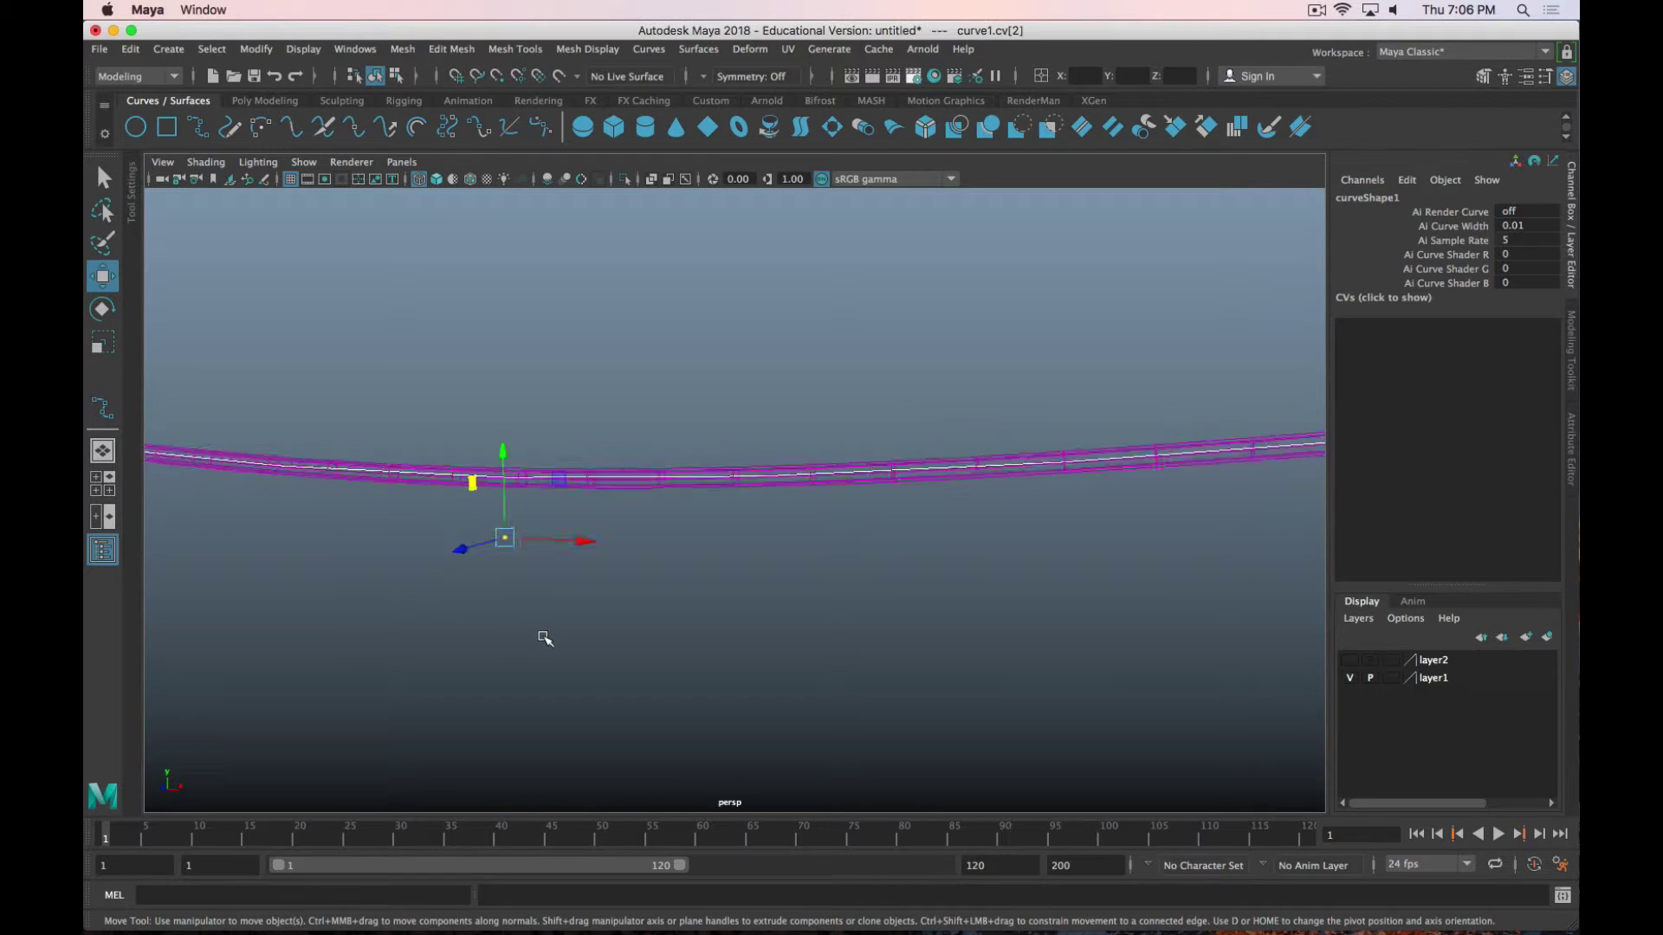
Pull curve1's middle control vertex down so the tube dips deeply between the poles.
scroll(546, 638, down, 5)
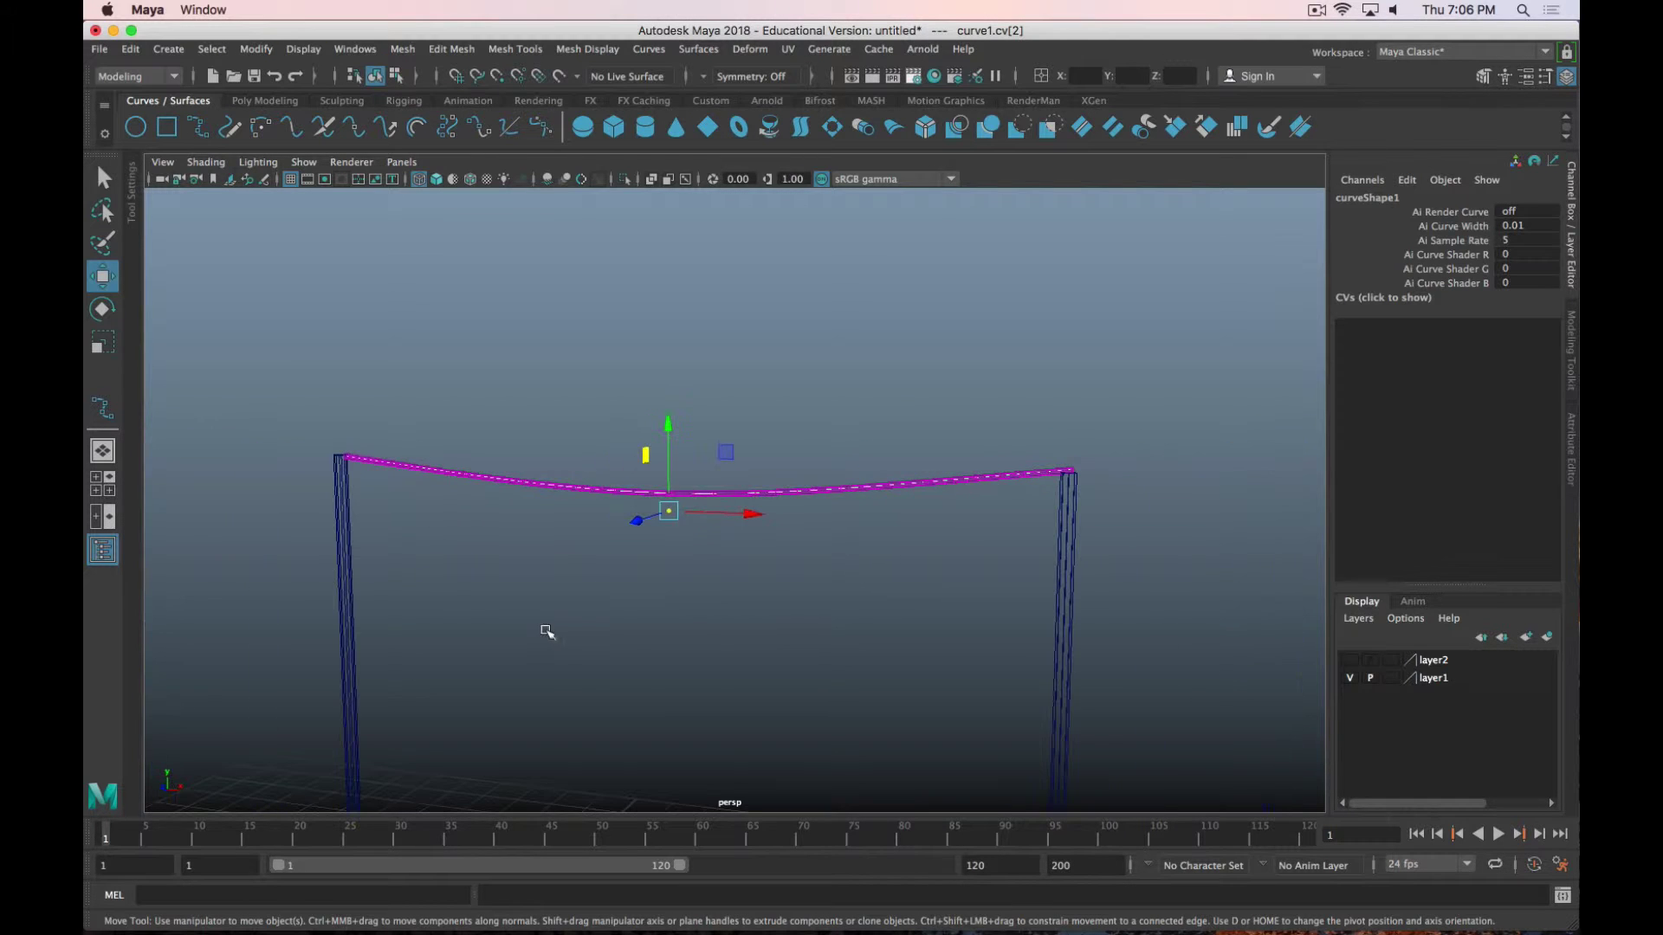
drag(675, 423, 672, 242)
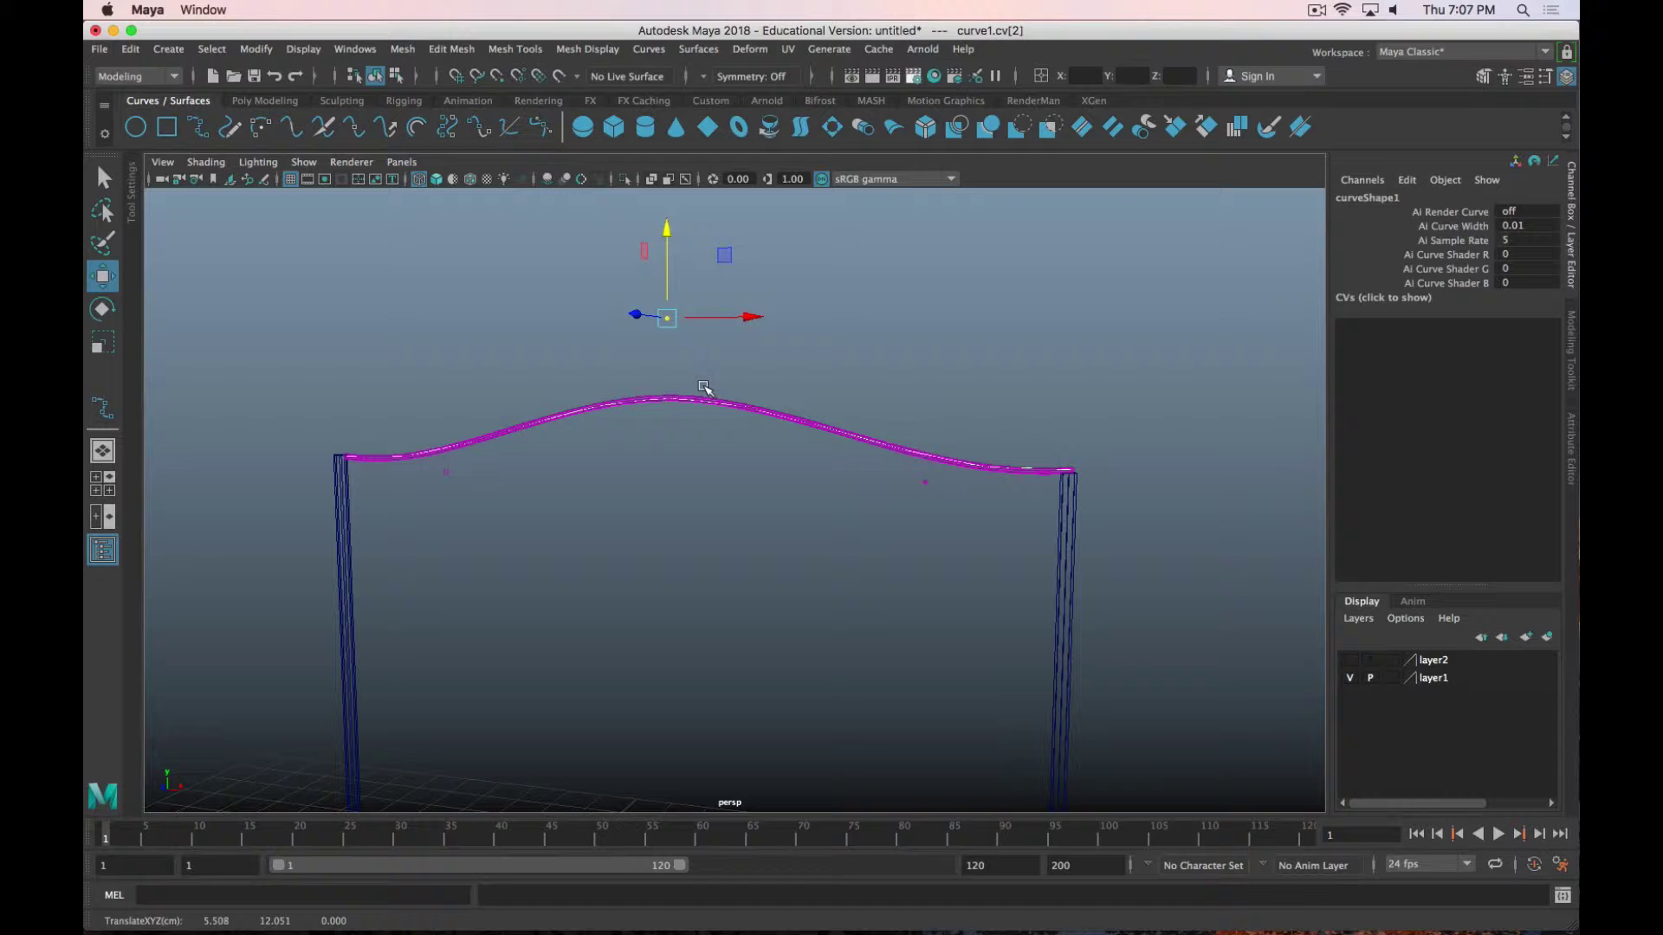
alt+drag(660, 419, 764, 273)
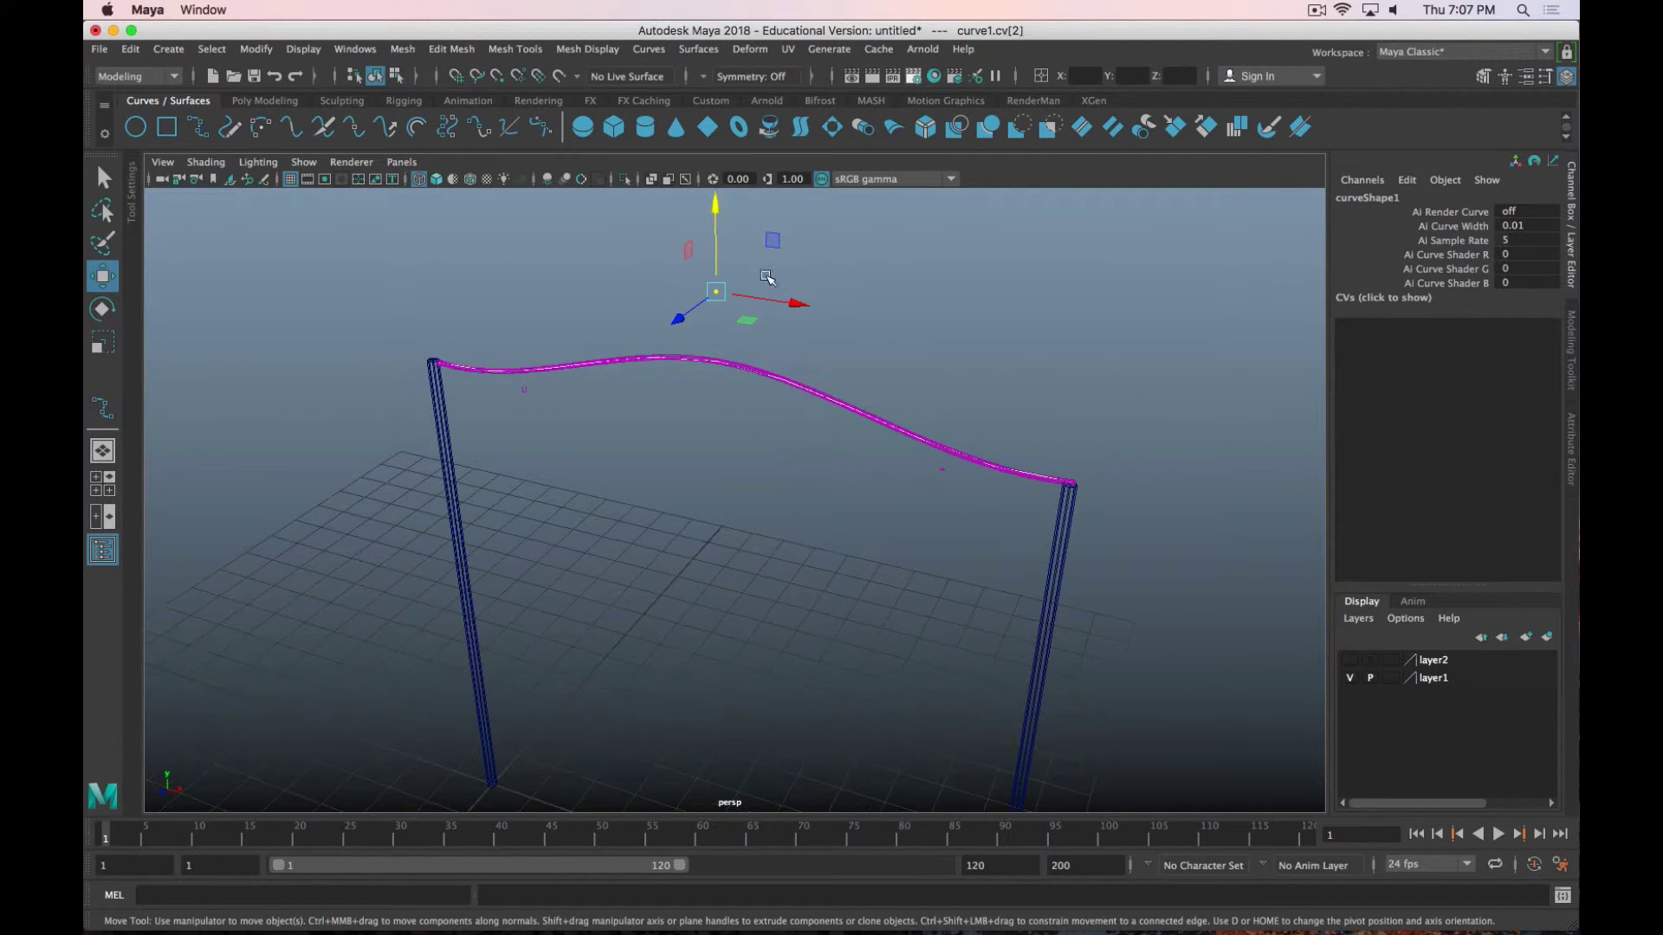
drag(712, 206, 773, 532)
alt+drag(773, 532, 959, 515)
click(828, 528)
Select the extruded tube and return to shaded display with 5.
scroll(820, 520, up, 5)
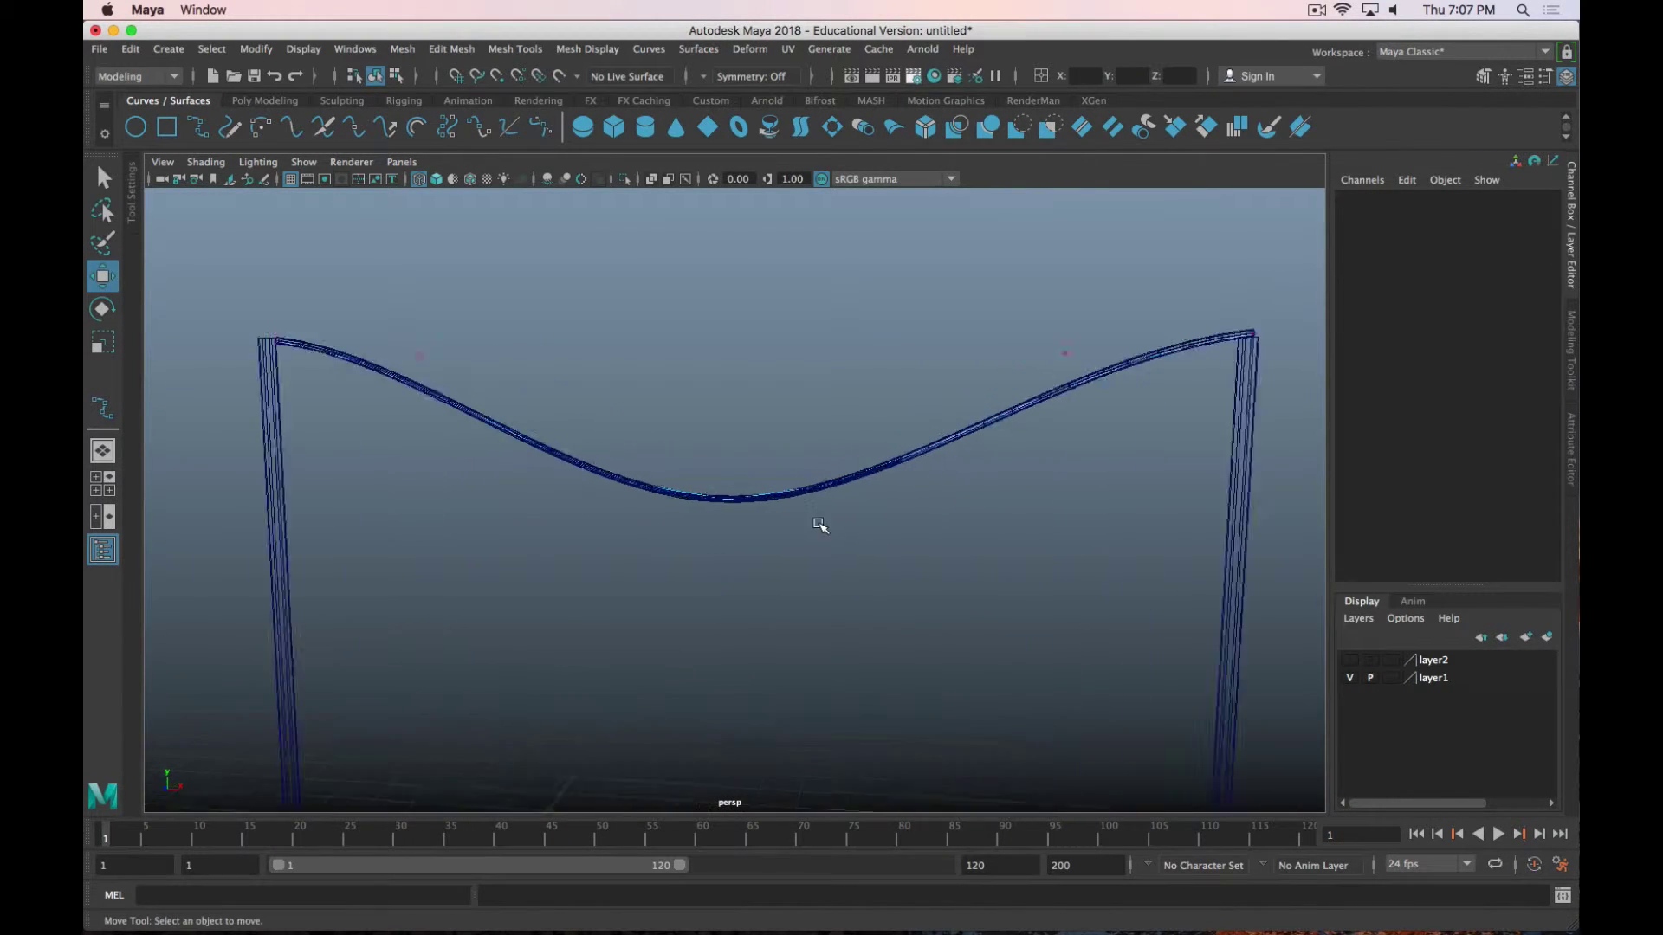
click(857, 486)
key(5)
scroll(780, 554, down, 5)
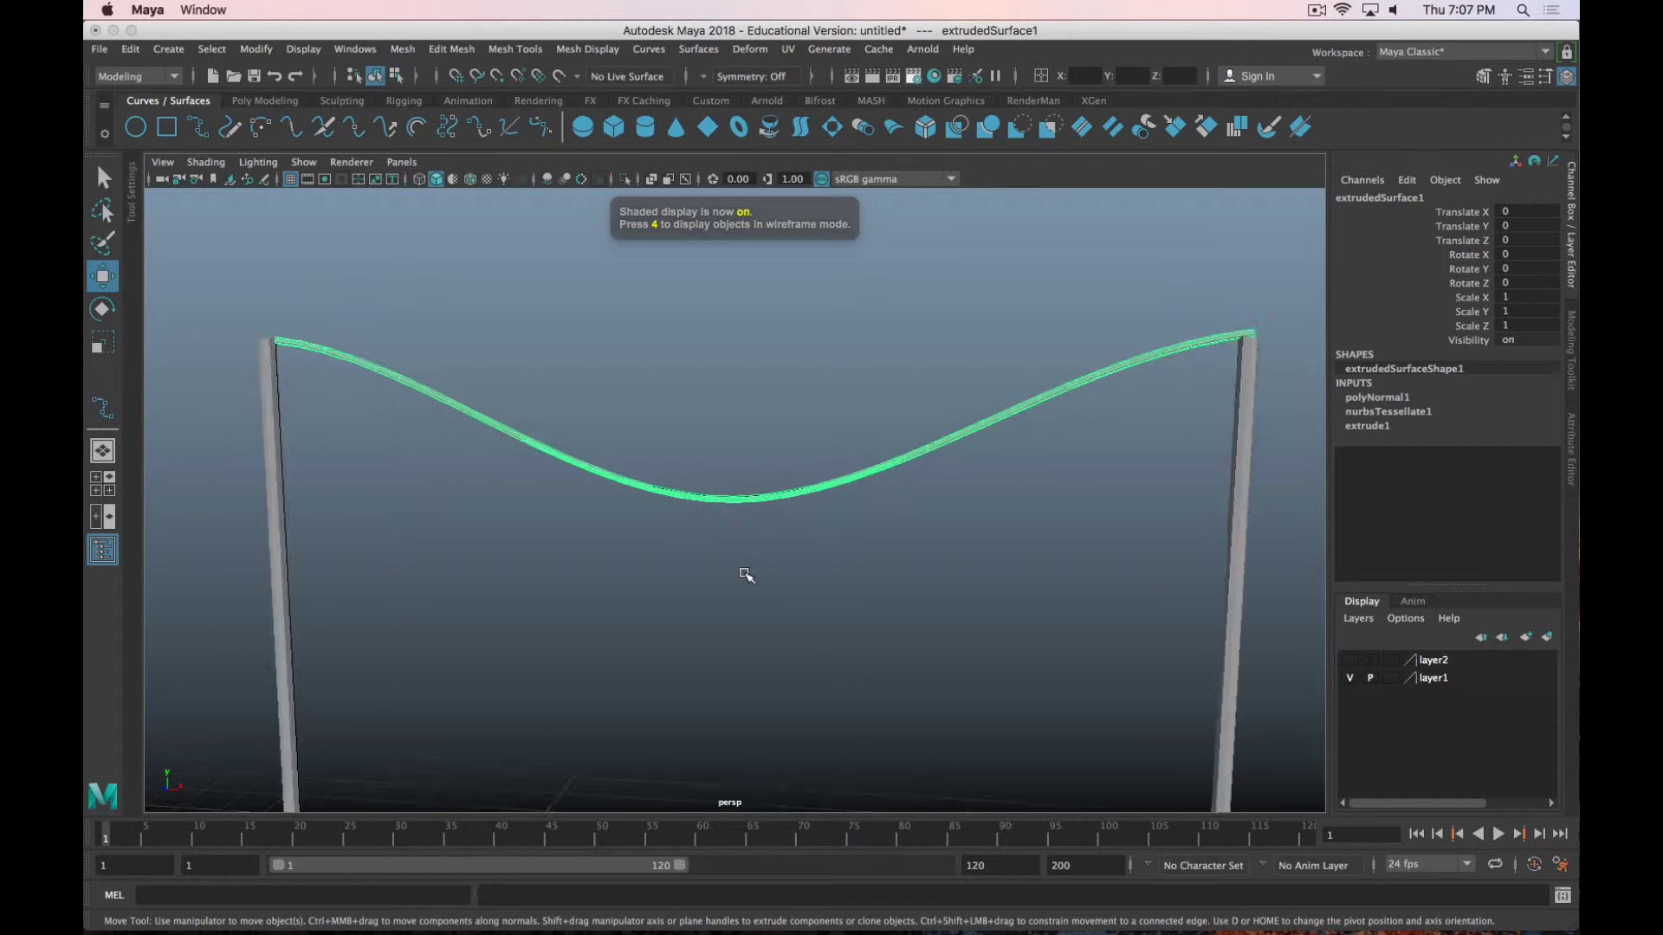
Delete the tube's construction history so it no longer follows curve1.
click(130, 50)
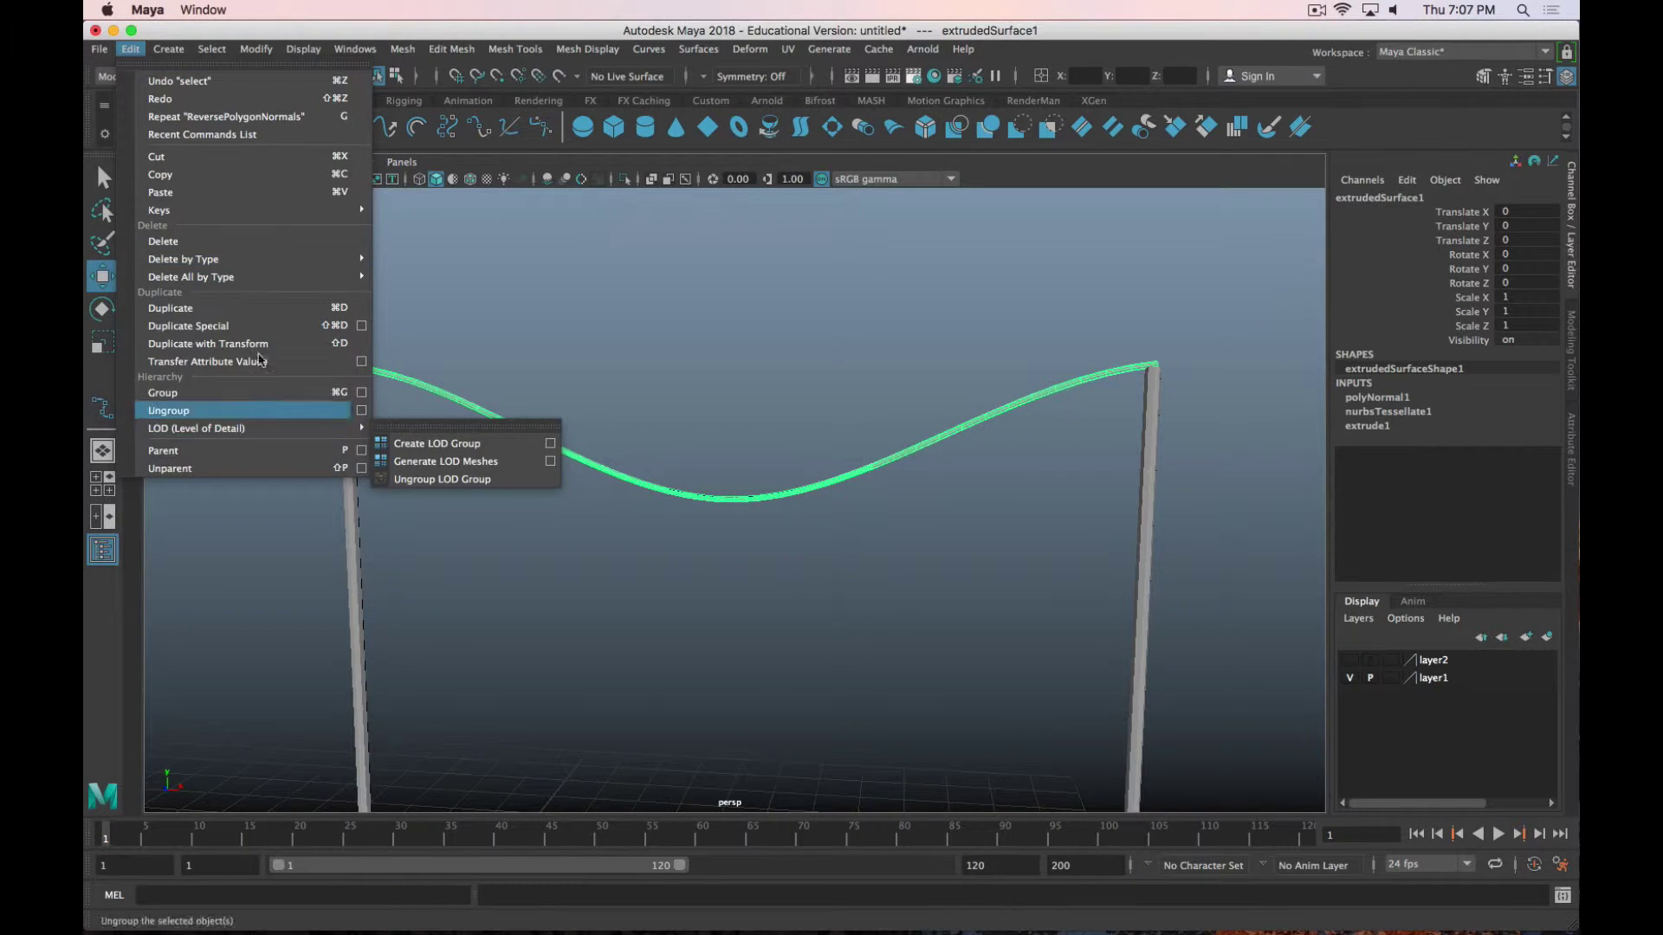
mouse_move(260, 261)
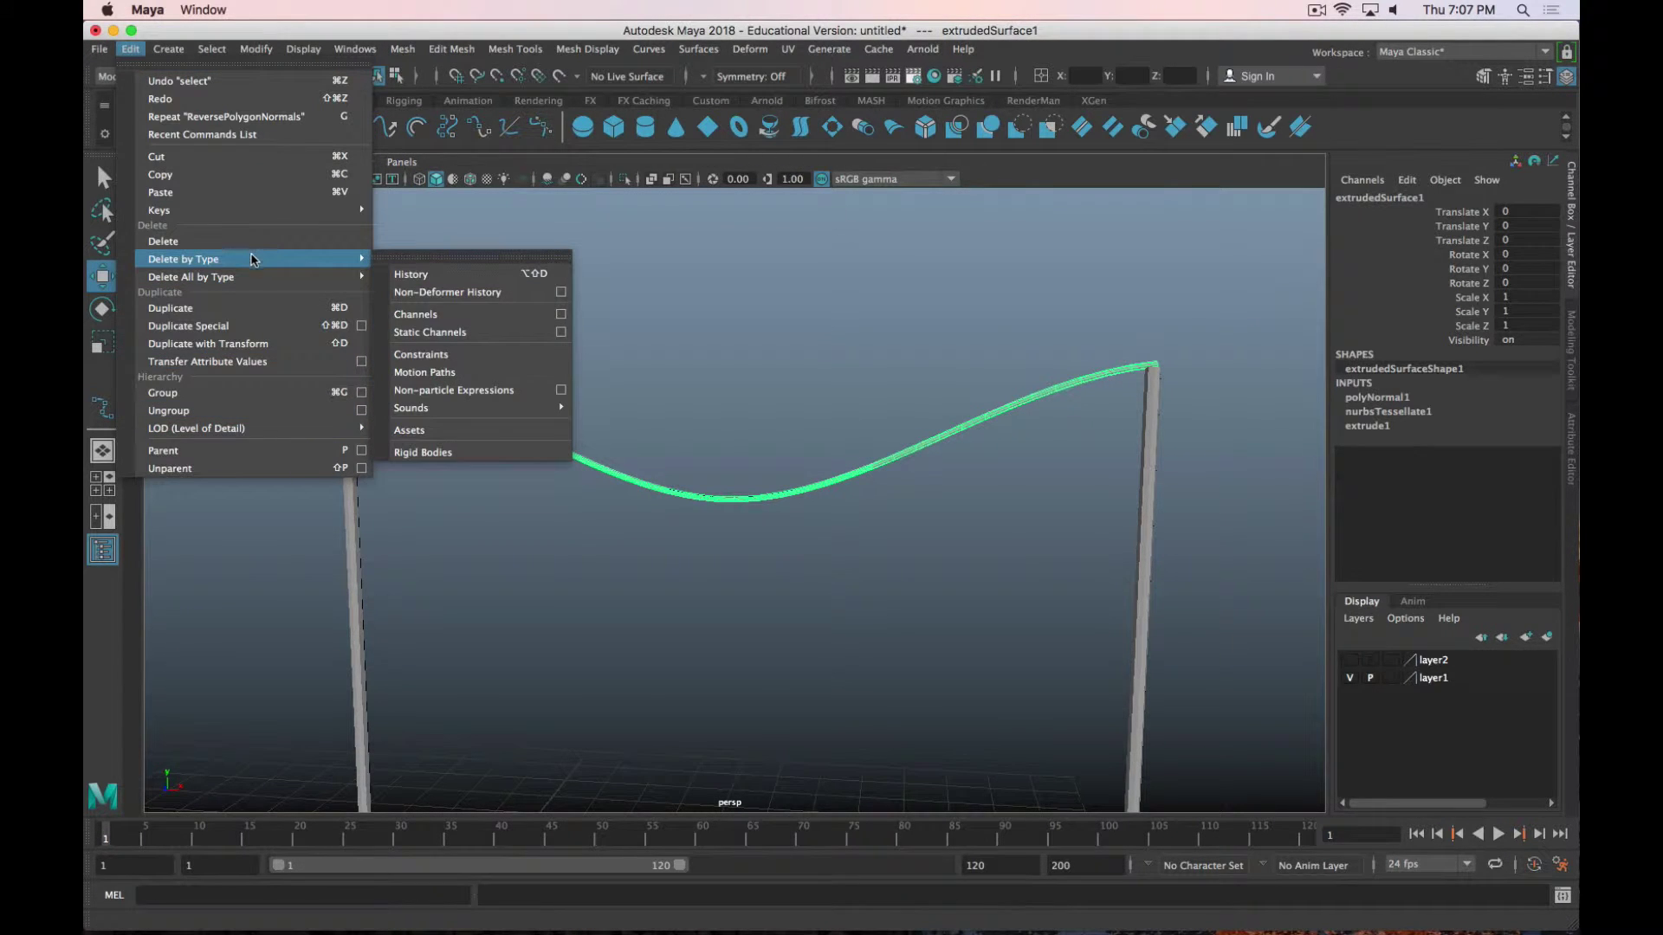
click(428, 276)
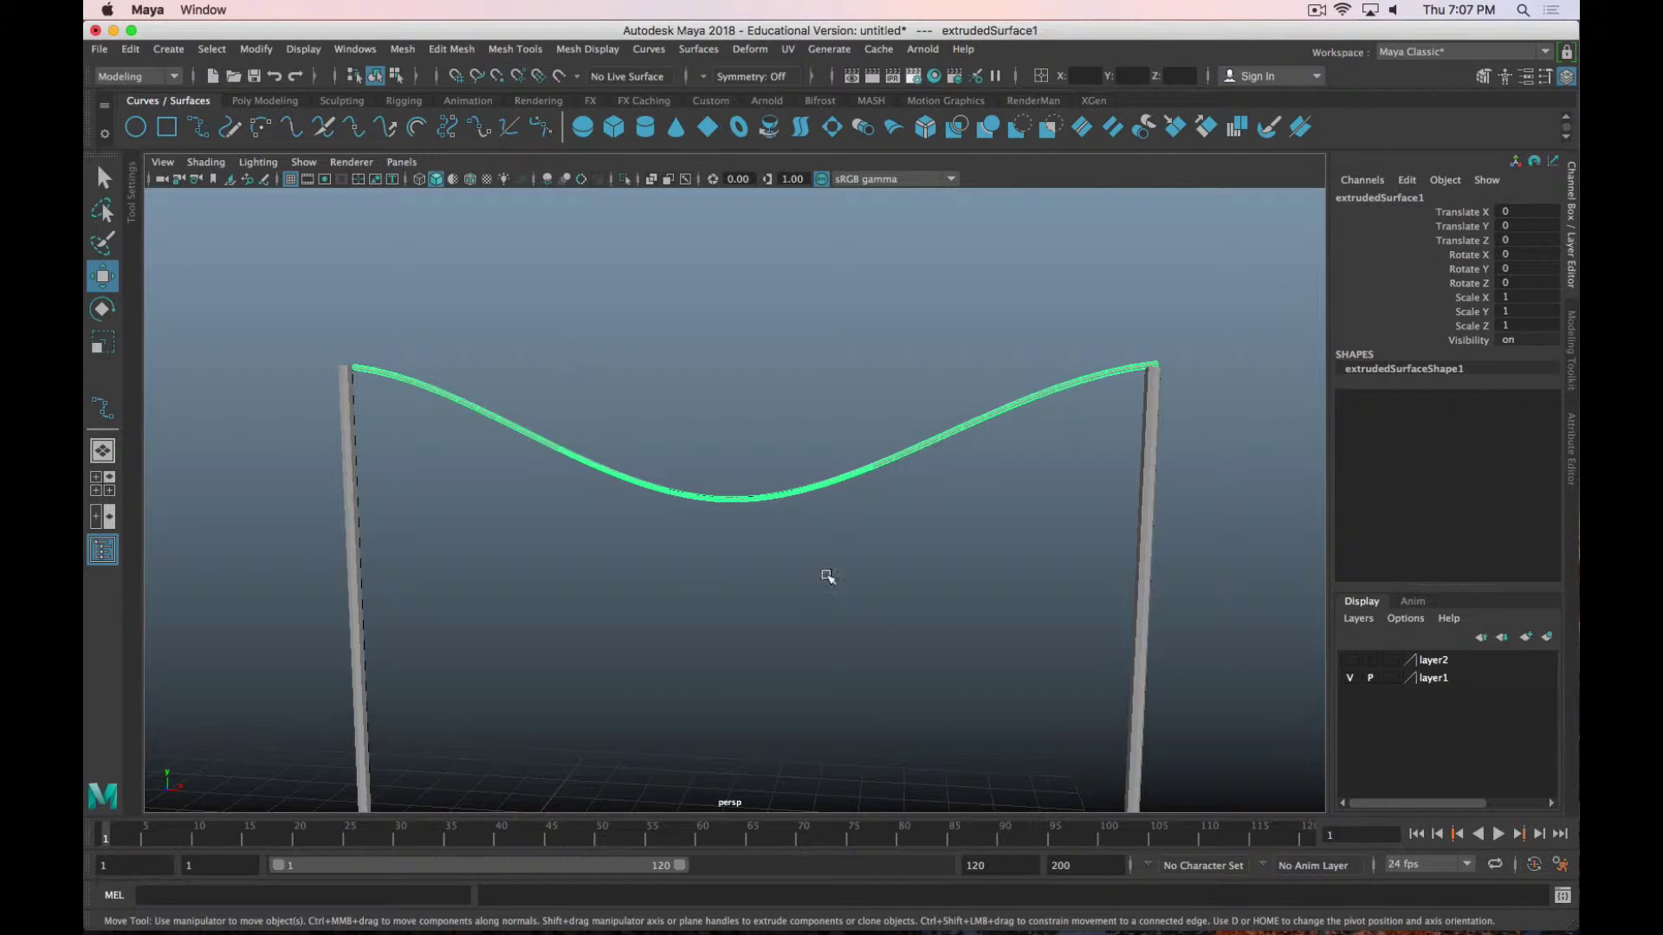
click(853, 550)
click(875, 476)
alt+drag(957, 511, 857, 510)
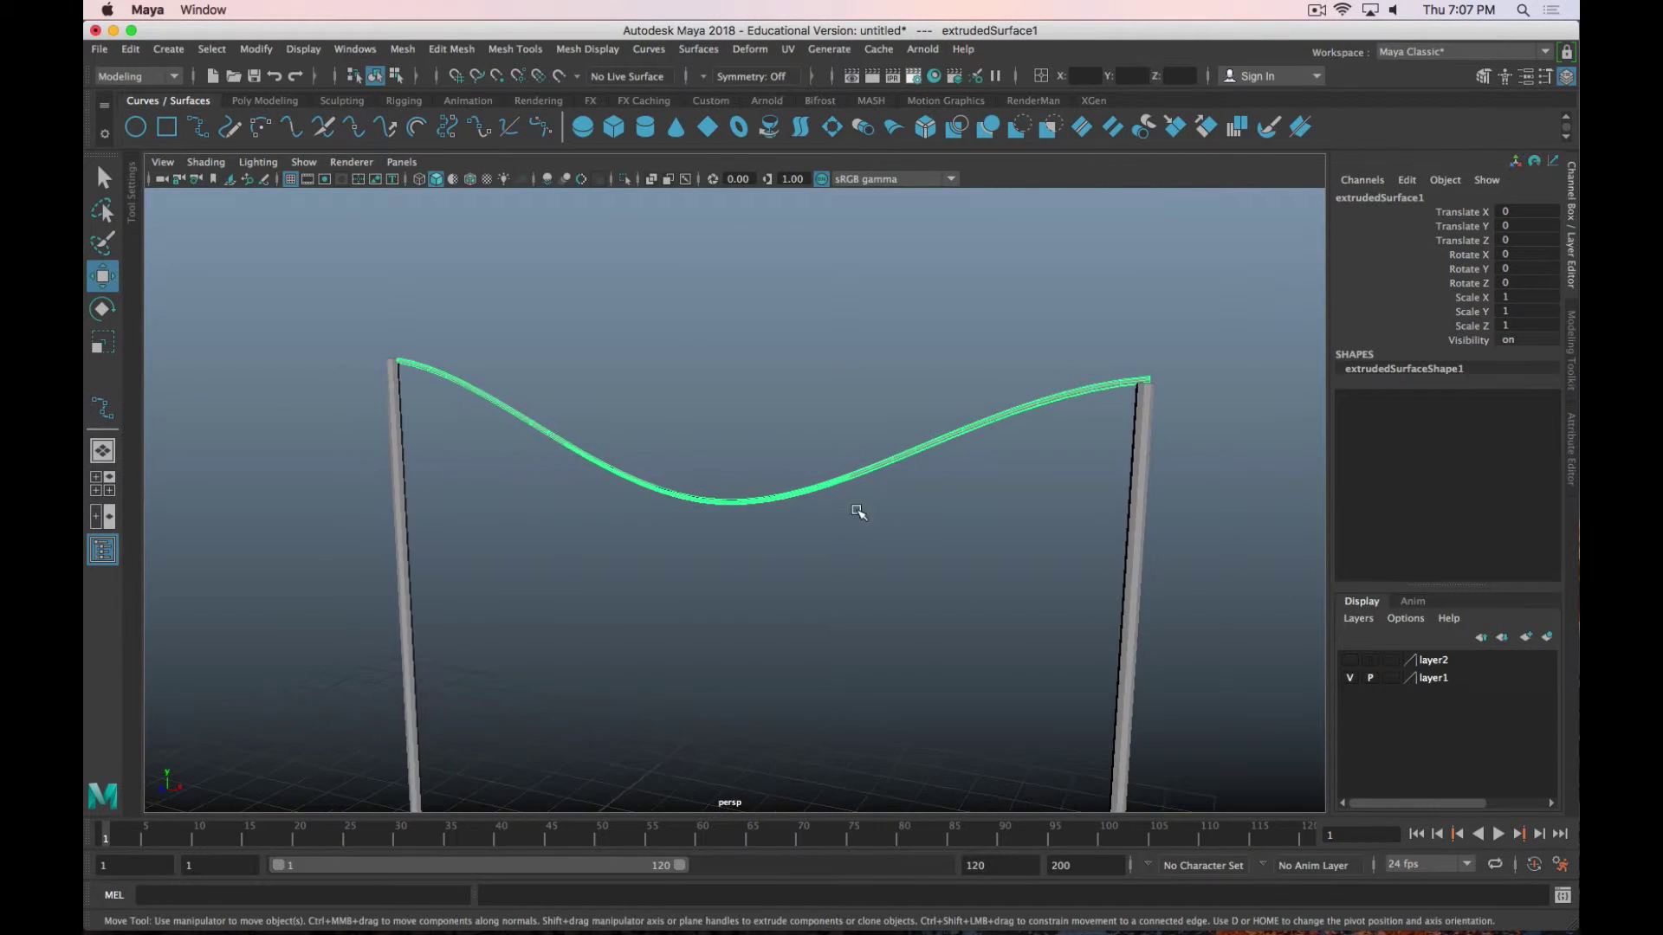
alt+drag(996, 478, 839, 490)
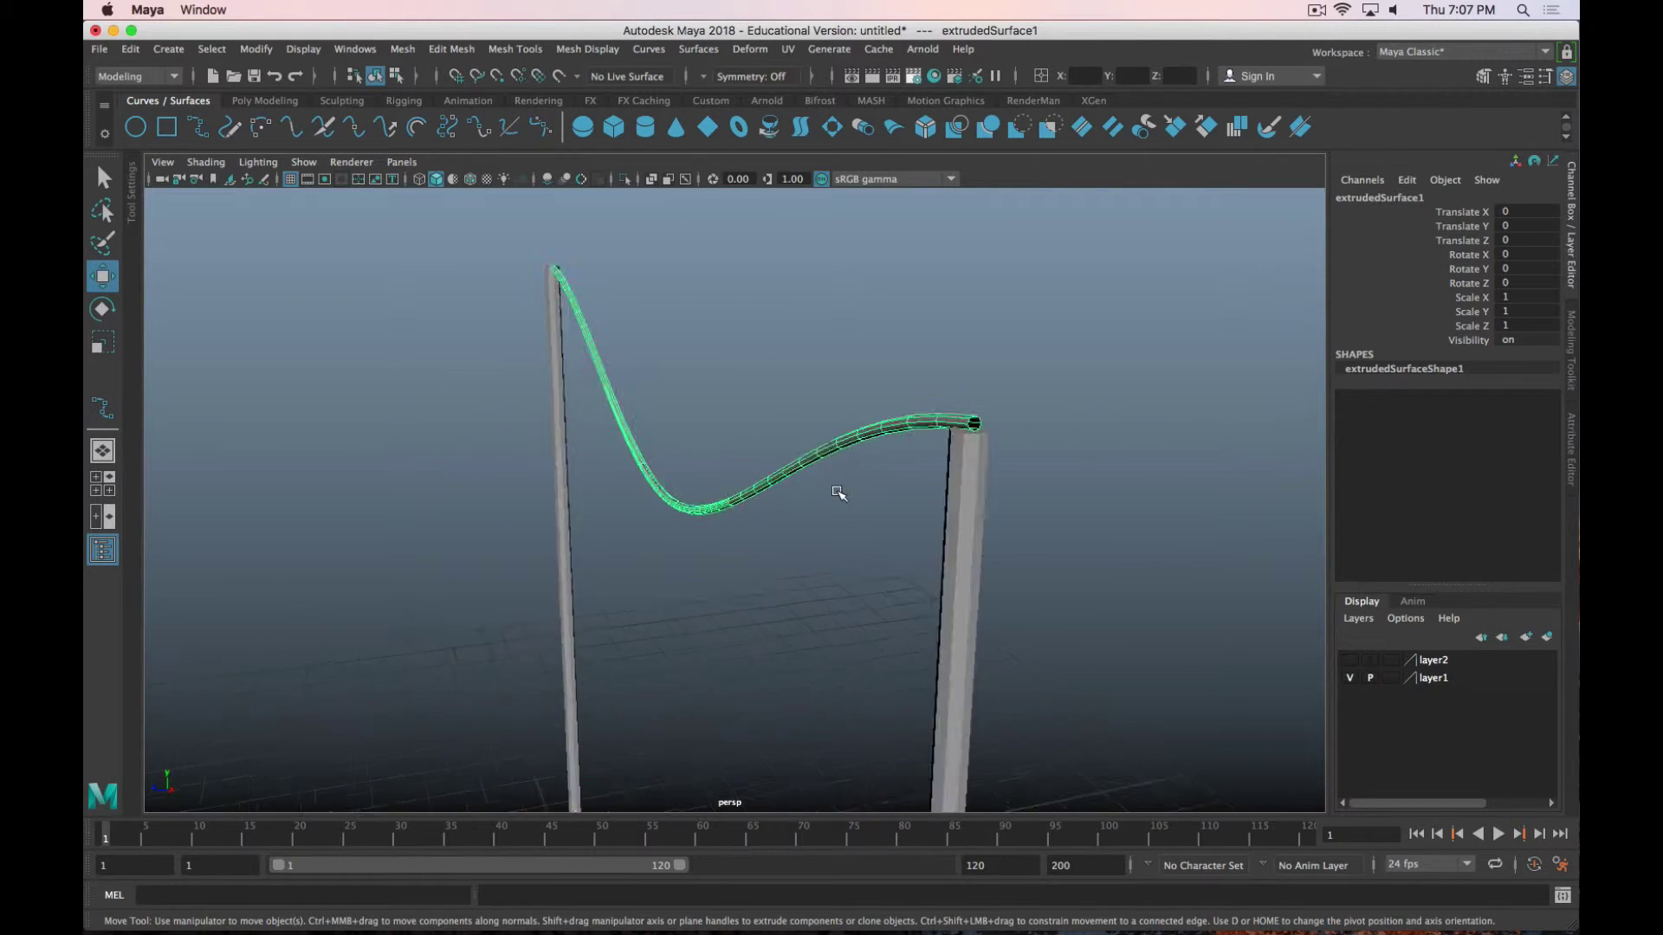
alt+right_drag(839, 490, 1096, 412)
Move curve1's middle control vertex cv[2] upward to give the curve a shallower sag.
click(1148, 354)
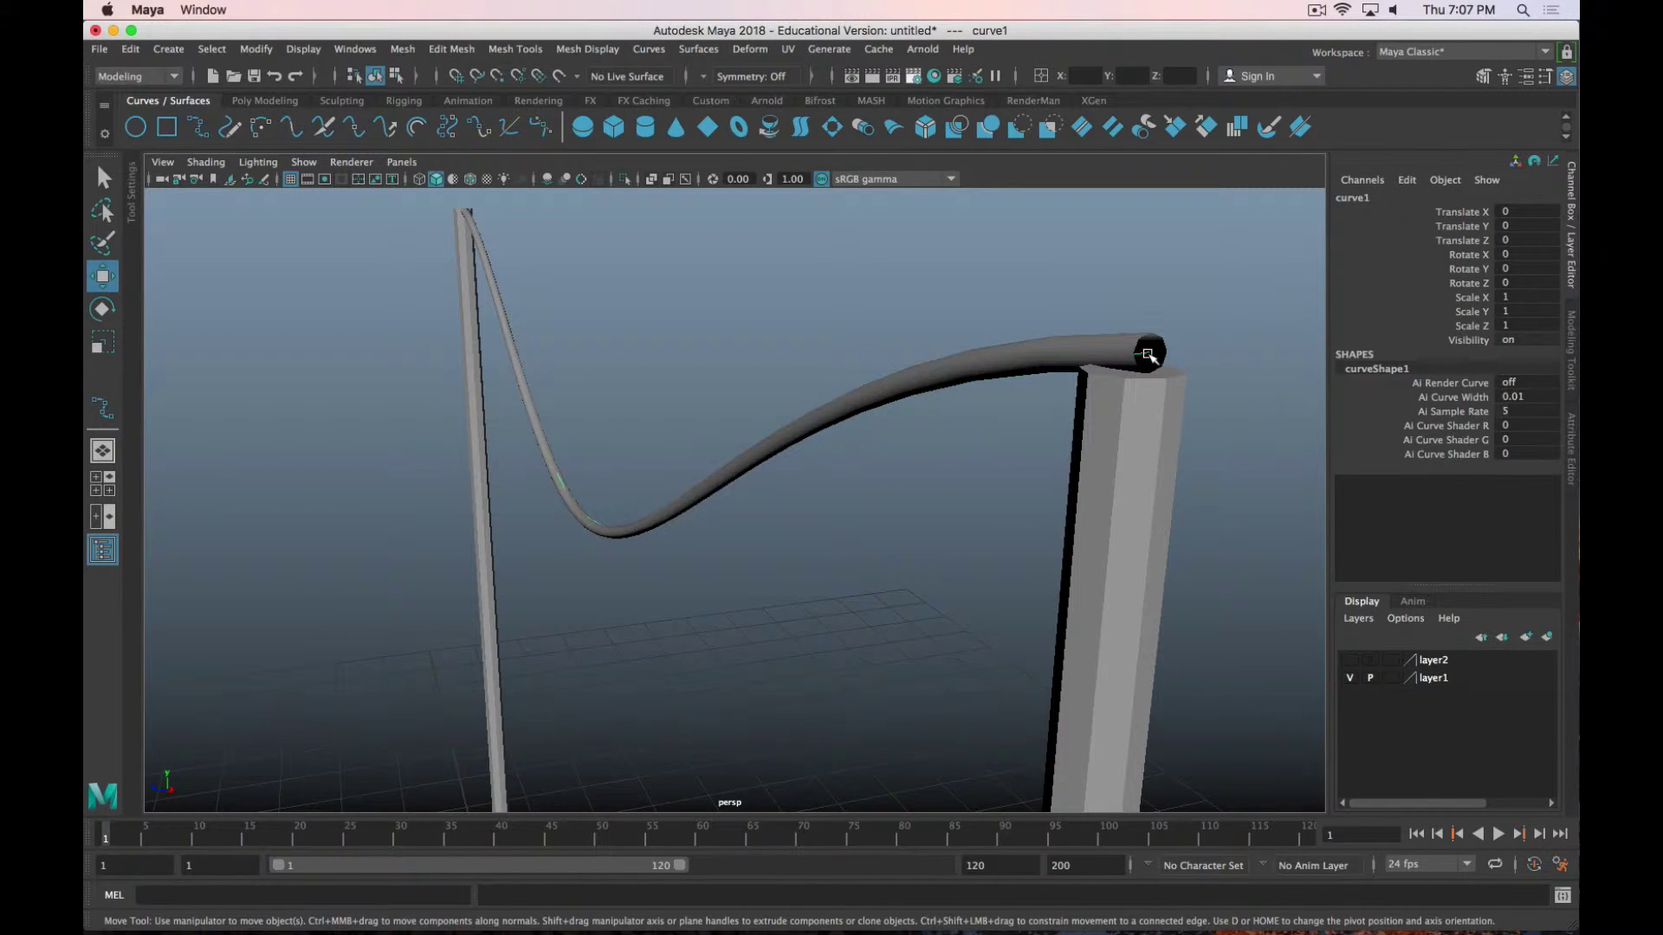
right_drag(1148, 354, 861, 457)
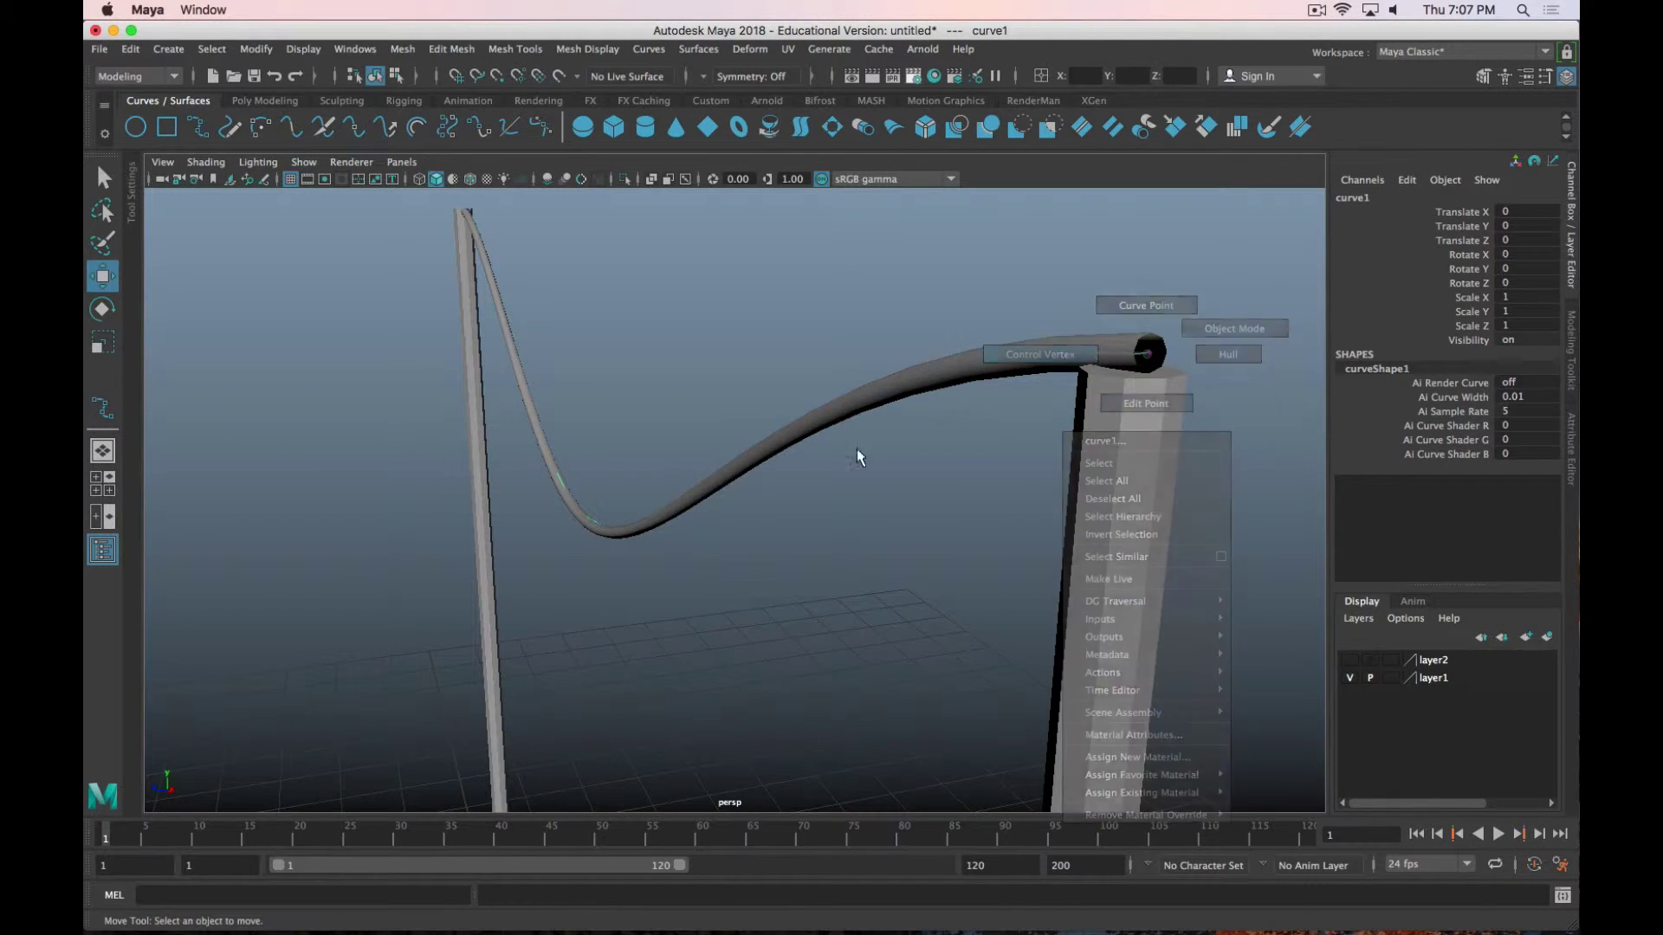
click(585, 730)
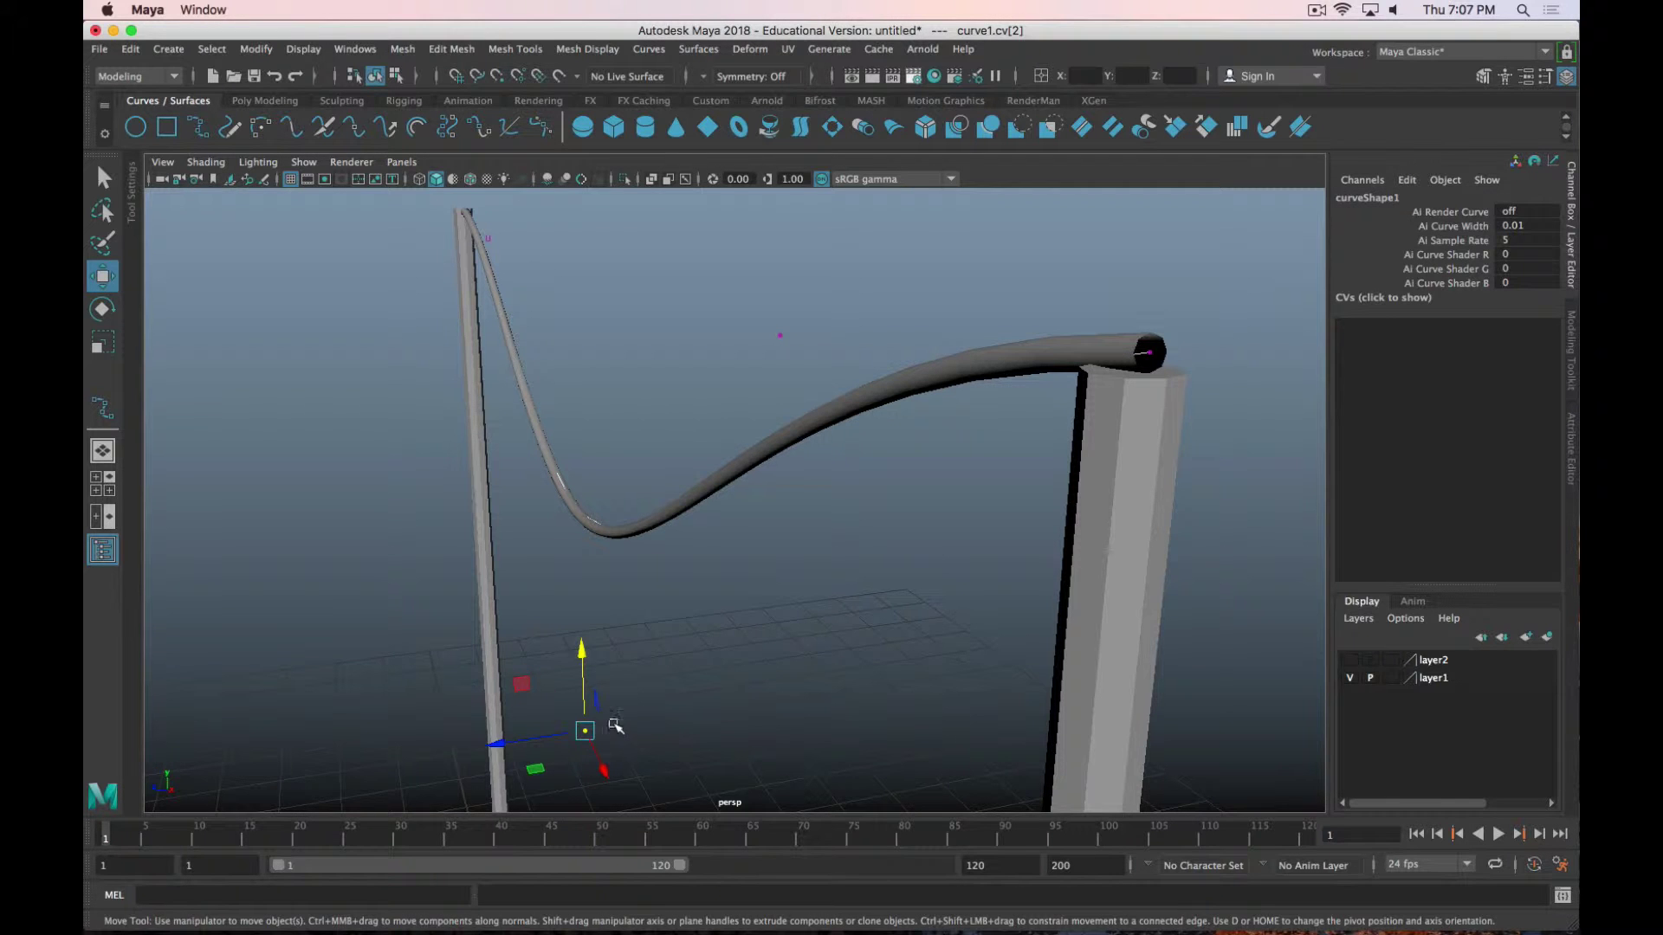
drag(580, 656, 578, 498)
alt+right_drag(607, 606, 733, 575)
click(771, 504)
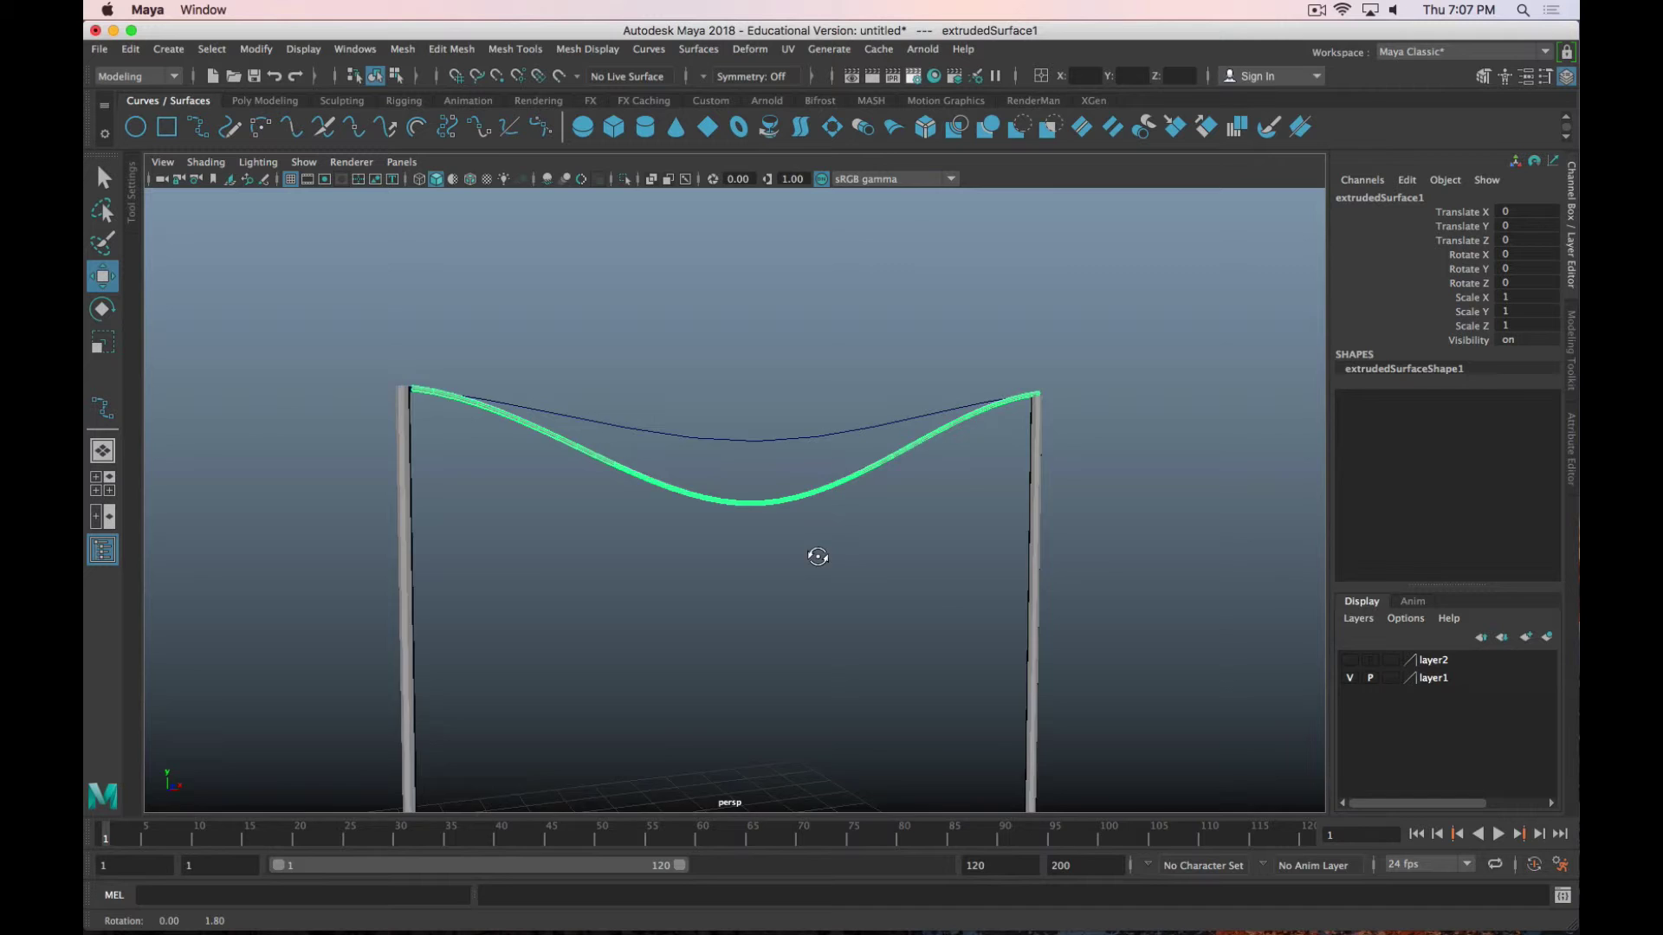
alt+drag(813, 557, 867, 586)
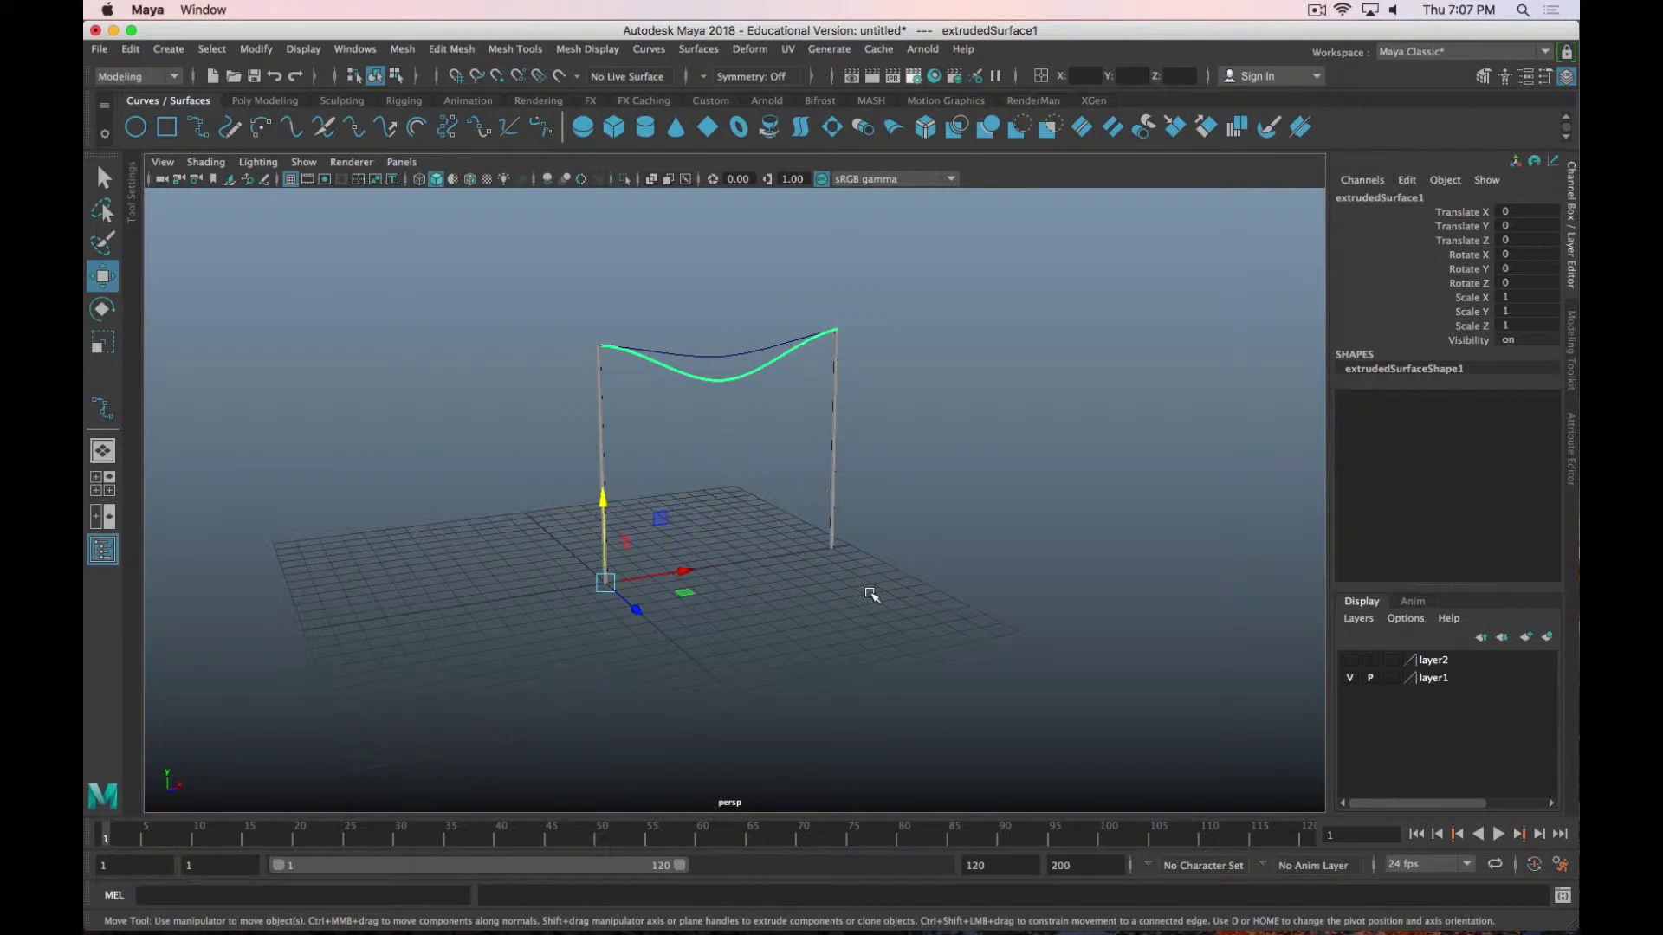
alt+drag(953, 543, 944, 382)
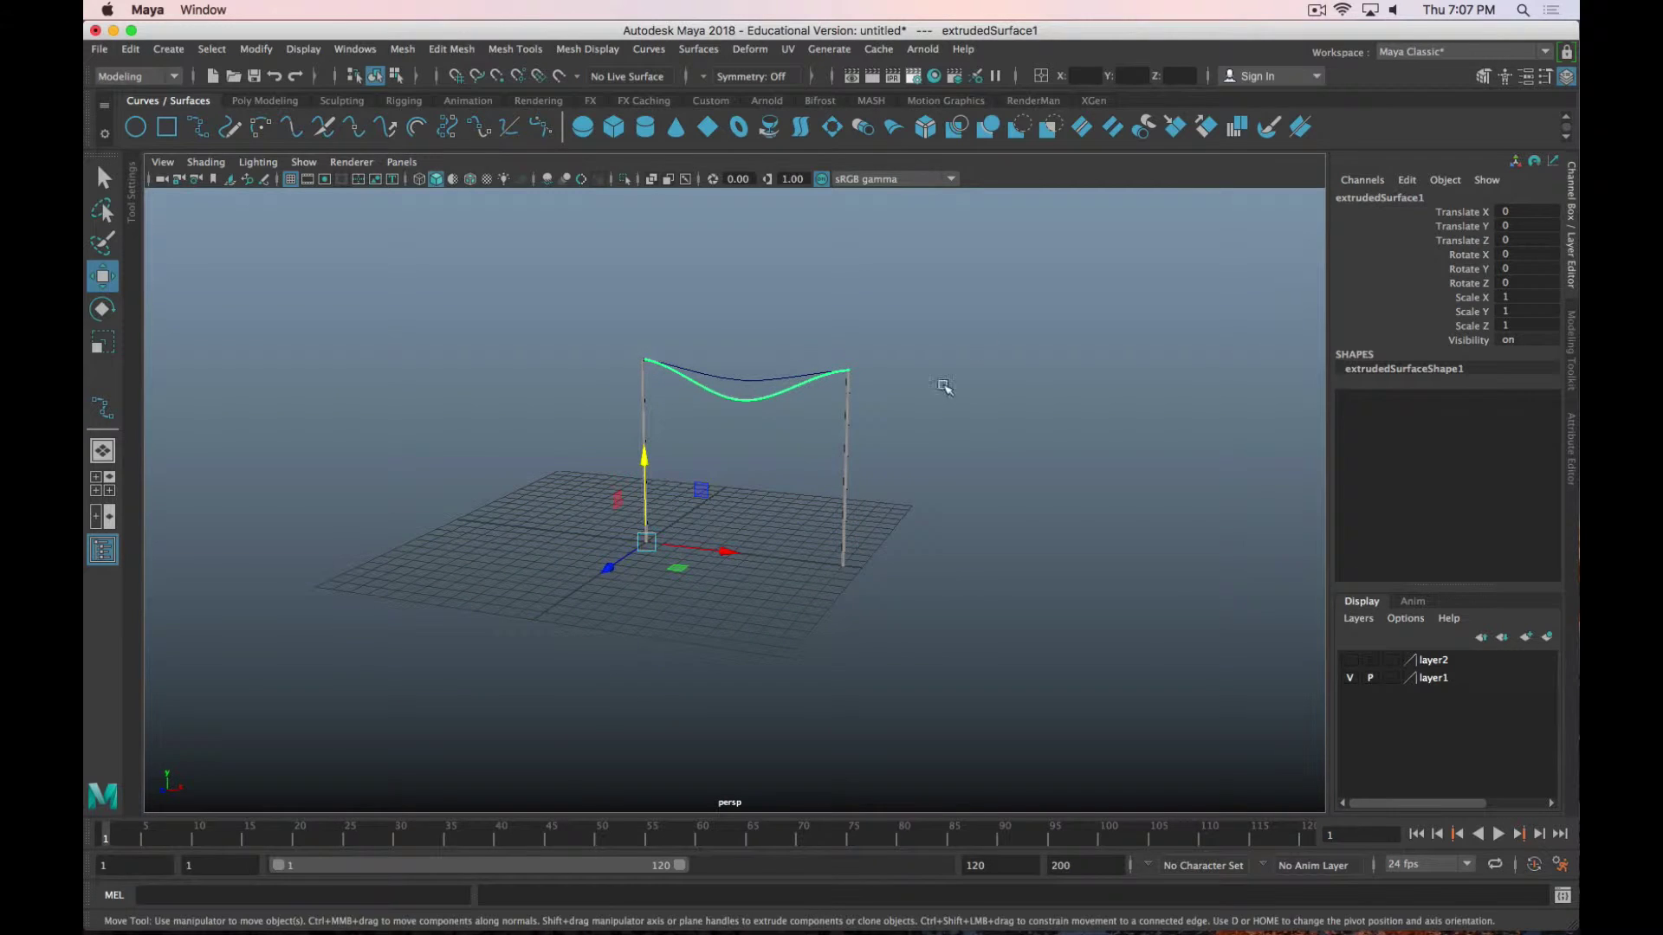
Hide layer1 with the posts and show layer2 with the grey wall and two boxes.
click(1349, 678)
click(1349, 660)
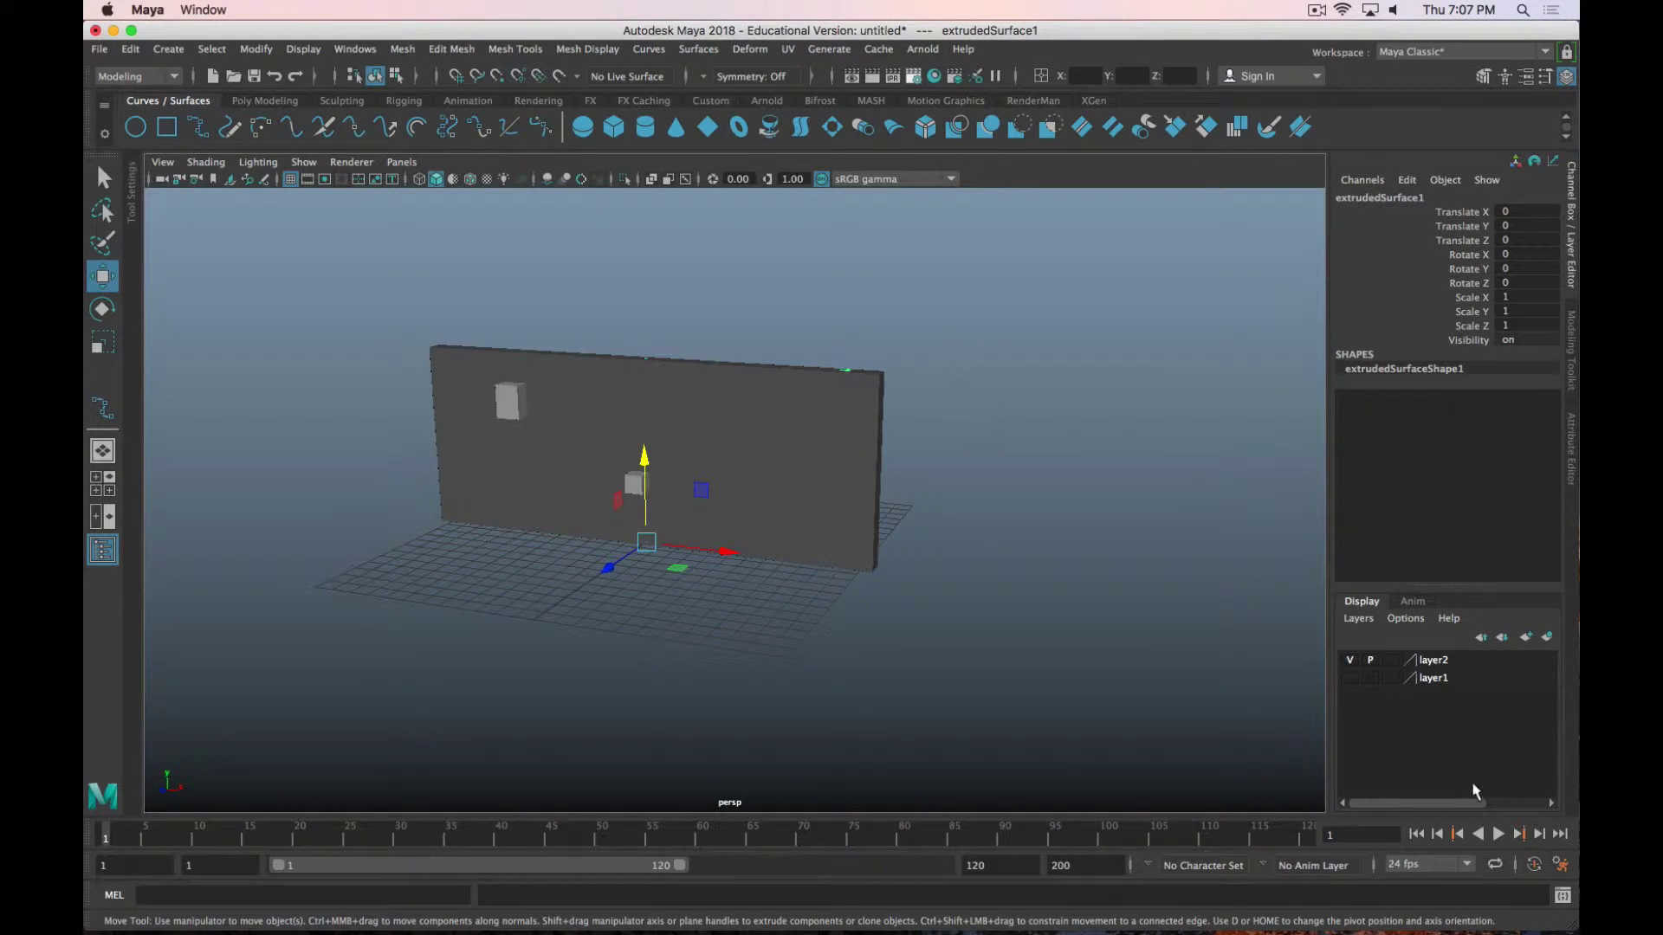
click(1349, 659)
click(831, 512)
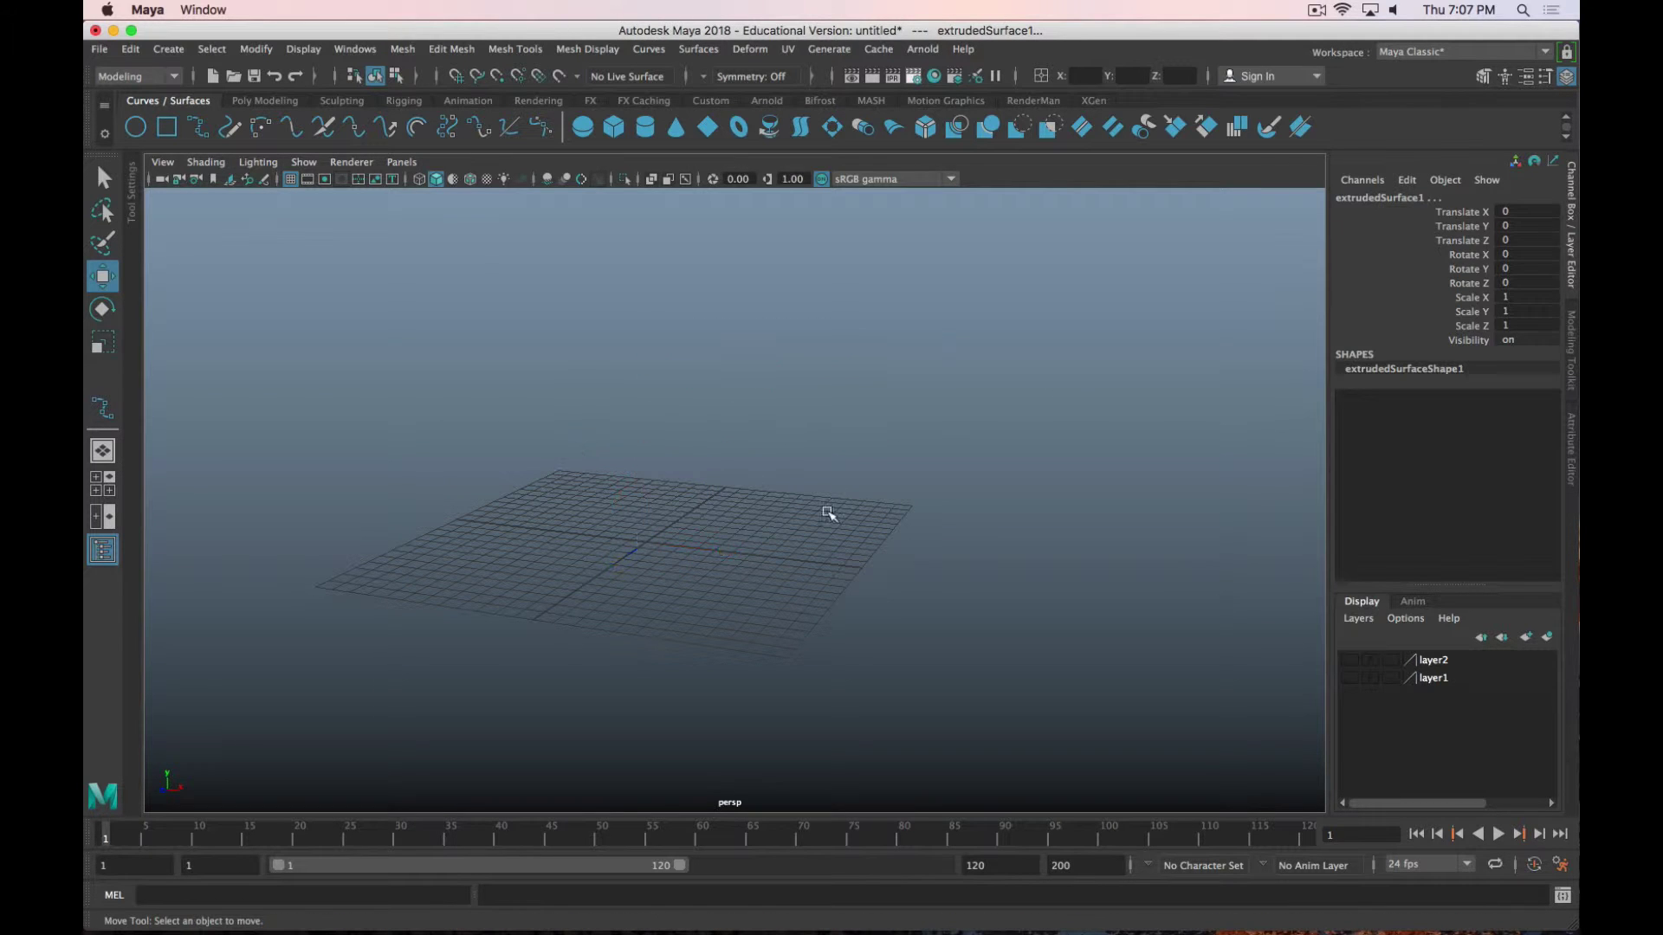
click(1349, 678)
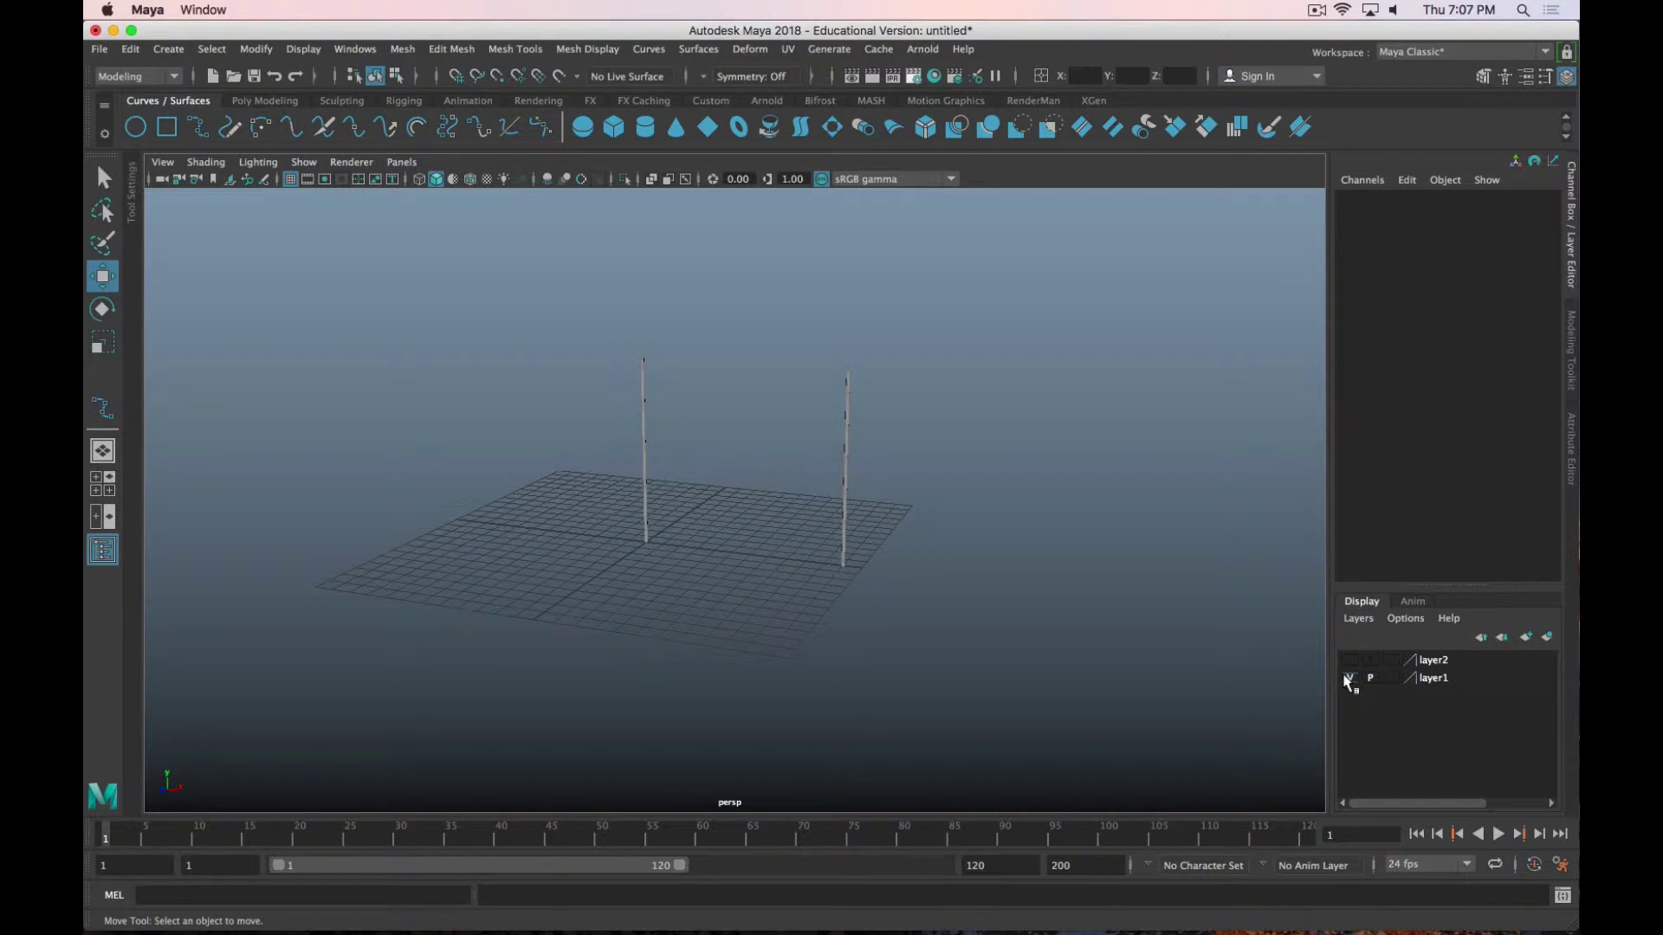
click(1349, 678)
click(1349, 659)
scroll(772, 509, up, 10)
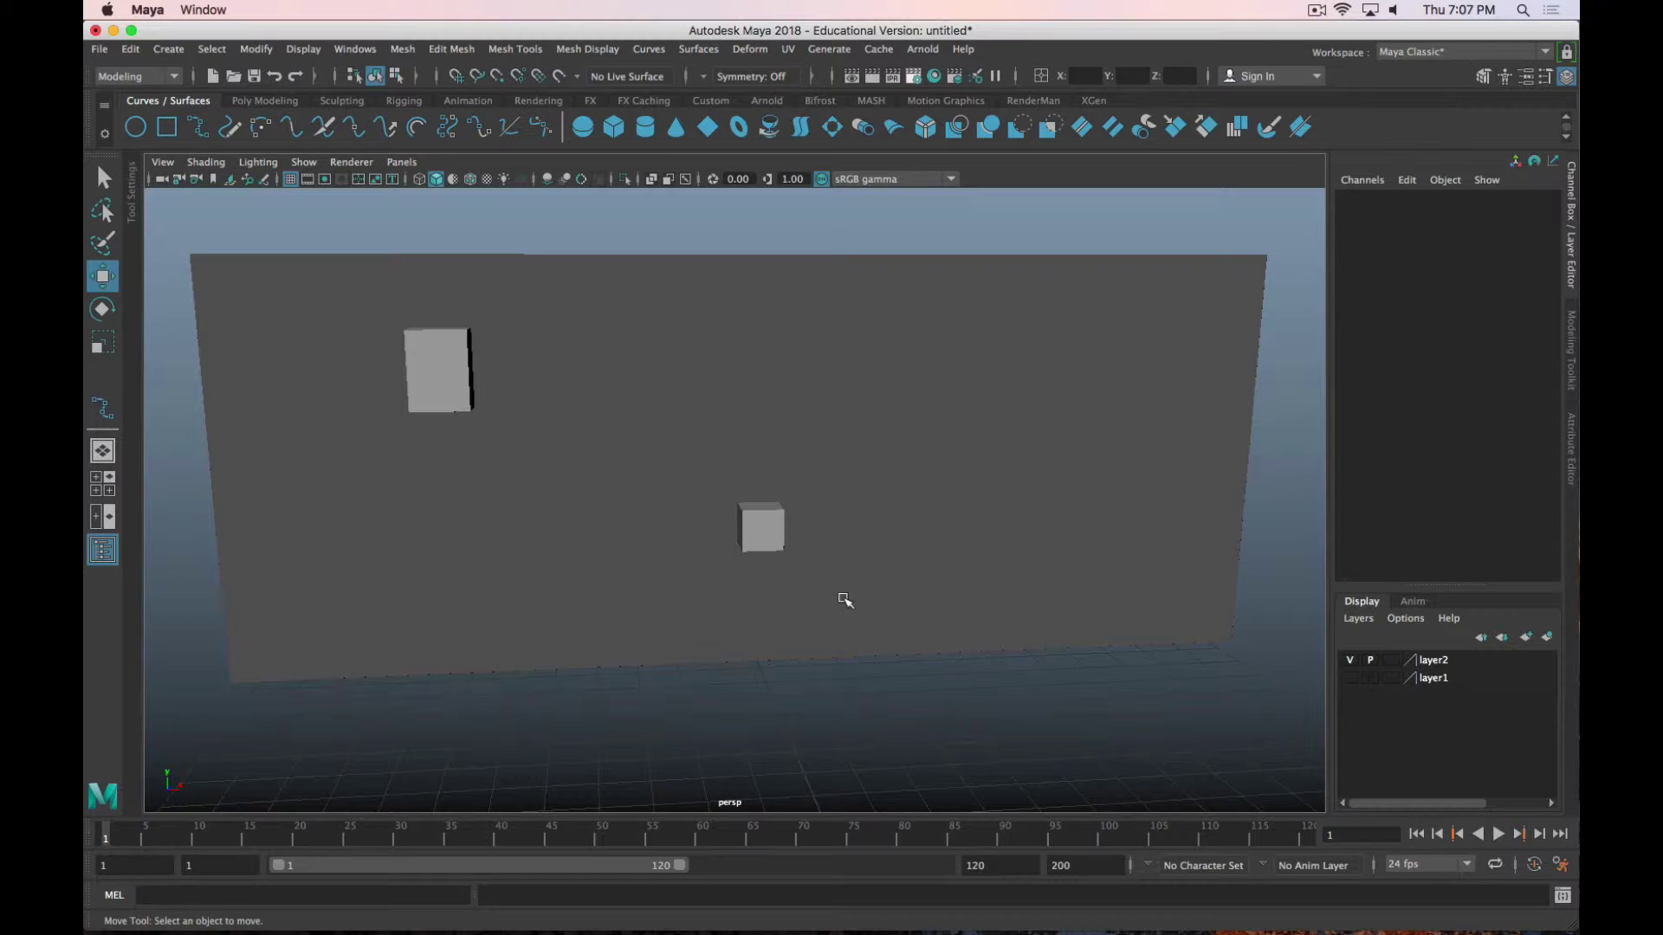
Maximise the front view from the four-view layout, framed closely on the tall and small boxes.
scroll(549, 475, up, 5)
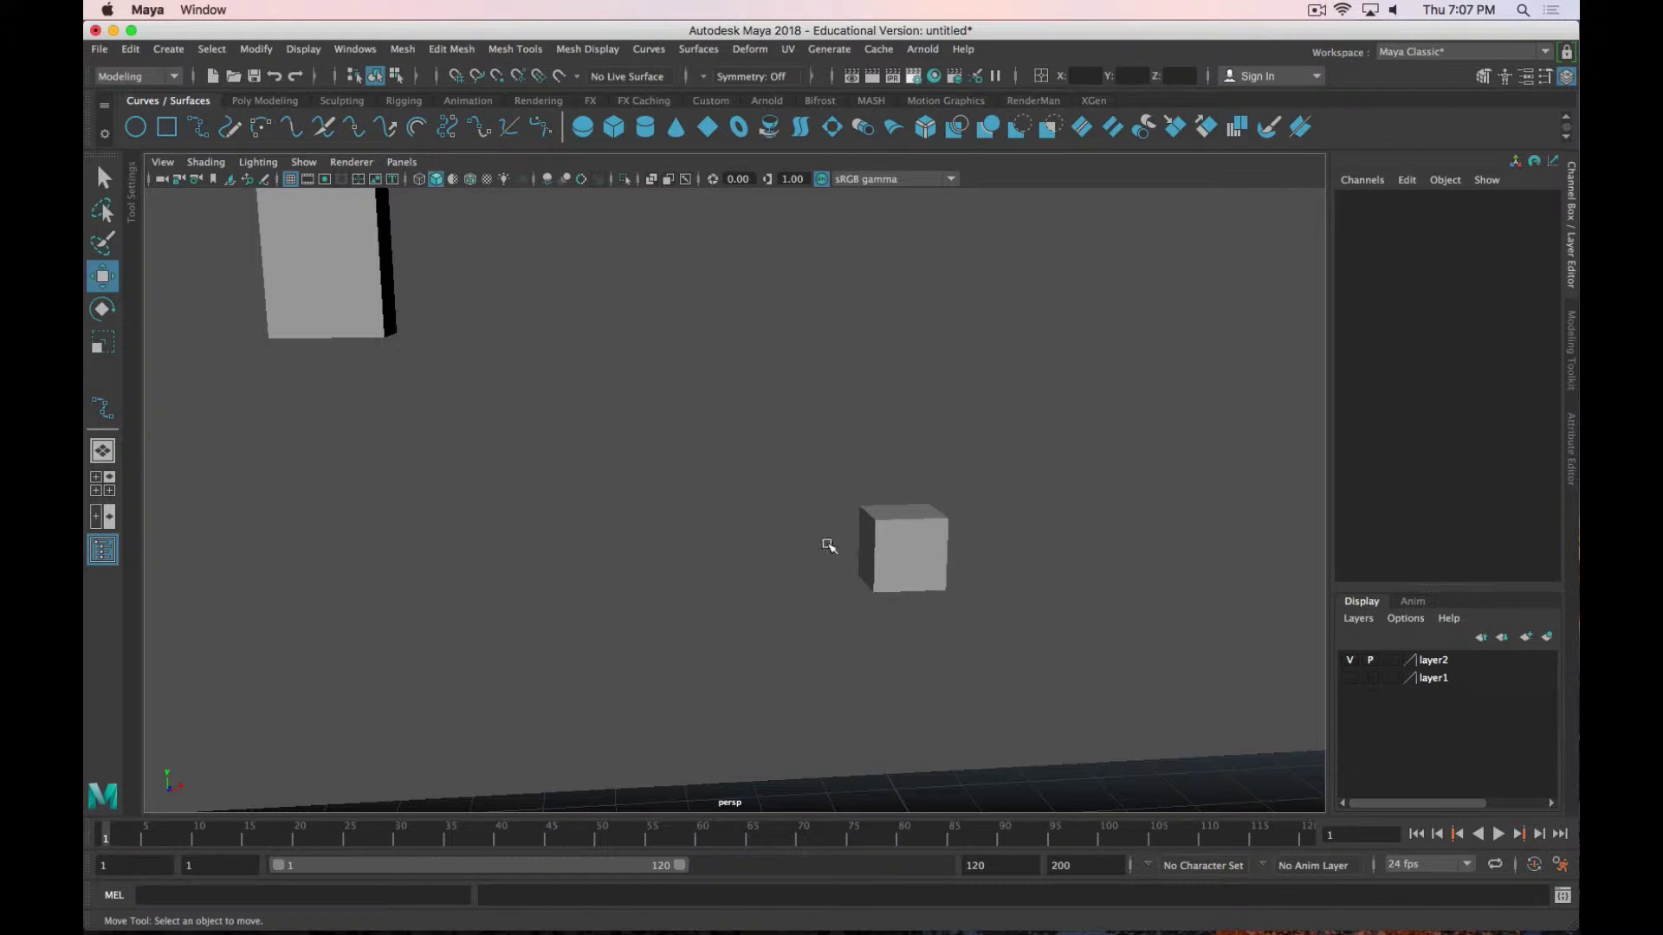
alt+middle_drag(758, 459, 738, 497)
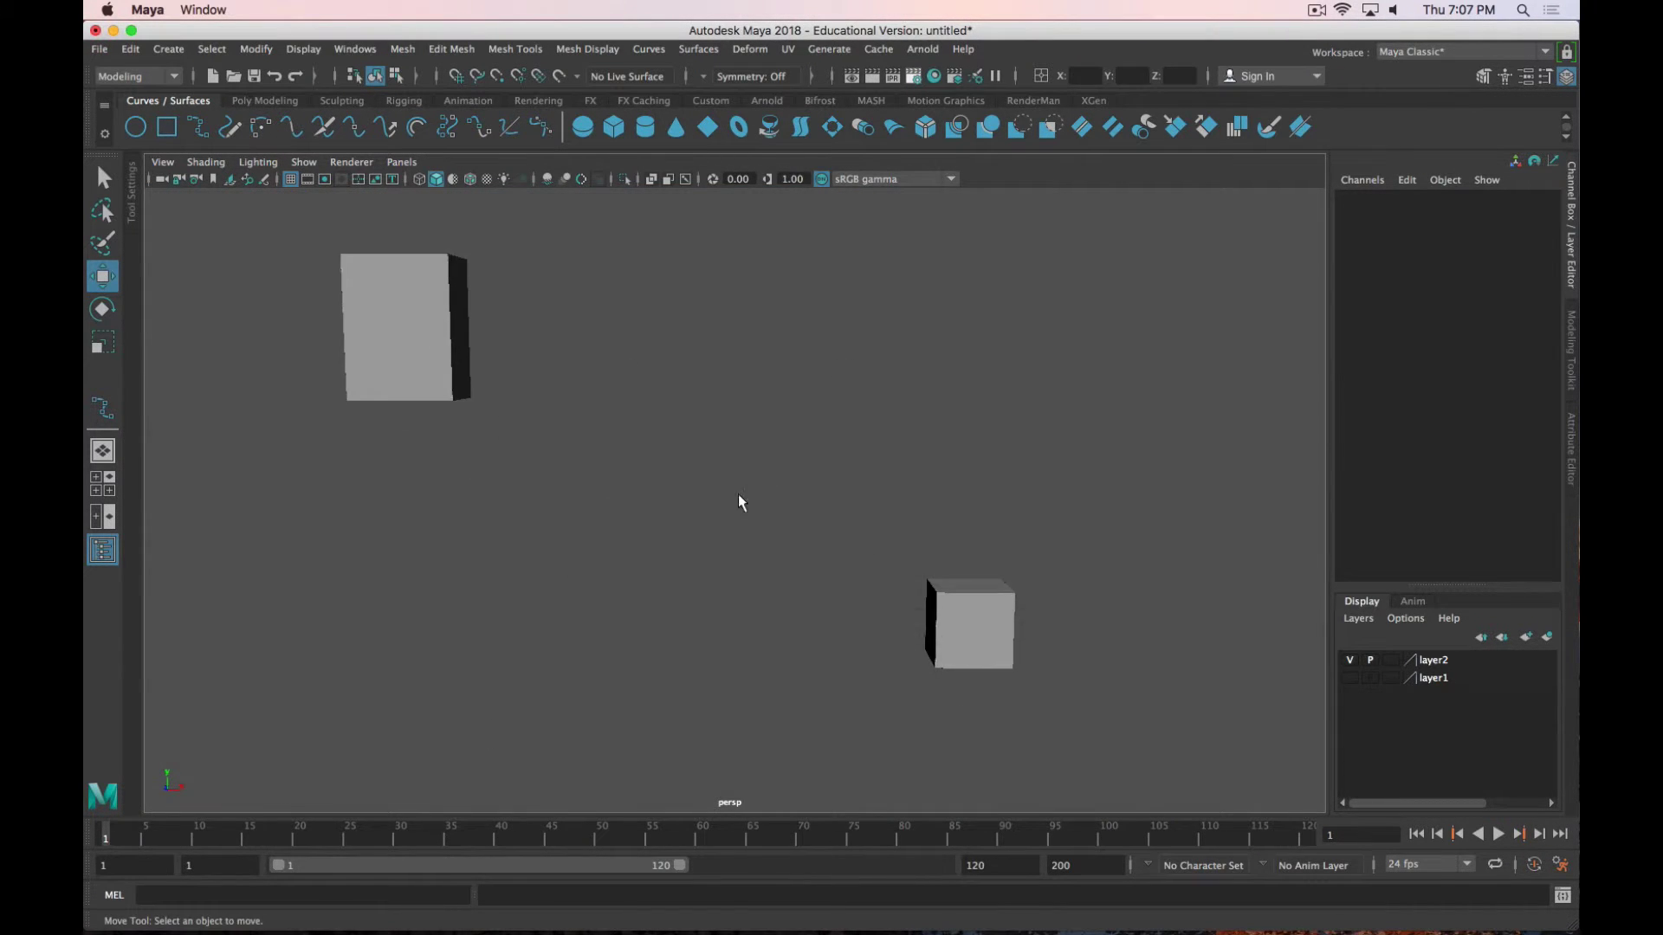
key(space)
key(space)
scroll(565, 660, up, 3)
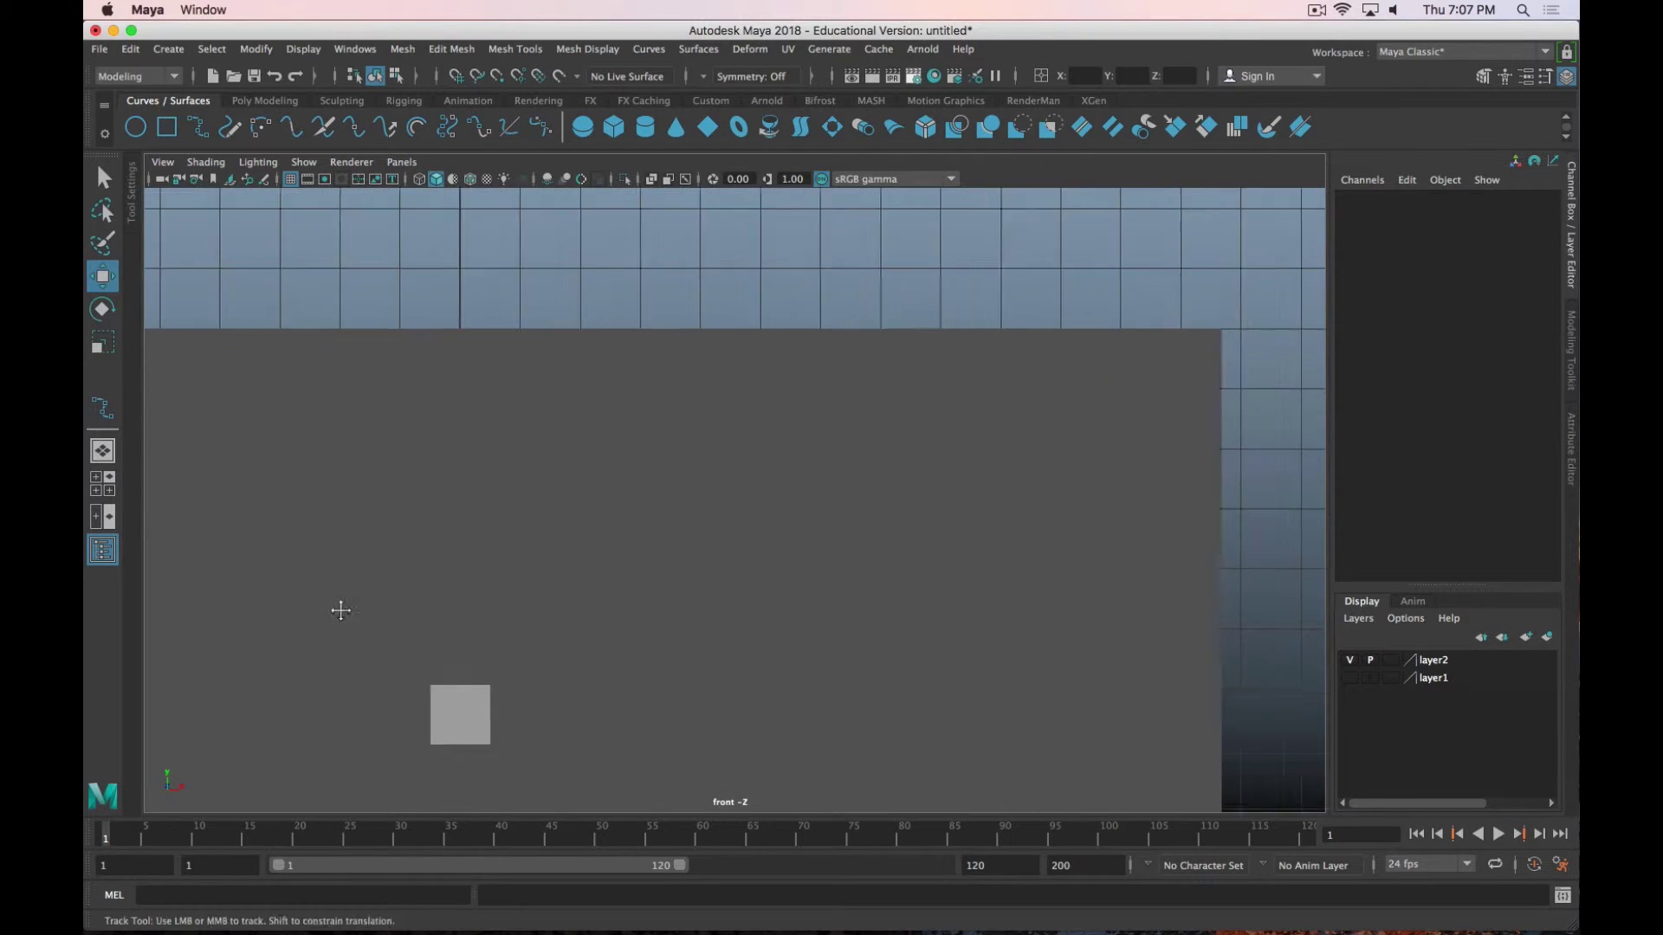
alt+middle_drag(338, 605, 782, 459)
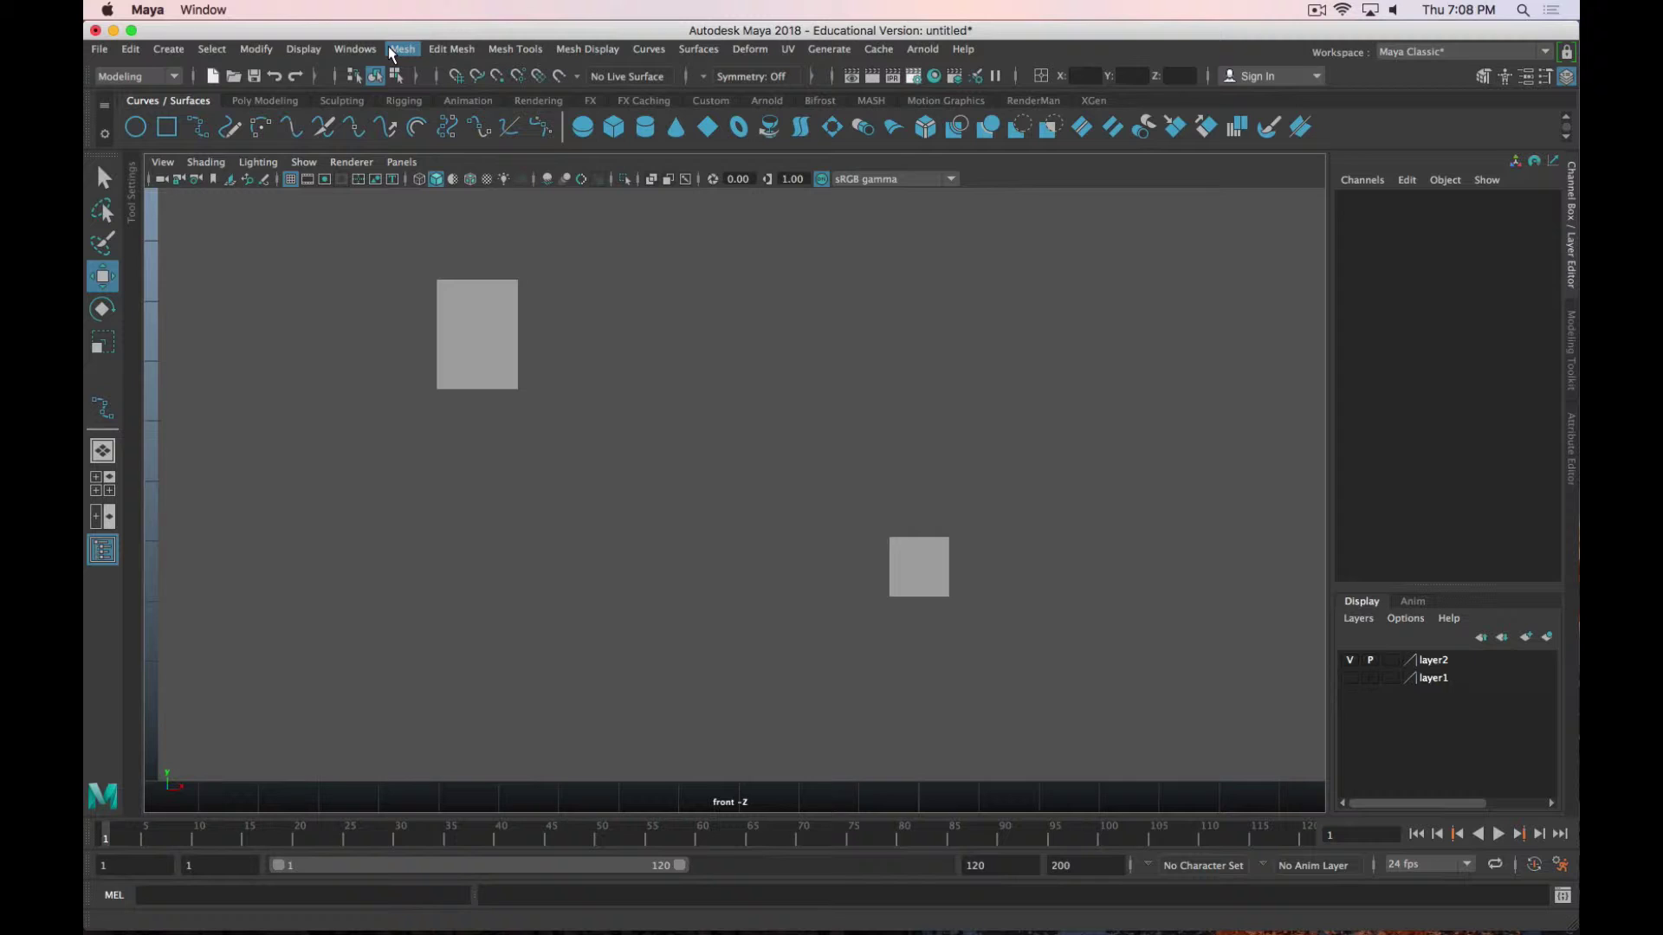
Start an EP curve with two points at the tall box's edge.
click(180, 52)
mouse_move(347, 184)
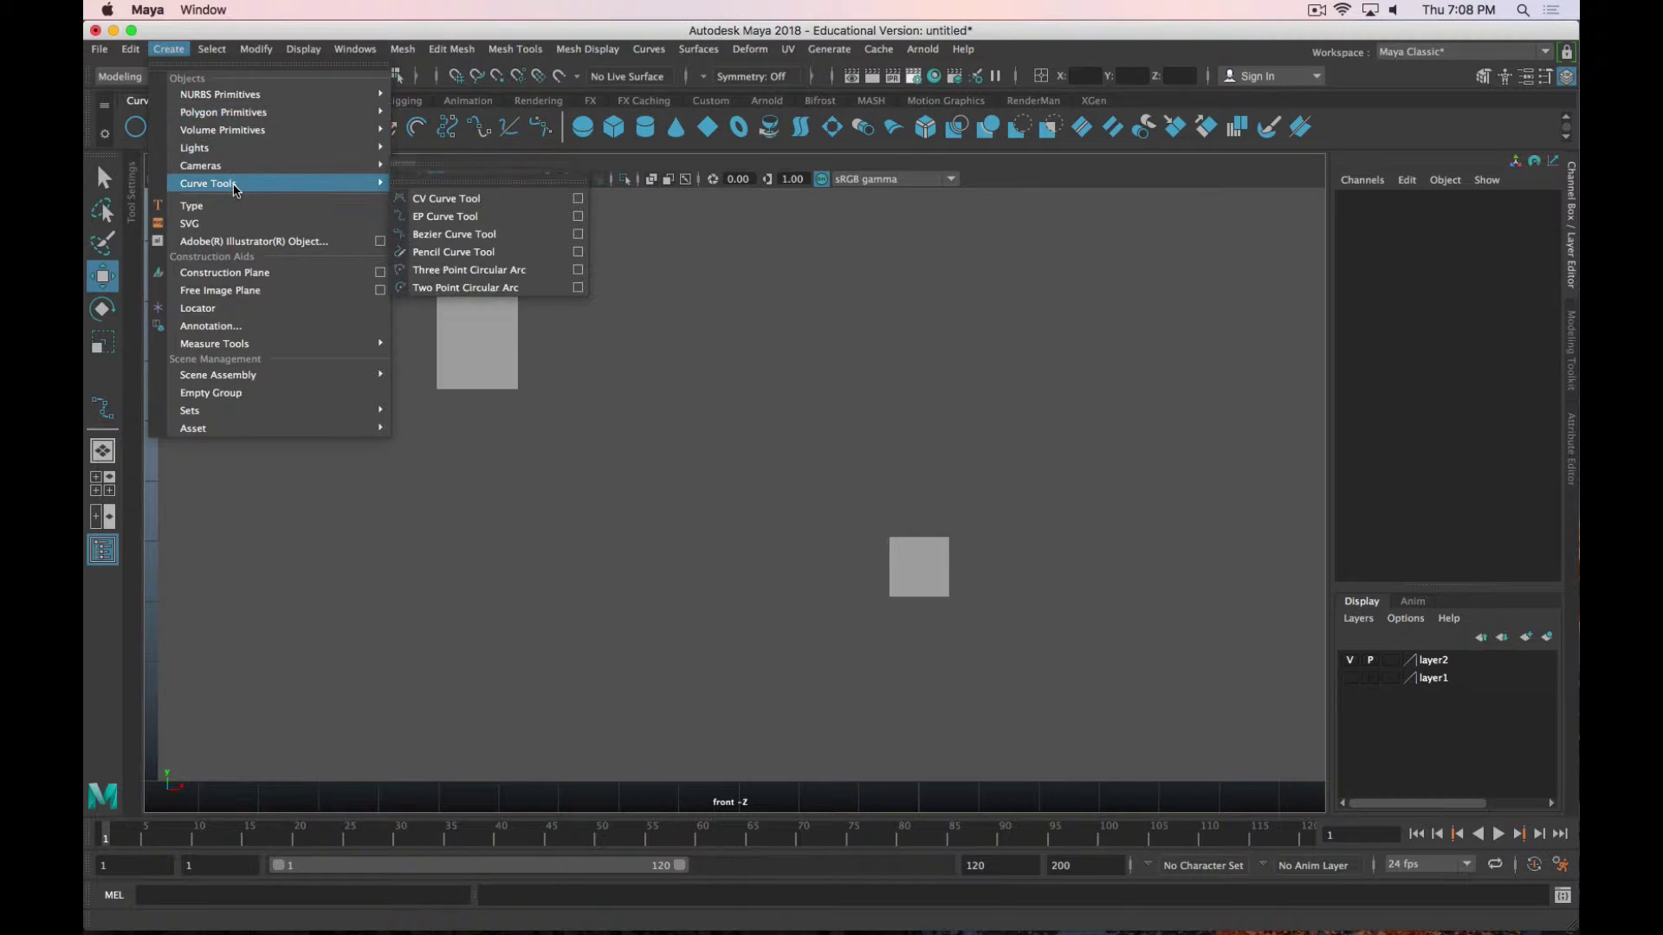
click(512, 223)
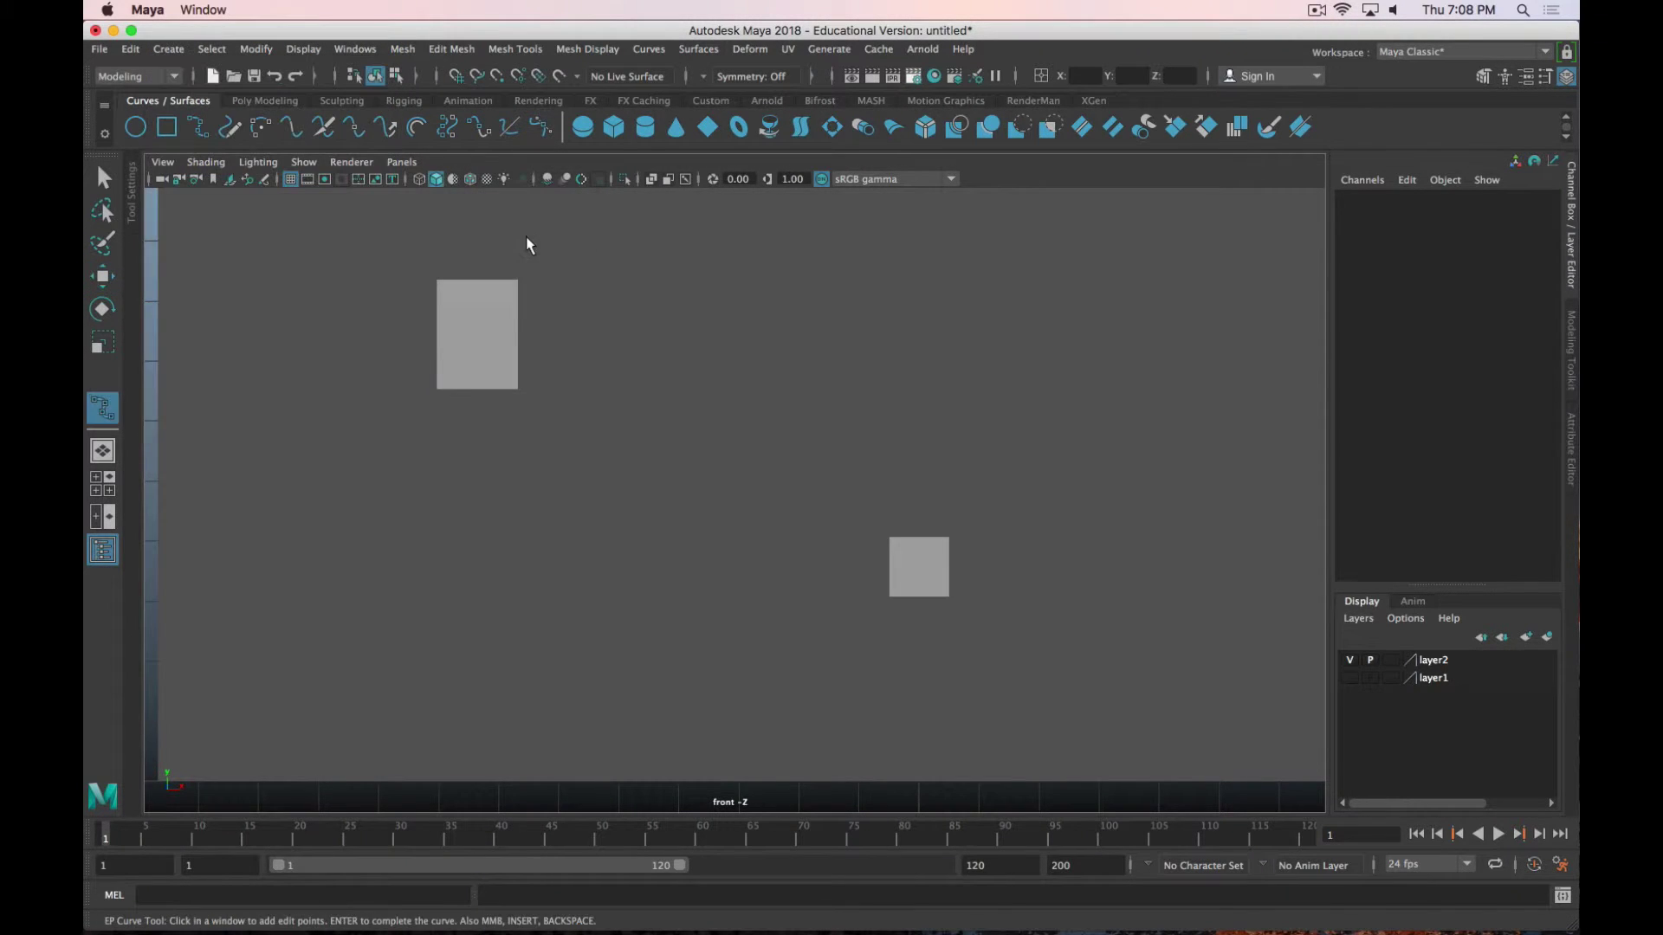
click(518, 366)
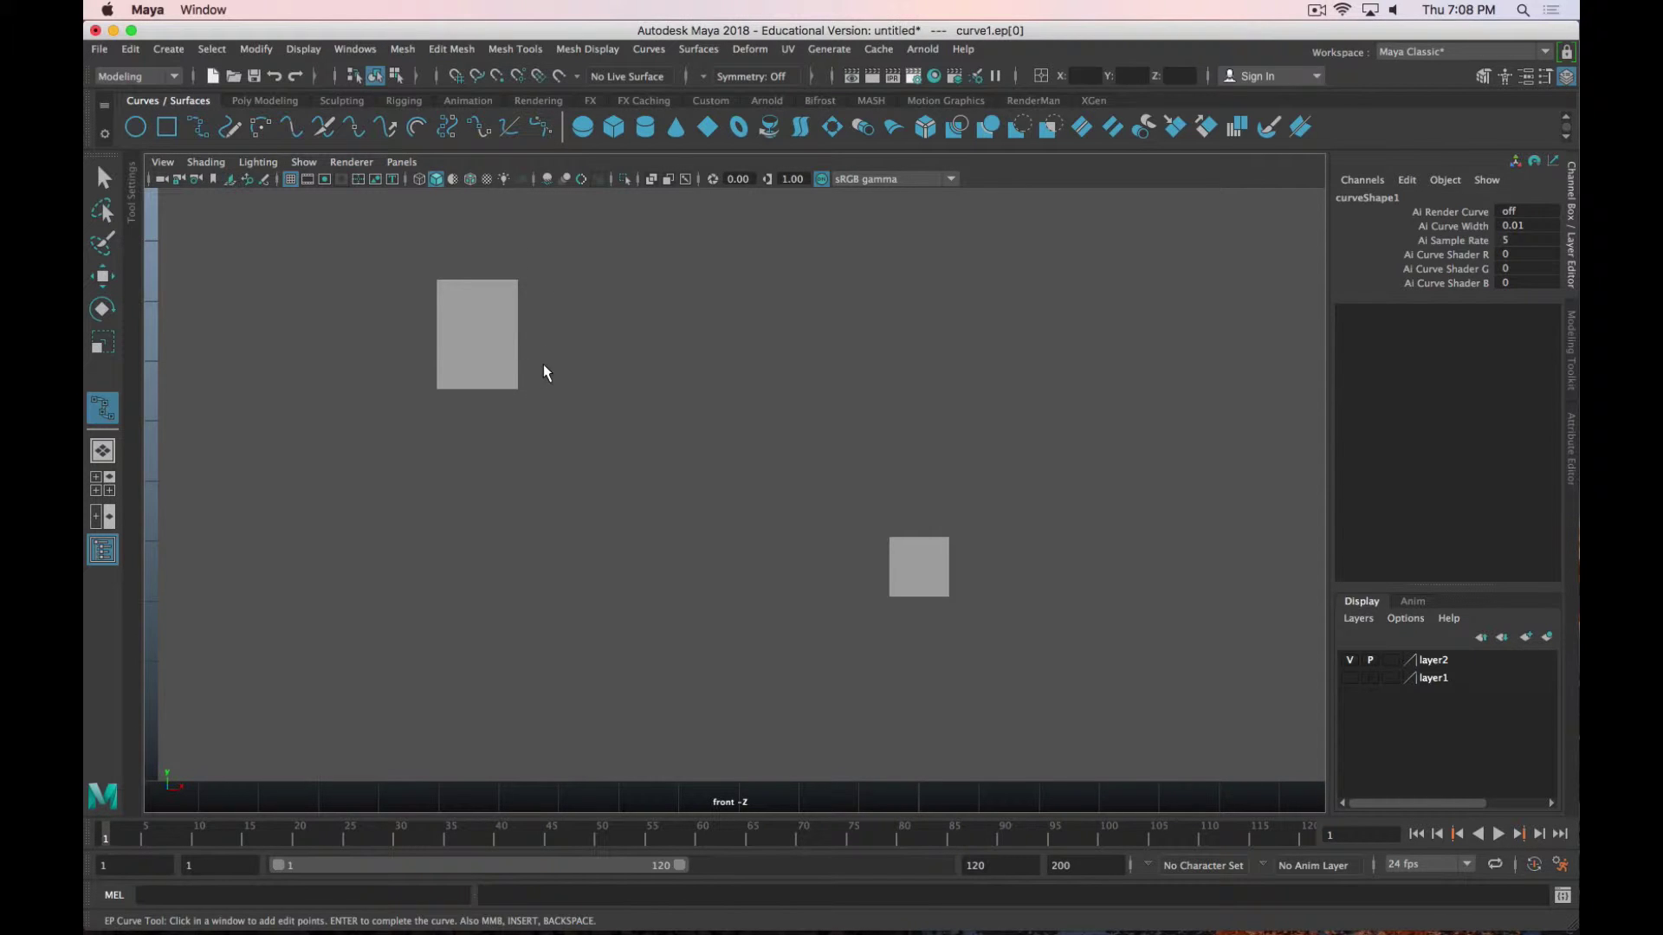
click(591, 363)
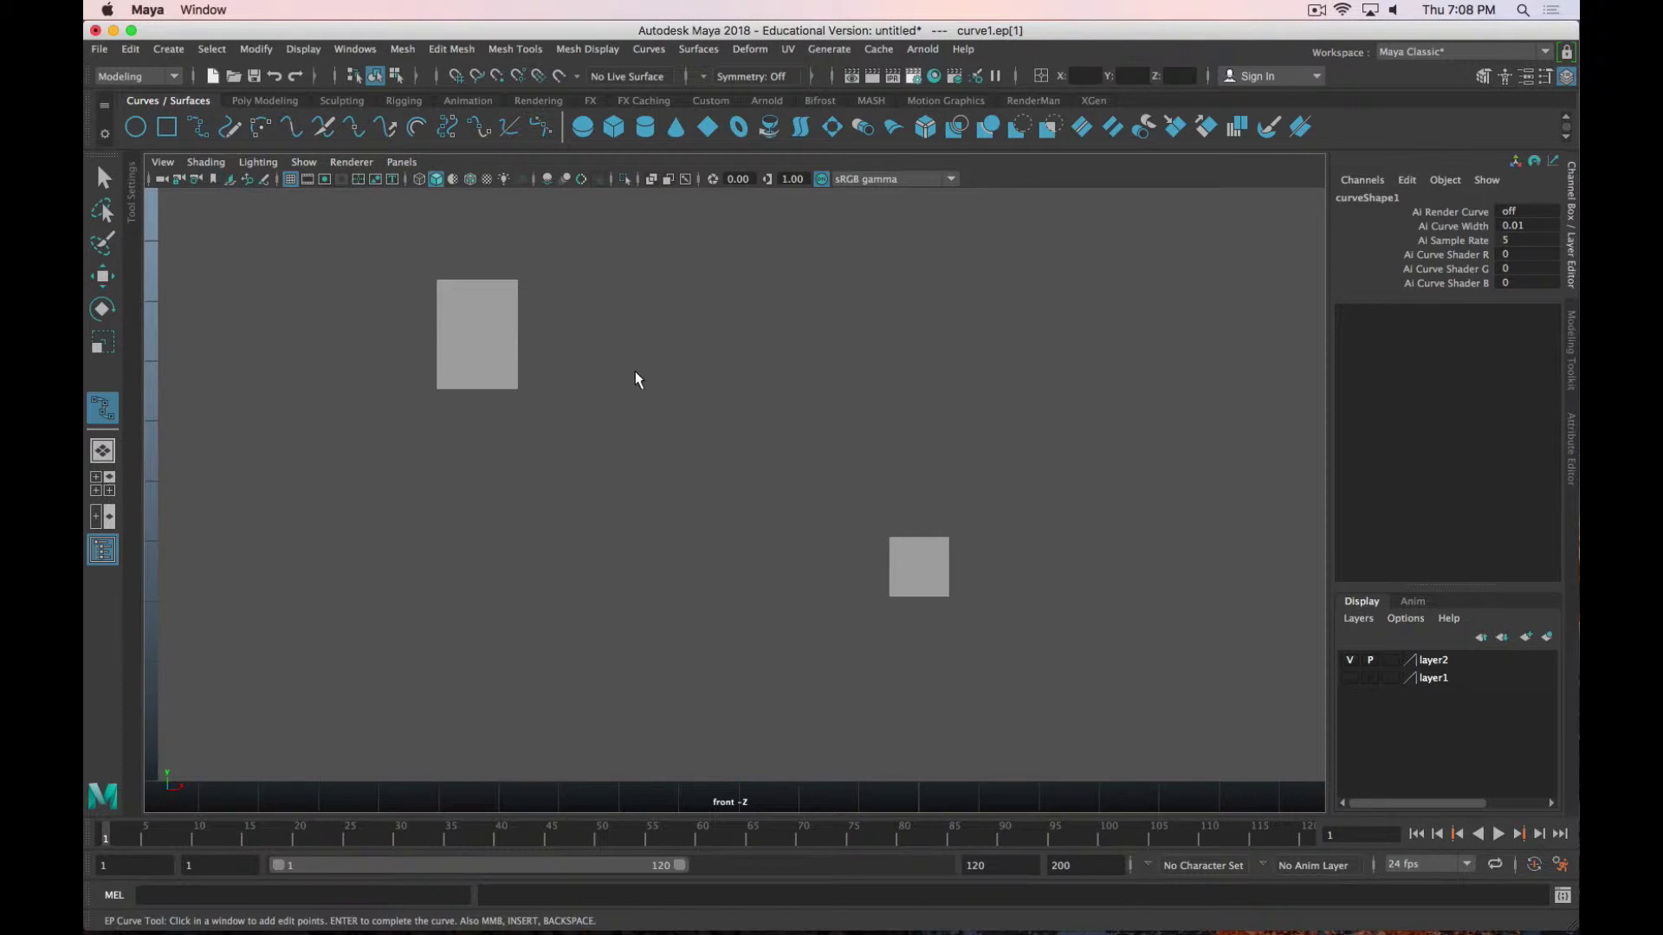
In wireframe, continue the curve down, across and up, ending at the small box's top.
key(4)
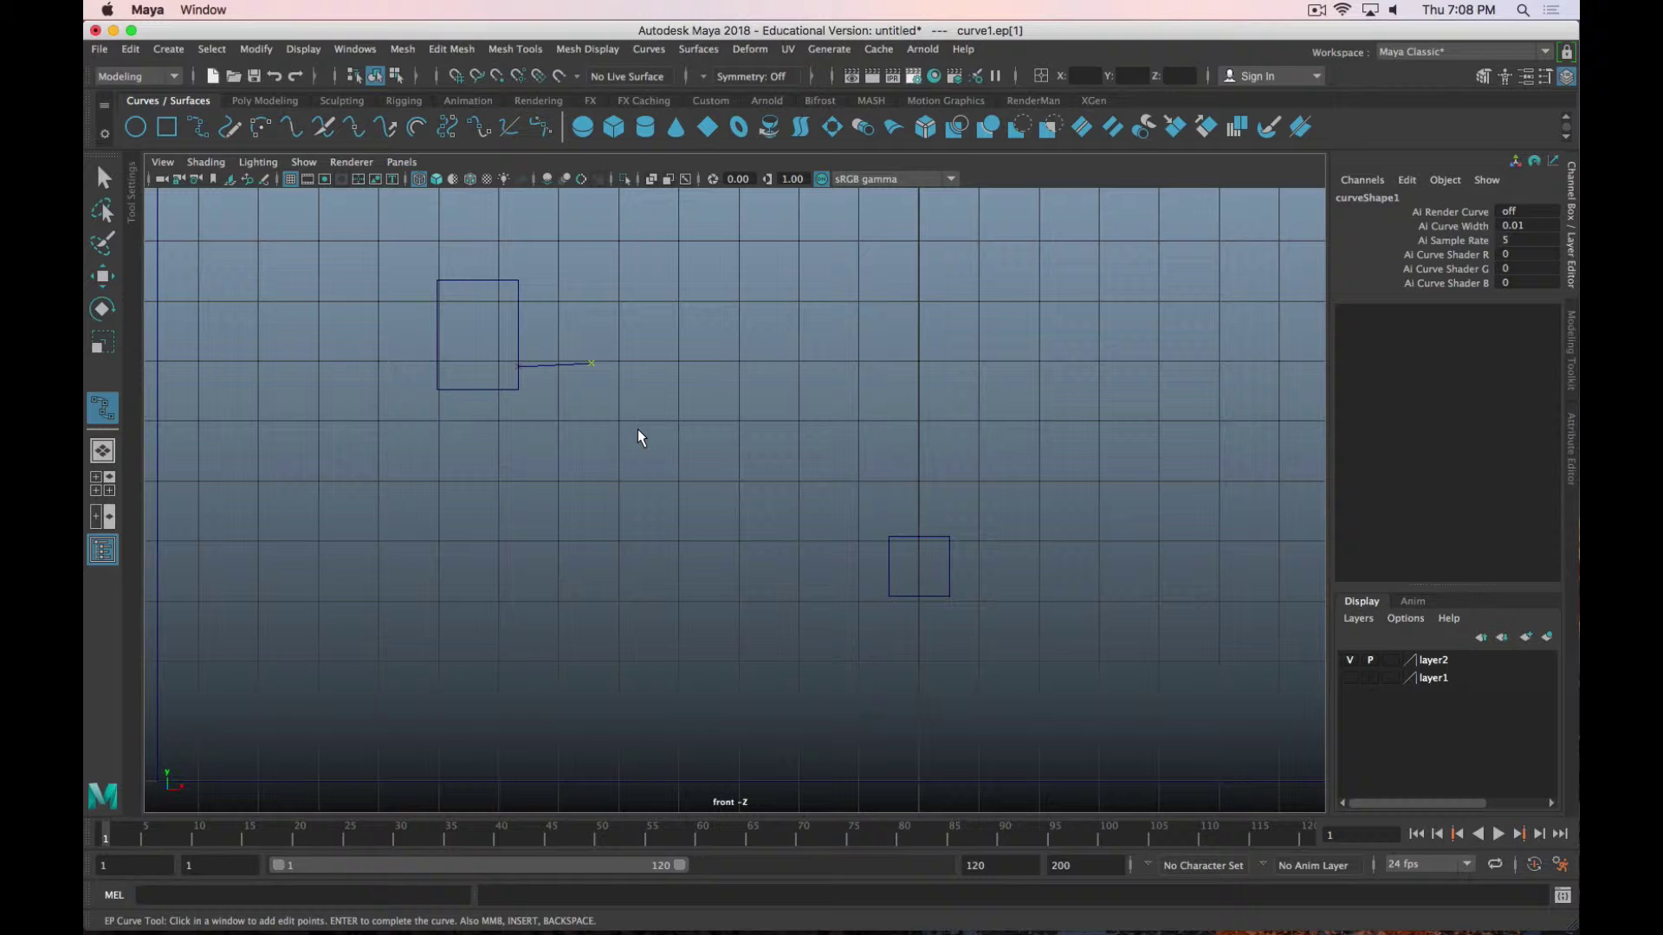
click(595, 569)
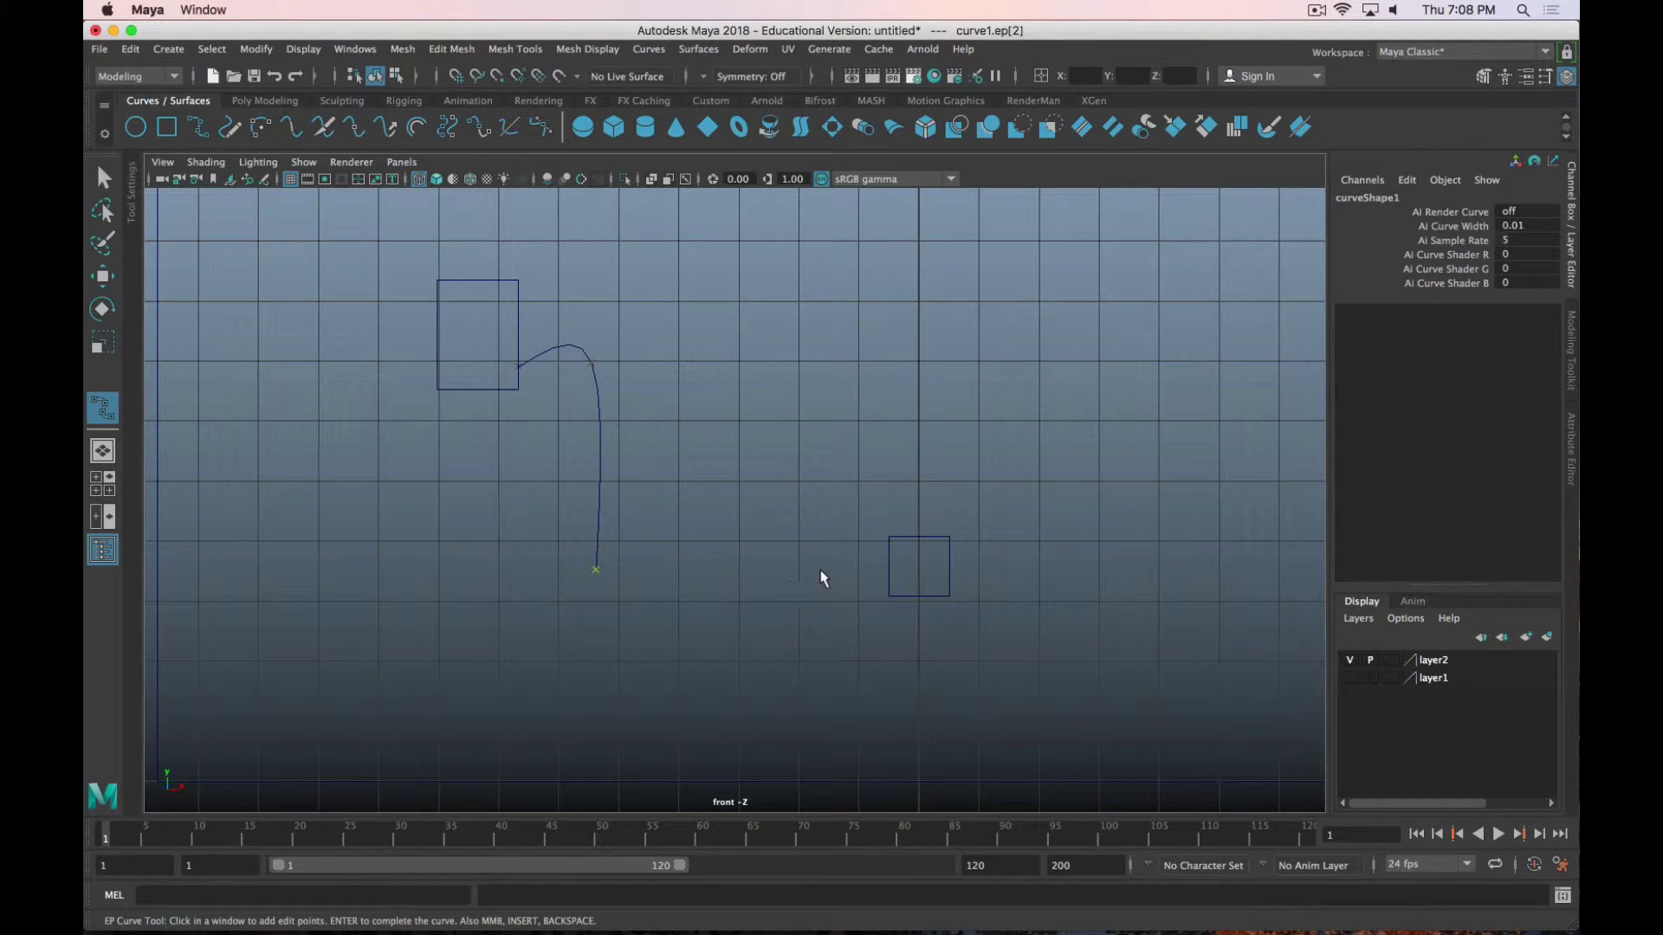
click(765, 576)
click(776, 473)
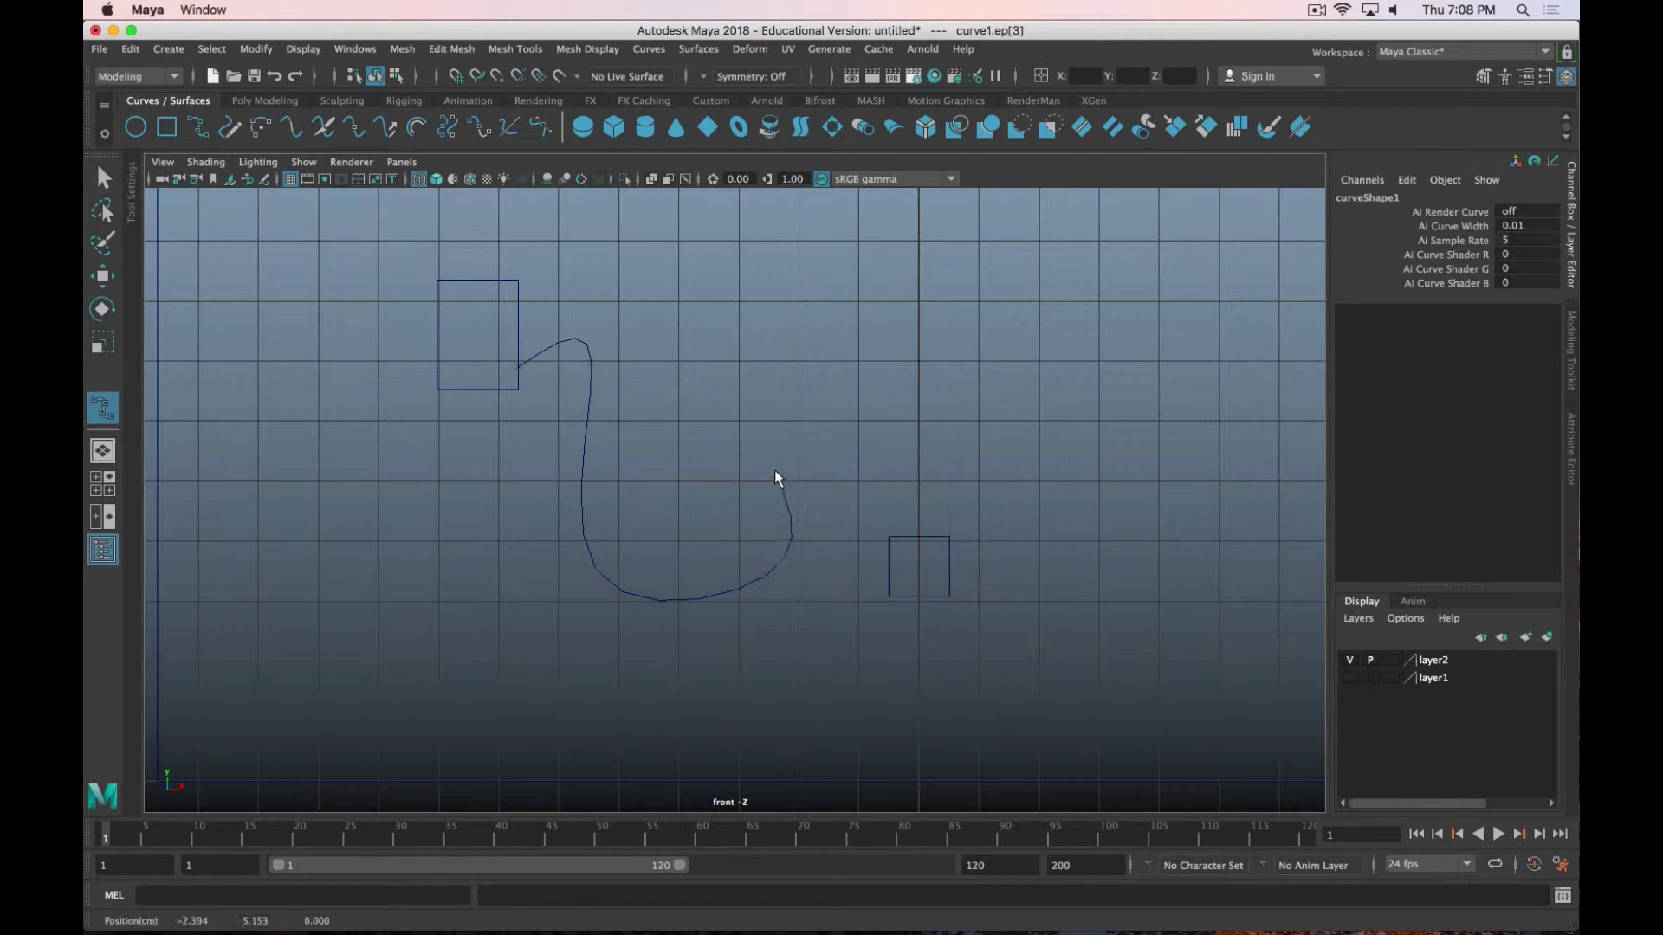
click(903, 470)
click(915, 528)
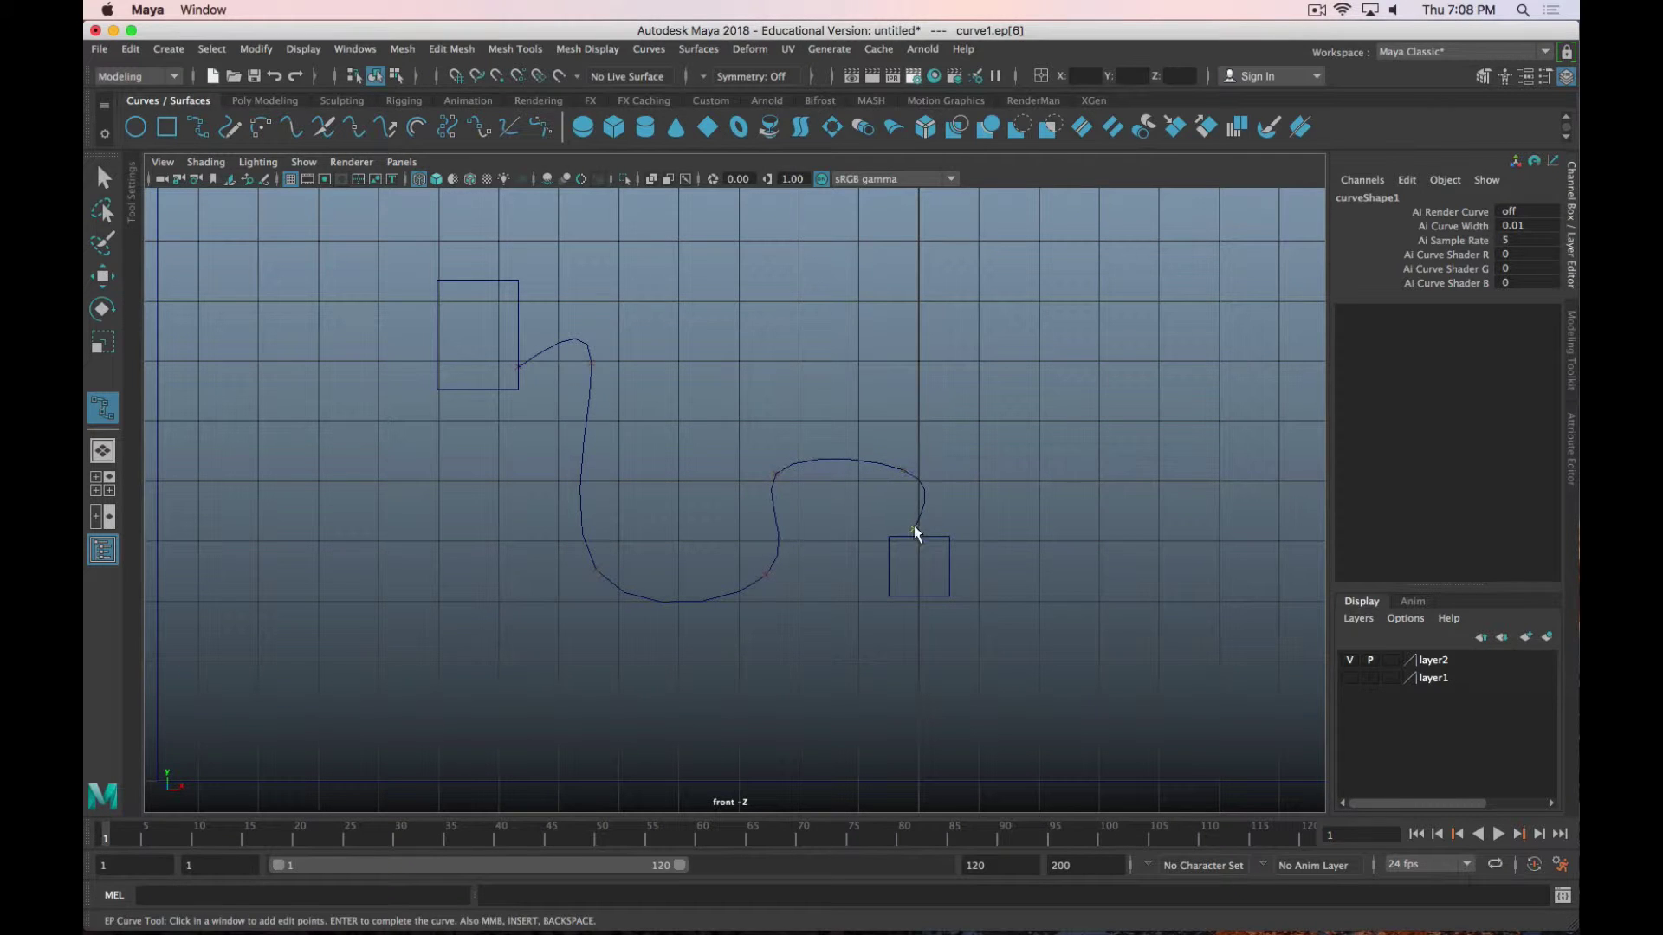
scroll(861, 584, up, 2)
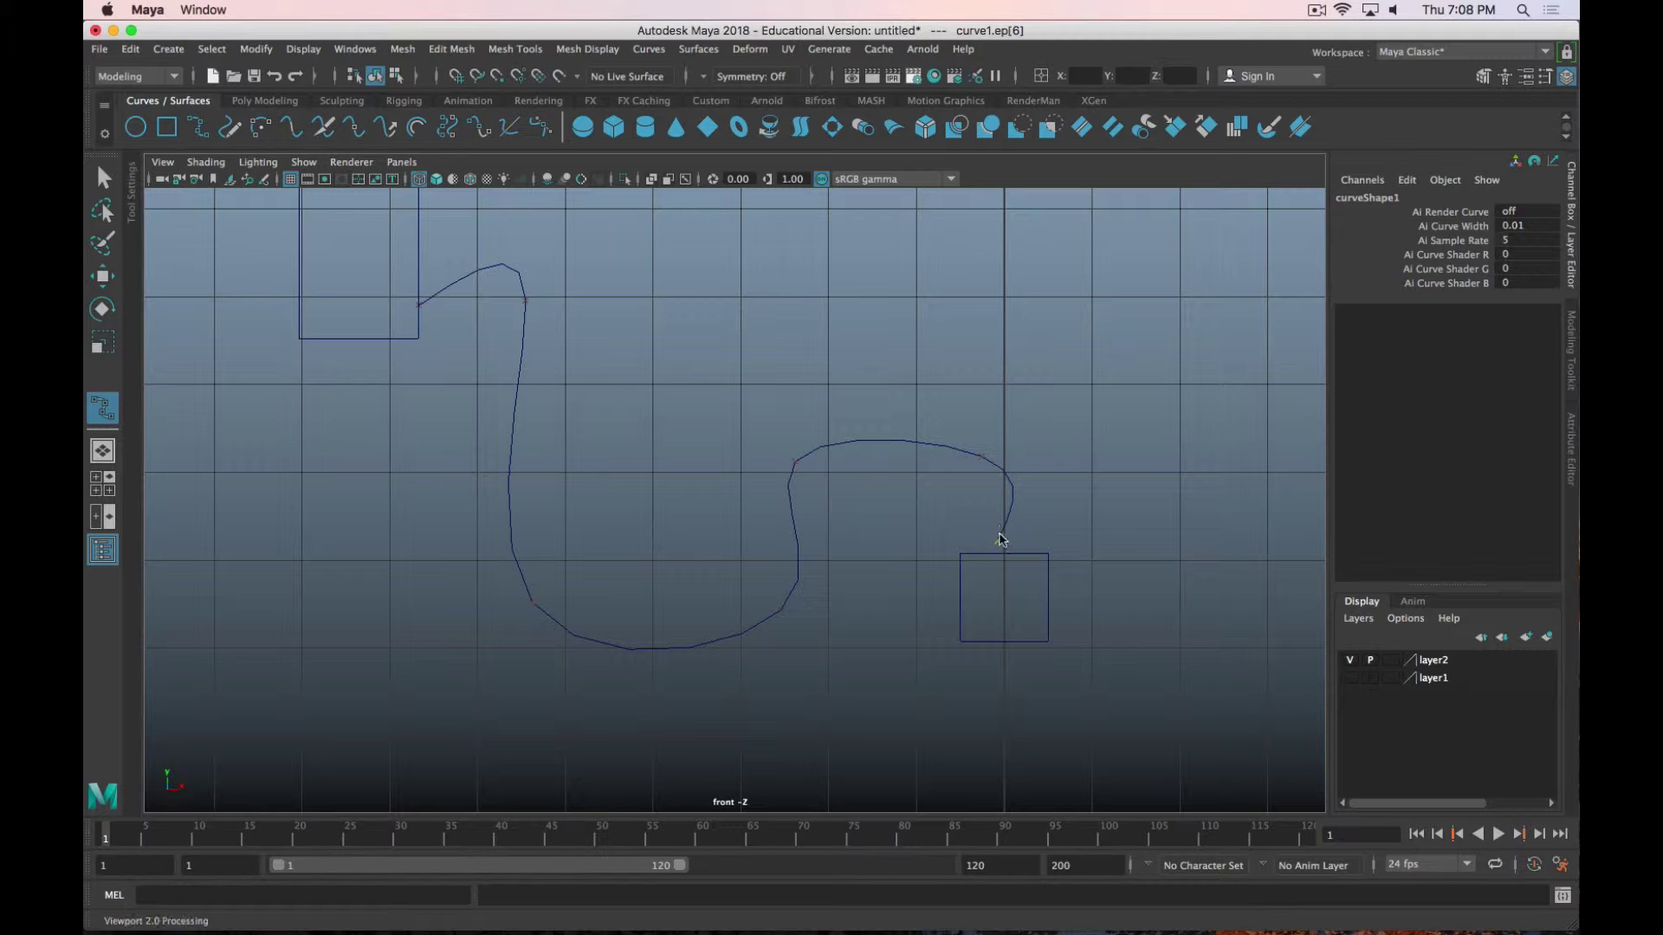
right_drag(998, 537, 915, 464)
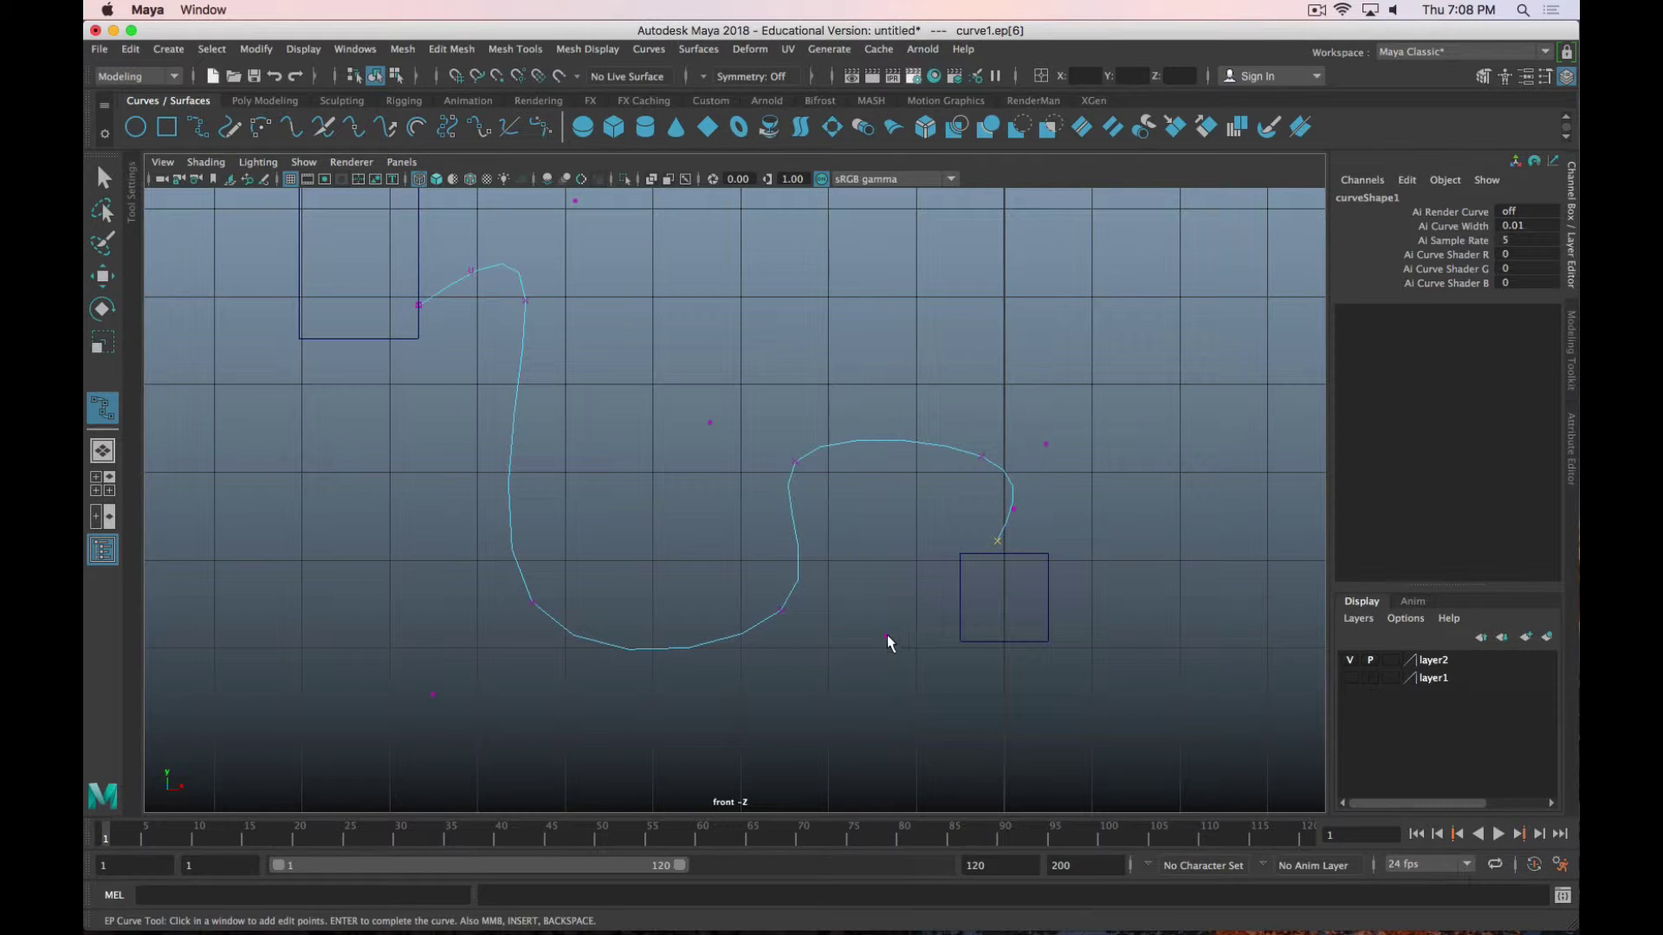
Enter control vertex editing and pull the lower vertex up with the Move tool.
key(z)
key(q)
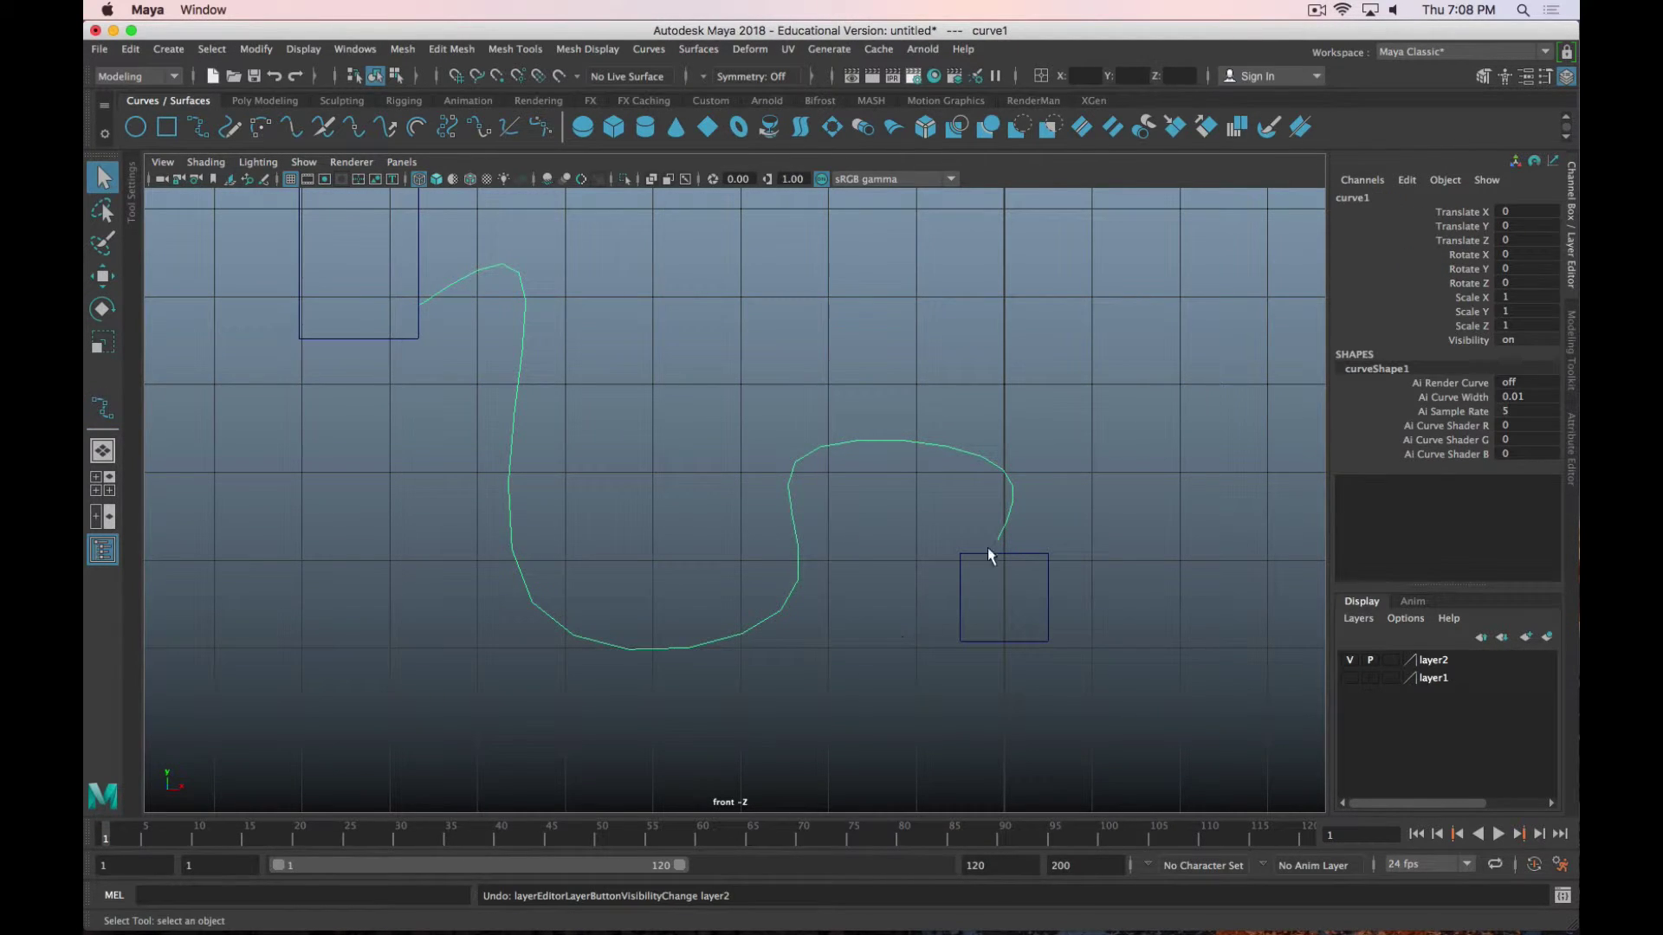
right_drag(1004, 522, 901, 454)
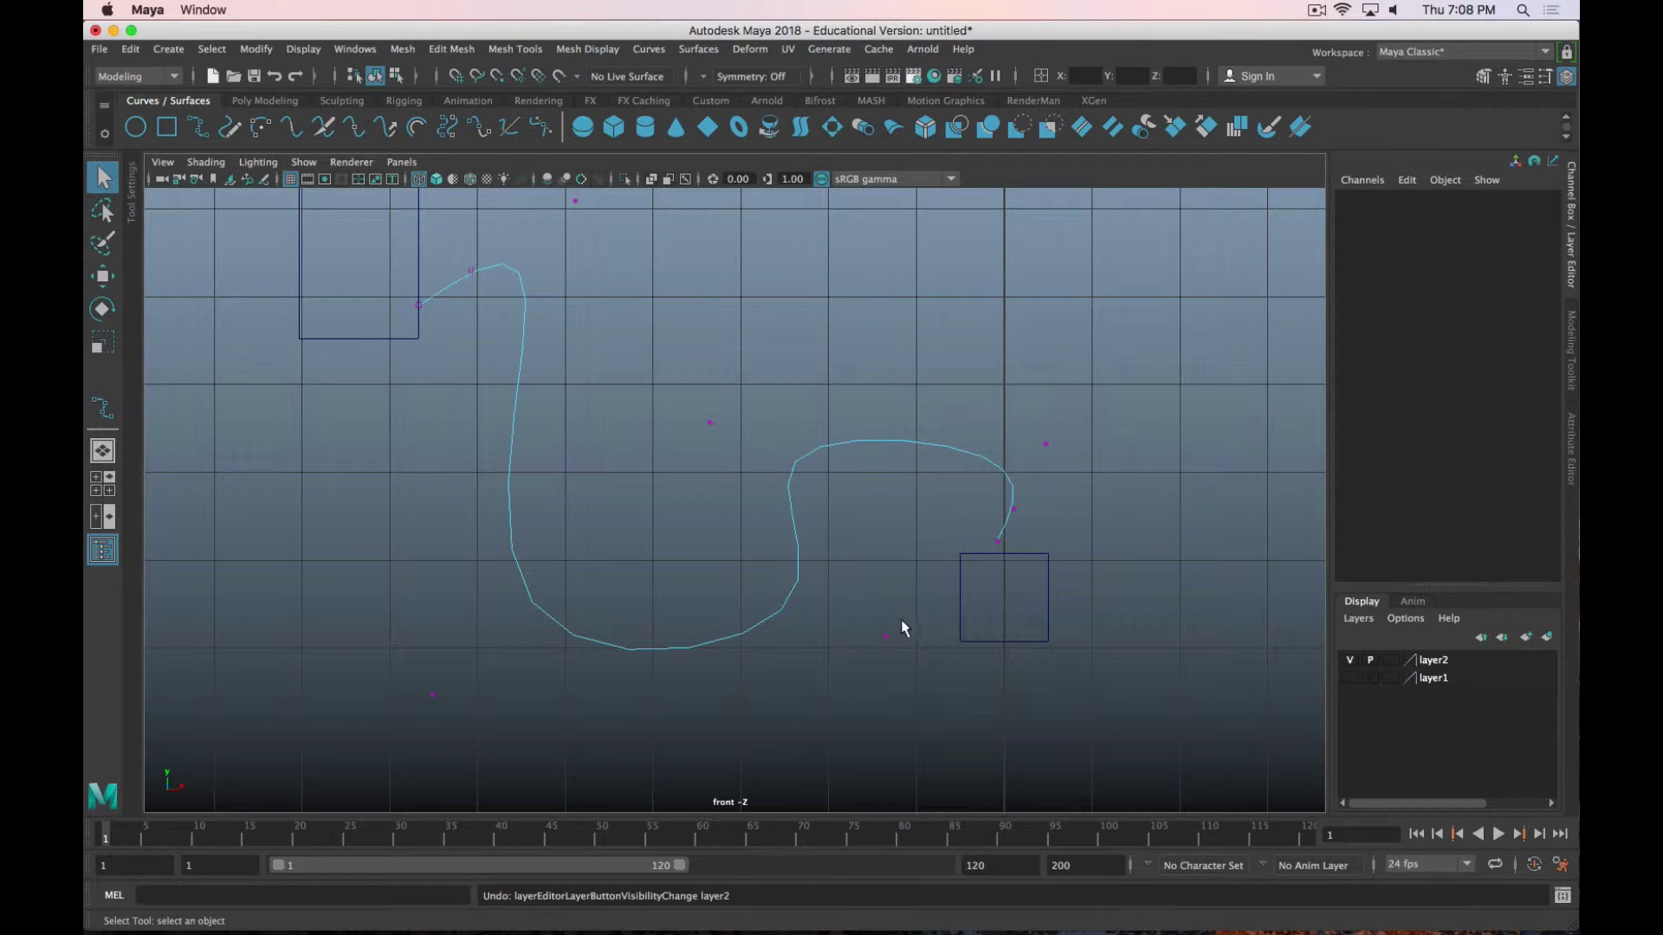
click(886, 636)
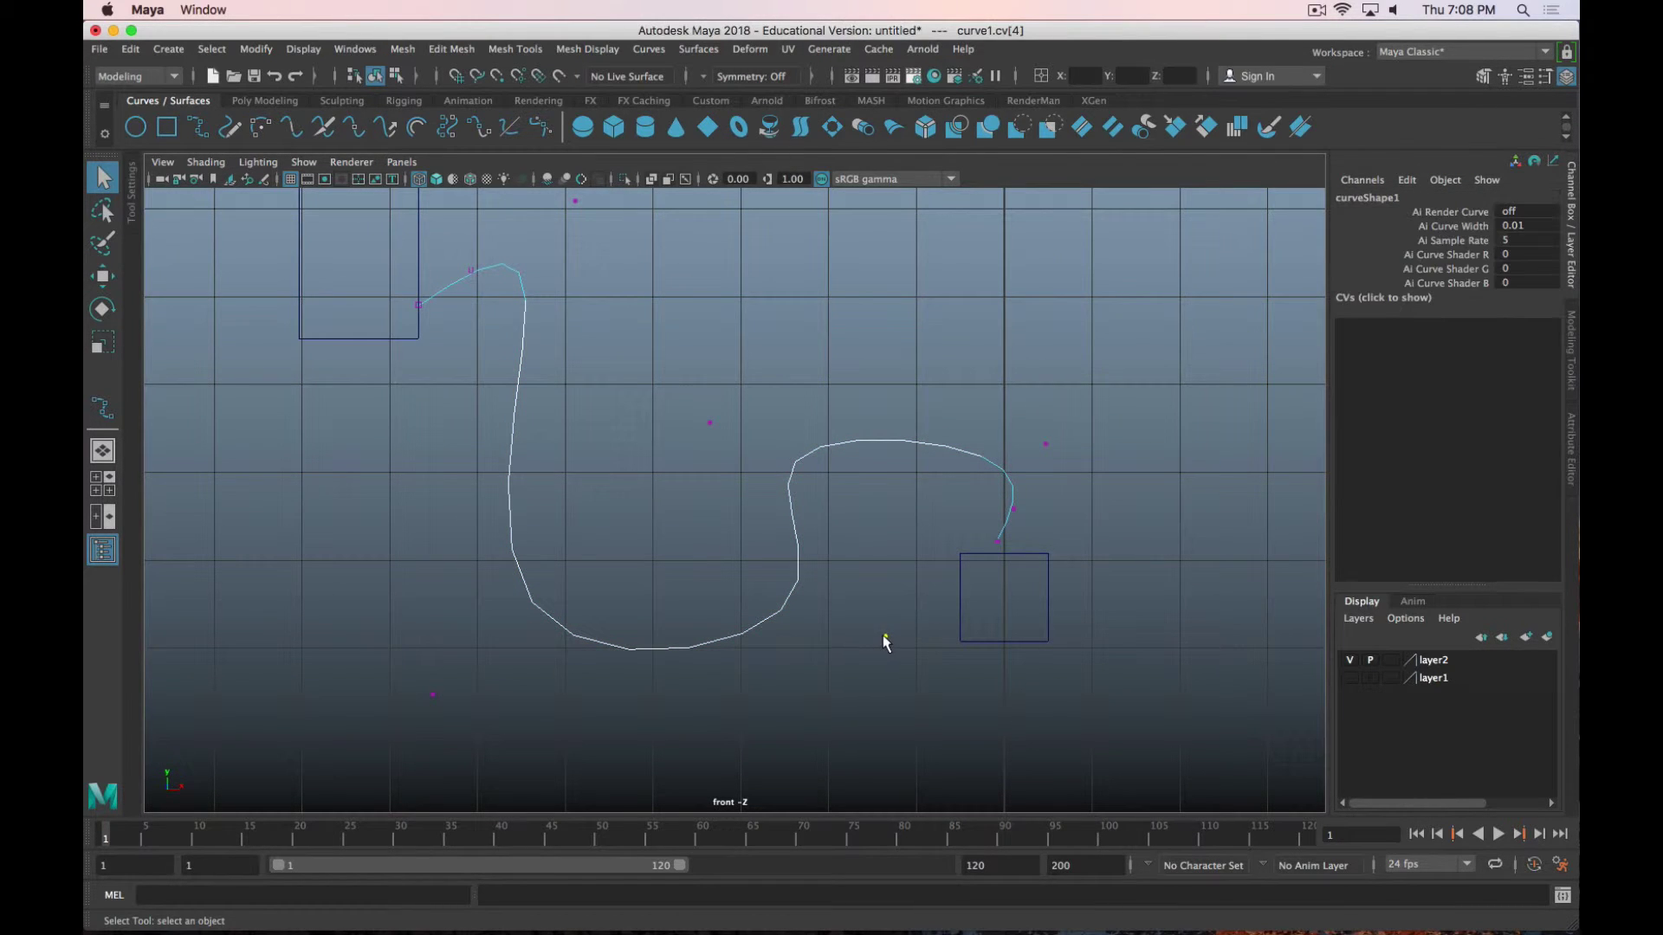
key(w)
mouse_move(886, 562)
mouse_down()
mouse_move(885, 603)
mouse_move(885, 500)
mouse_move(885, 587)
mouse_up()
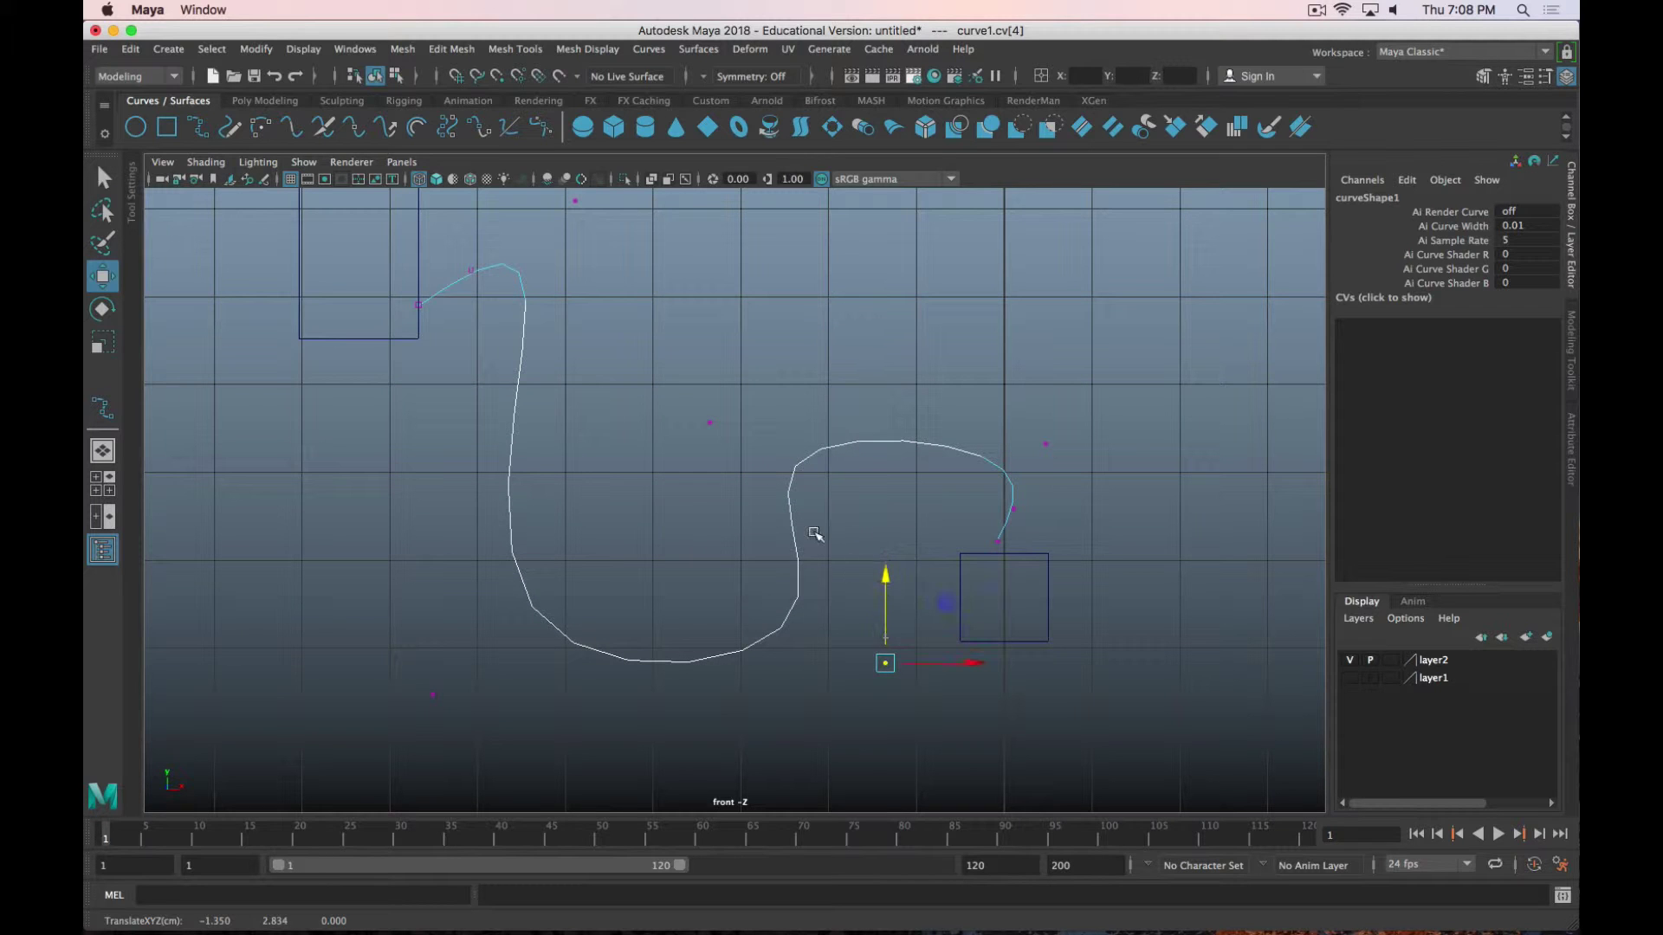
Flatten the upper bend and line the curve's end up to drop straight onto the small box.
click(715, 427)
click(710, 423)
drag(791, 415, 833, 446)
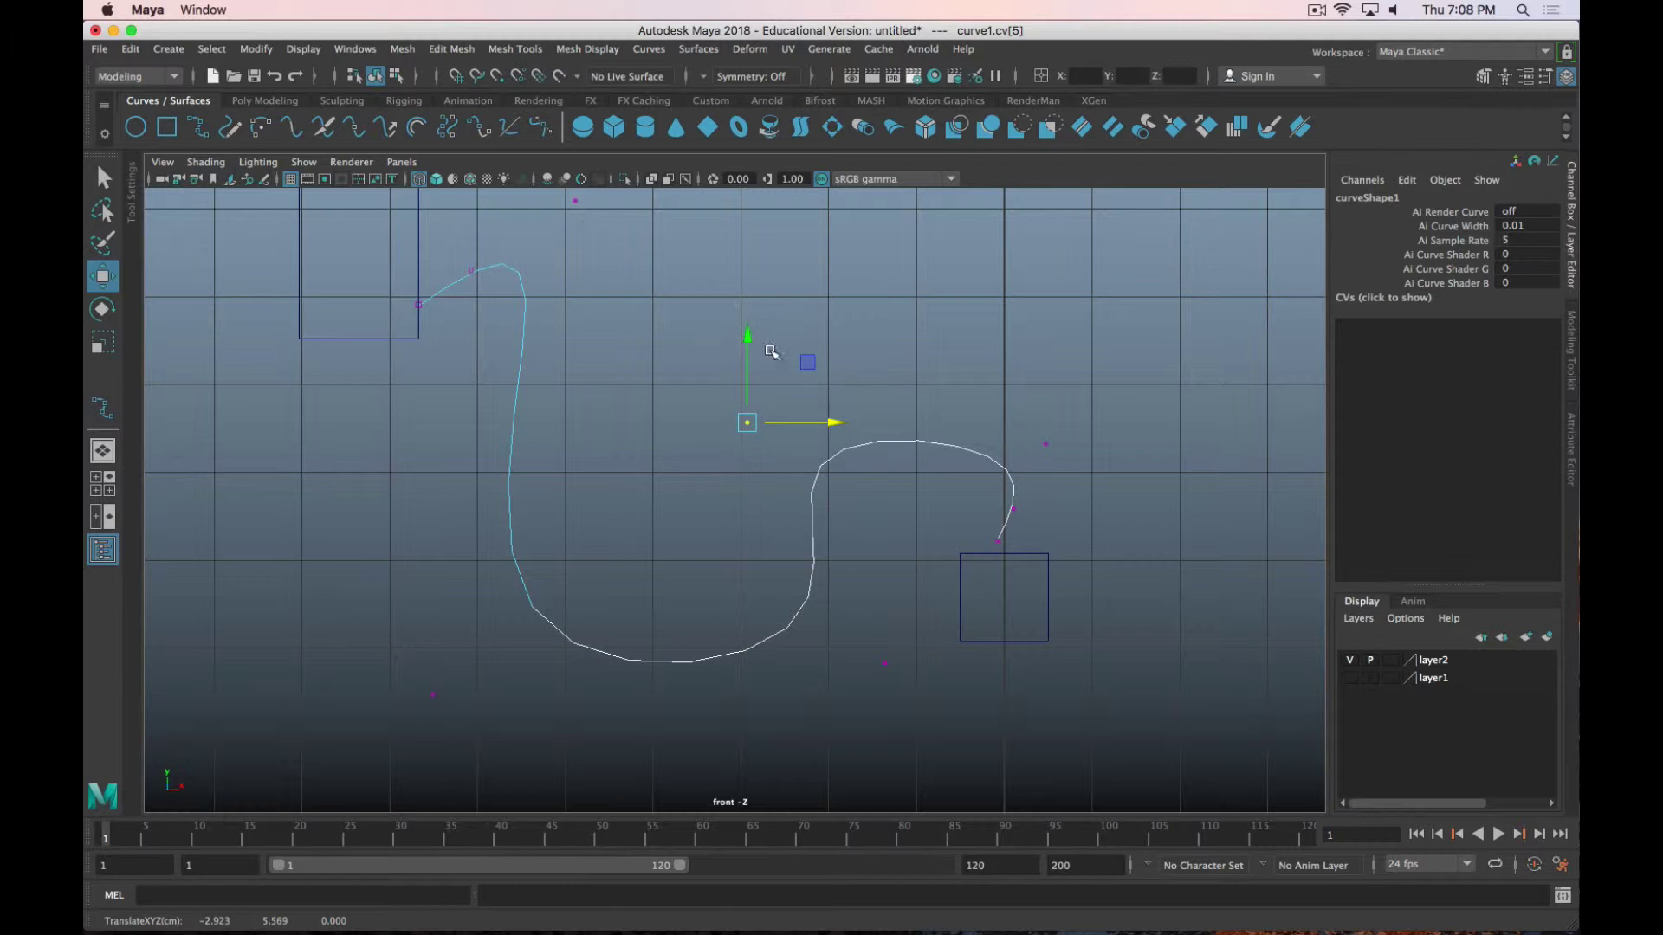
drag(770, 351, 770, 382)
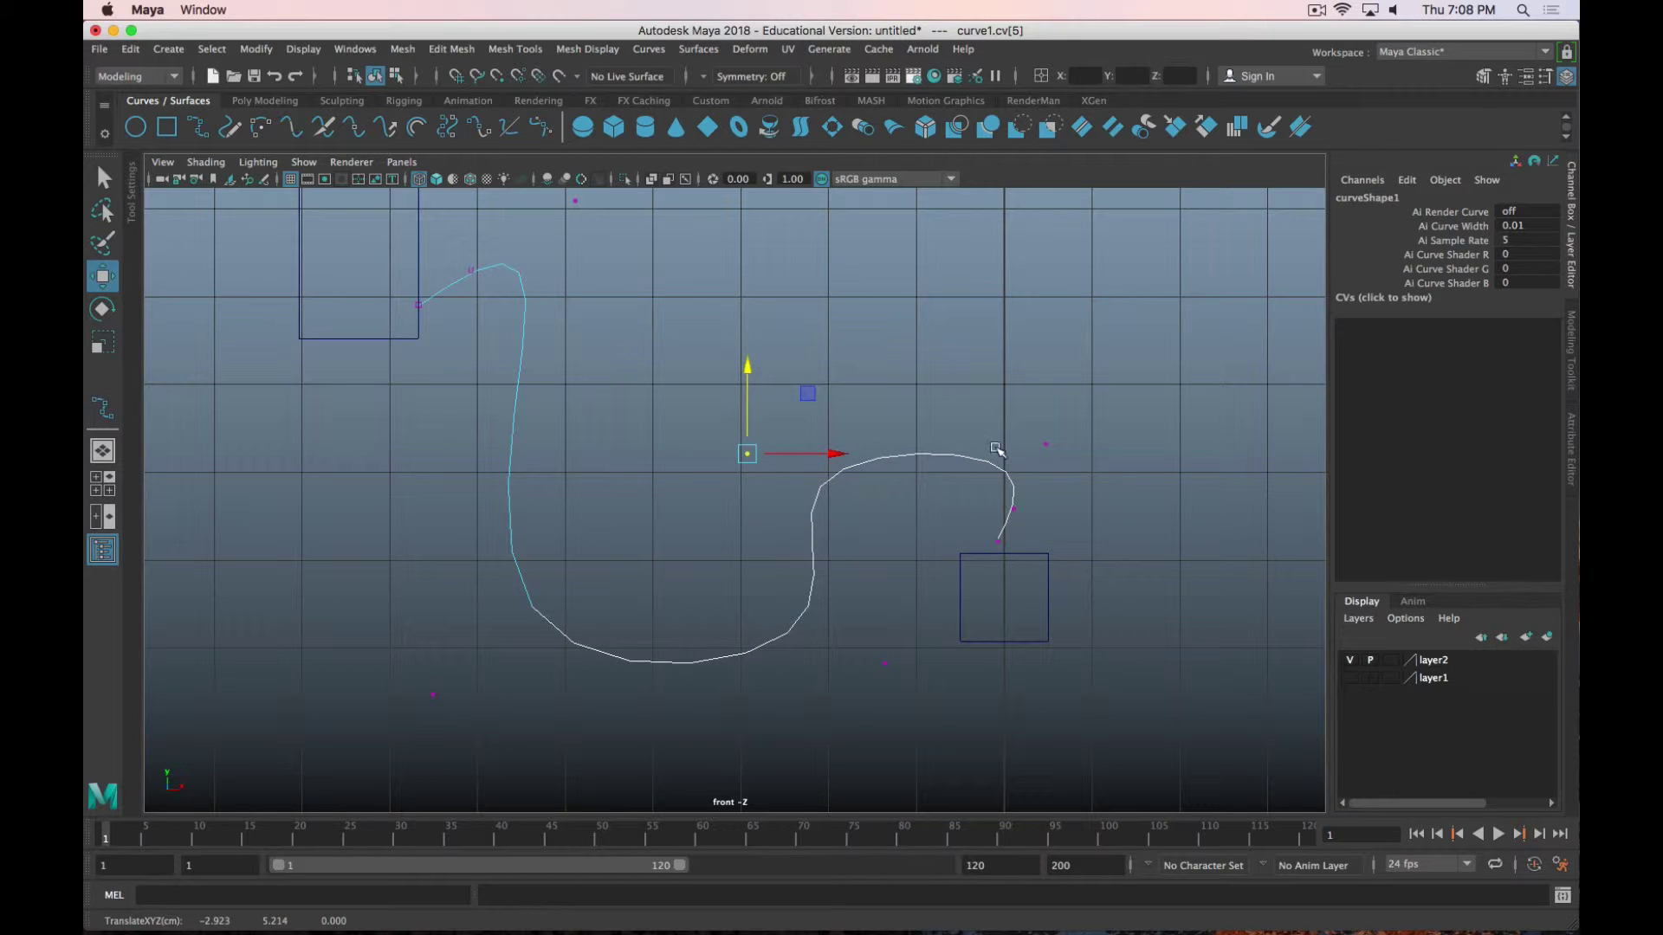
click(998, 539)
drag(1085, 542, 1102, 544)
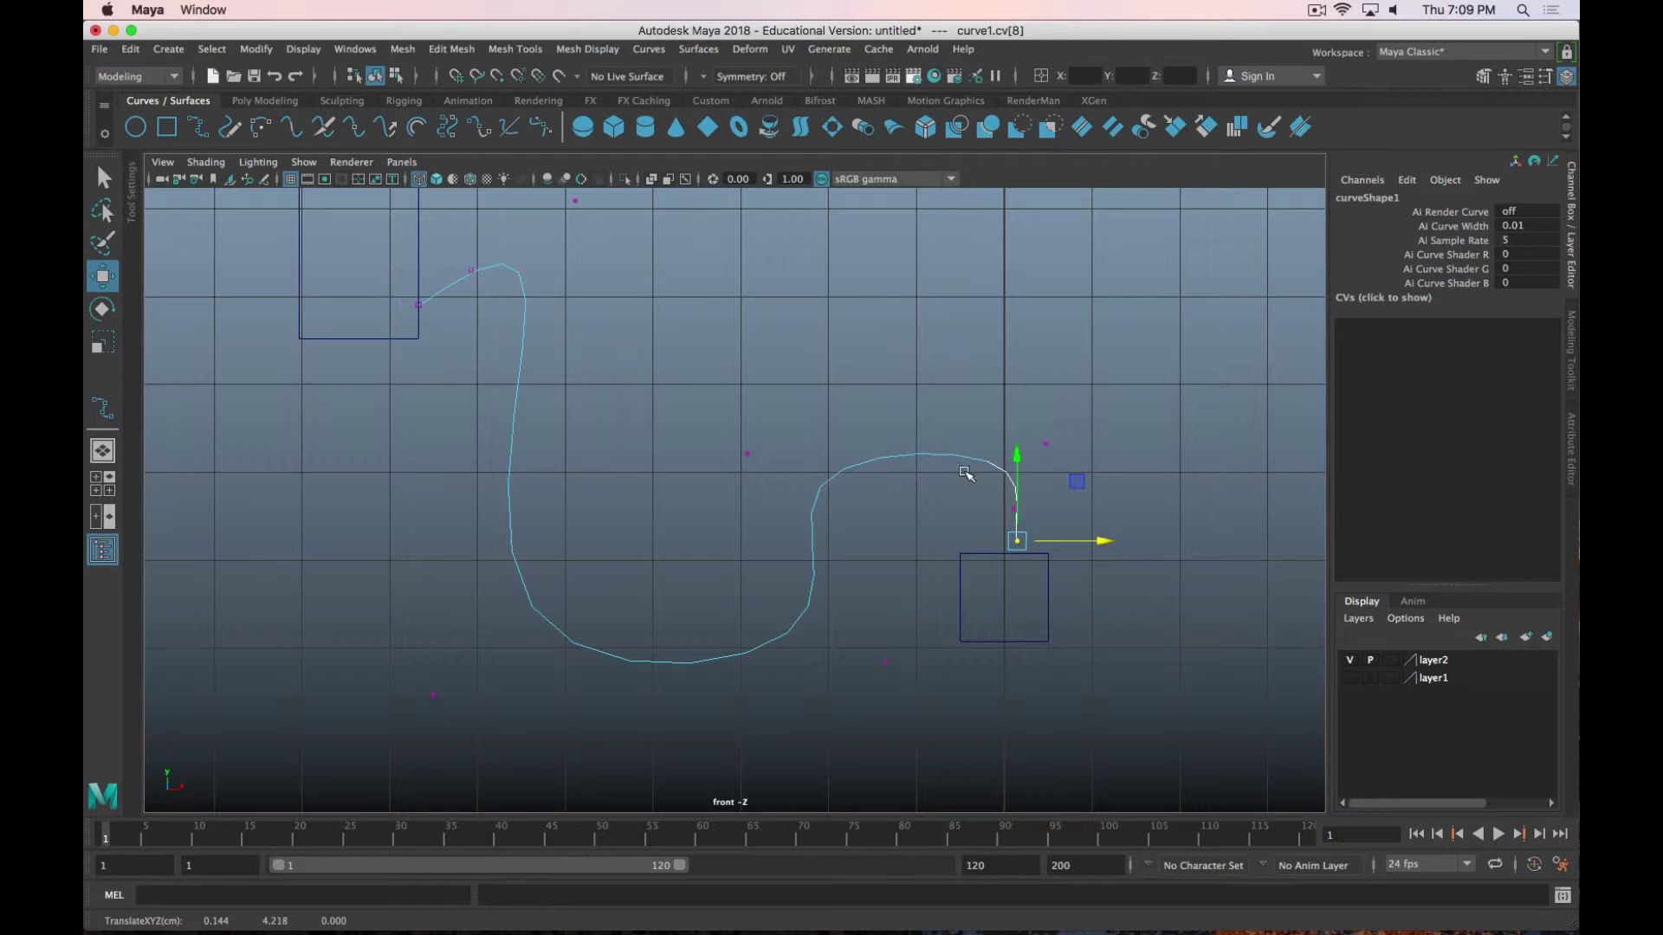
click(1044, 442)
drag(1132, 446, 1125, 446)
mouse_move(1038, 362)
mouse_down()
mouse_move(1042, 389)
mouse_move(1061, 336)
mouse_move(1066, 374)
mouse_up()
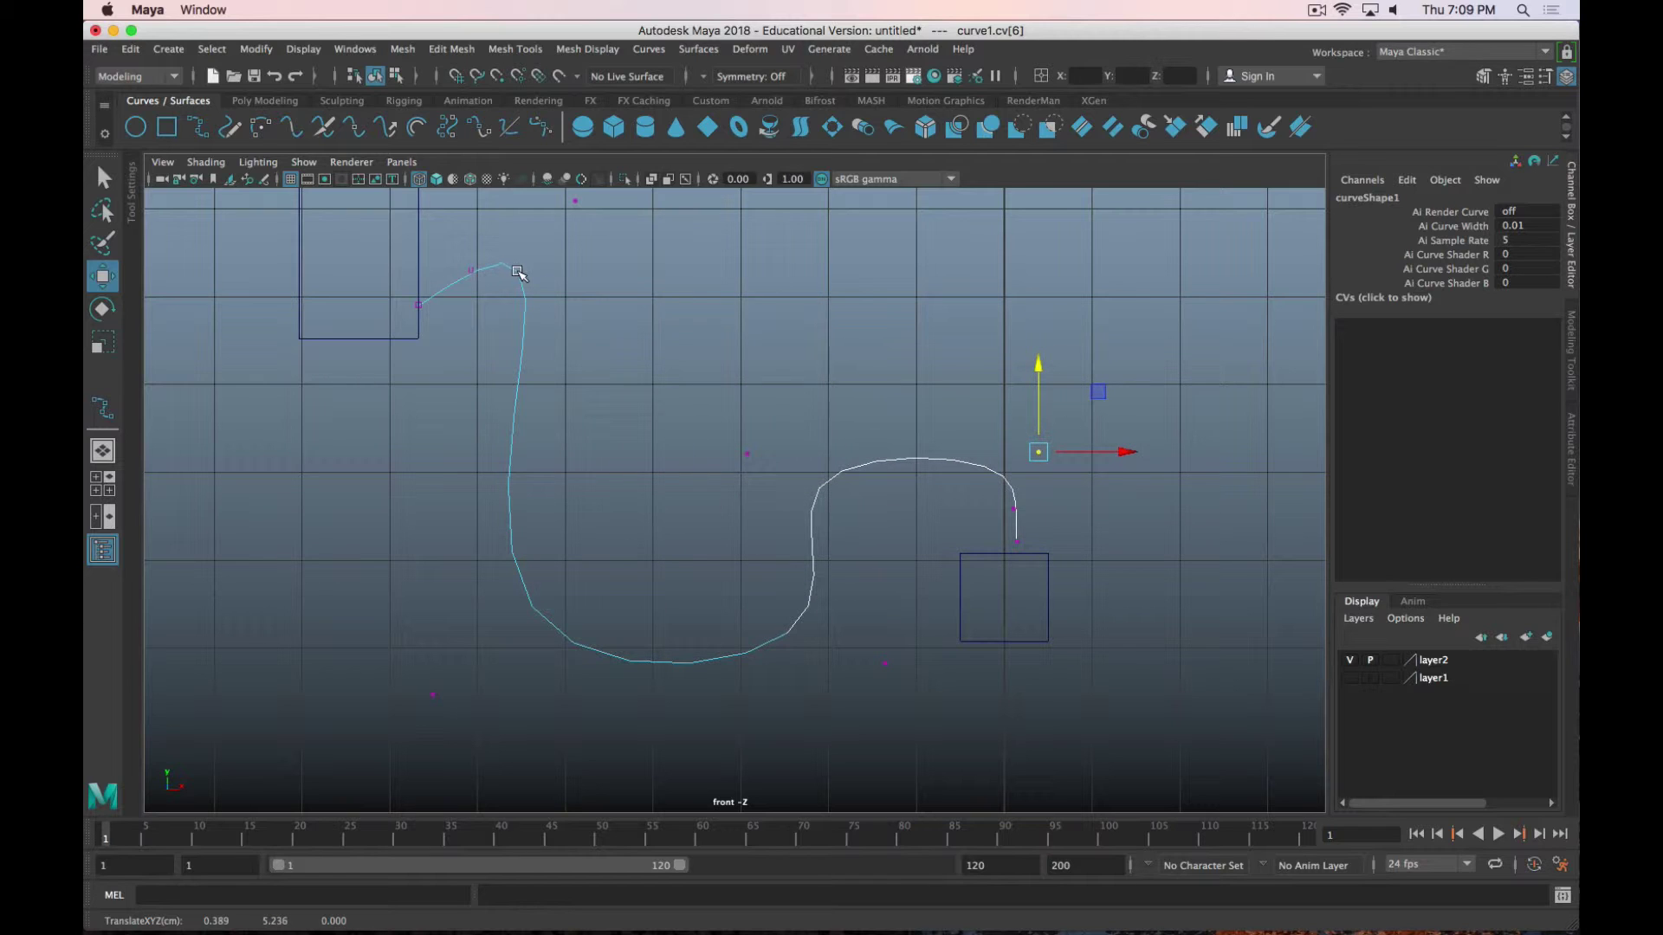
Lower and shift the first-bend vertices so the curve leaves the tall box horizontally.
click(570, 203)
alt+middle_drag(574, 208, 592, 264)
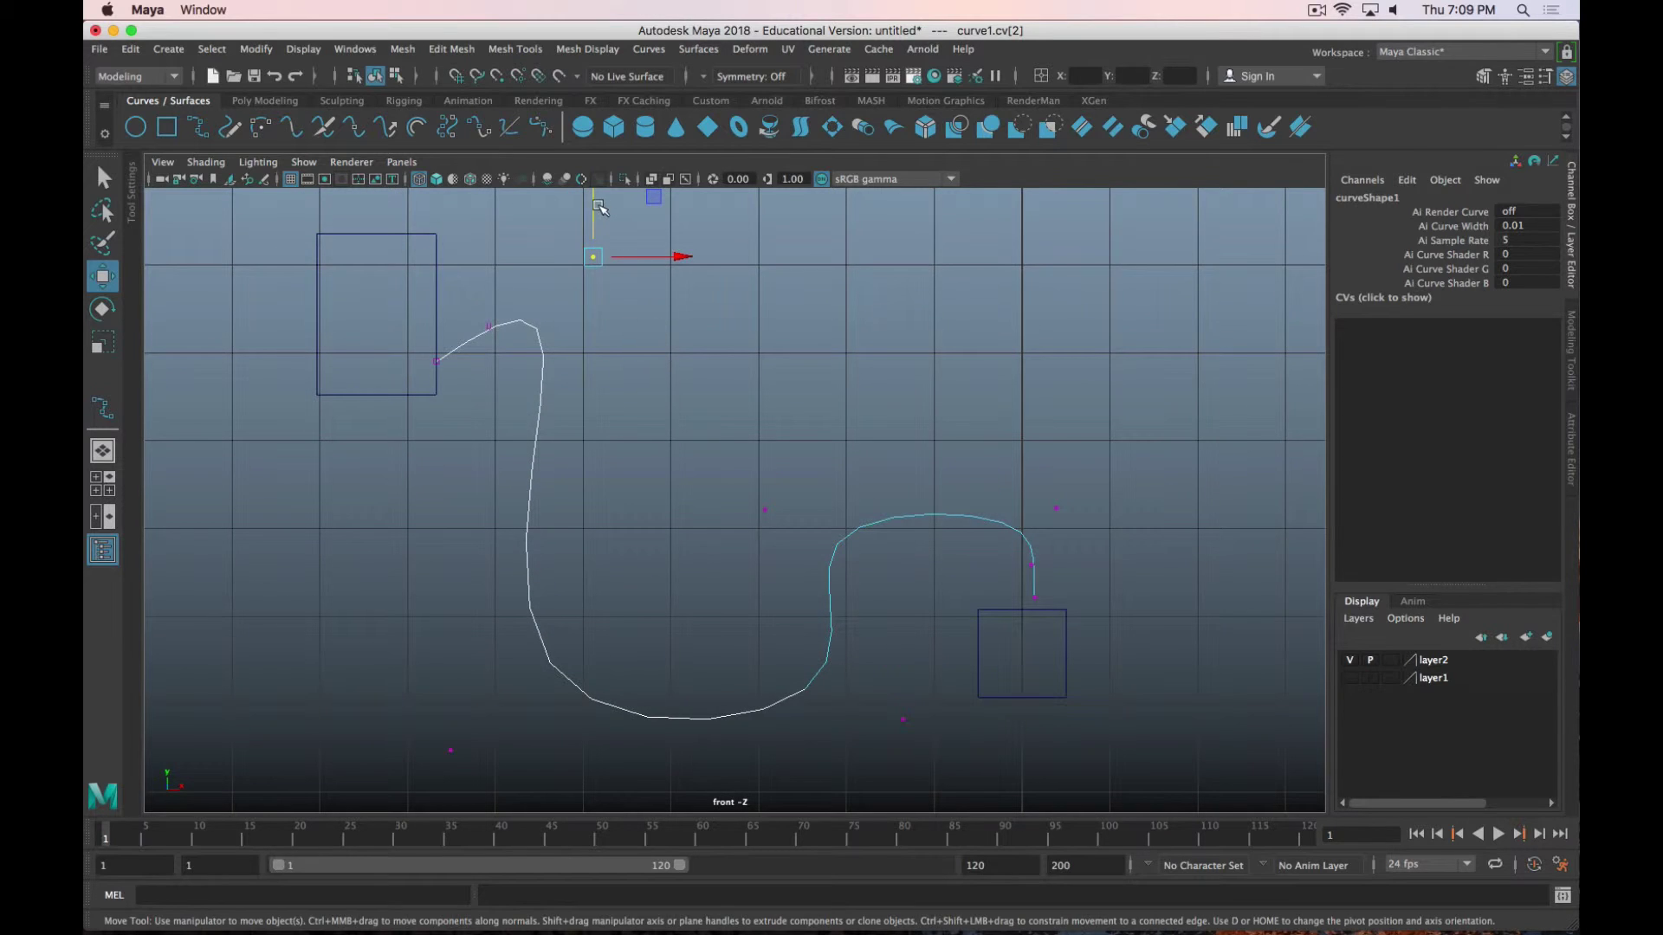
drag(594, 210, 595, 324)
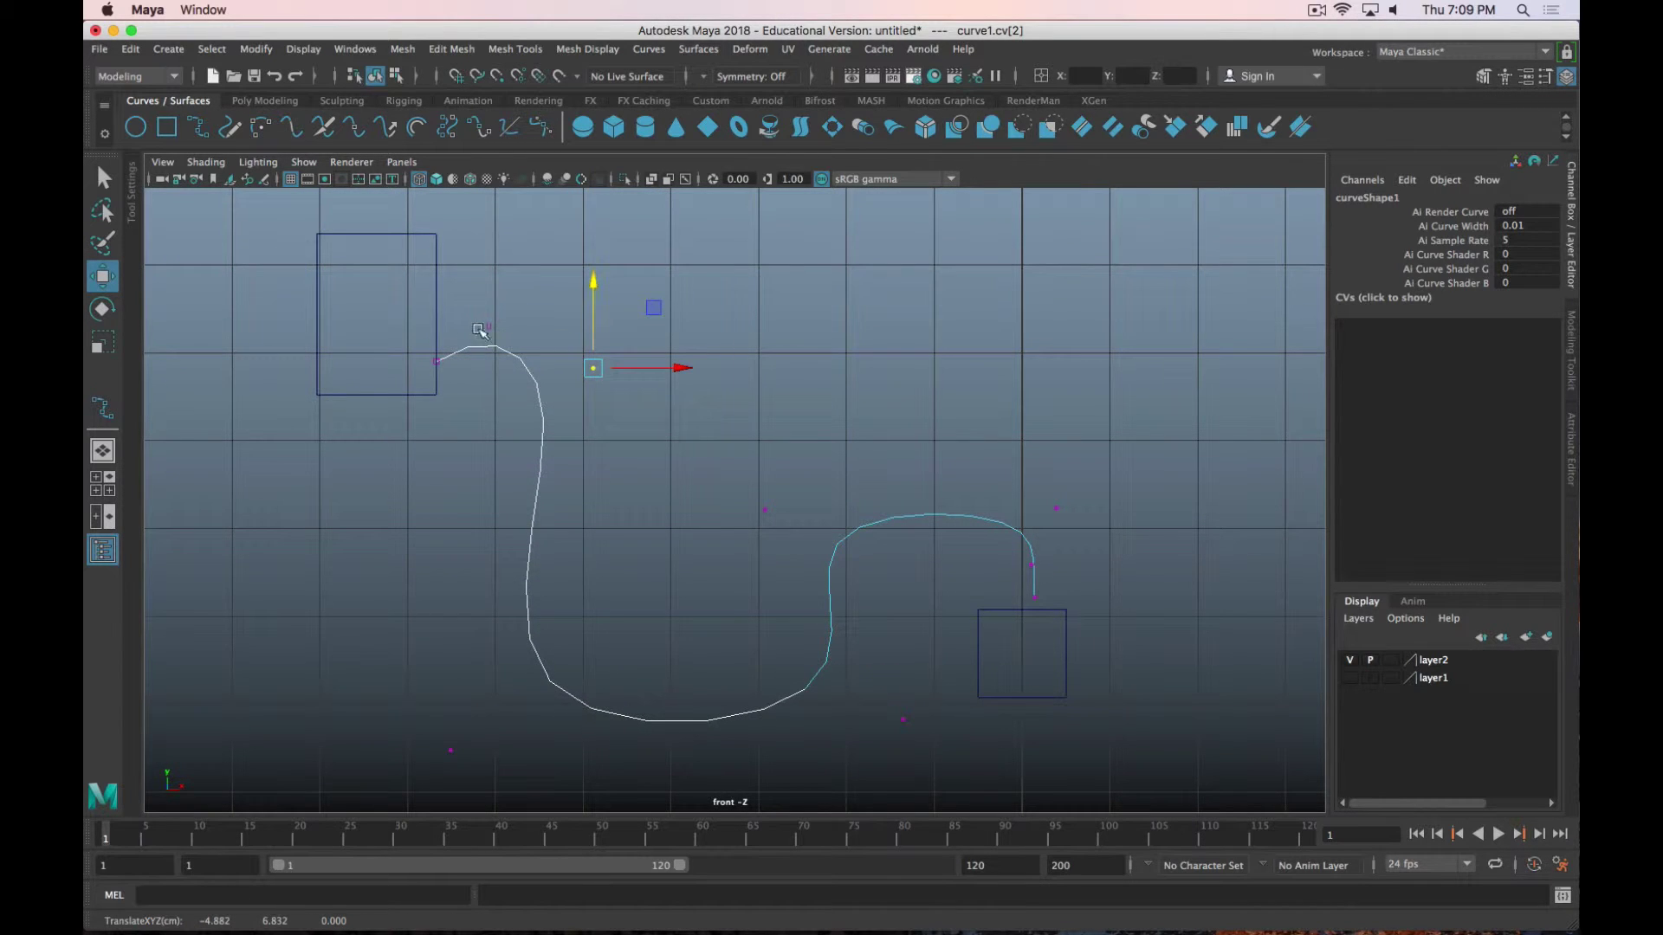
click(488, 327)
mouse_move(496, 239)
mouse_down()
mouse_move(508, 287)
mouse_move(486, 269)
mouse_up()
click(594, 368)
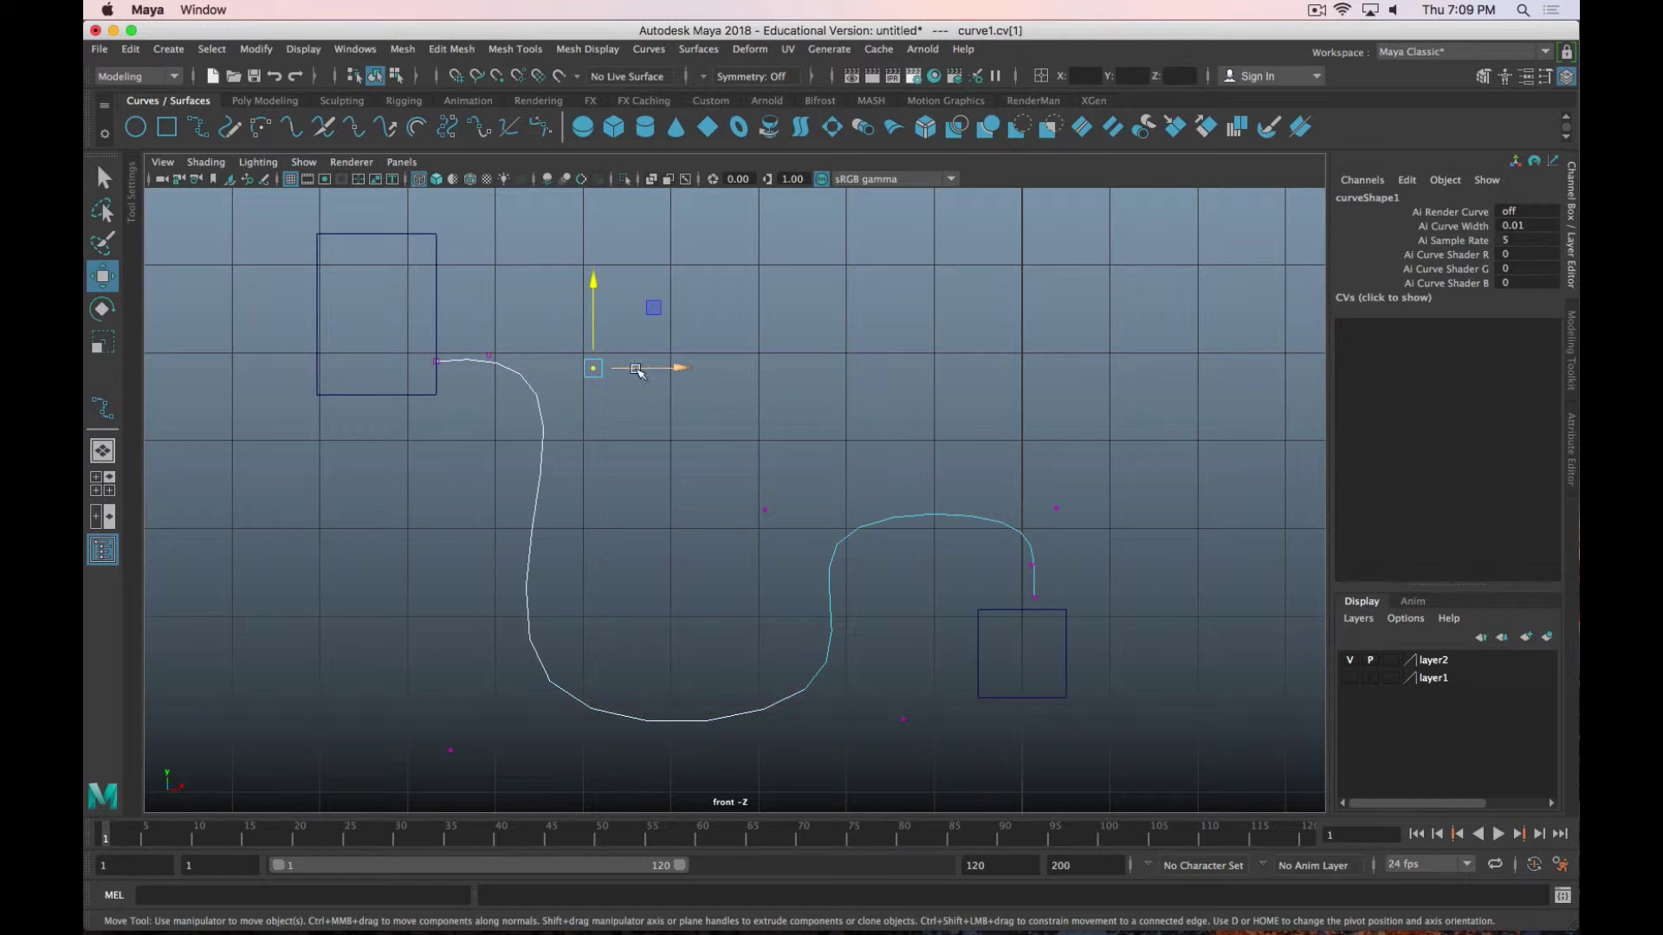
drag(683, 368, 605, 369)
Raise the lower-left vertex to round the bottom bend and select the lower-right vertex.
click(451, 751)
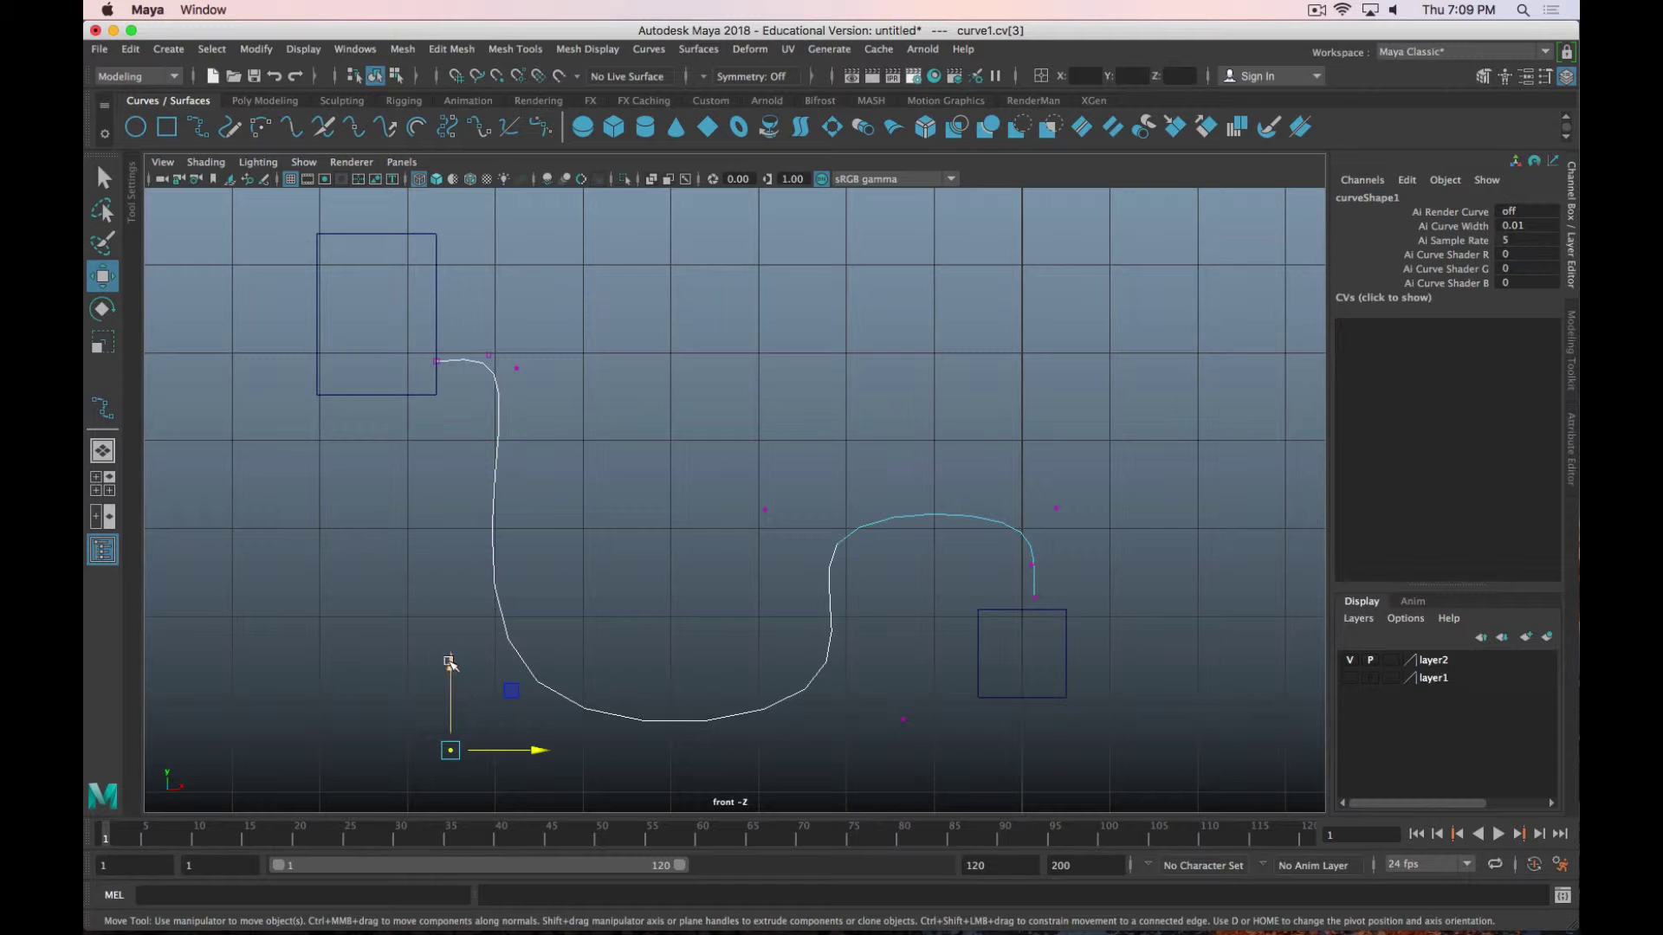
drag(449, 662, 501, 667)
drag(532, 732, 526, 742)
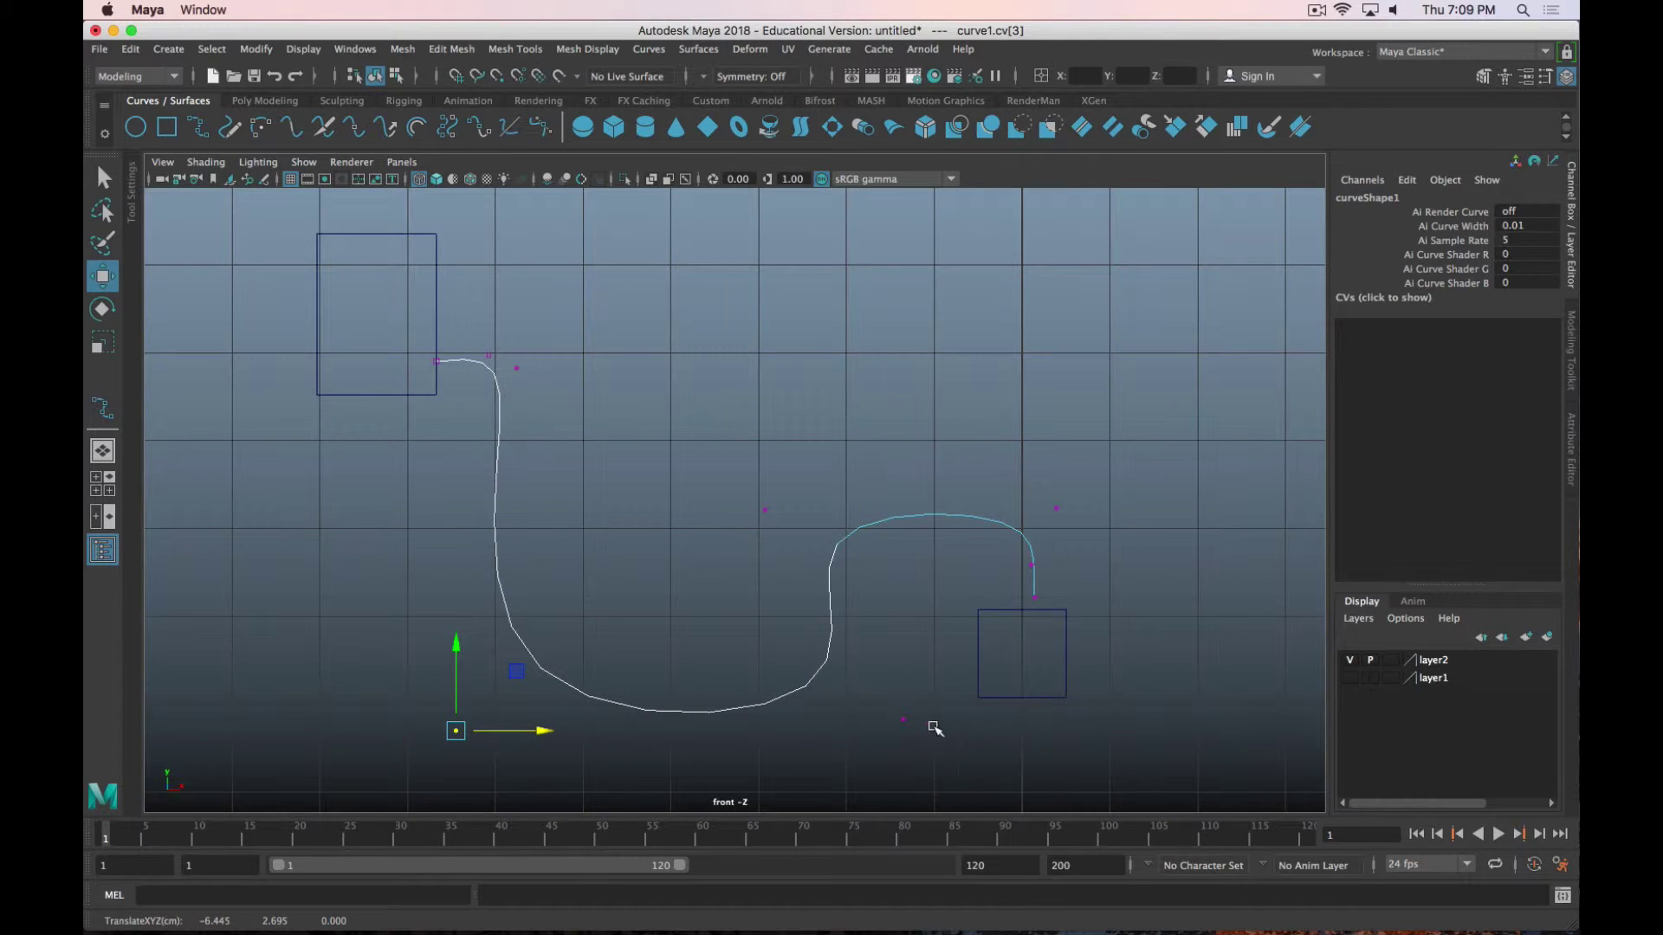
shift+click(903, 720)
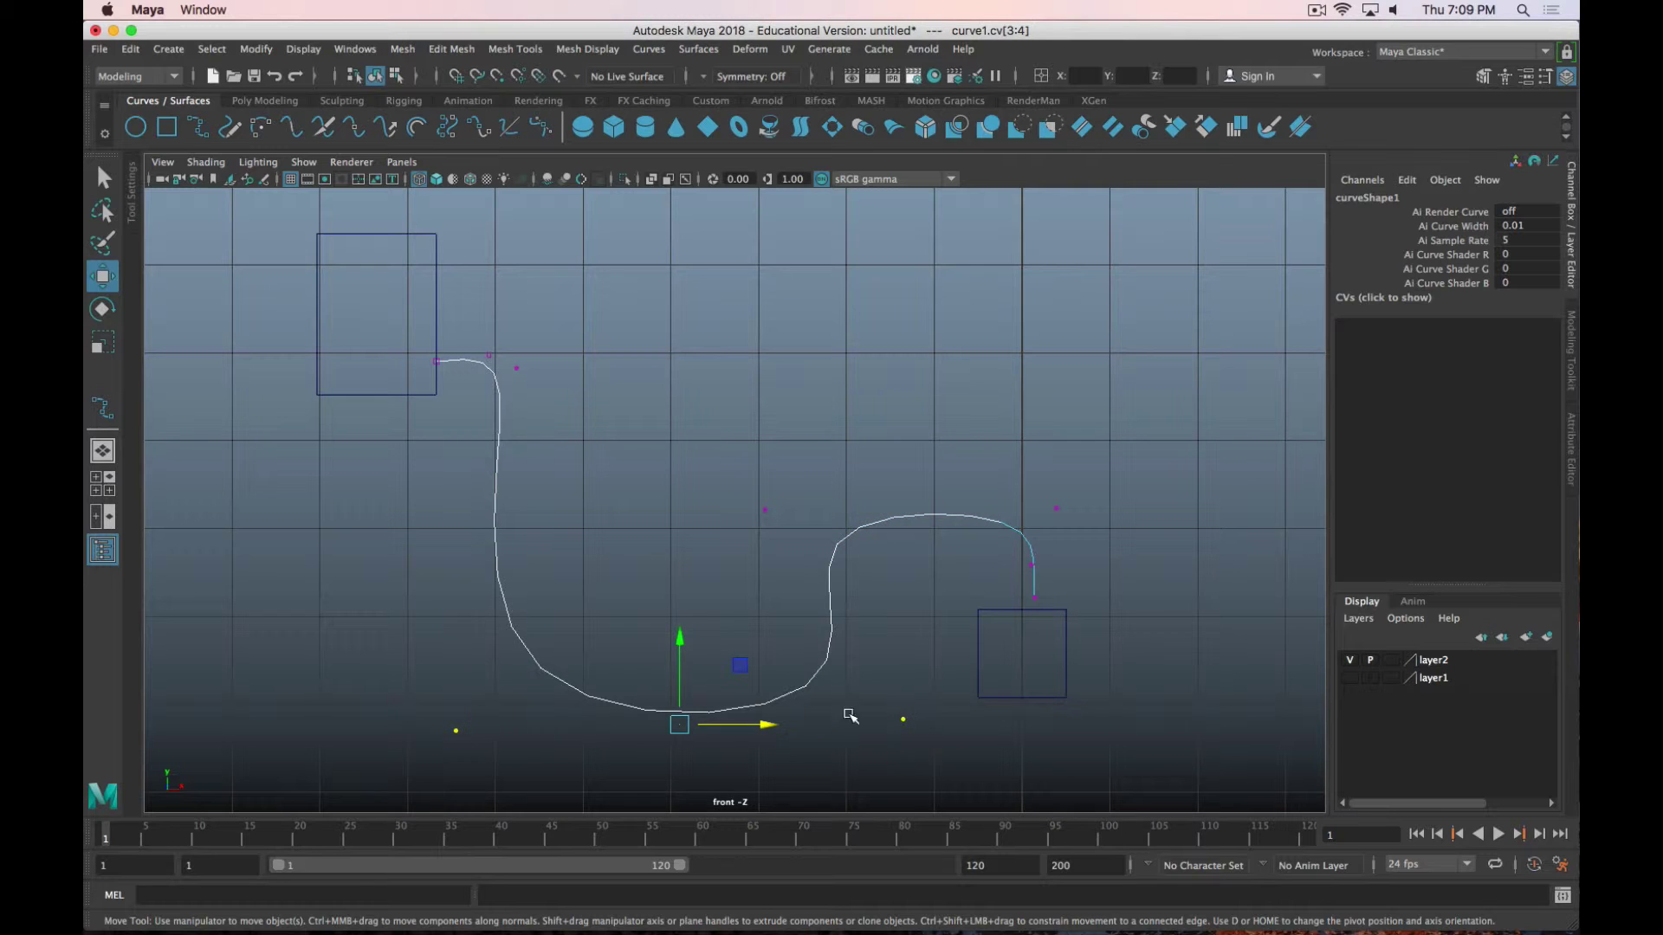
Shift the curve's lower control vertex slightly left along X to reshape the dip.
right_click(904, 724)
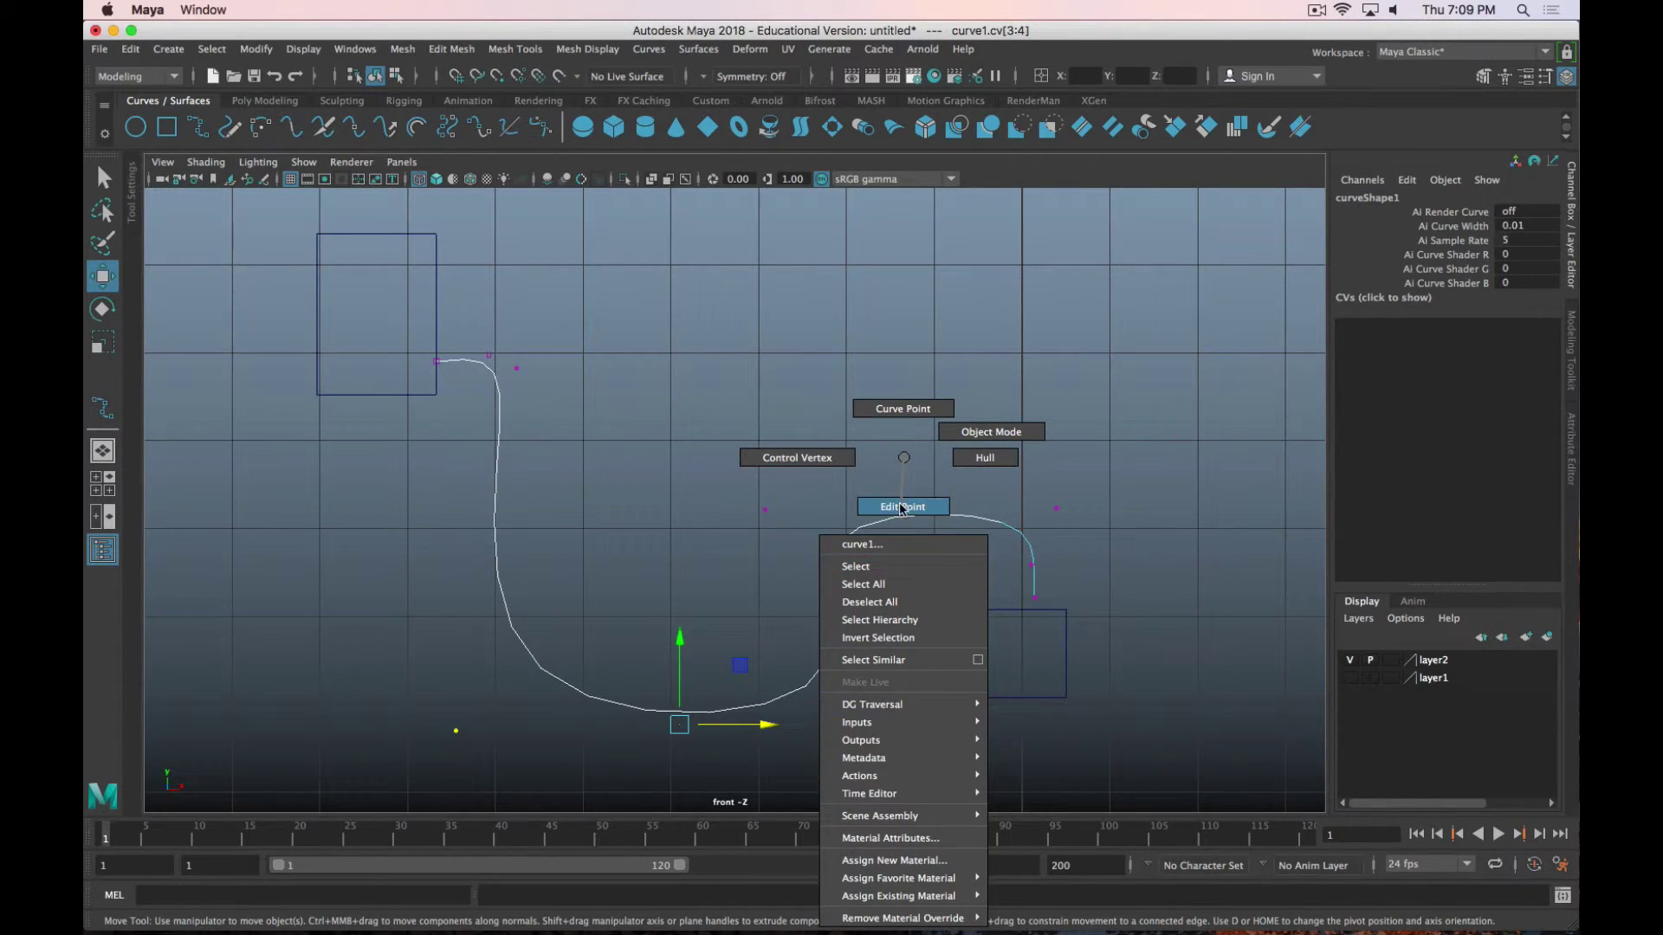
click(957, 444)
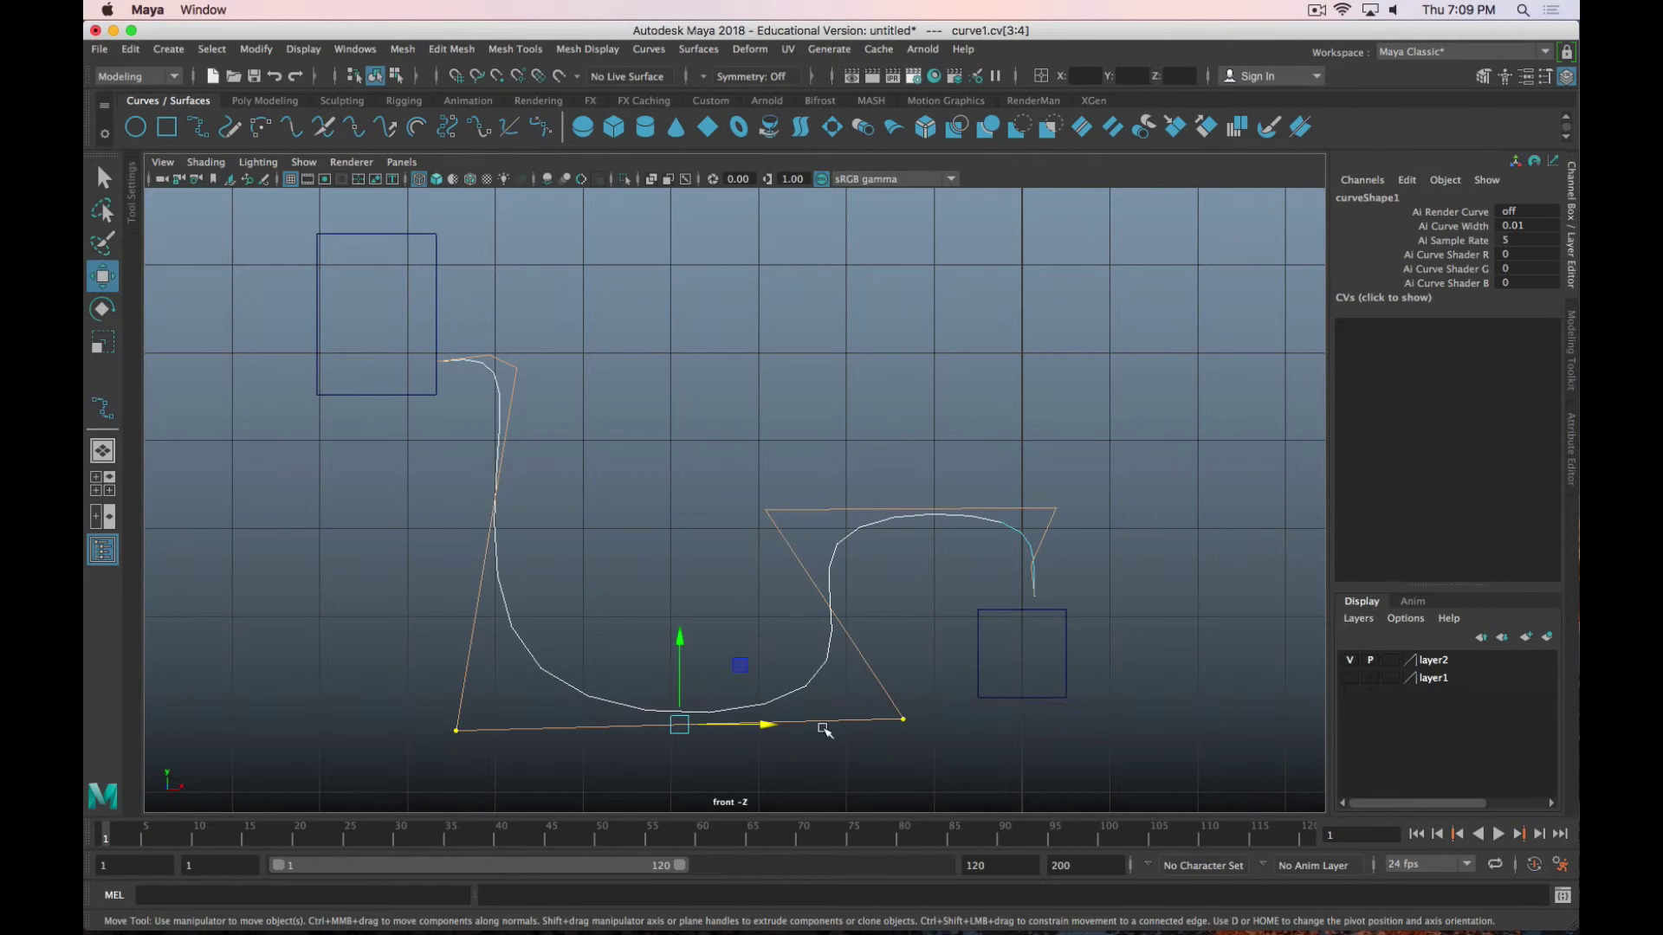
click(865, 722)
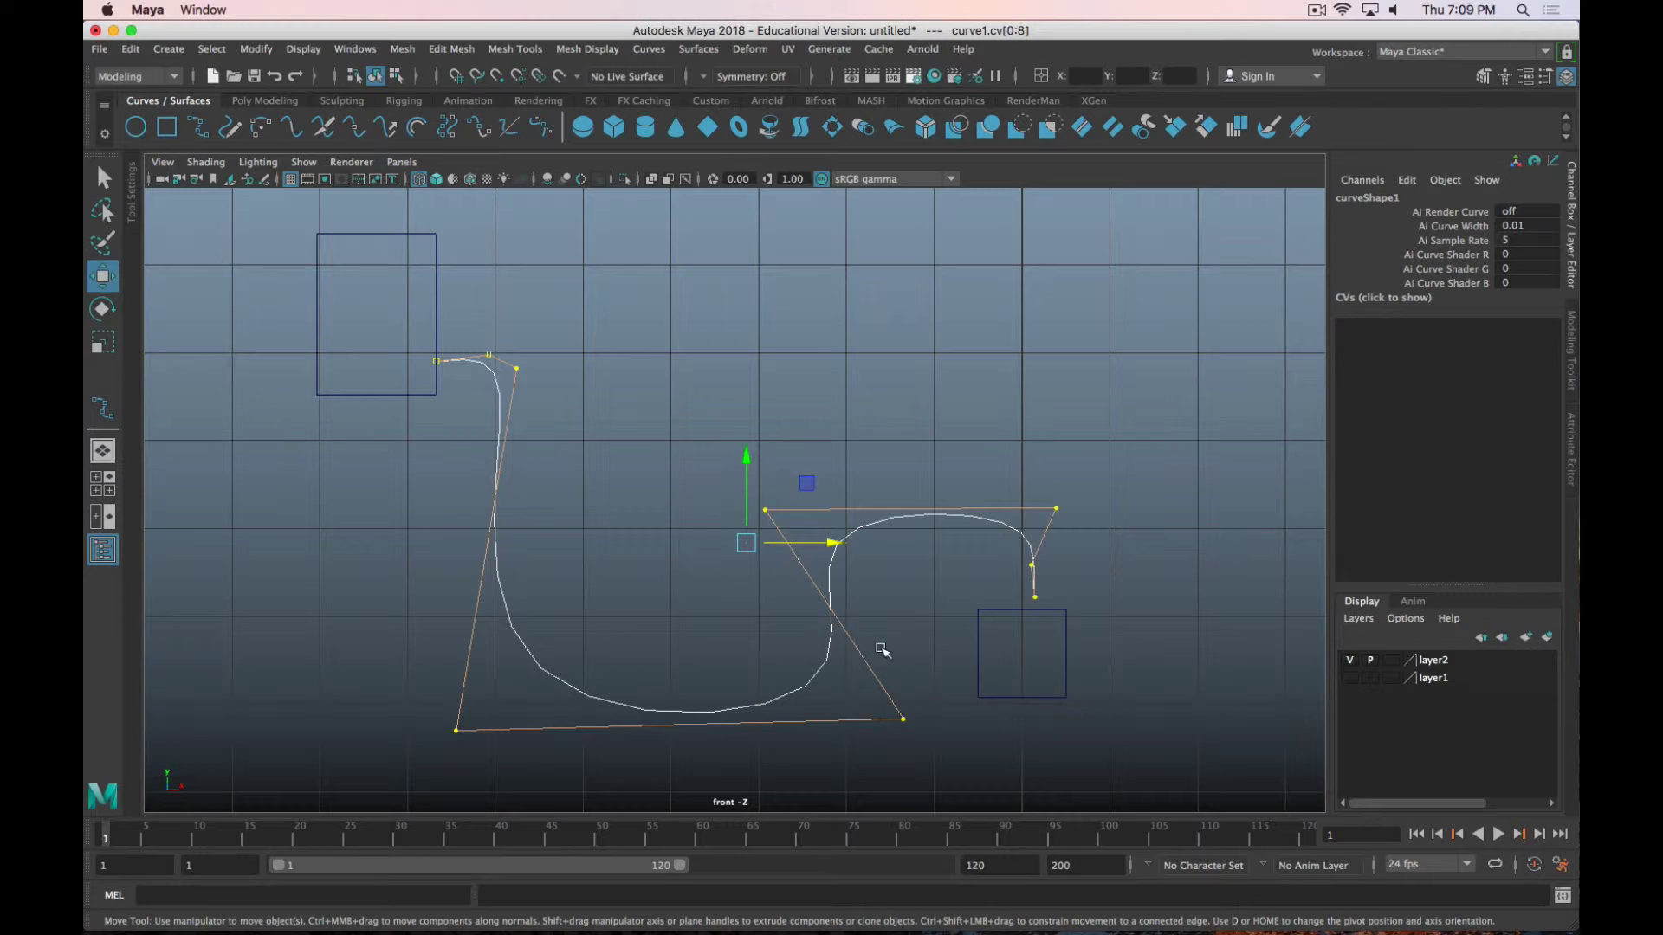
right_drag(900, 720, 898, 693)
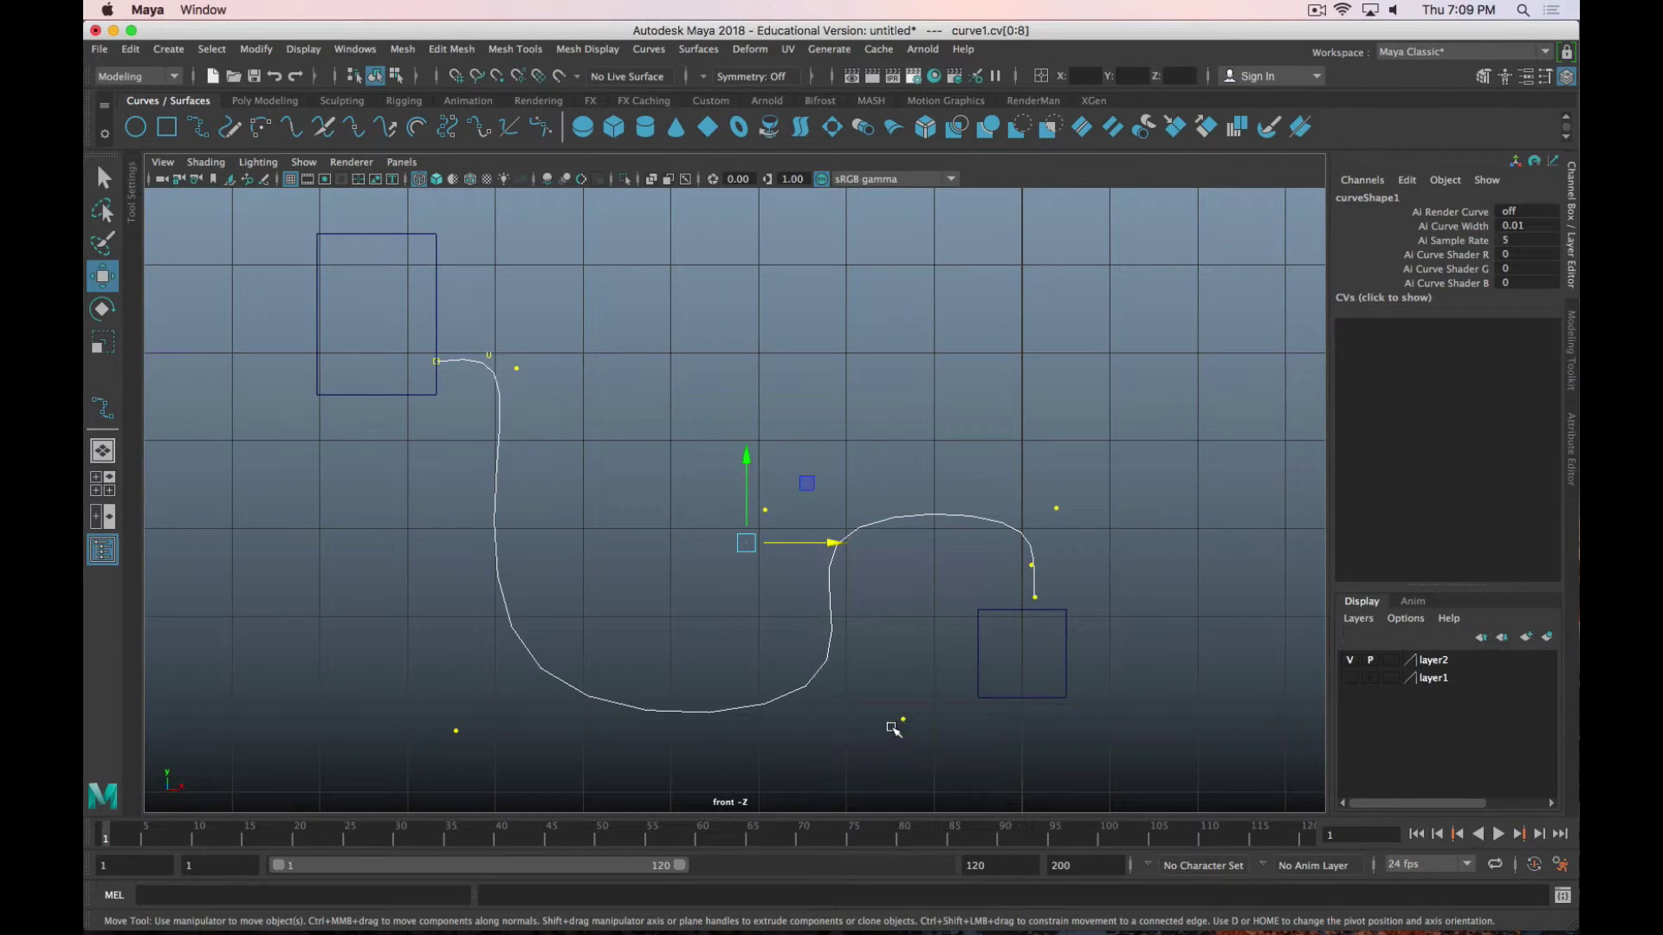
click(927, 719)
right_drag(833, 645, 770, 645)
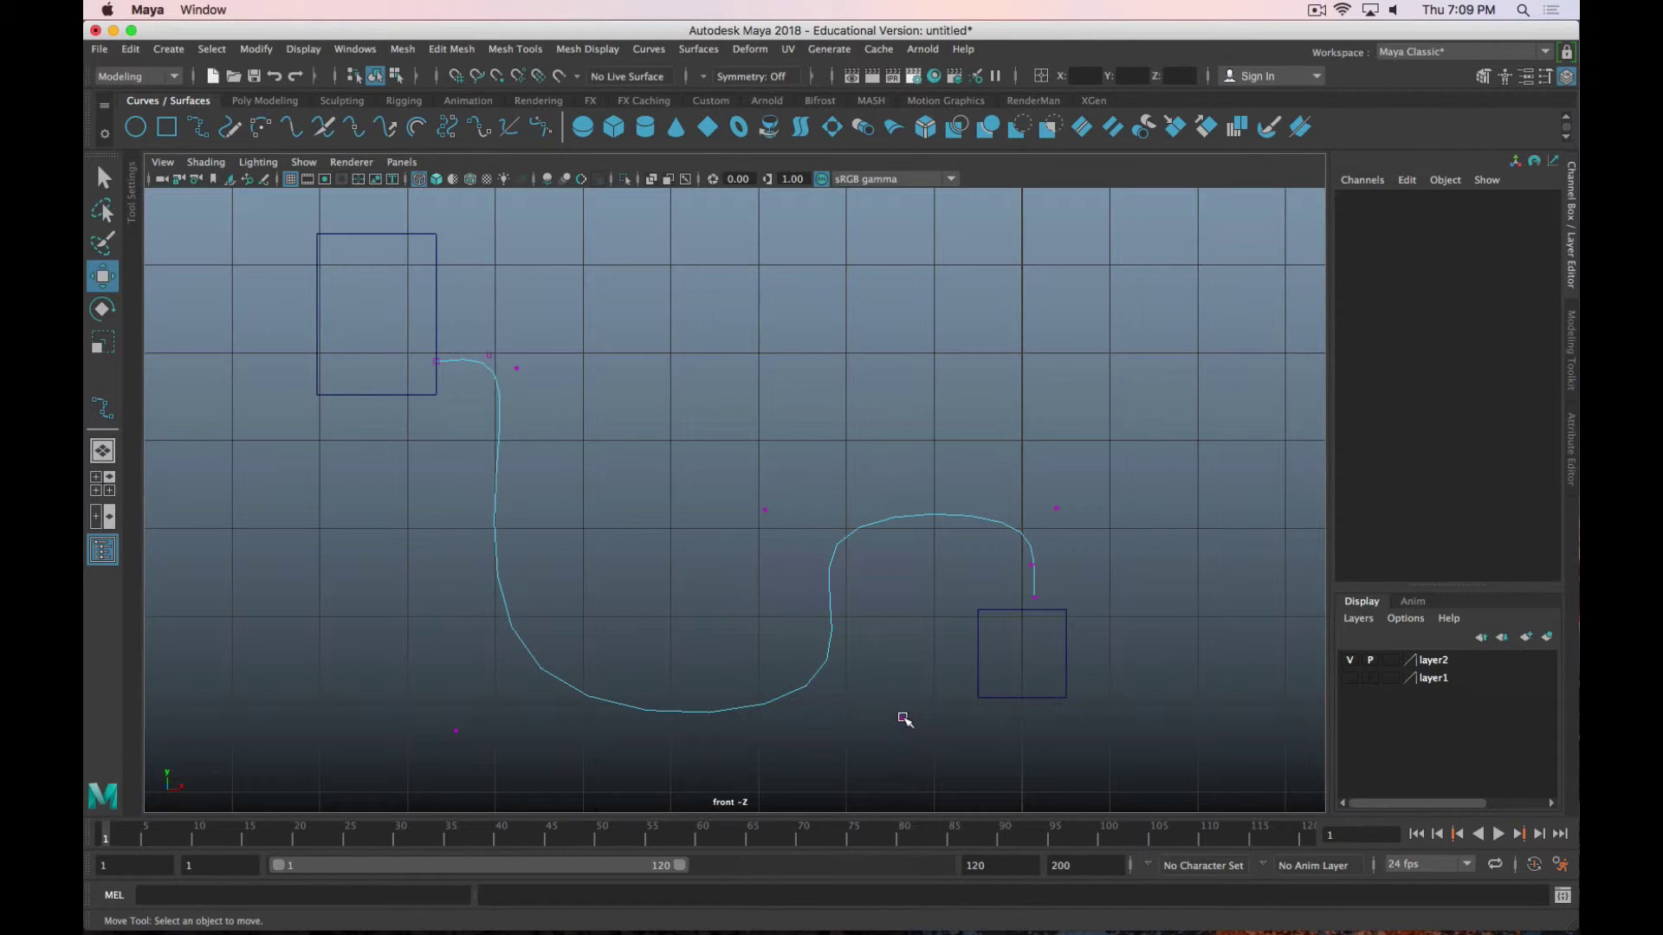
click(902, 719)
drag(984, 720, 976, 731)
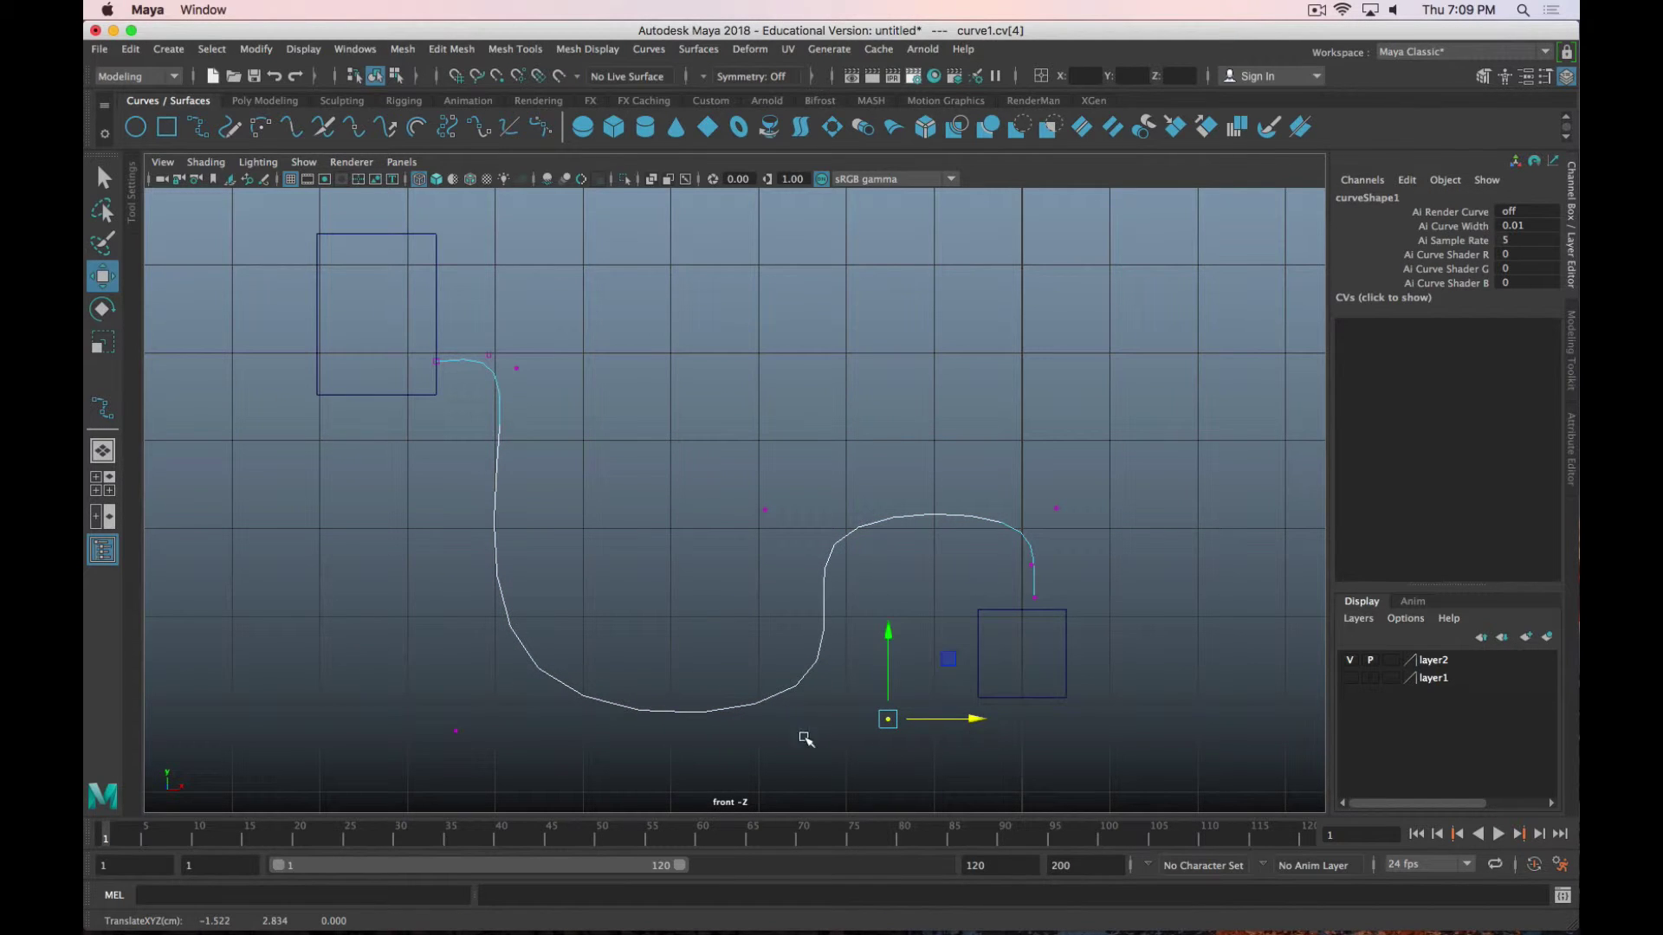
Create a NURBS circle, move it to the curve's start and set Rotate Z to 90.
key(F8)
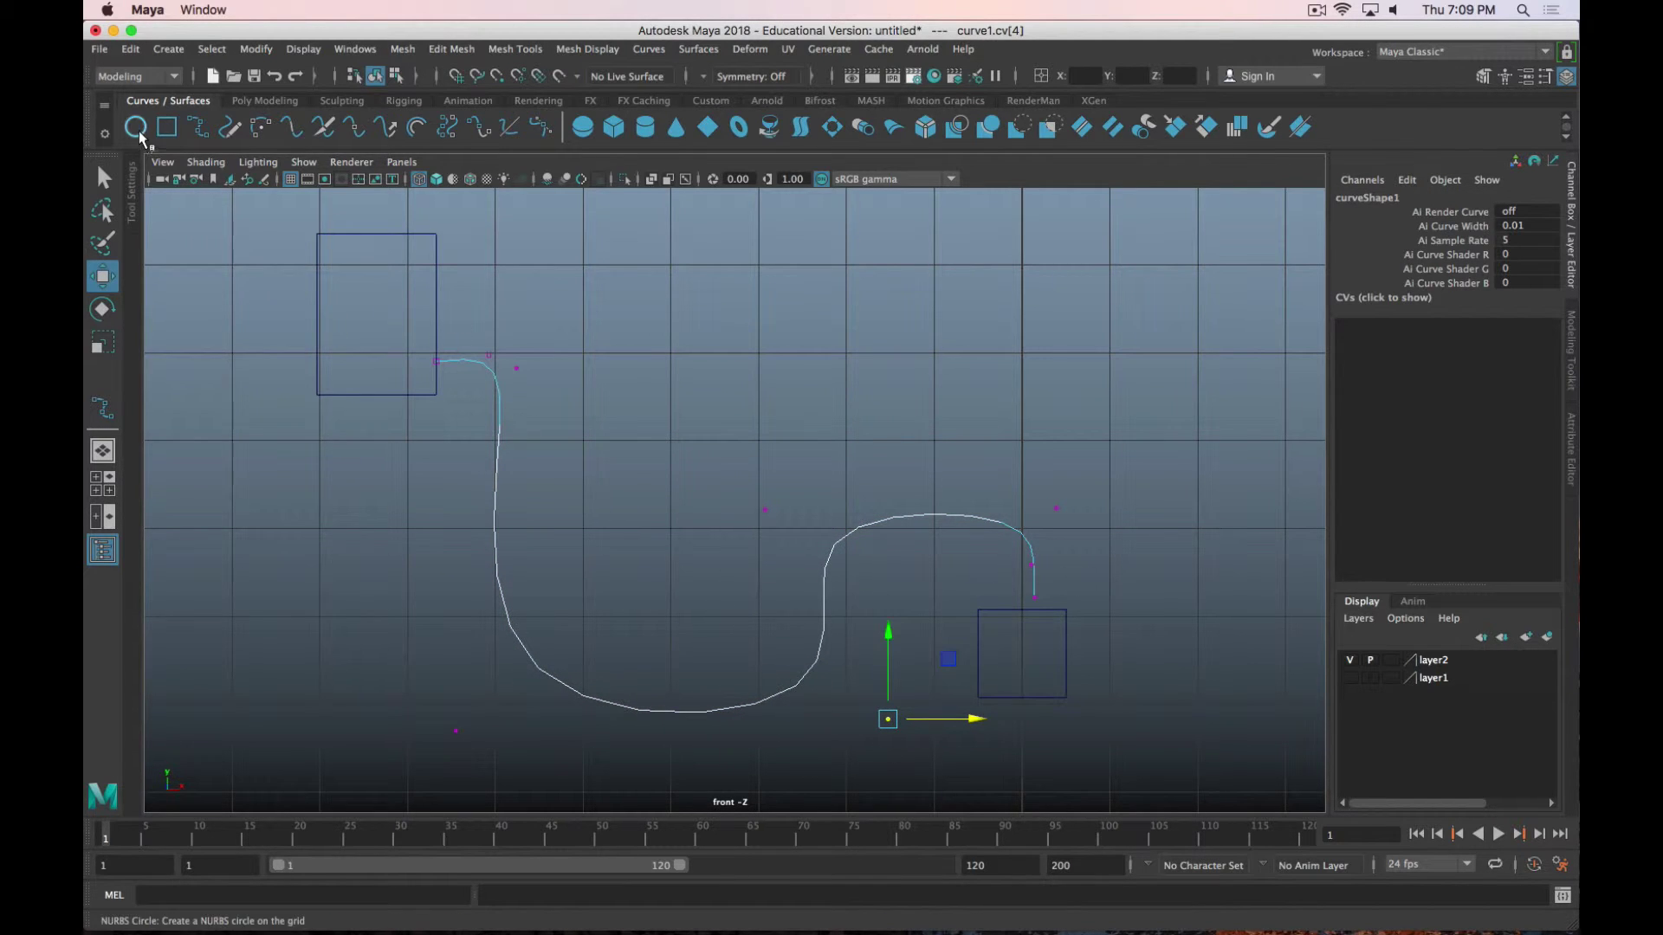
key(Up)
scroll(750, 750, down, 4)
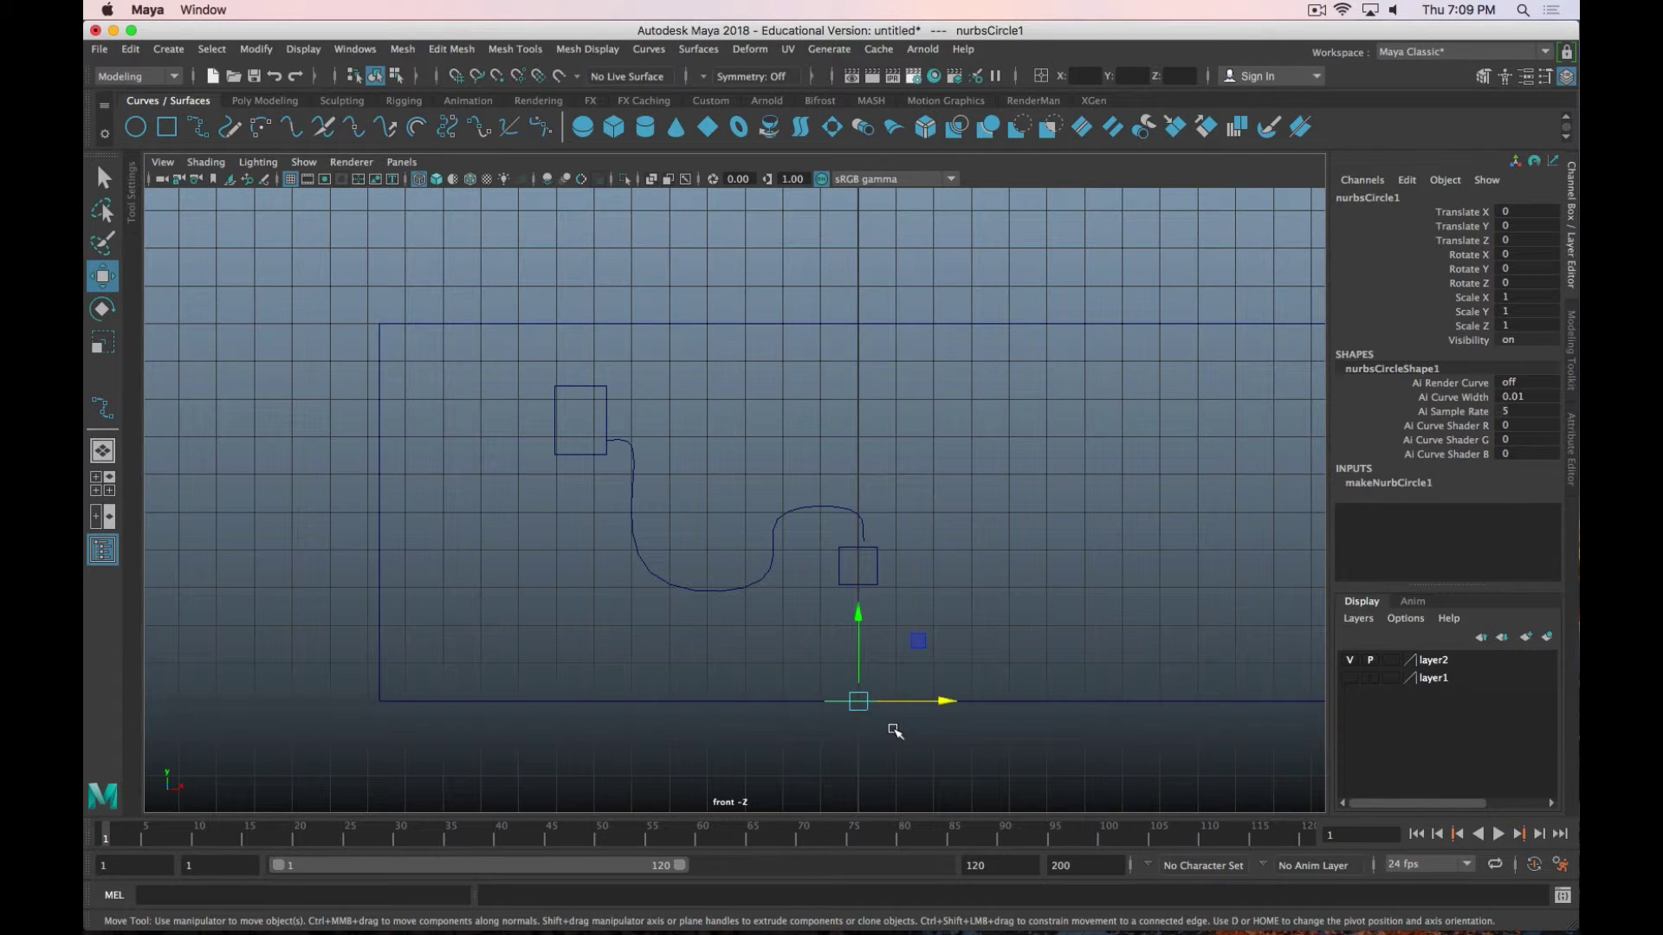
drag(858, 610, 793, 346)
drag(950, 436, 701, 442)
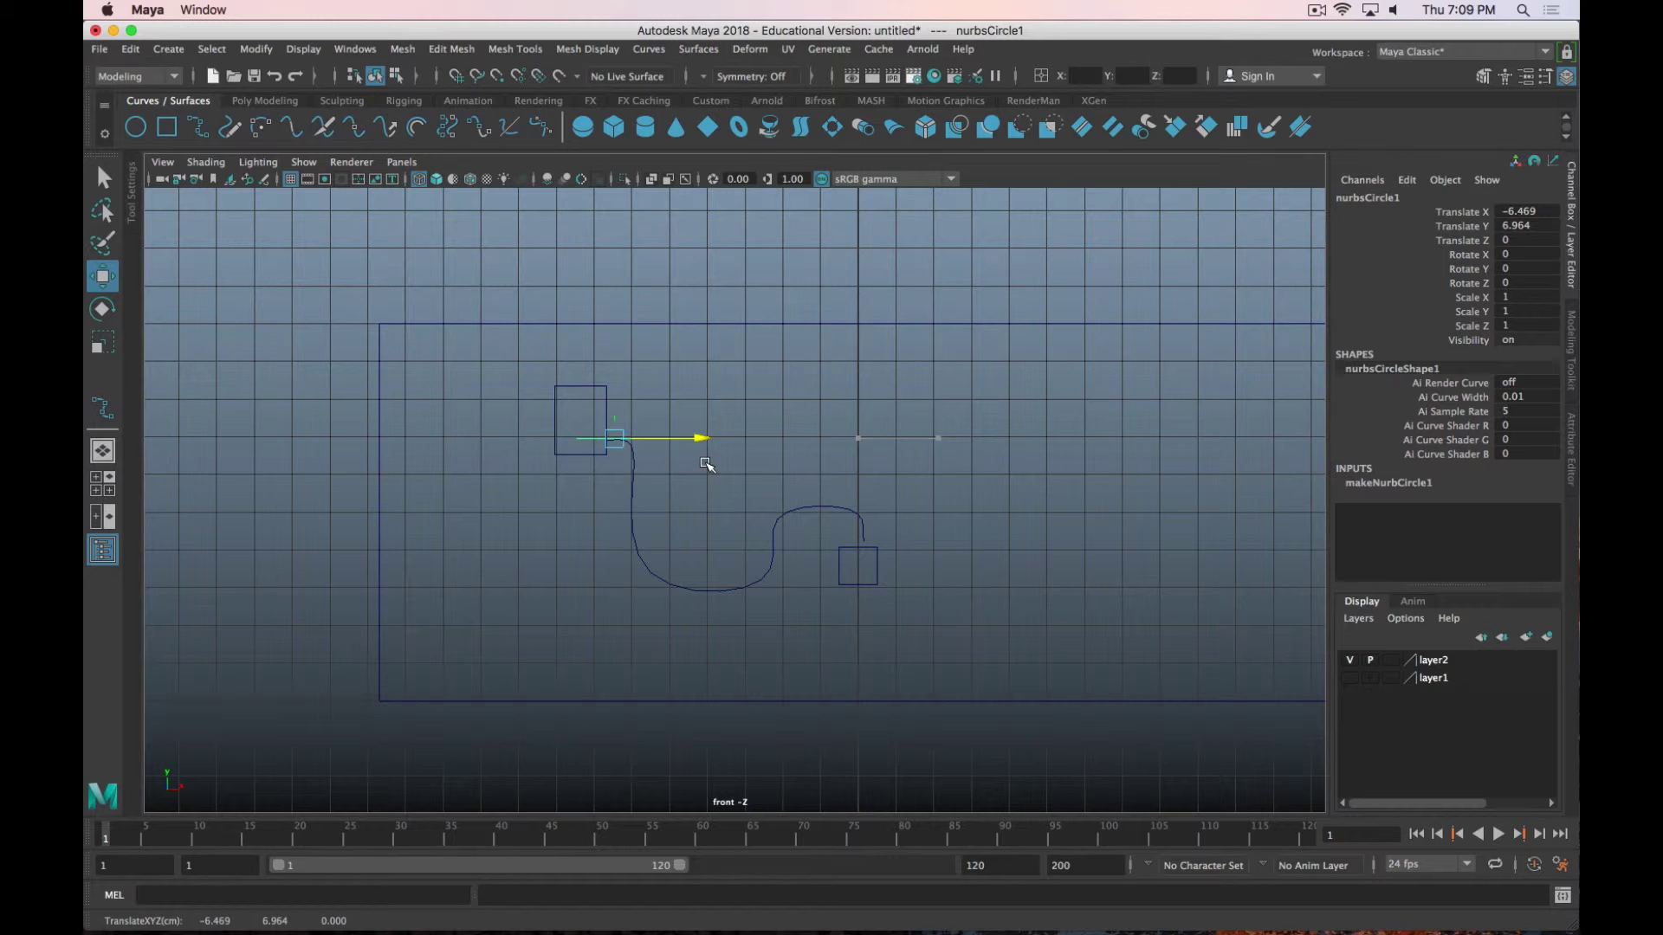
double_click(1528, 283)
text(90)
key(Return)
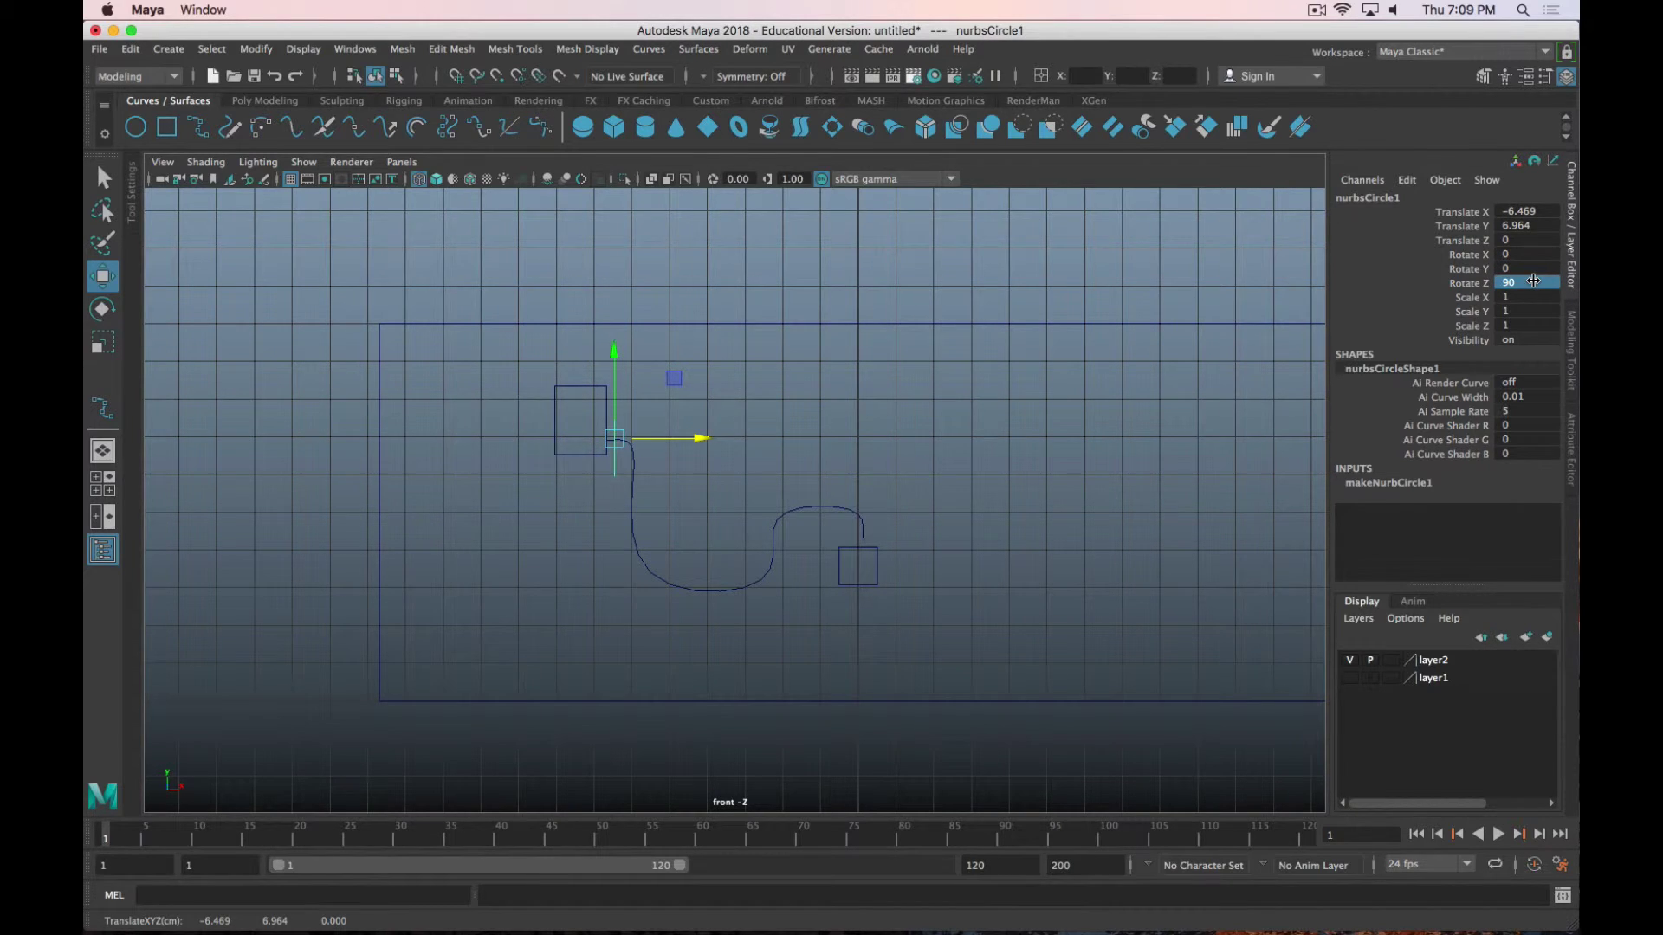
Scale the circle down to 0.053 and place it exactly at the curve's start.
scroll(706, 456, up, 6)
alt+middle_drag(686, 439, 891, 475)
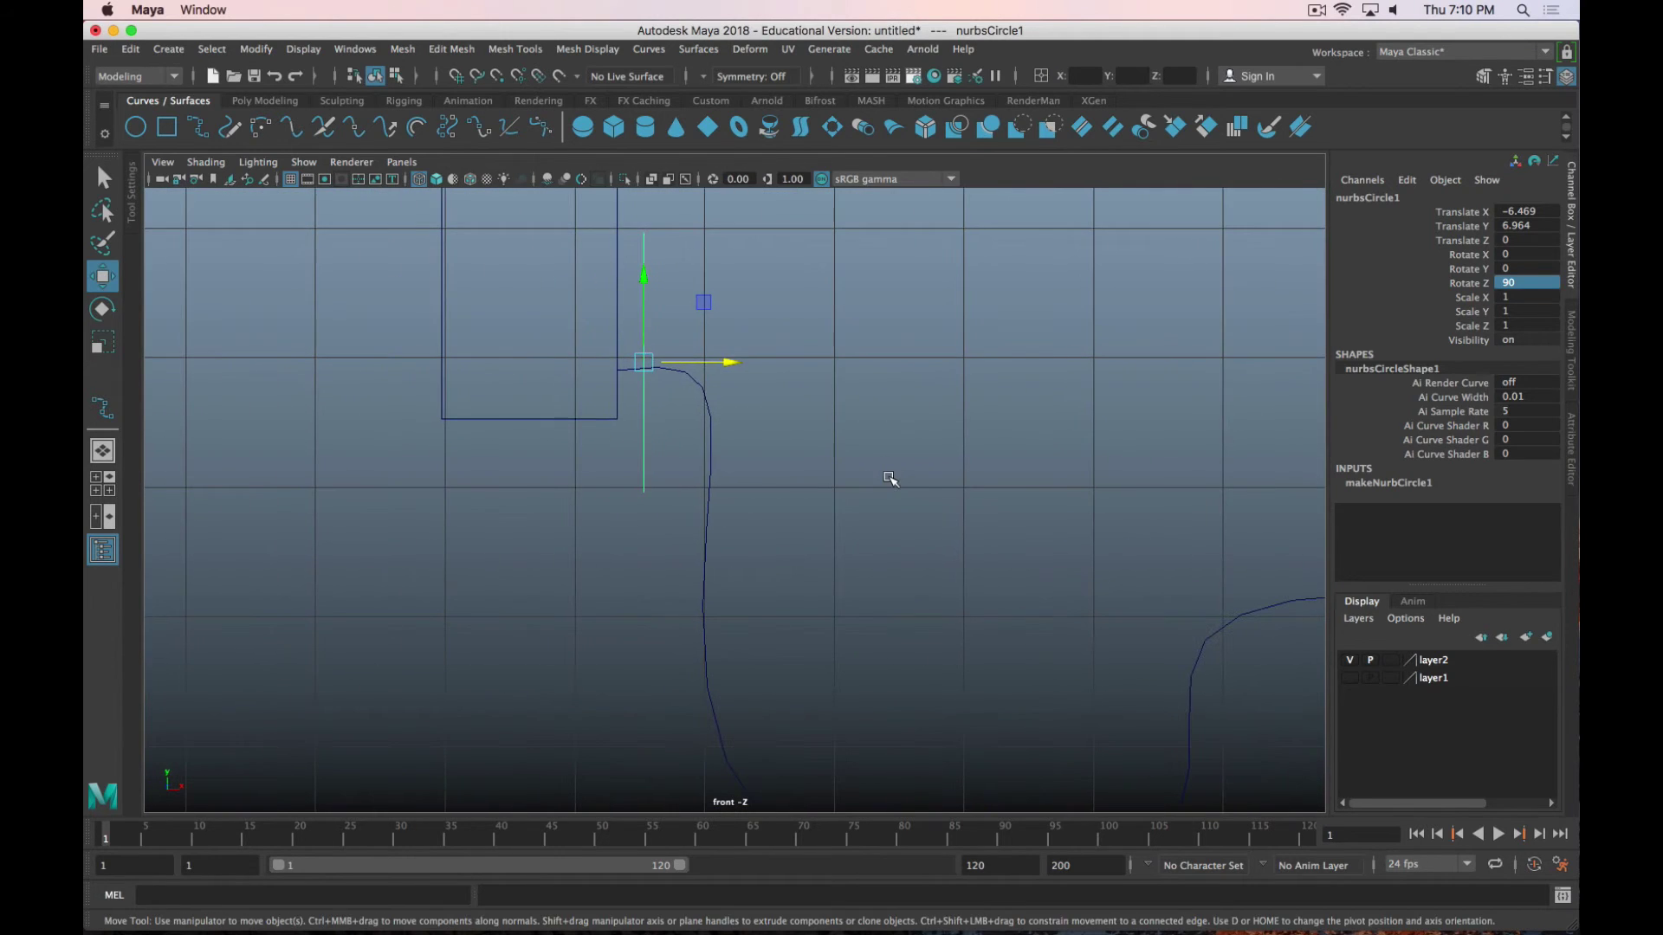
key(r)
middle_drag(1131, 449, 941, 407)
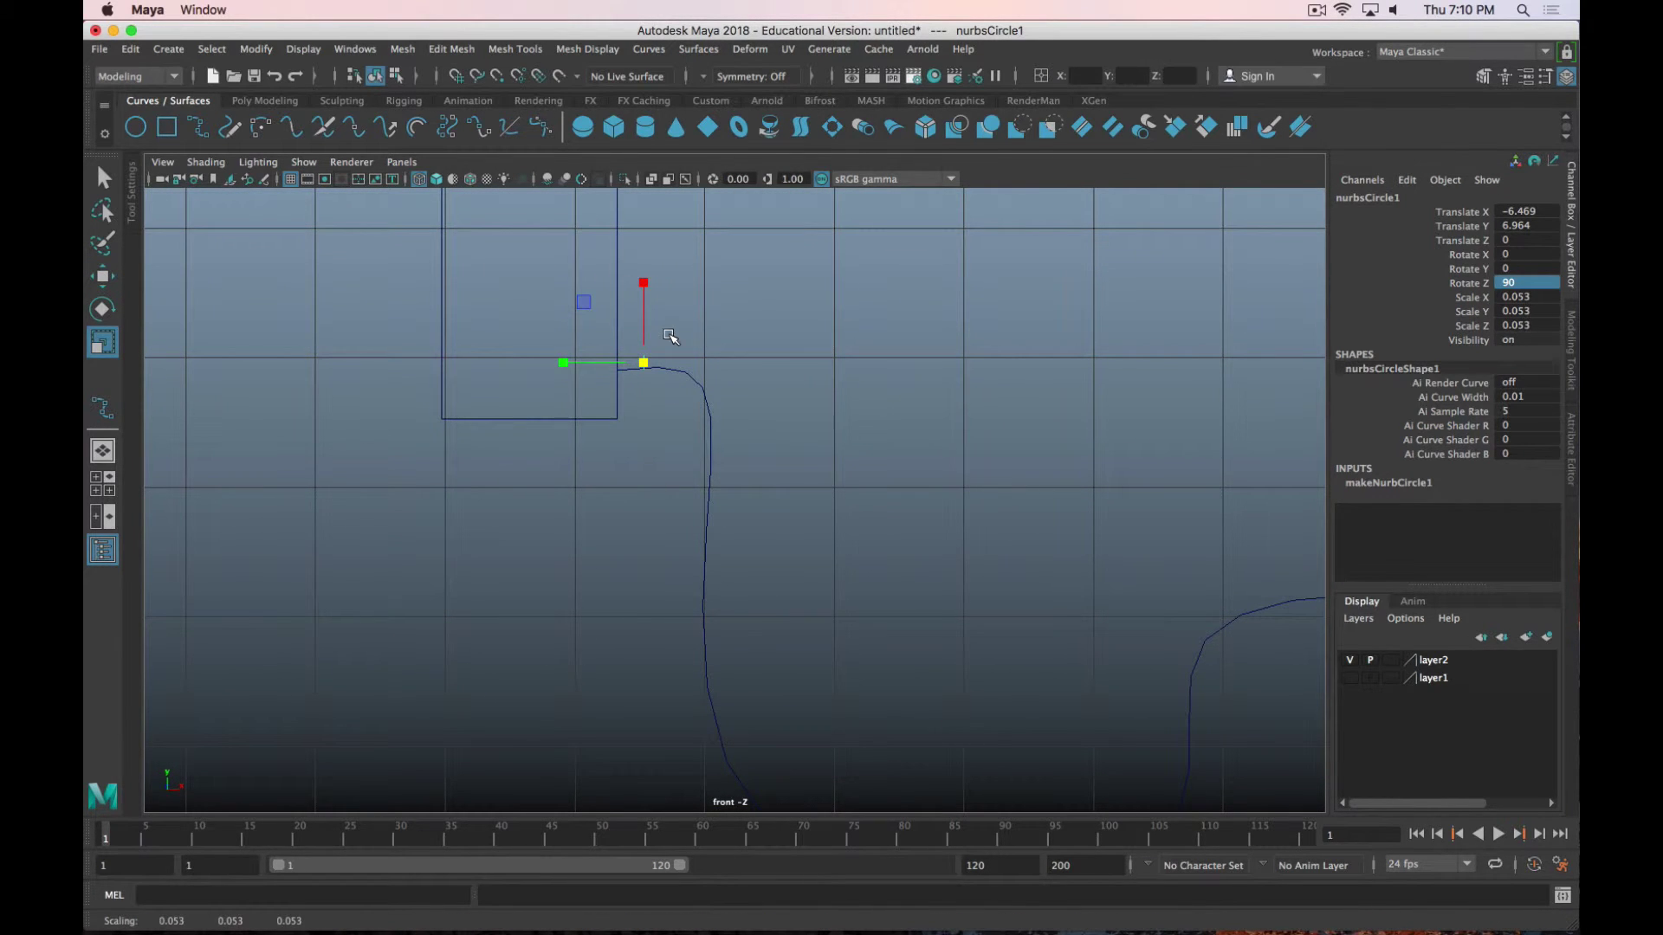
key(w)
middle_drag(703, 302, 679, 310)
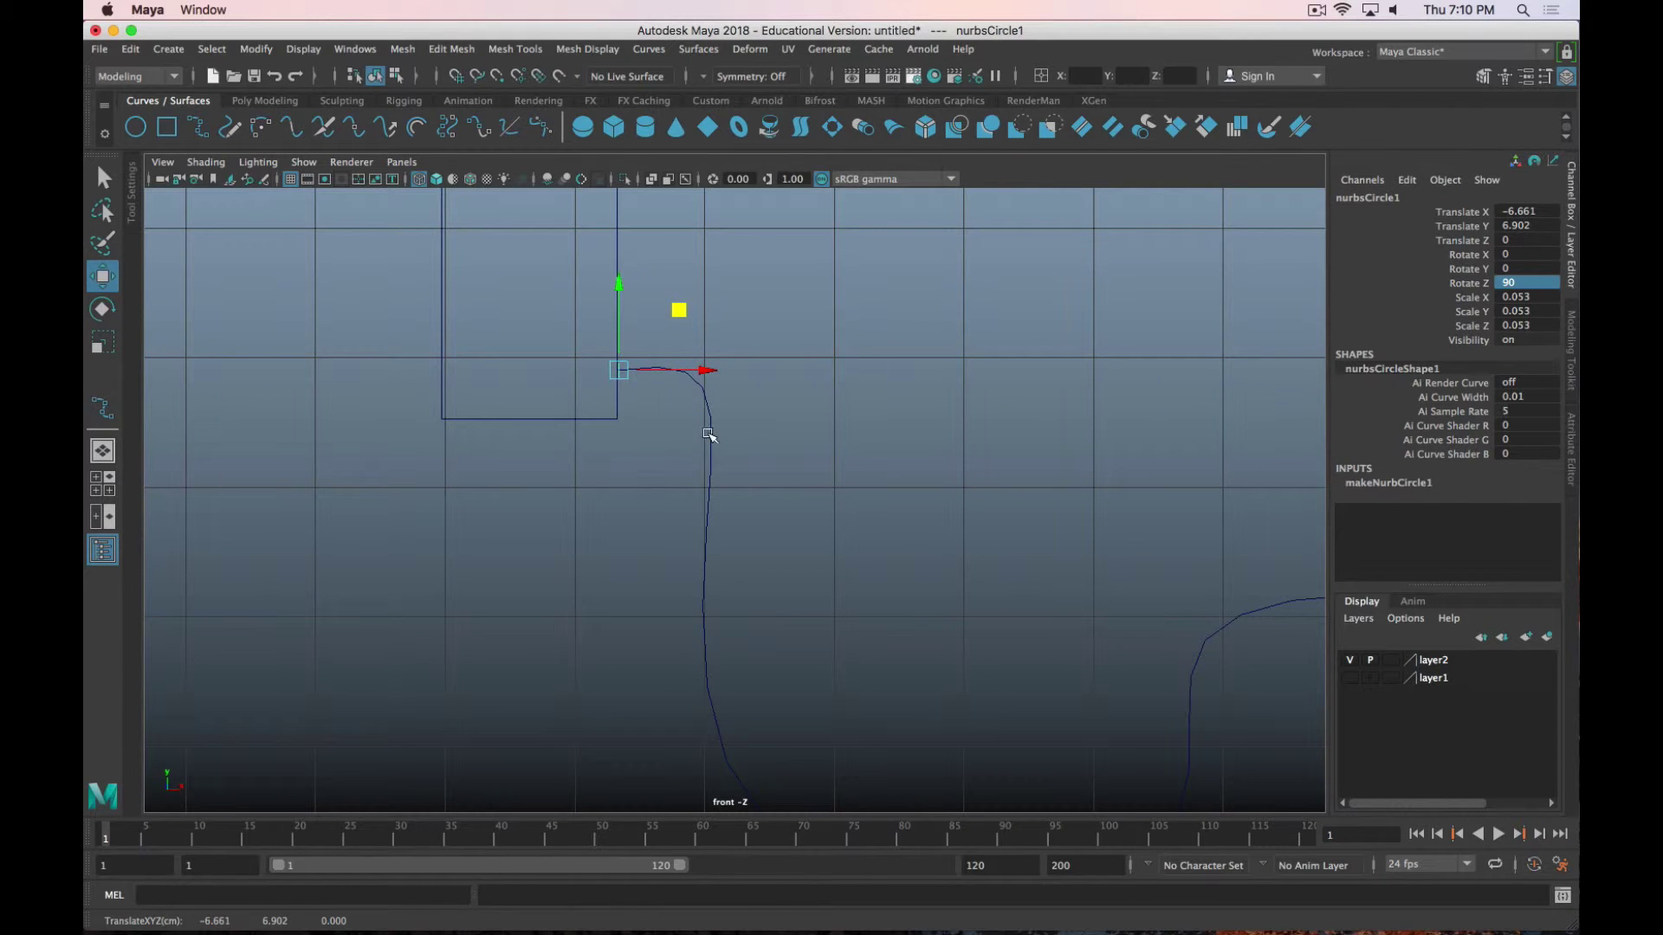
Extrude the circle along the curve, creating the tube extrudedSurface1.
click(710, 444)
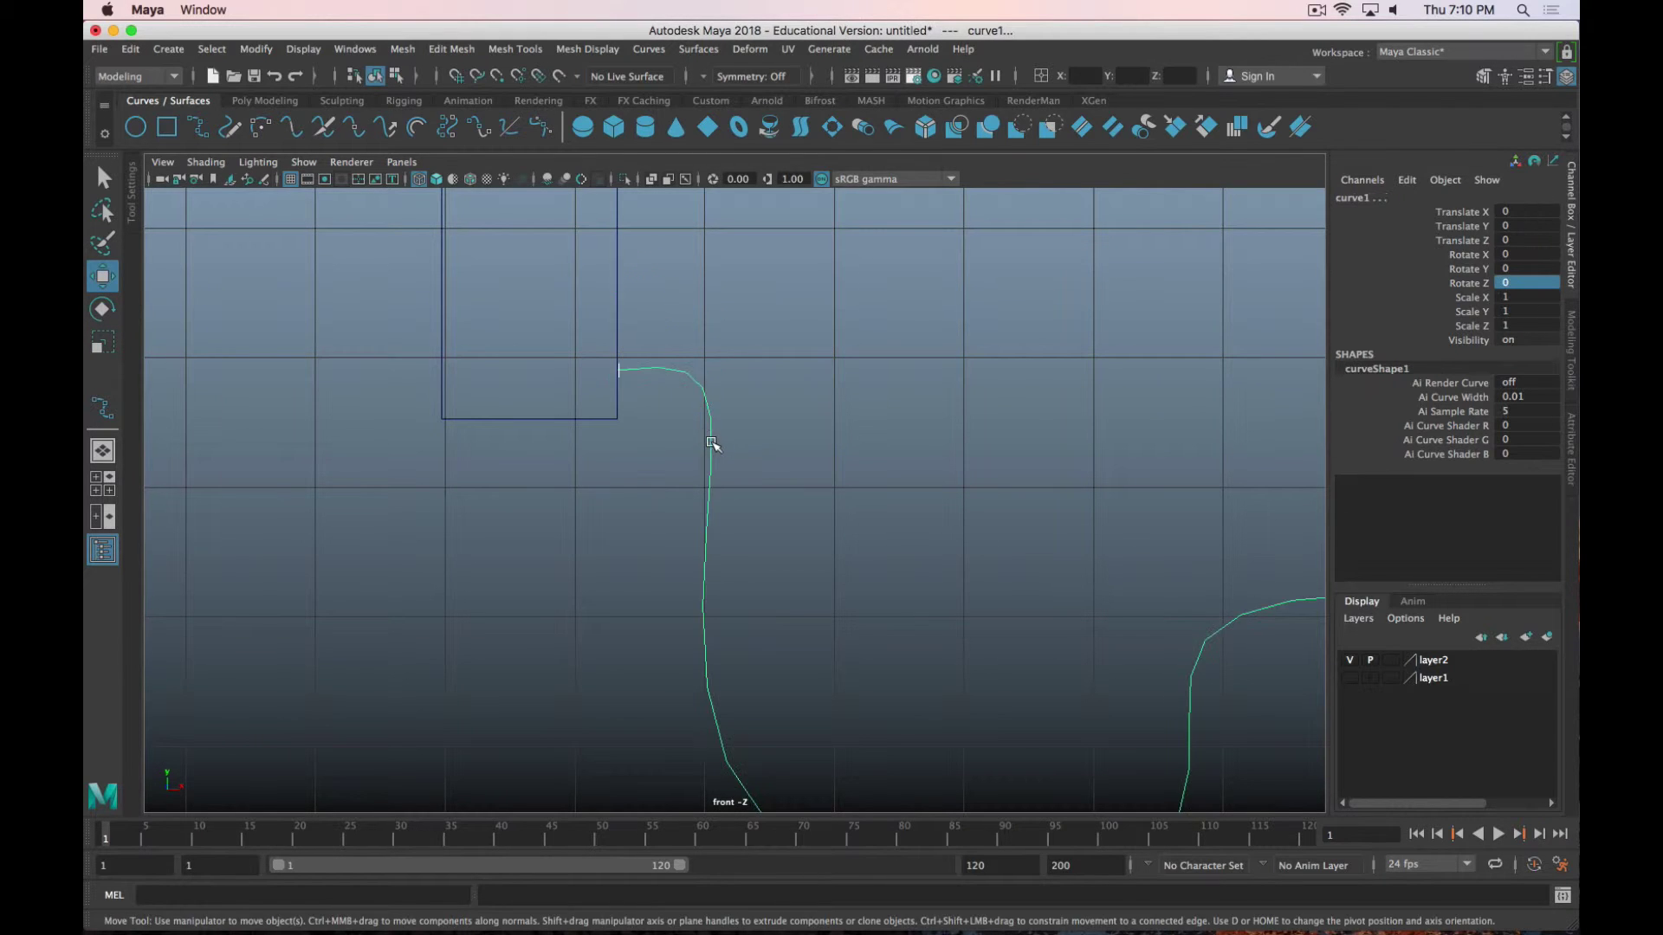
click(864, 130)
scroll(712, 427, down, 10)
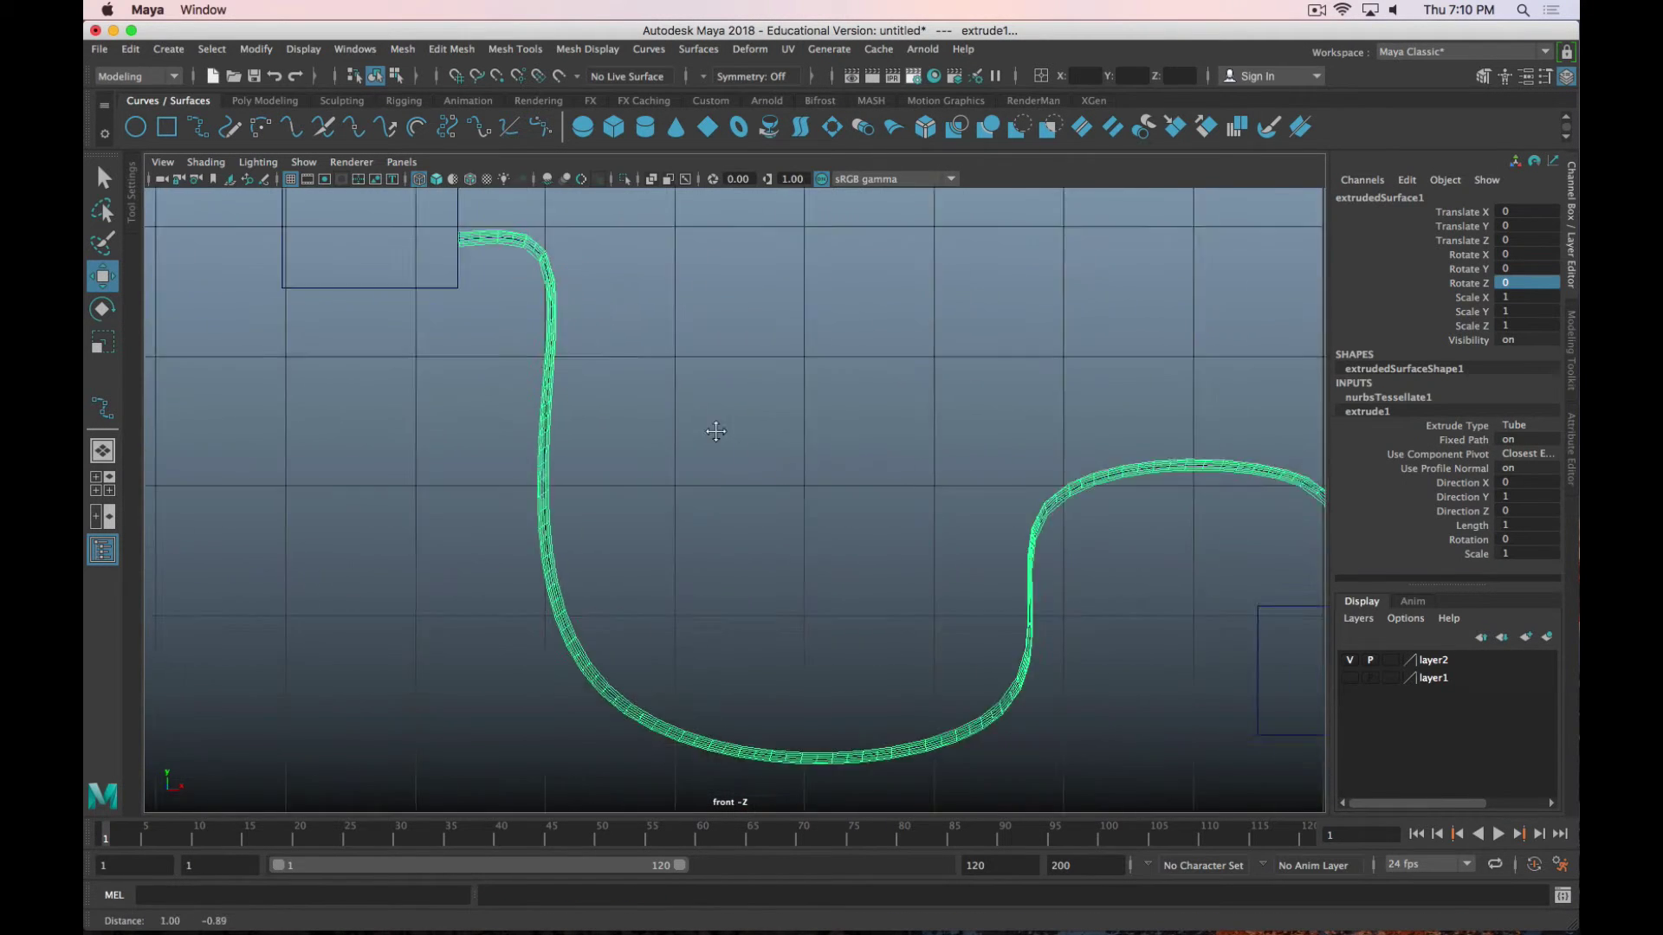
alt+drag(731, 457, 838, 530)
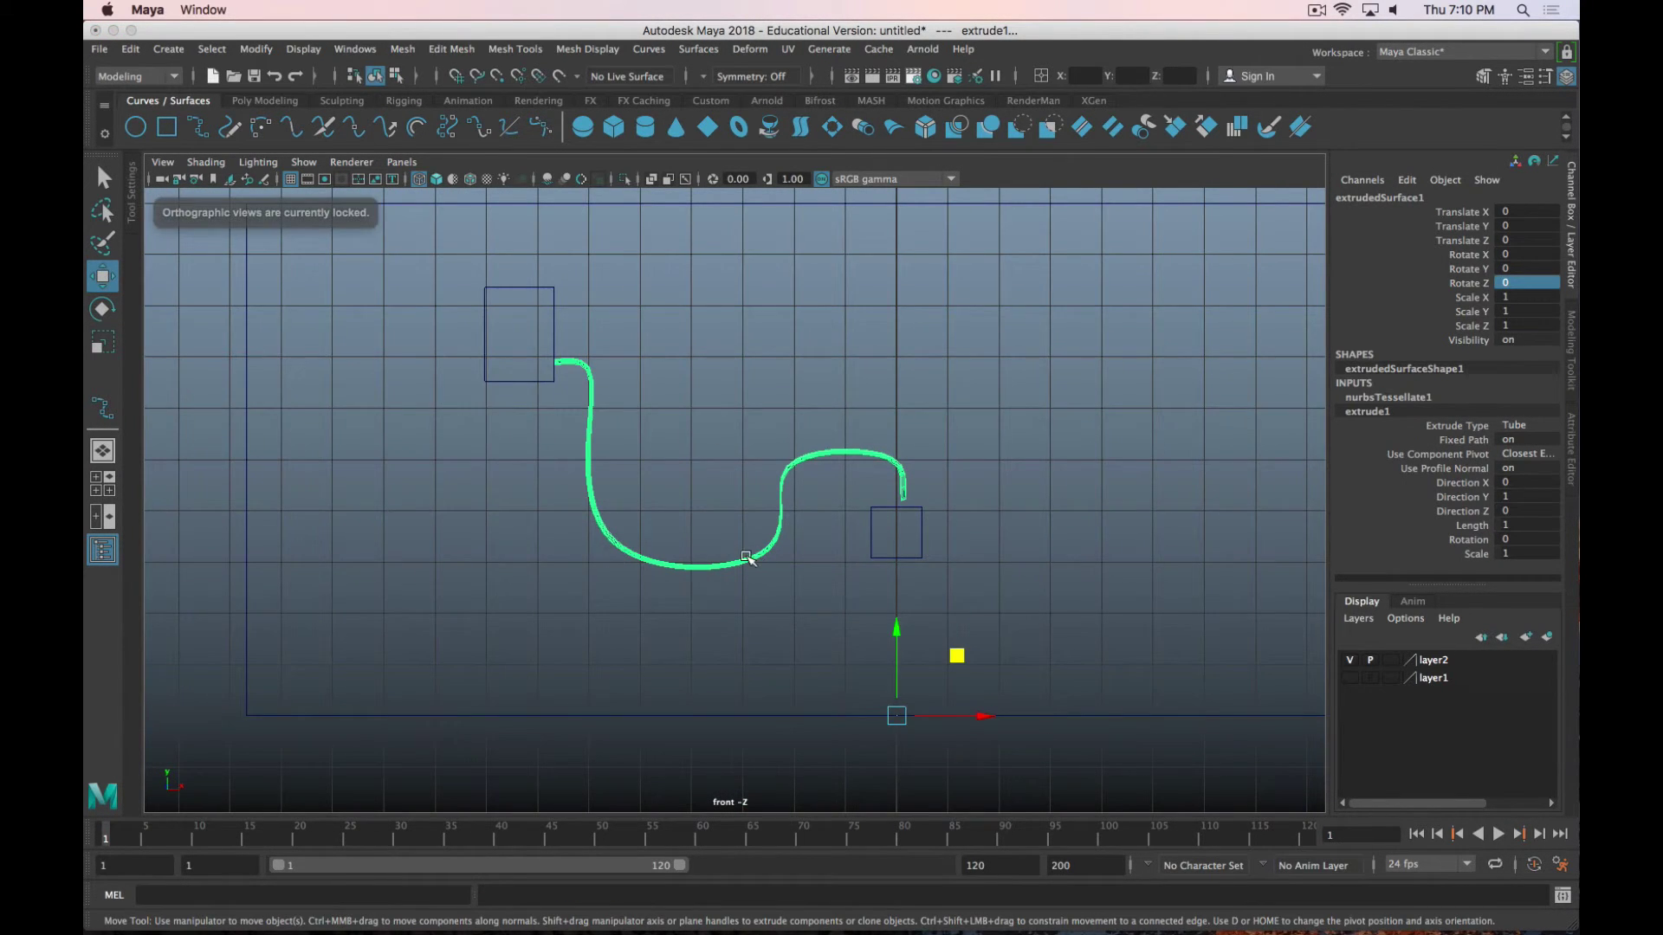
In perspective wireframe view, move the tube forward about 0.86 along Z.
scroll(750, 554, up, 6)
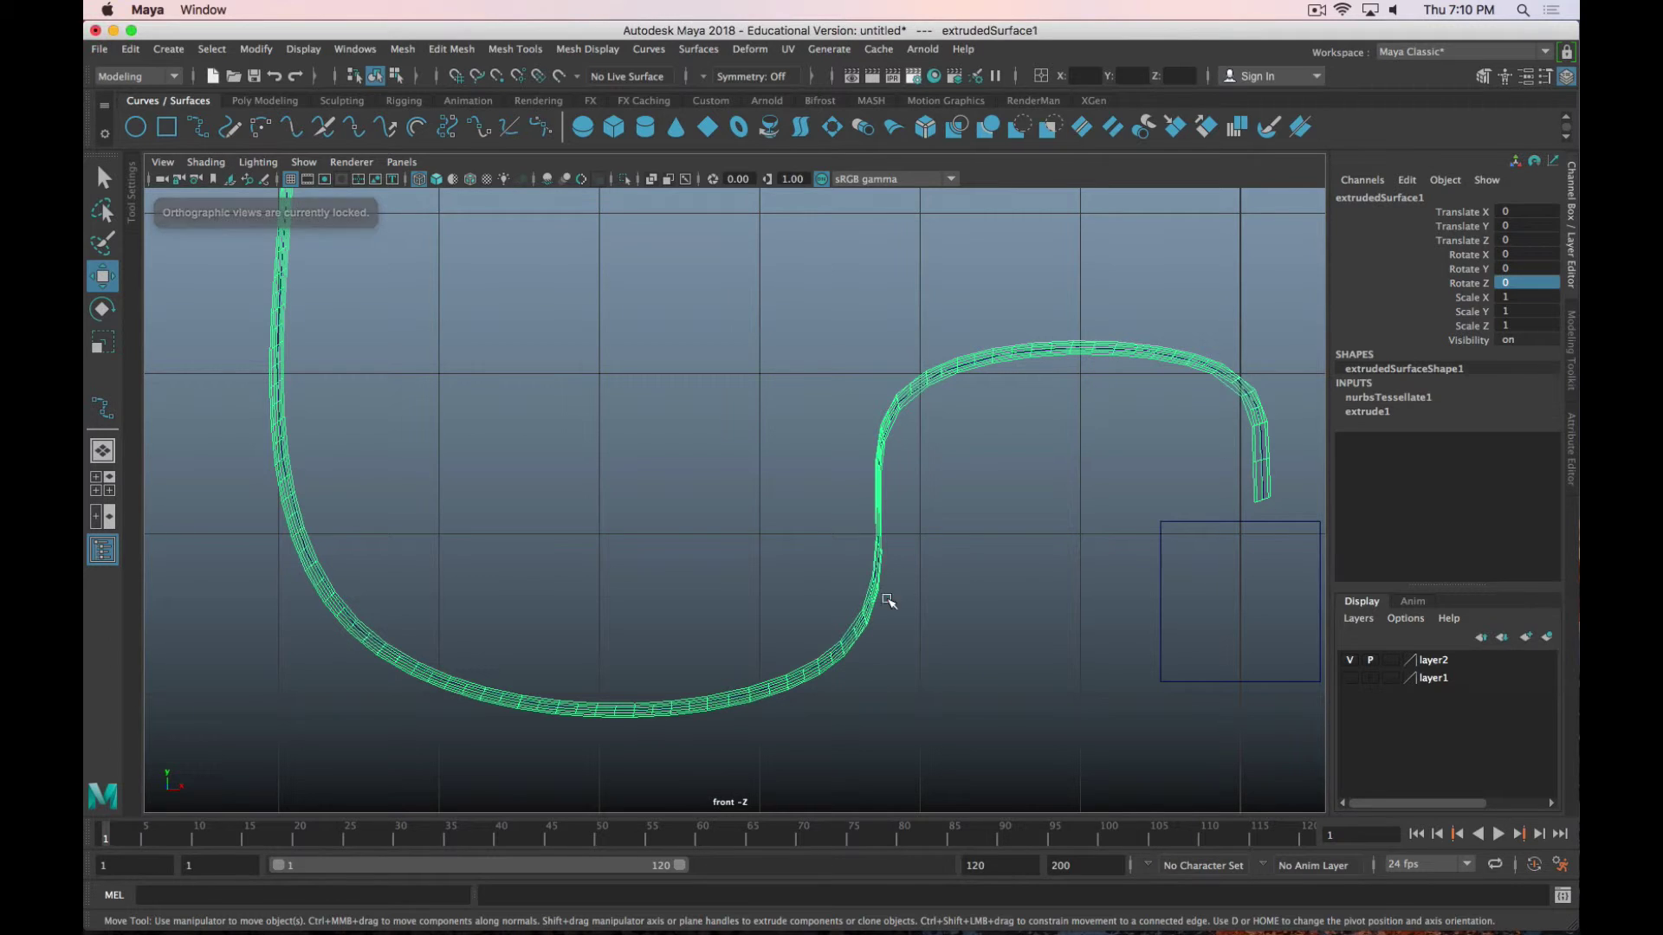
click(885, 473)
click(971, 387)
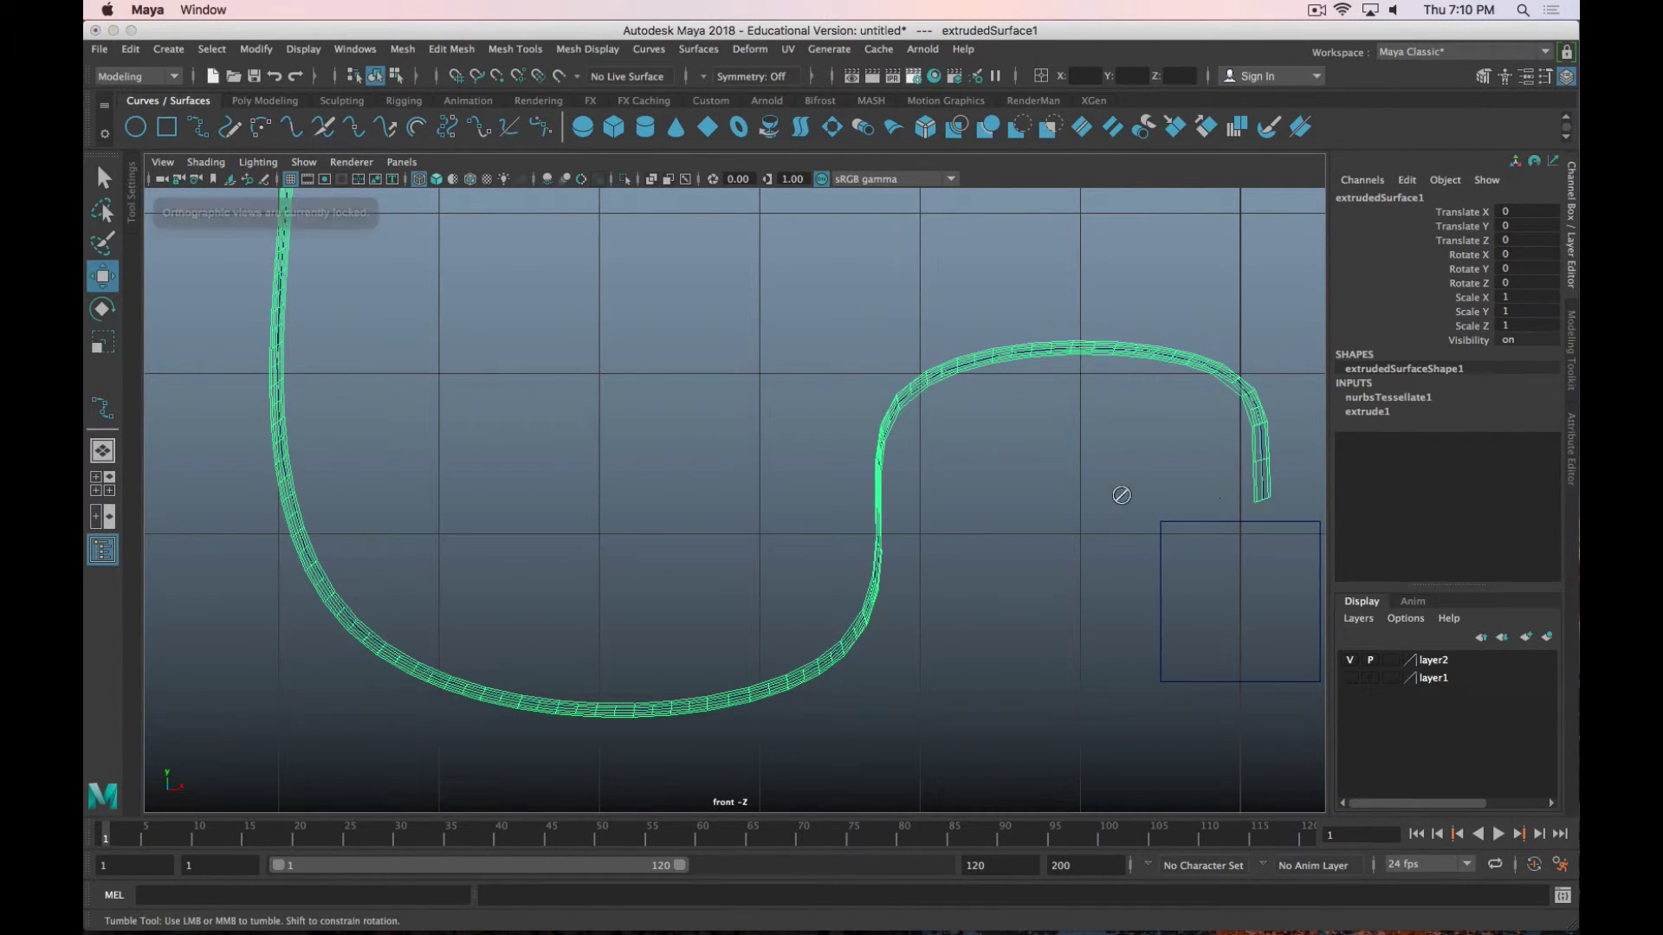
key(space)
key(space)
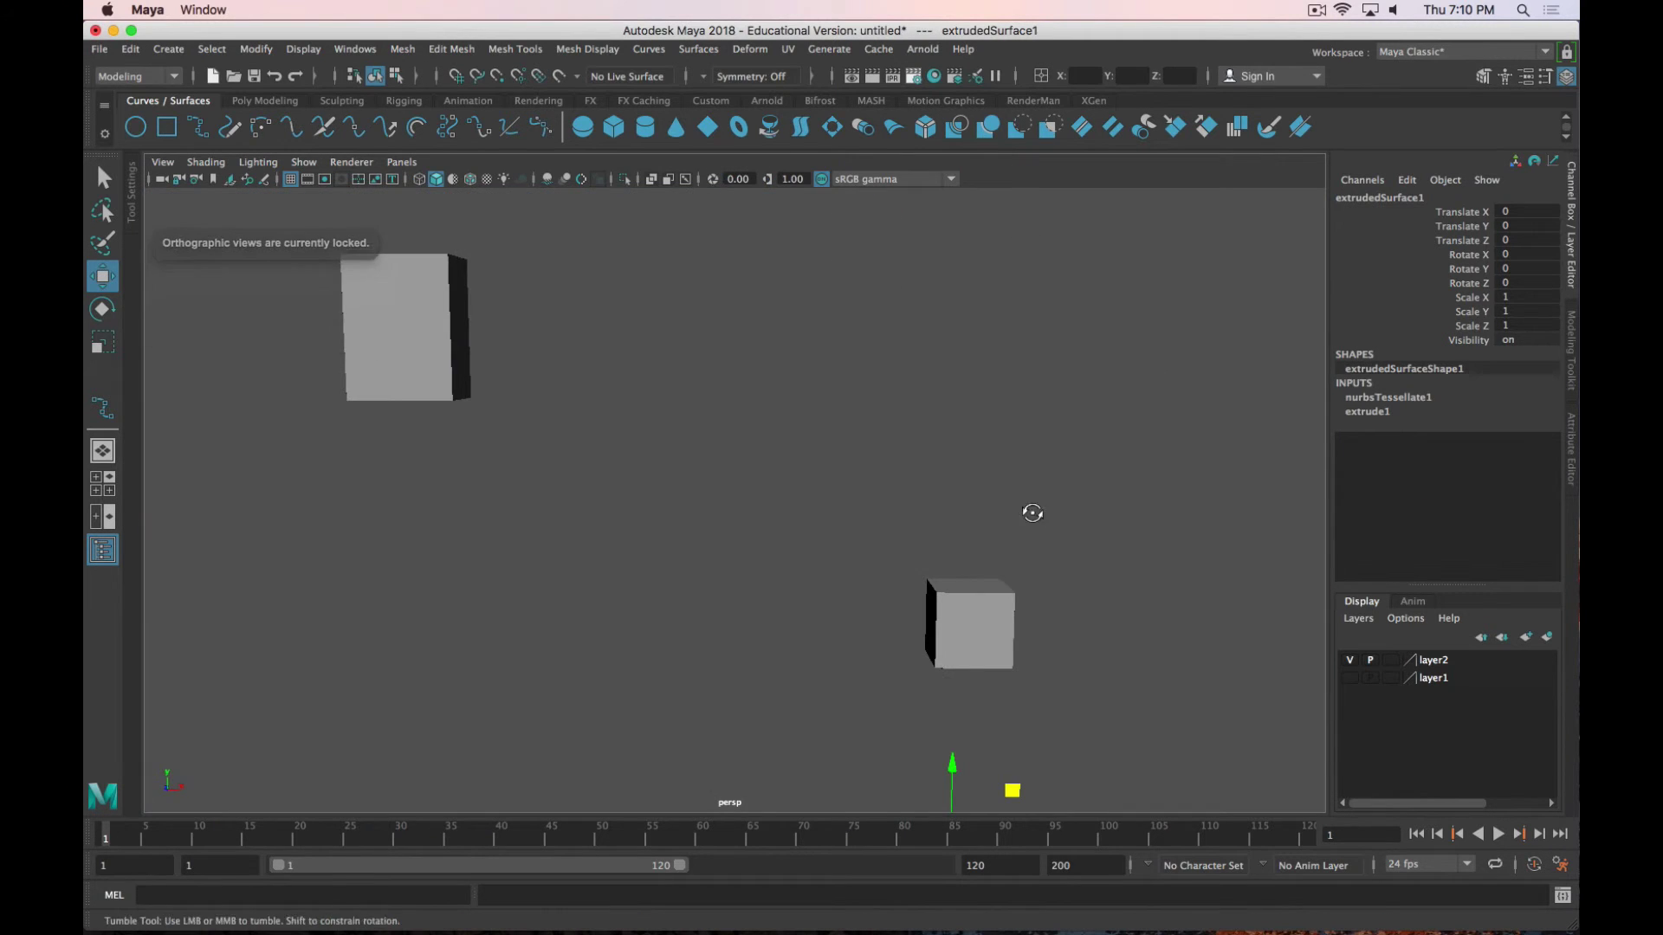
alt+drag(1032, 512, 920, 511)
scroll(923, 513, up, 3)
key(4)
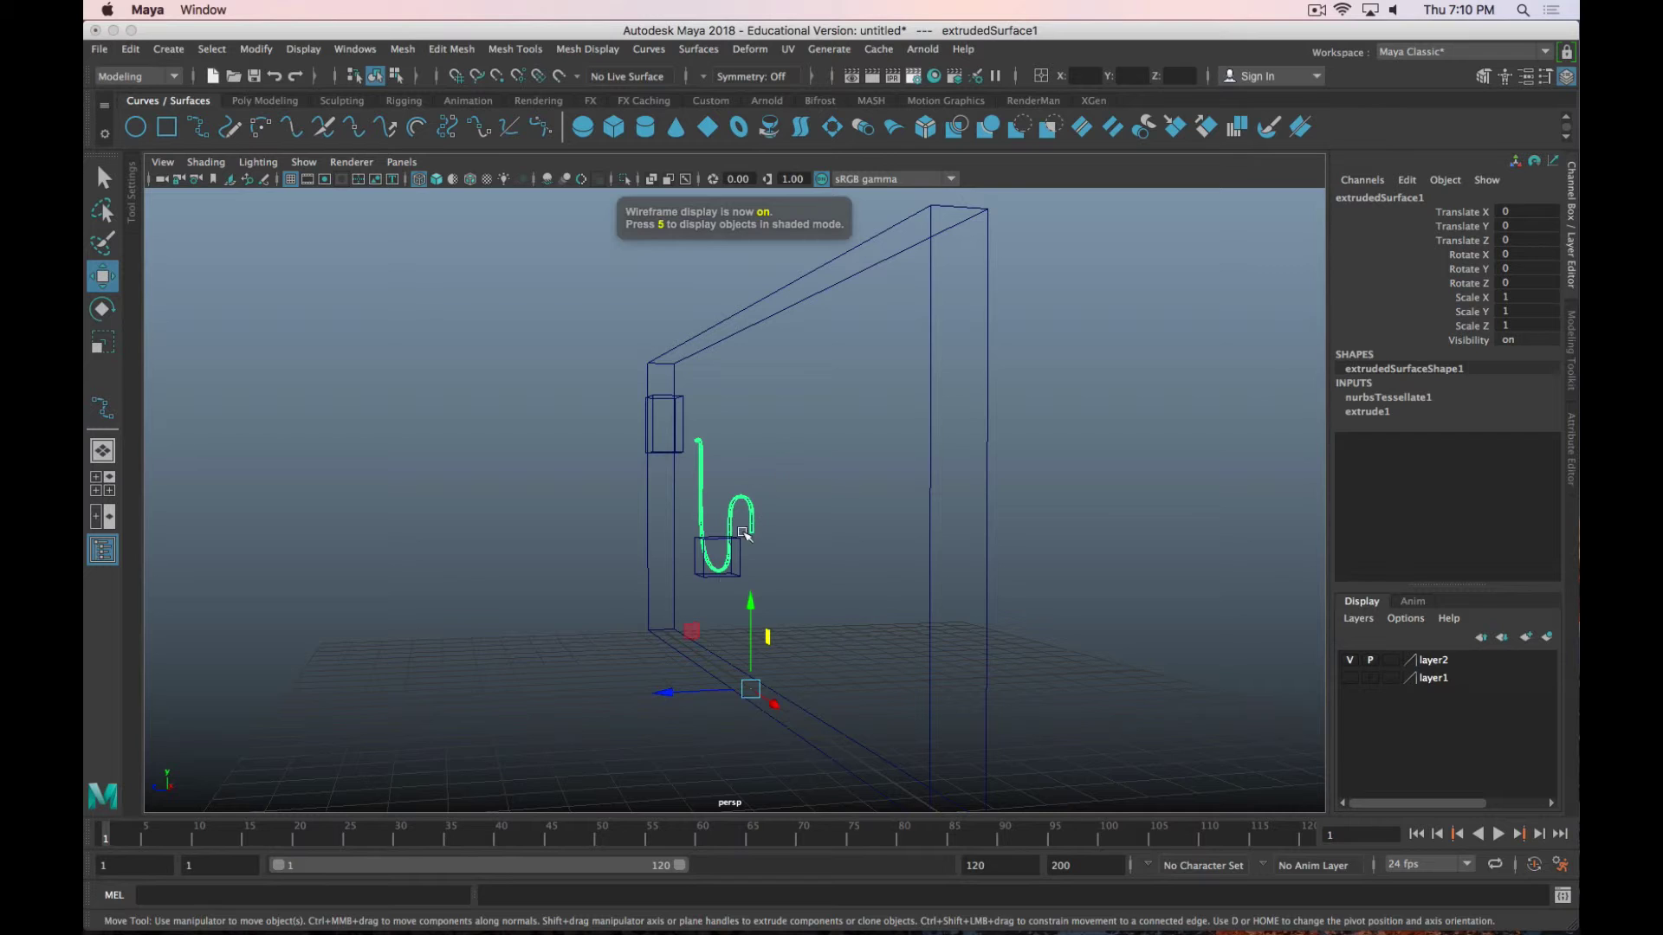
drag(660, 695, 620, 697)
Undo the tube's Z move and frame it in the view.
click(746, 511)
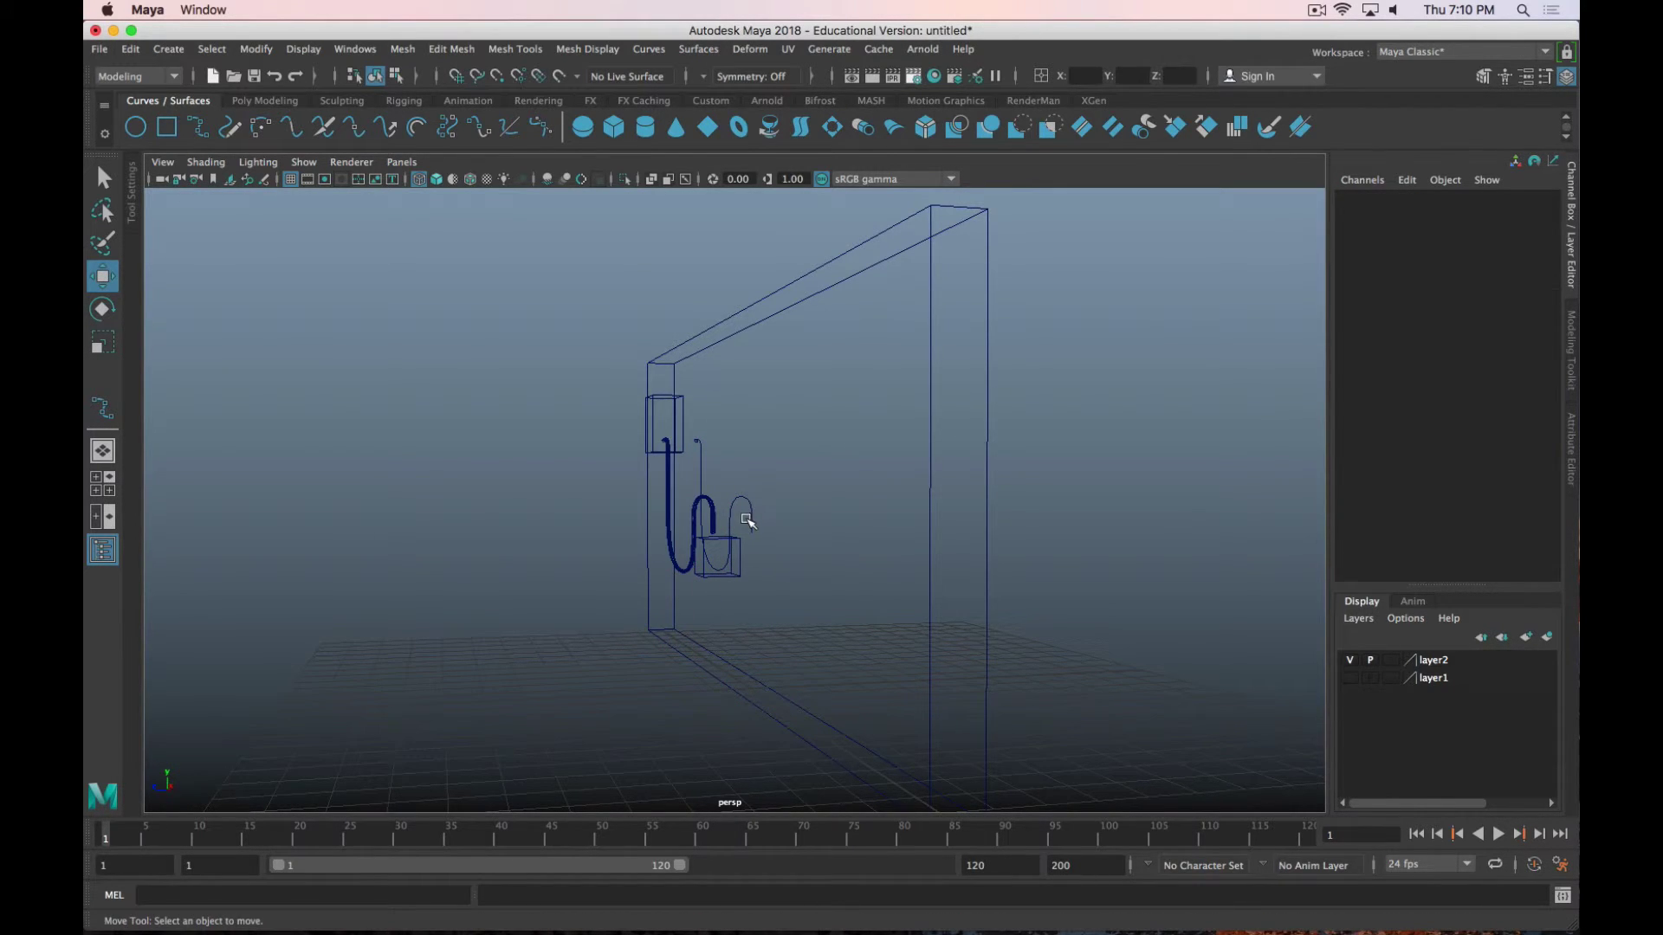
click(752, 523)
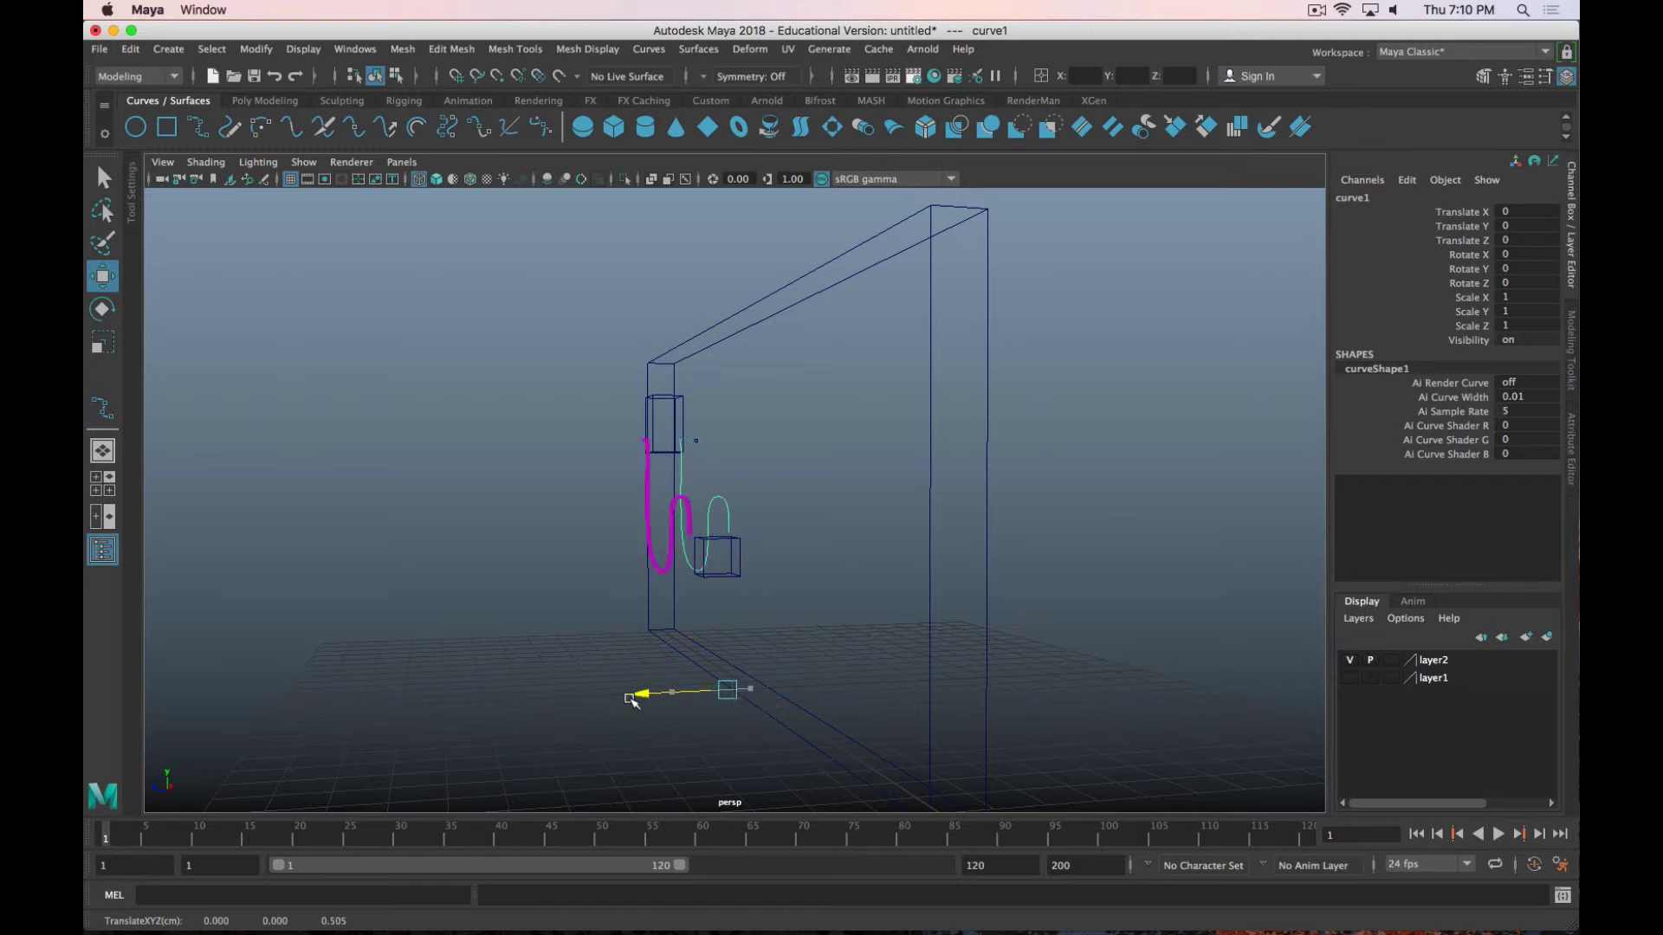
key(ctrl+z)
key(ctrl+z)
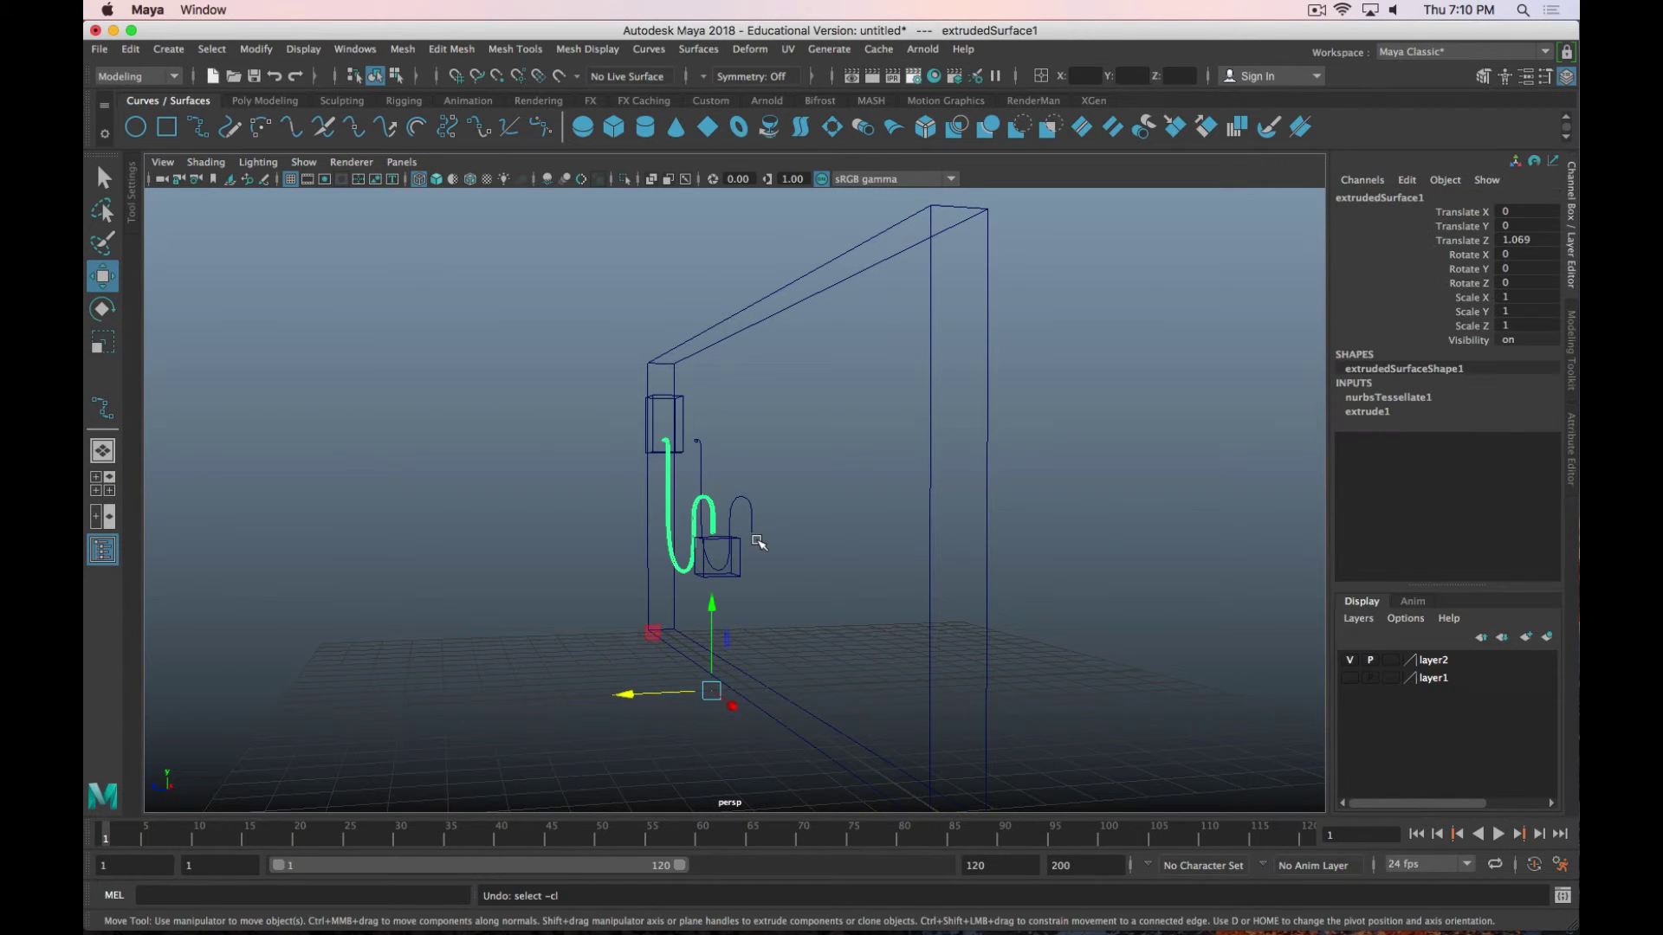
key(f)
alt+middle_drag(779, 545, 871, 576)
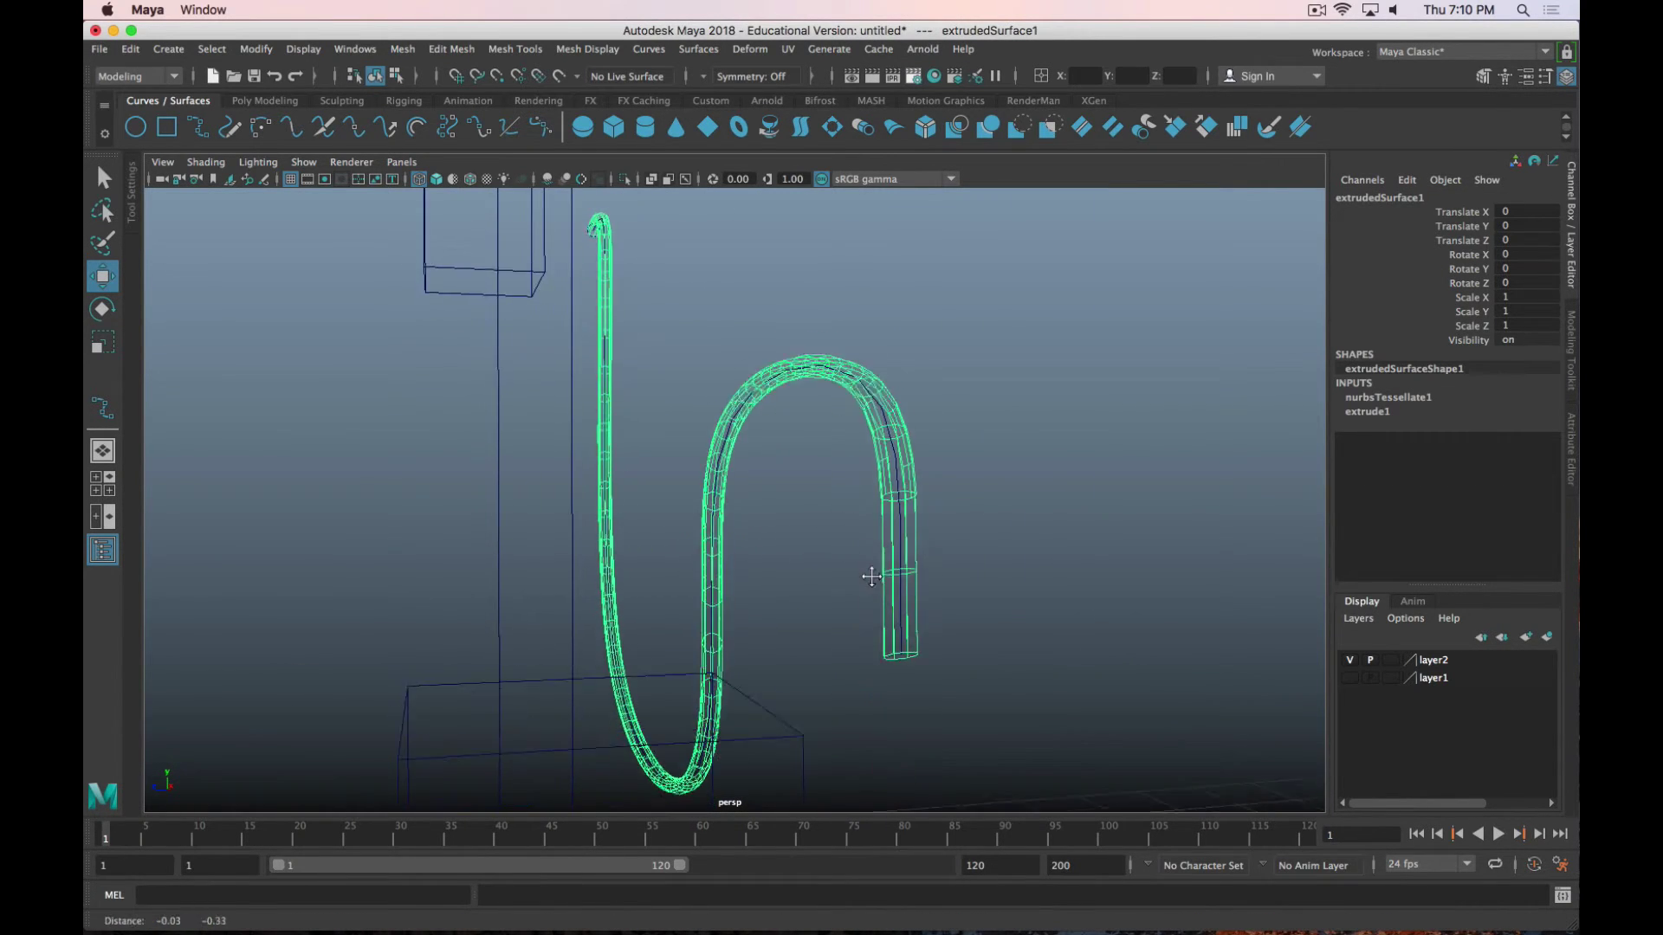
Move curve1 to Translate Z 1.108 and return to shaded display with the tube selected.
click(899, 614)
scroll(749, 675, down, 6)
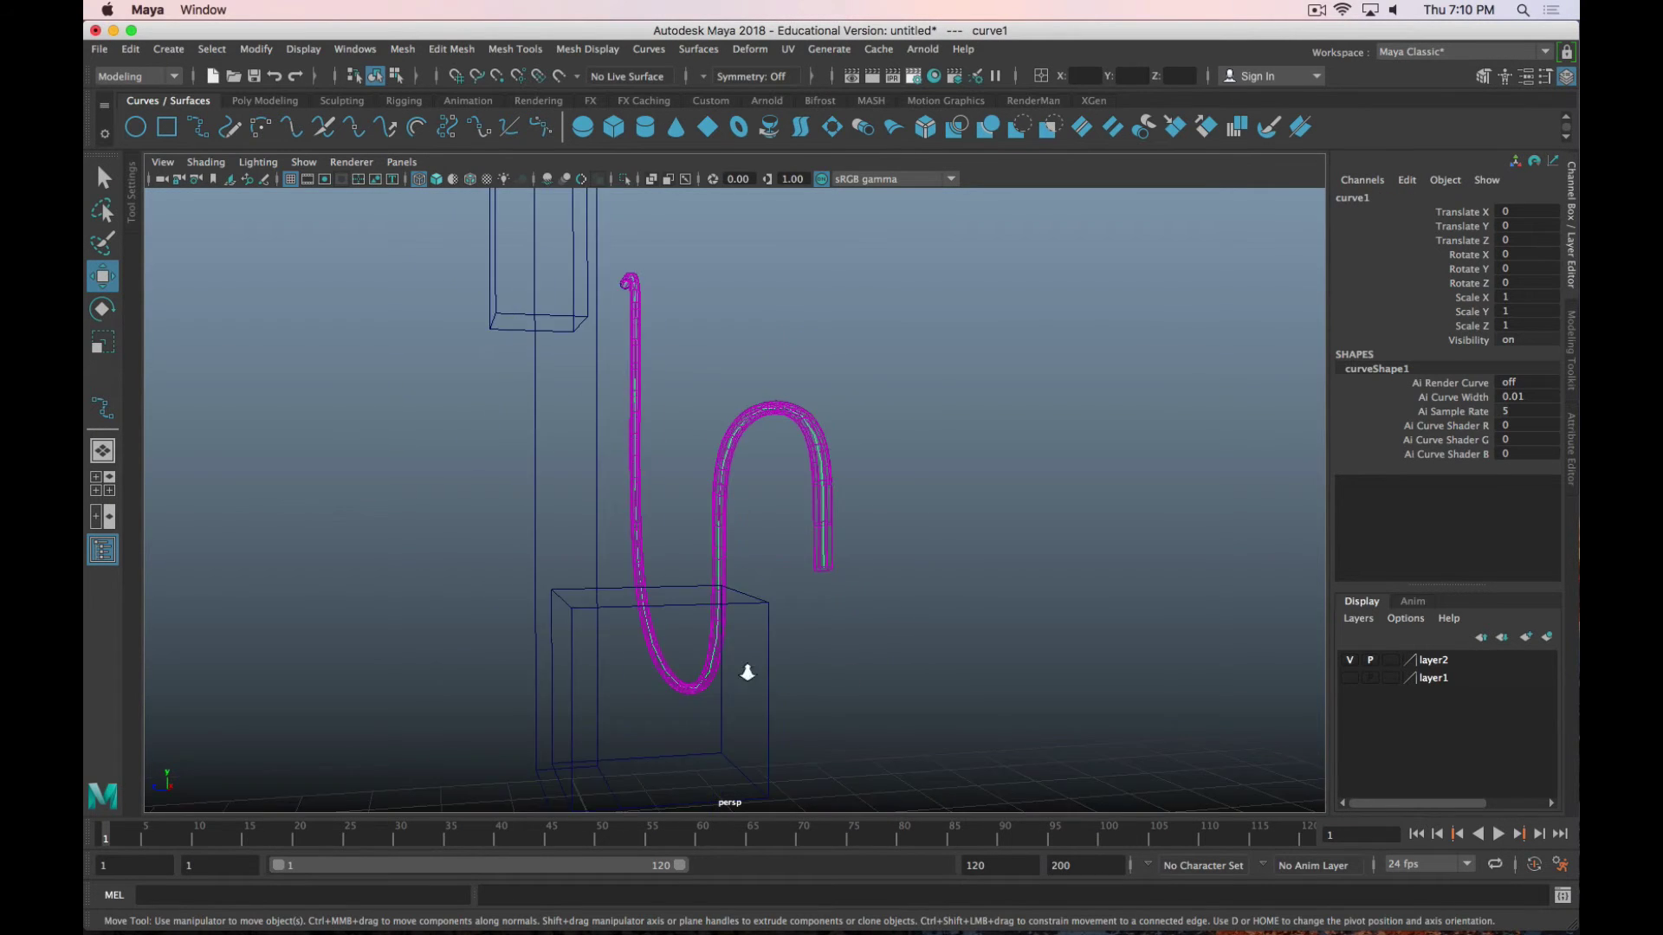
drag(675, 761, 604, 764)
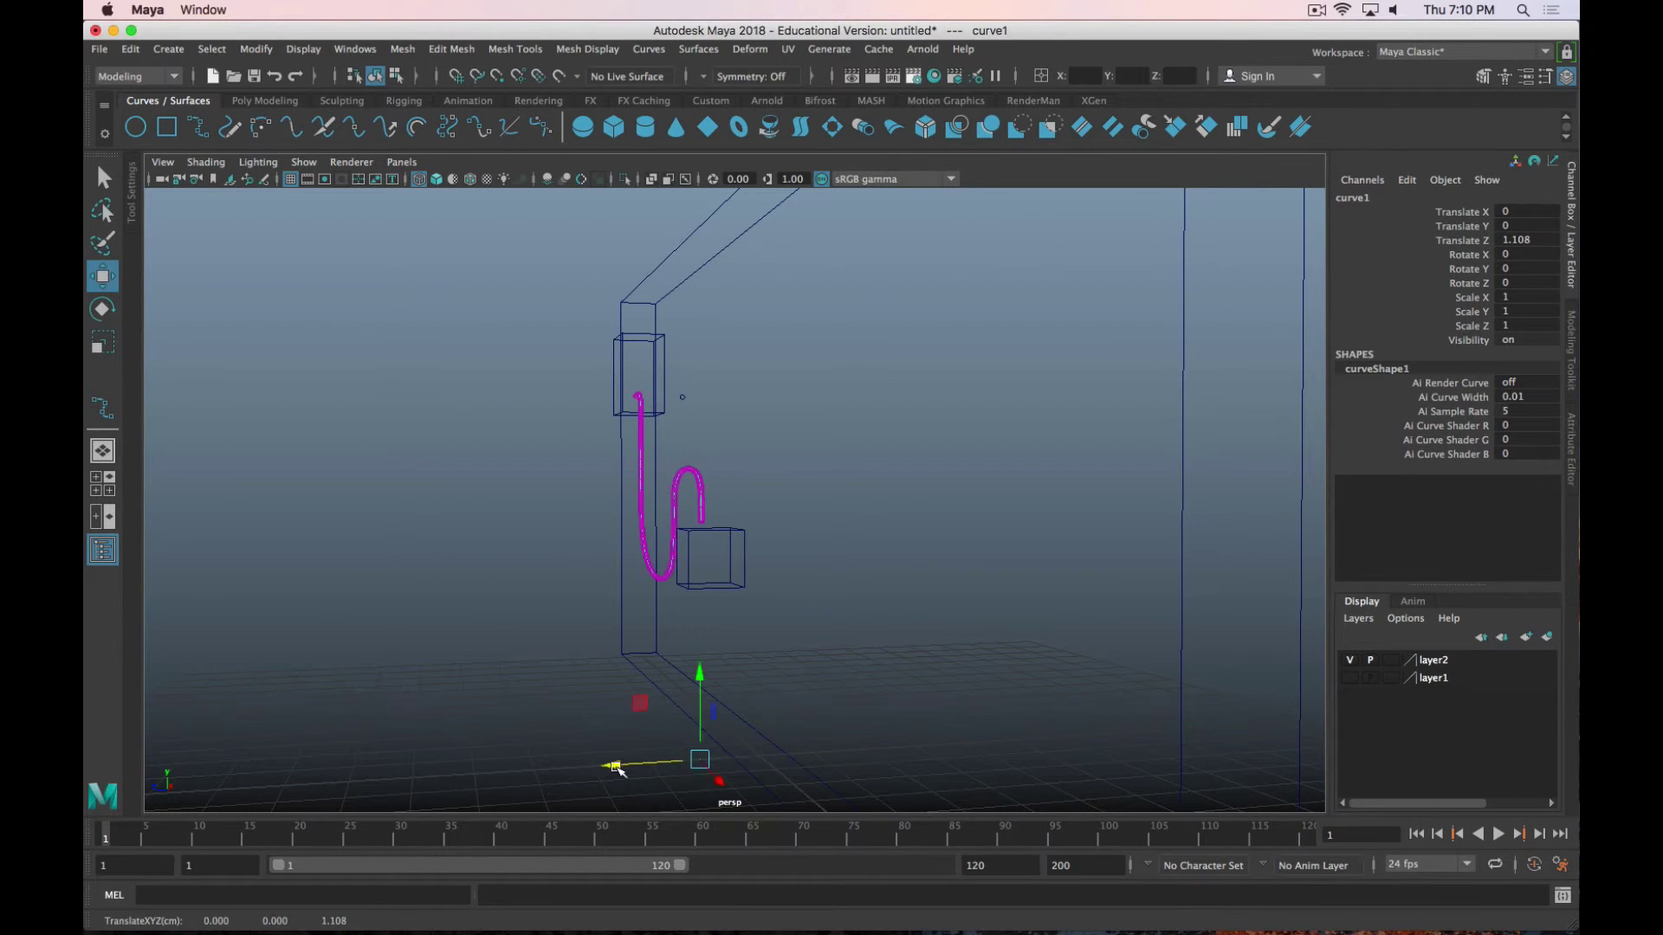
scroll(631, 691, up, 6)
key(5)
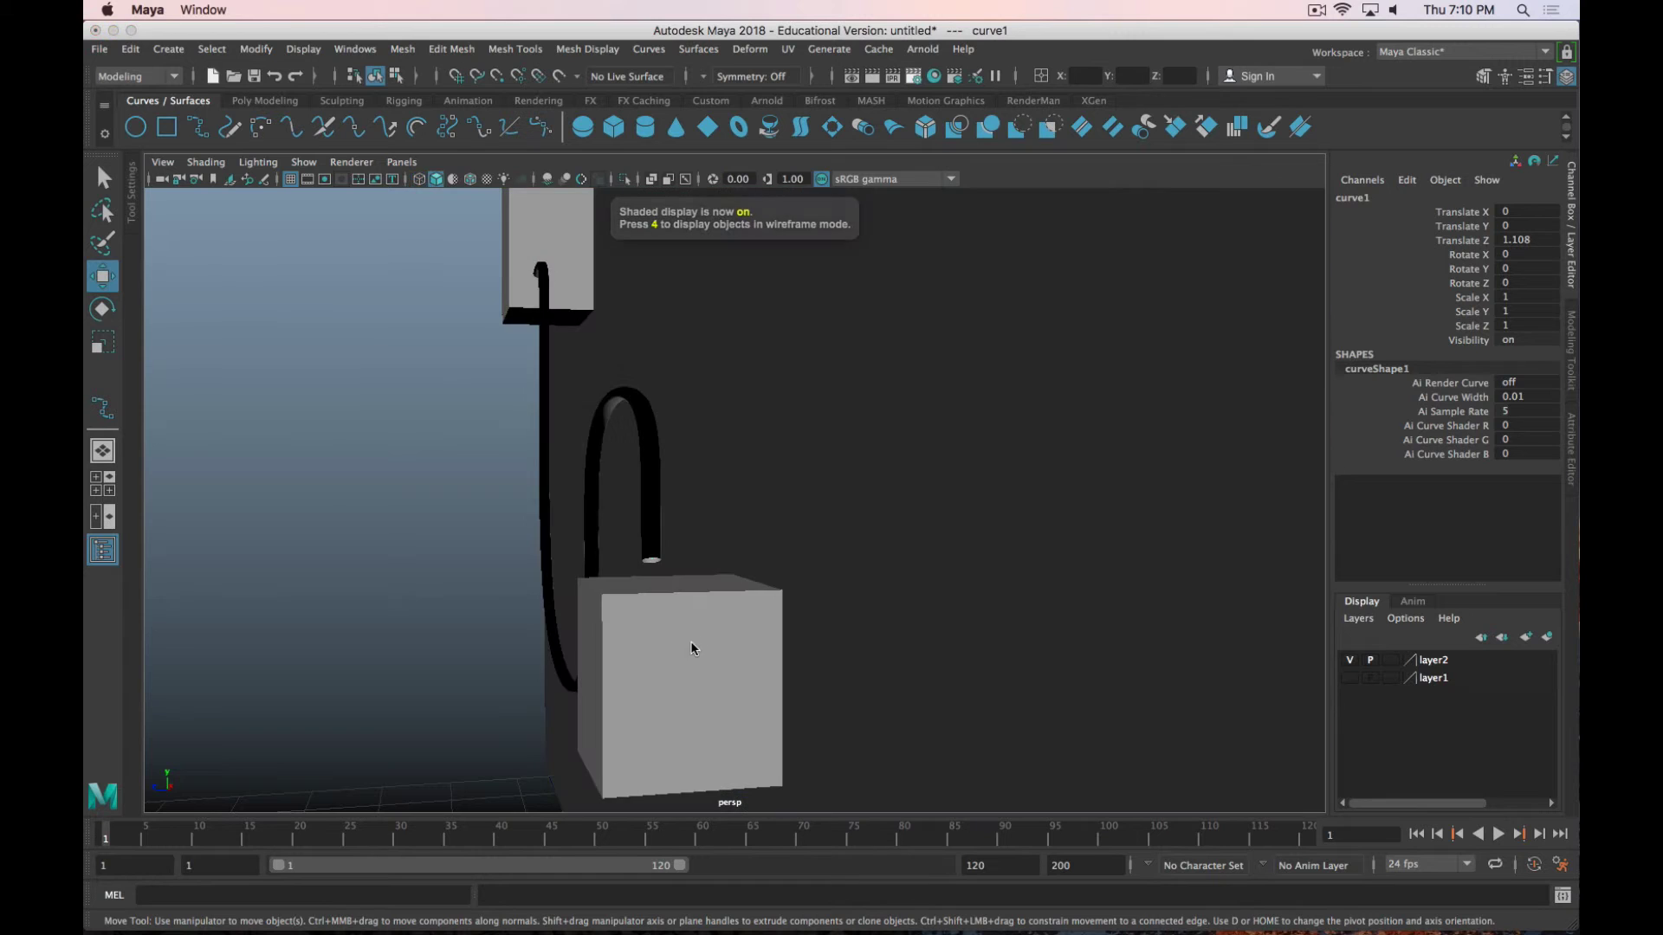
mouse_move(689, 641)
alt+mouse_down()
mouse_move(699, 616)
mouse_move(640, 490)
alt+mouse_up()
click(693, 465)
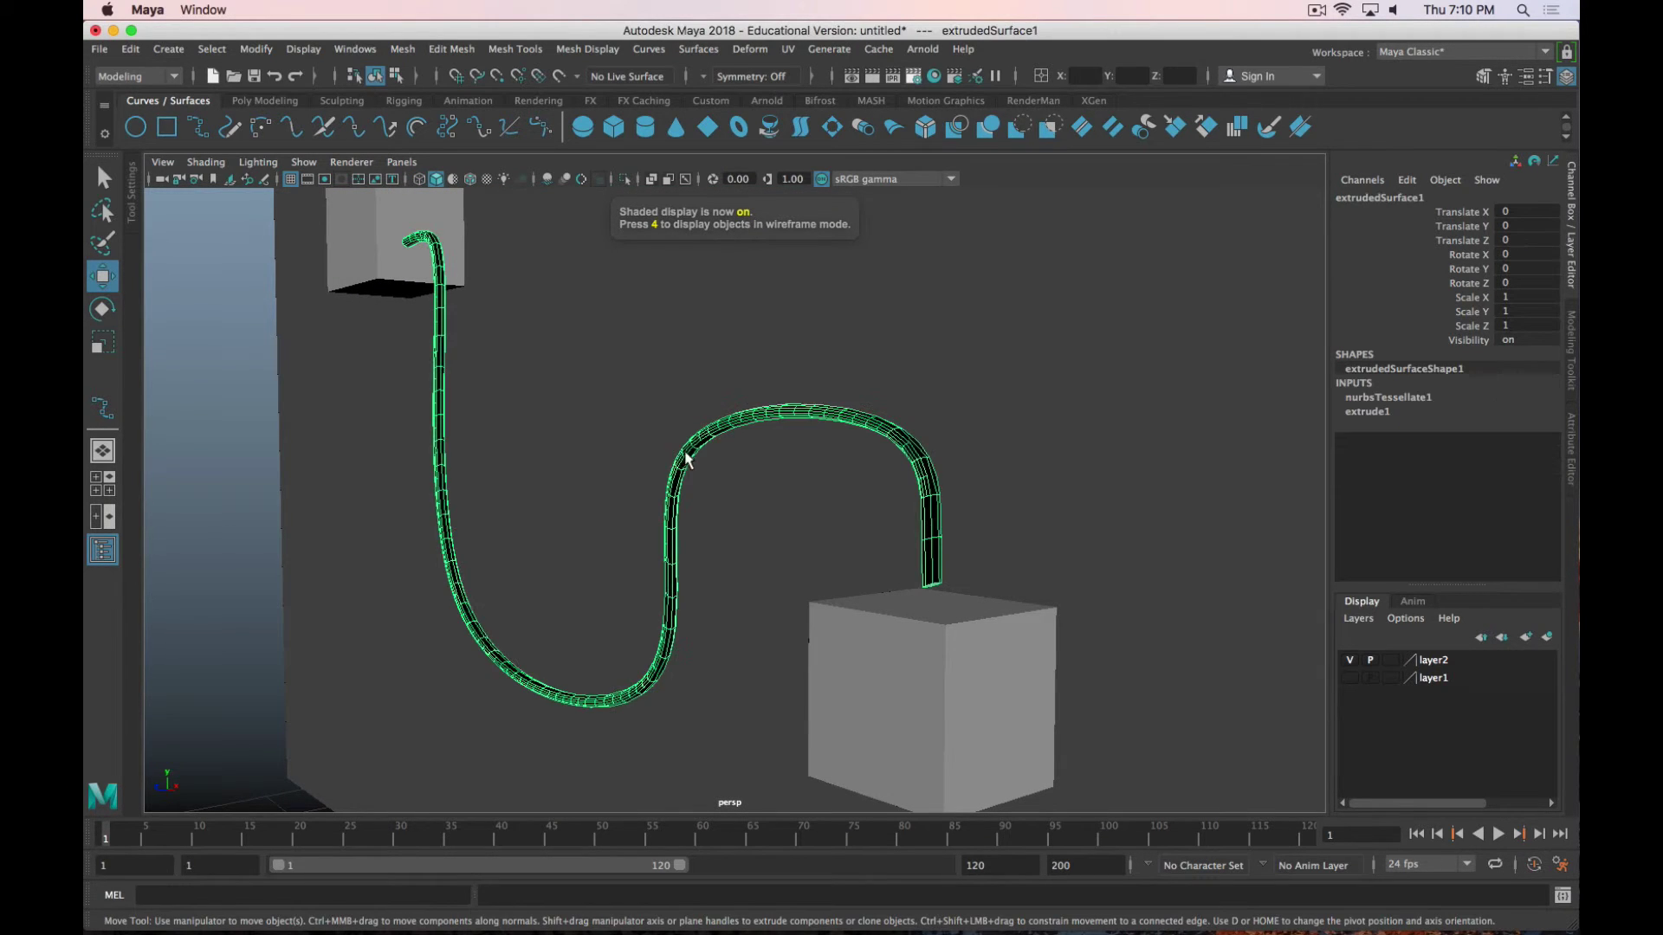
Reverse the tube's normals with Mesh Display > Reverse, then switch to wireframe.
click(698, 48)
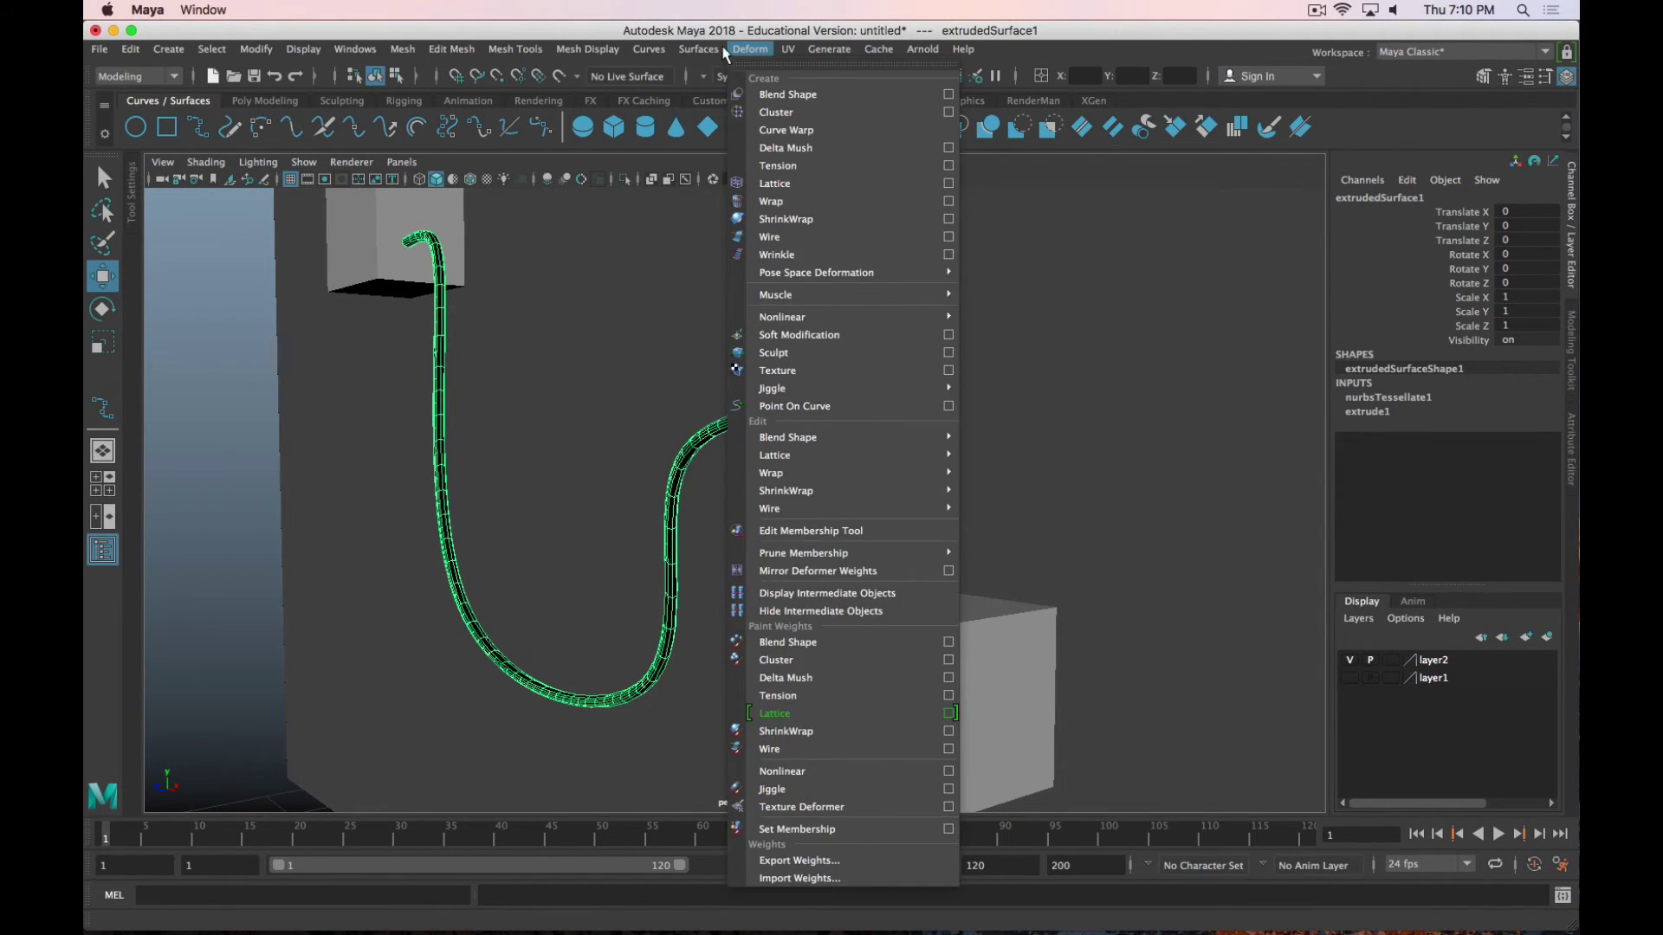
mouse_move(588, 50)
click(641, 130)
alt+drag(900, 503, 944, 514)
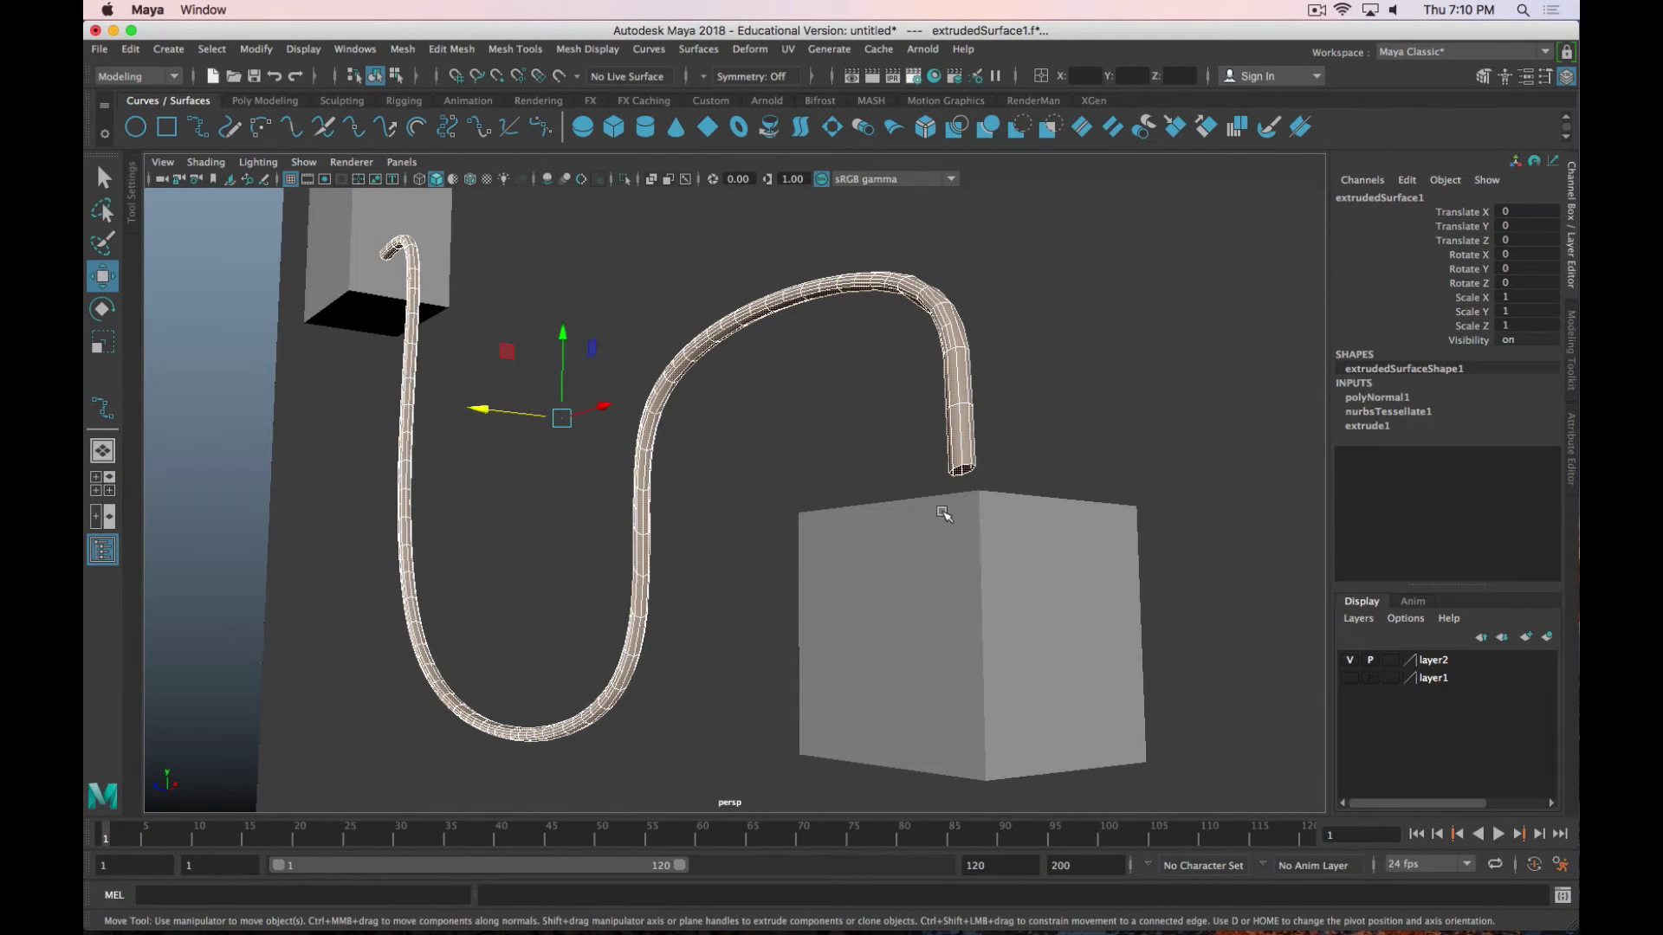
key(4)
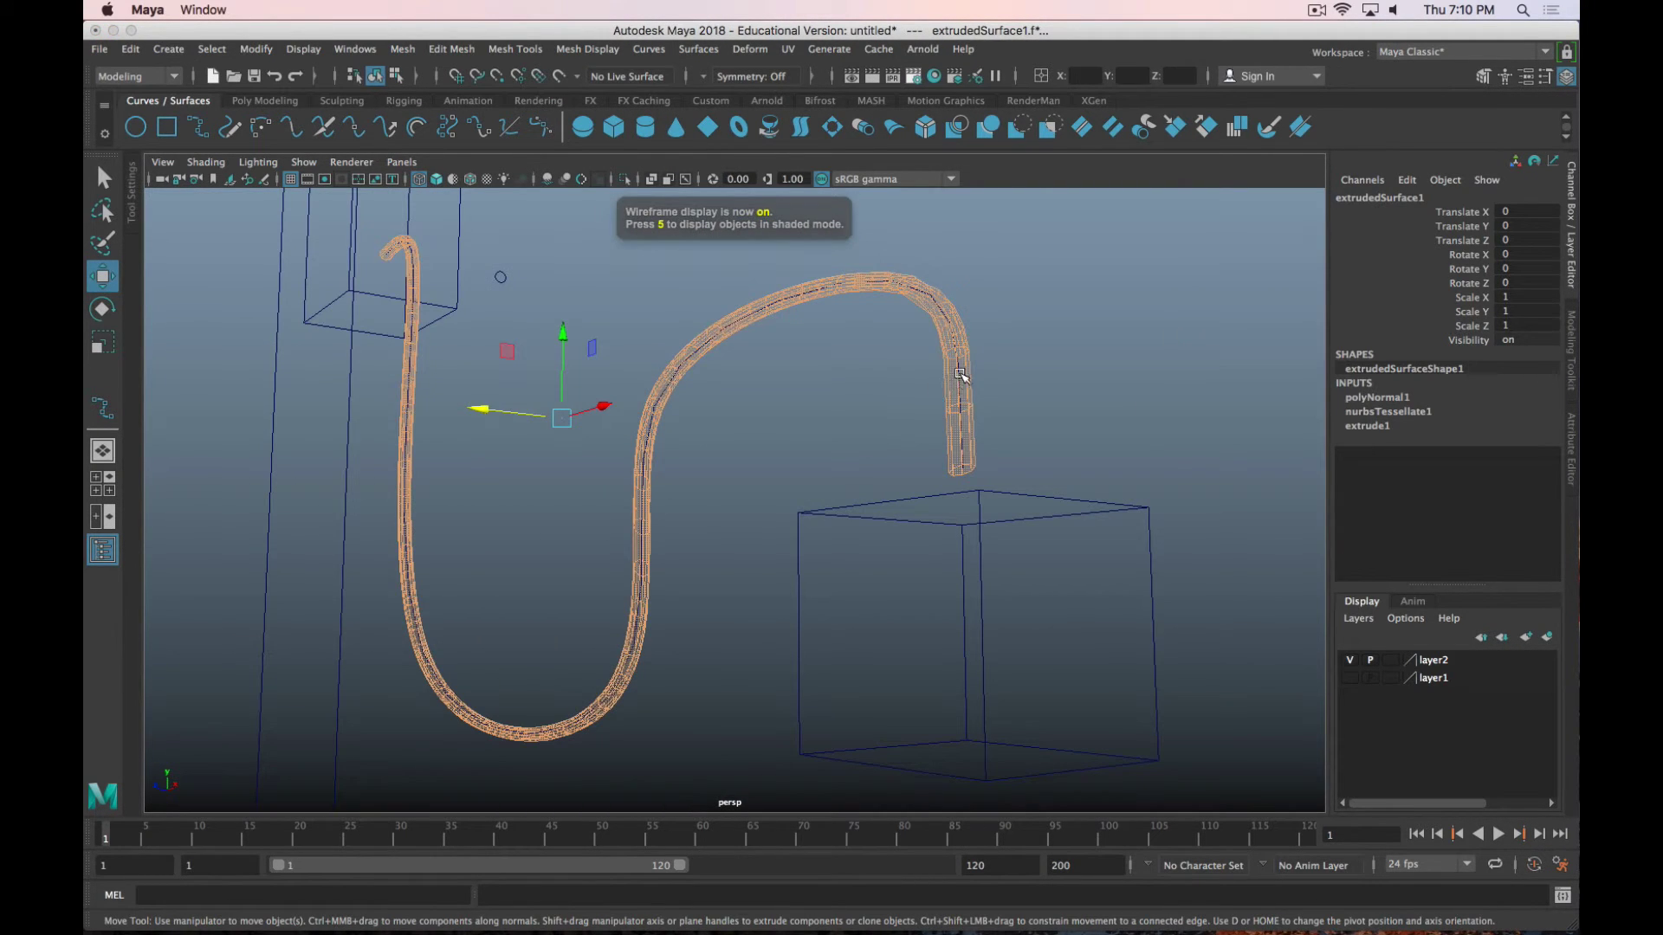
click(960, 374)
Select curve1 under the tube and switch it to Control Vertex editing.
click(961, 382)
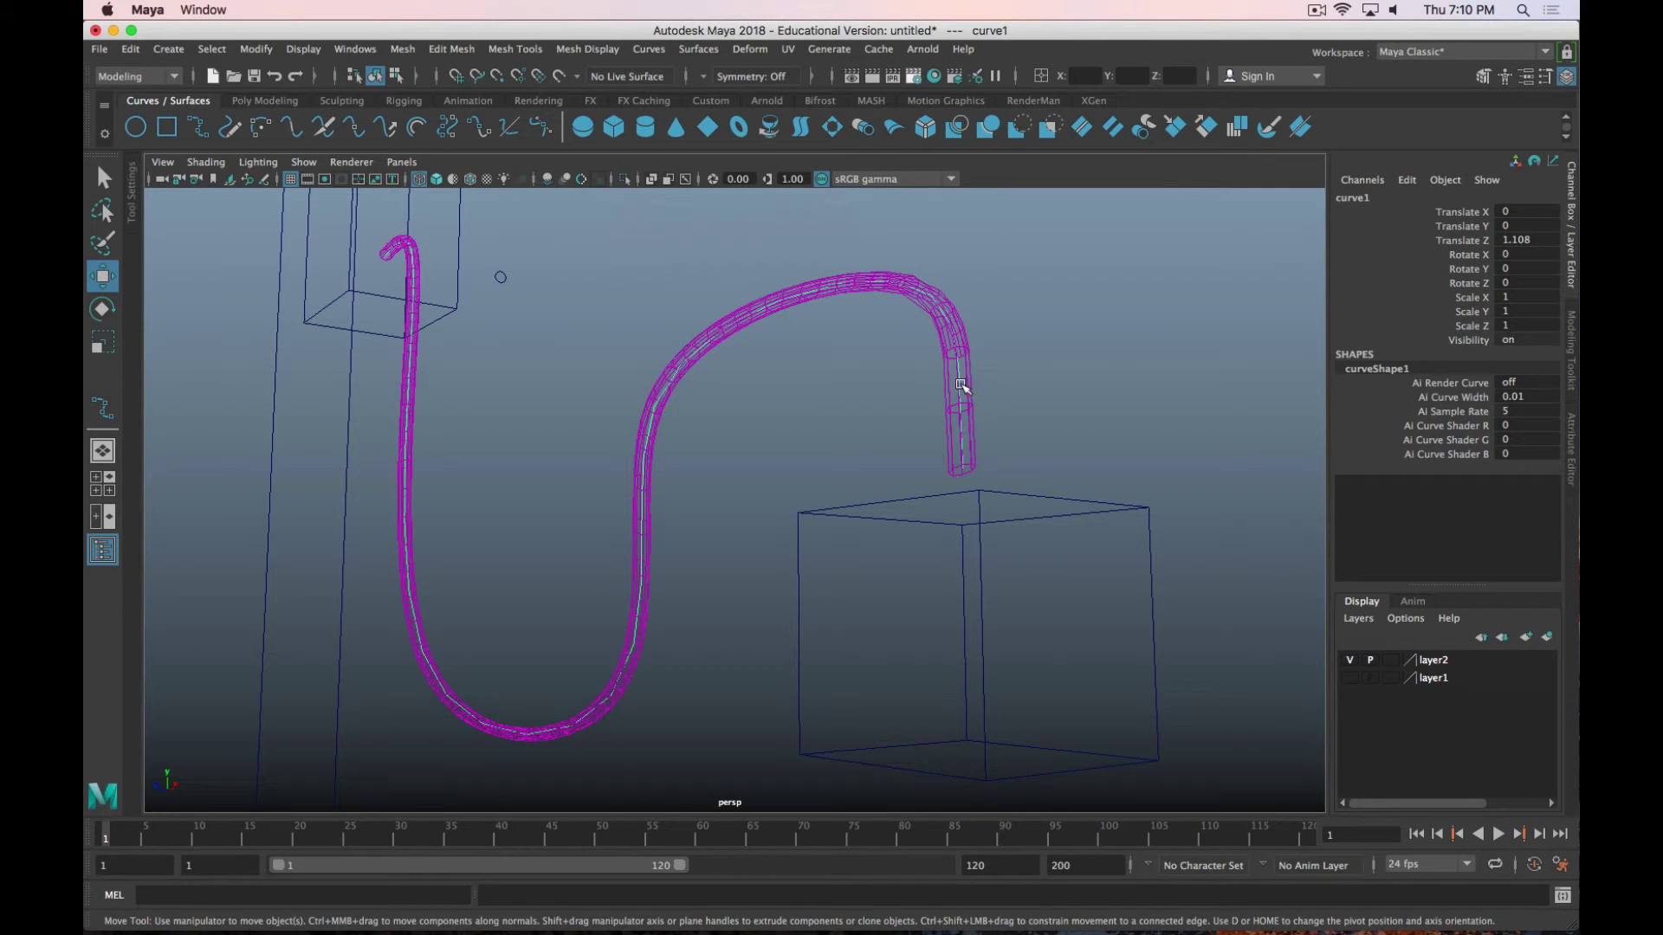
right_click(960, 386)
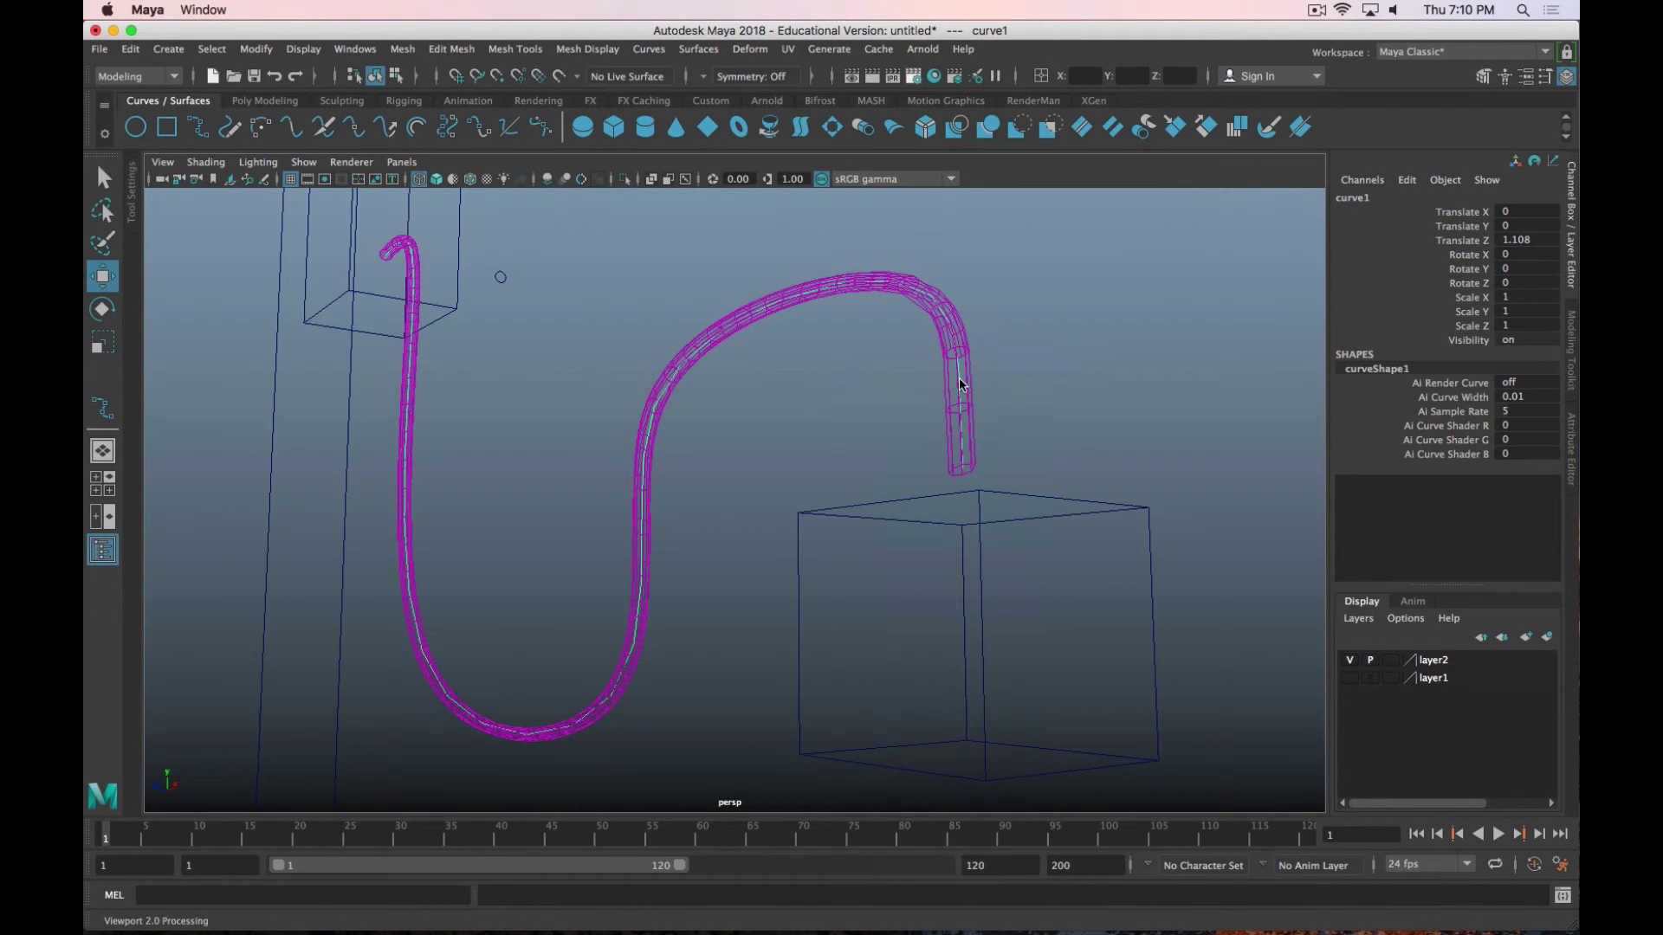
right_click(960, 386)
alt+right_drag(961, 385, 1151, 442)
alt+drag(1150, 442, 916, 478)
right_click(899, 459)
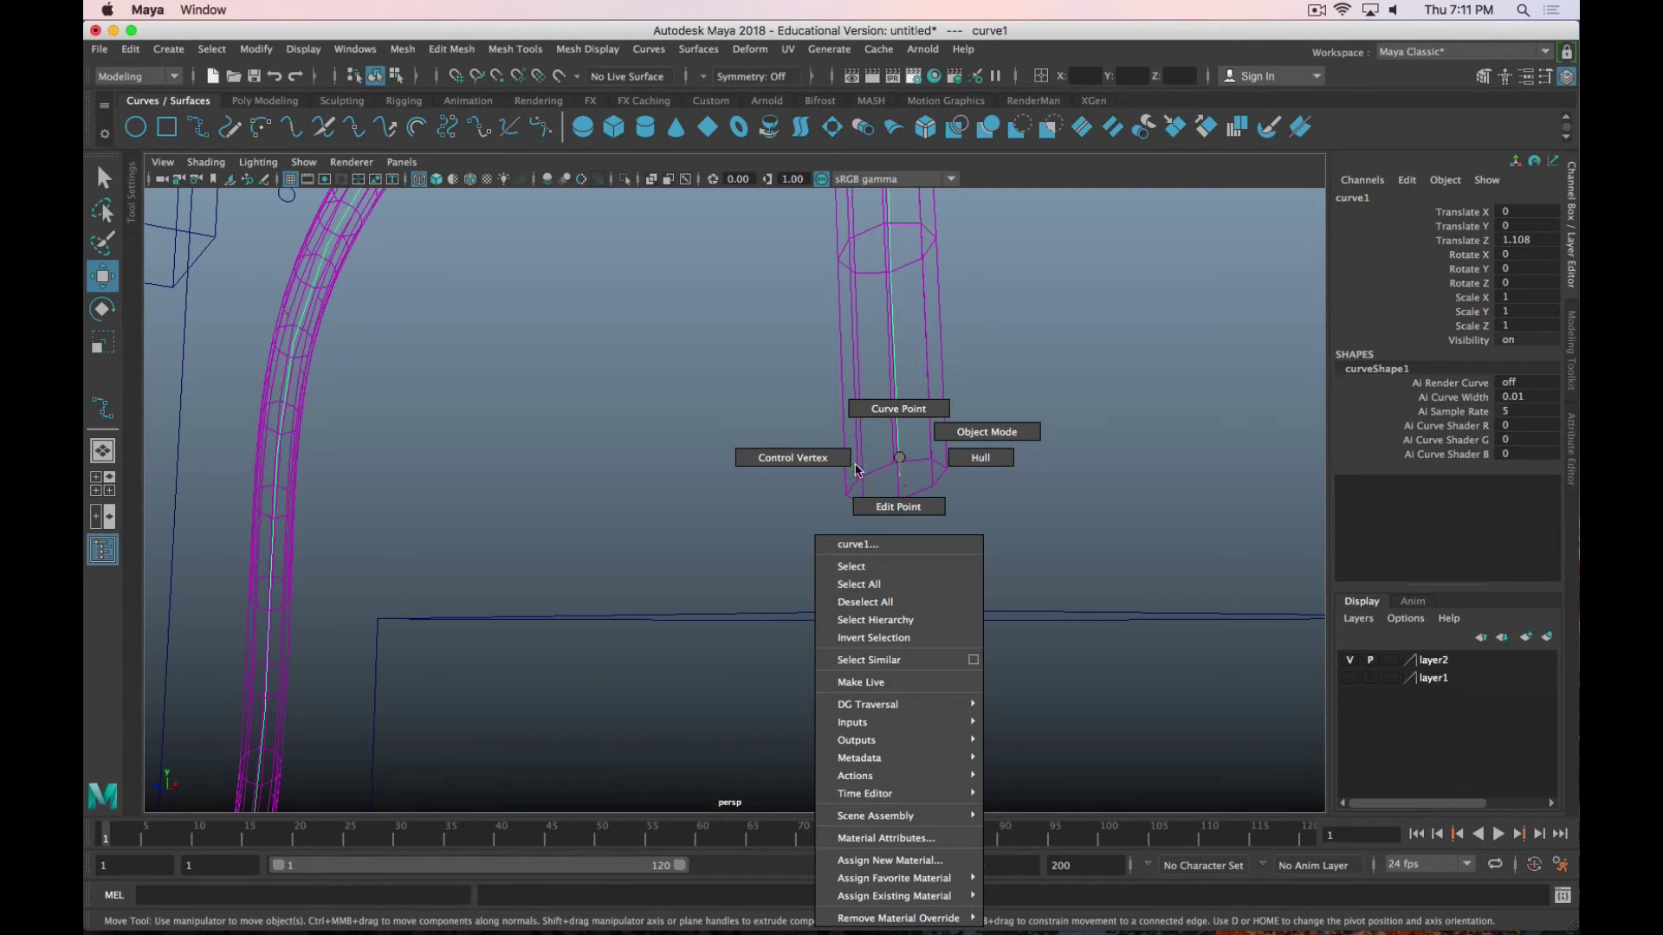
click(774, 466)
scroll(769, 464, down, 5)
alt+drag(769, 465, 1179, 383)
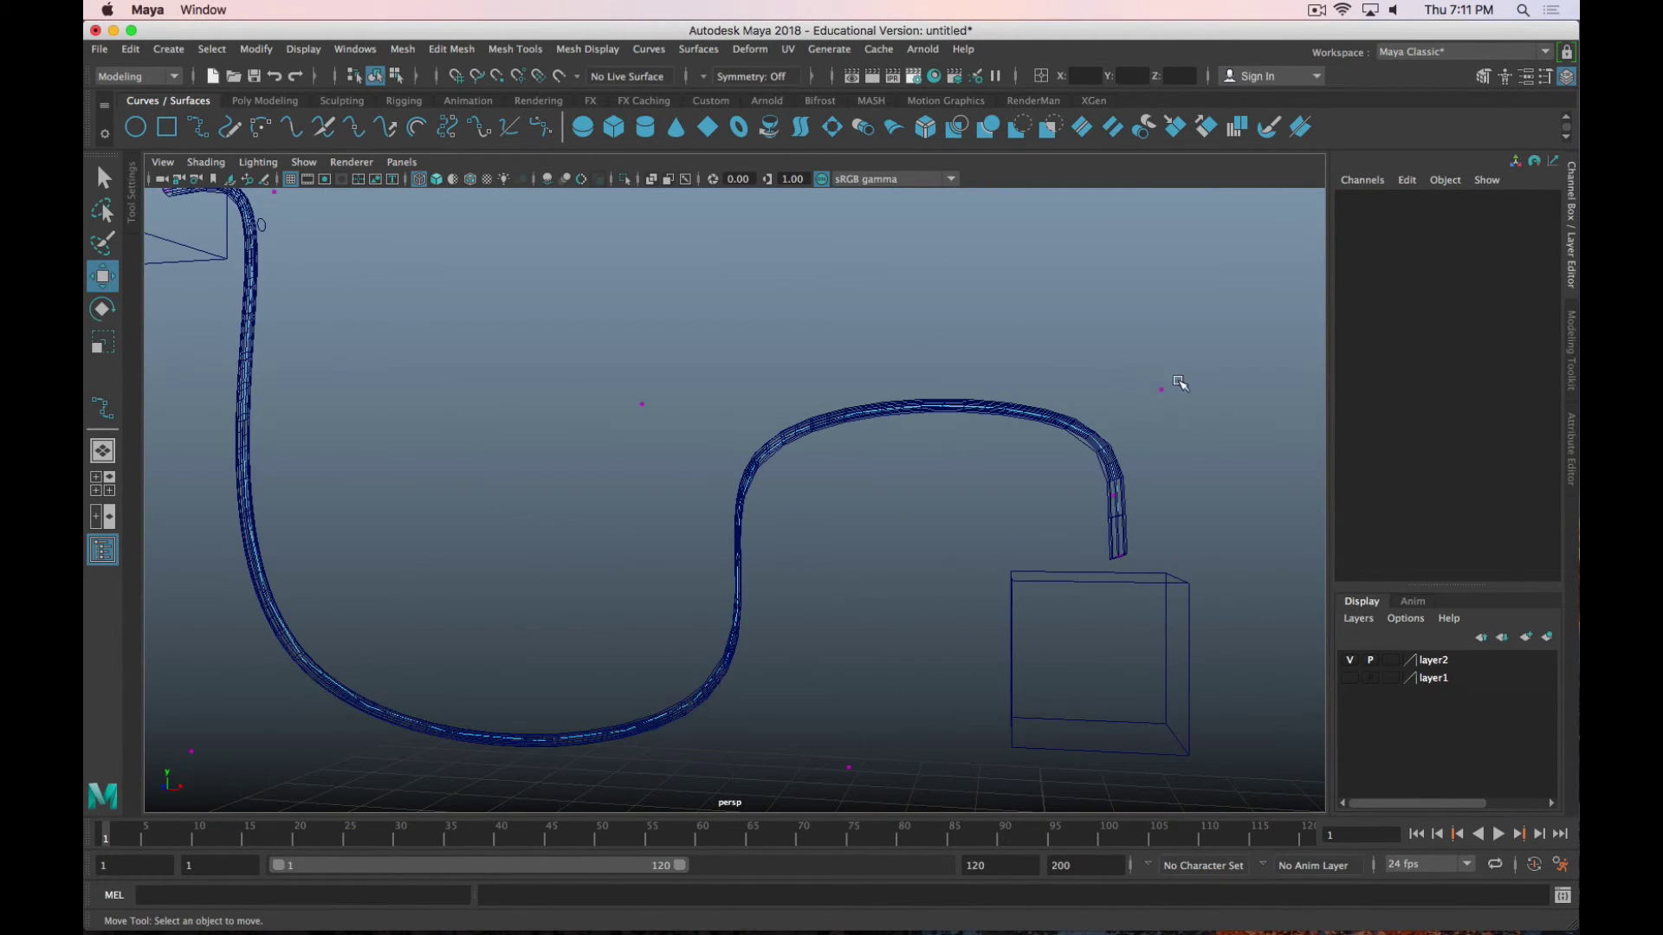
Move cv[6] up, cv[4] left and cv[5] right to reshape the cable path.
click(1164, 390)
mouse_move(1236, 332)
middle_down()
mouse_move(1261, 358)
mouse_move(1217, 332)
mouse_move(1228, 273)
mouse_move(1231, 301)
middle_up()
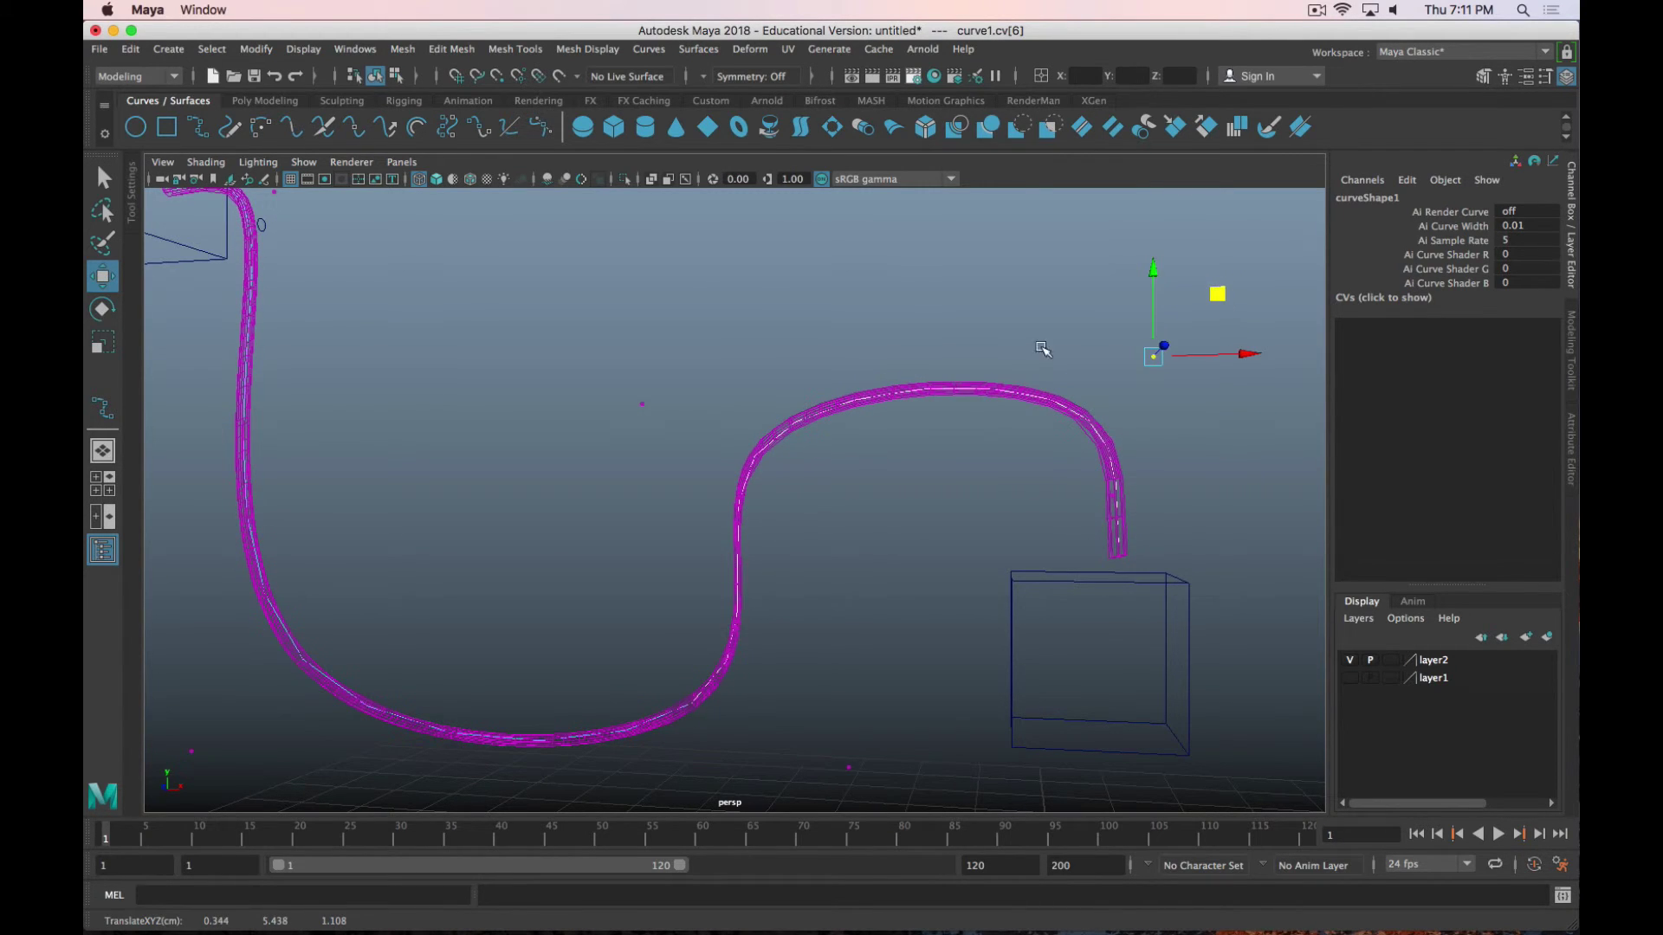
alt+middle_drag(890, 635, 930, 686)
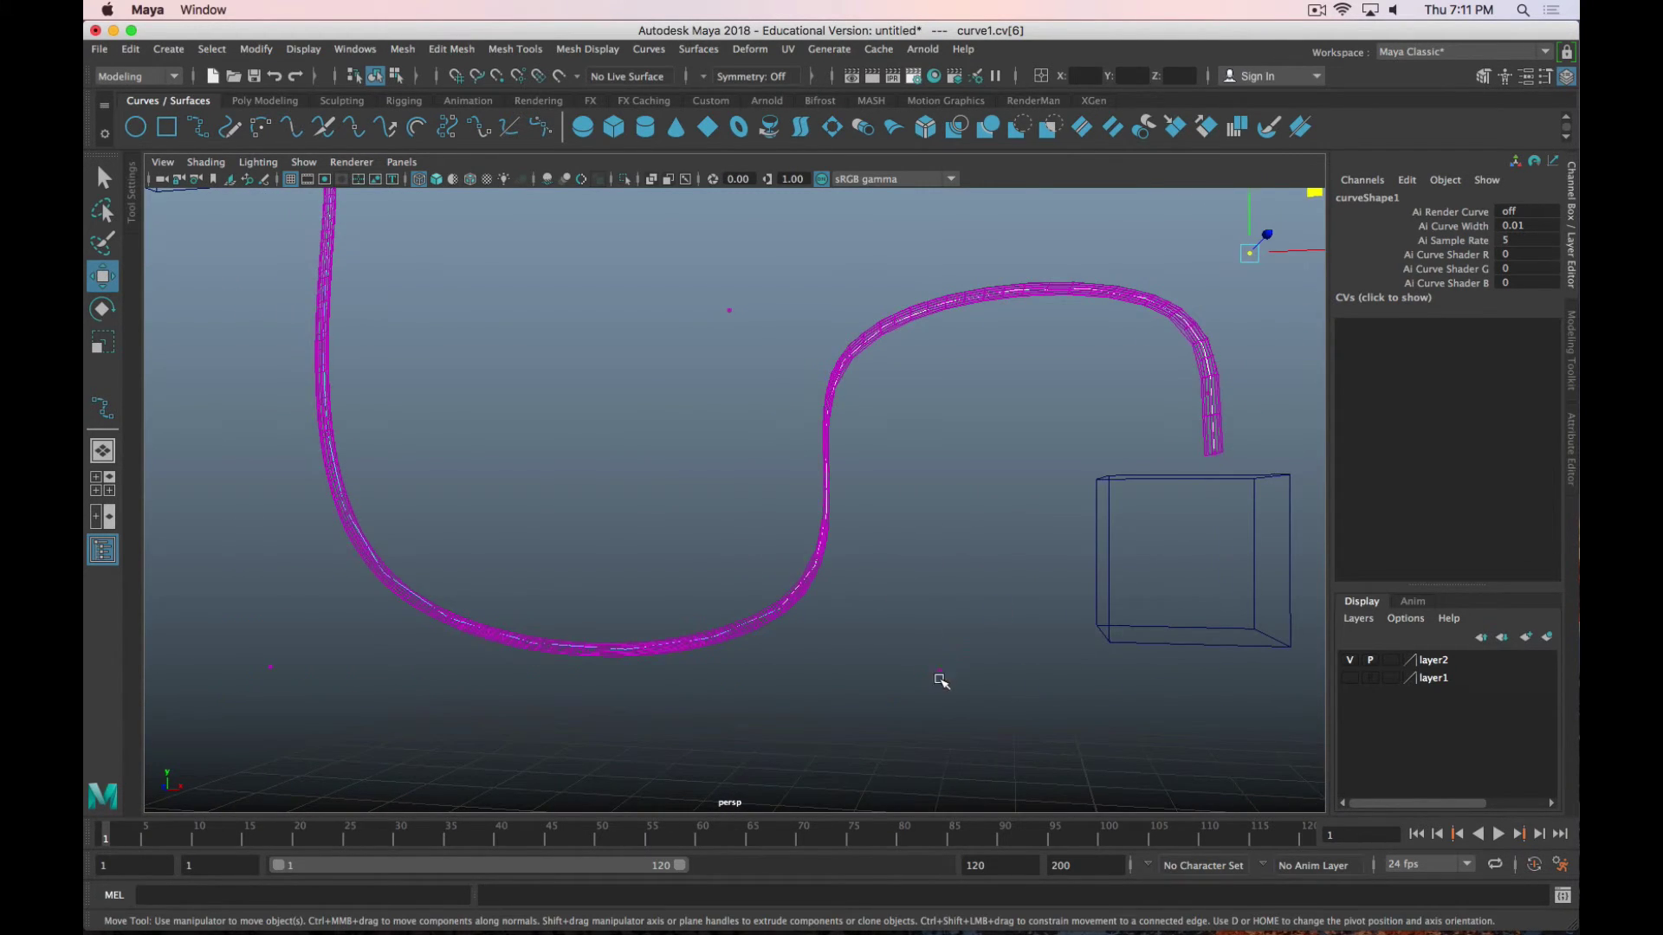
click(938, 673)
drag(1014, 672, 877, 673)
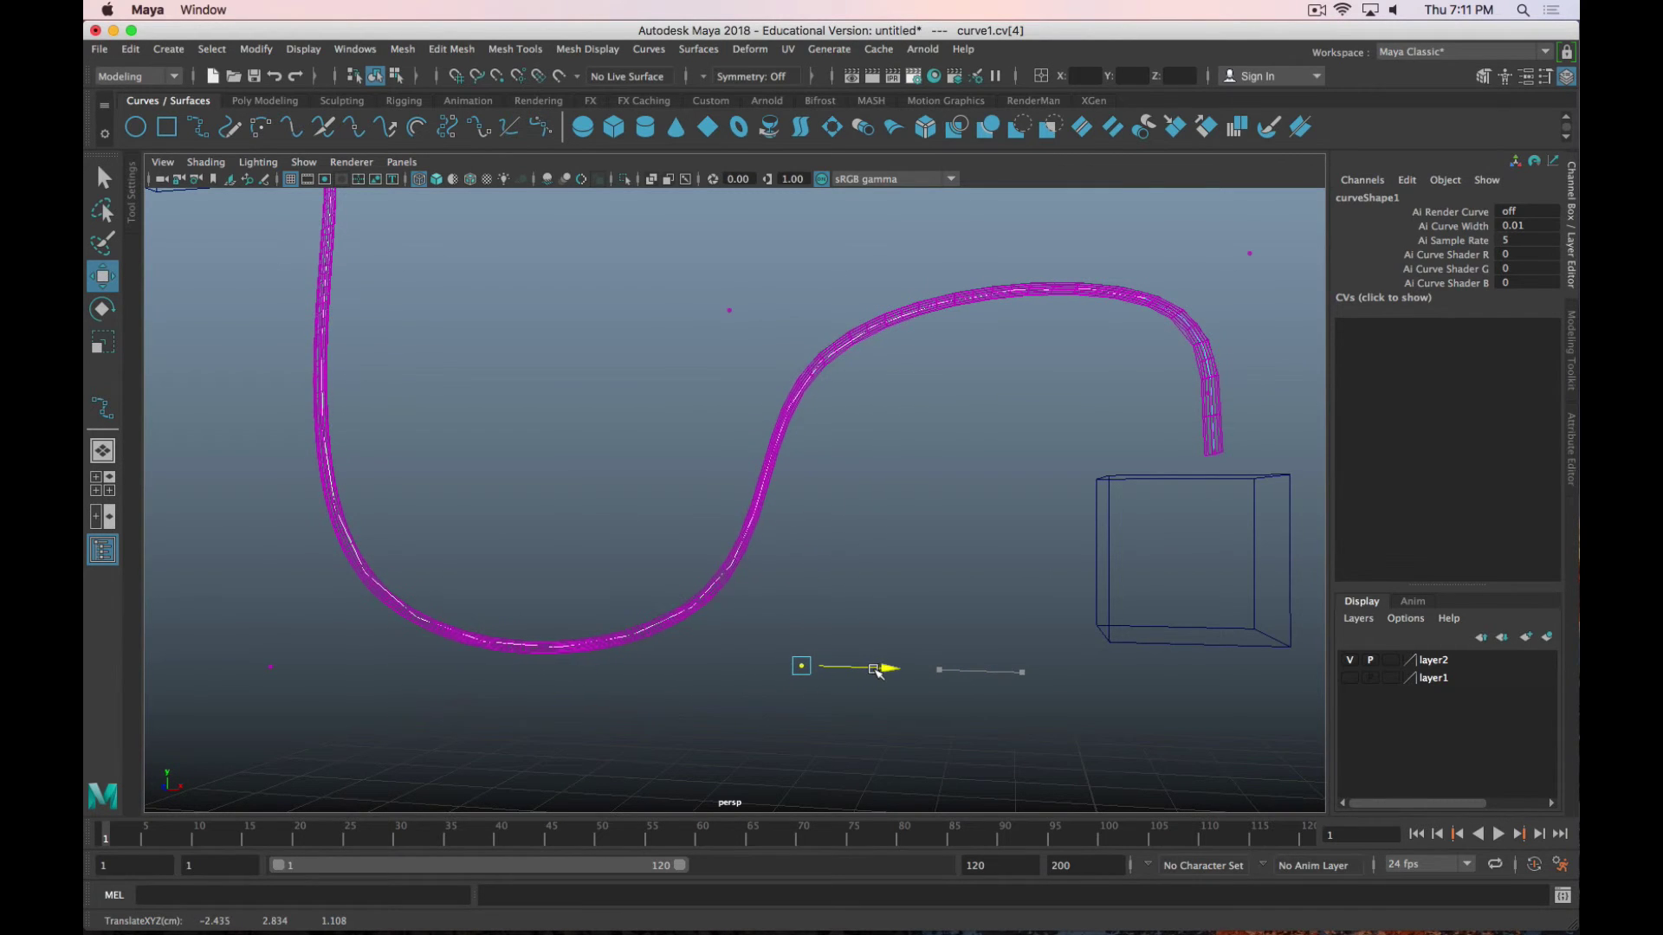
click(729, 310)
drag(842, 308, 900, 307)
alt+drag(779, 219, 762, 143)
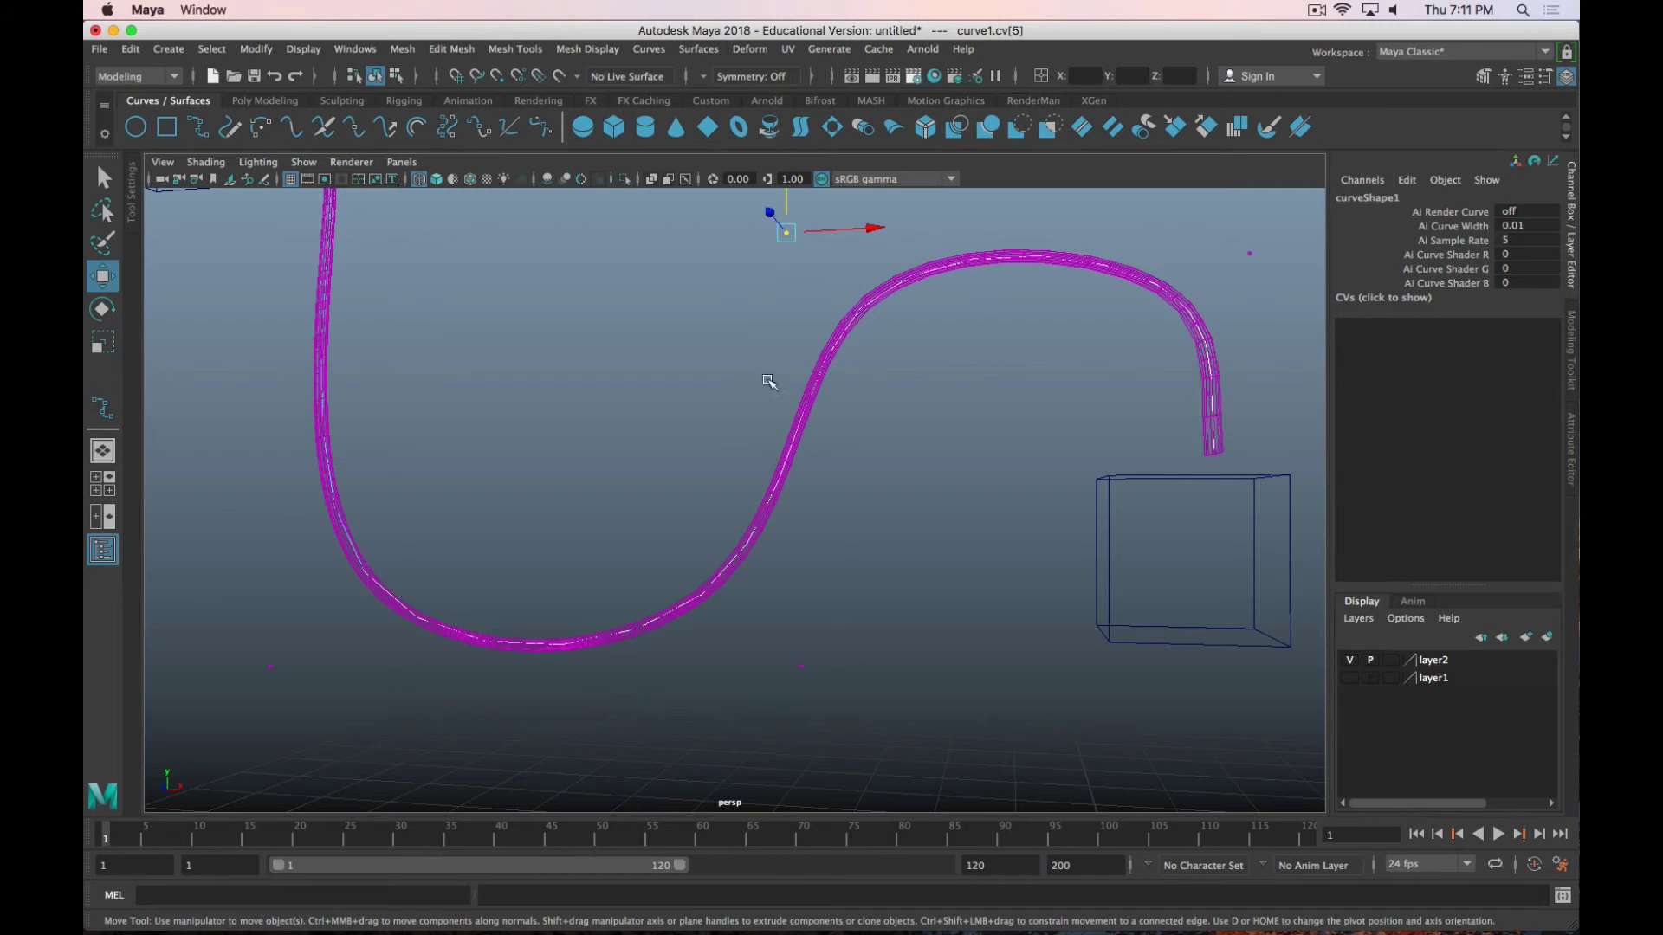
alt+drag(761, 375, 590, 545)
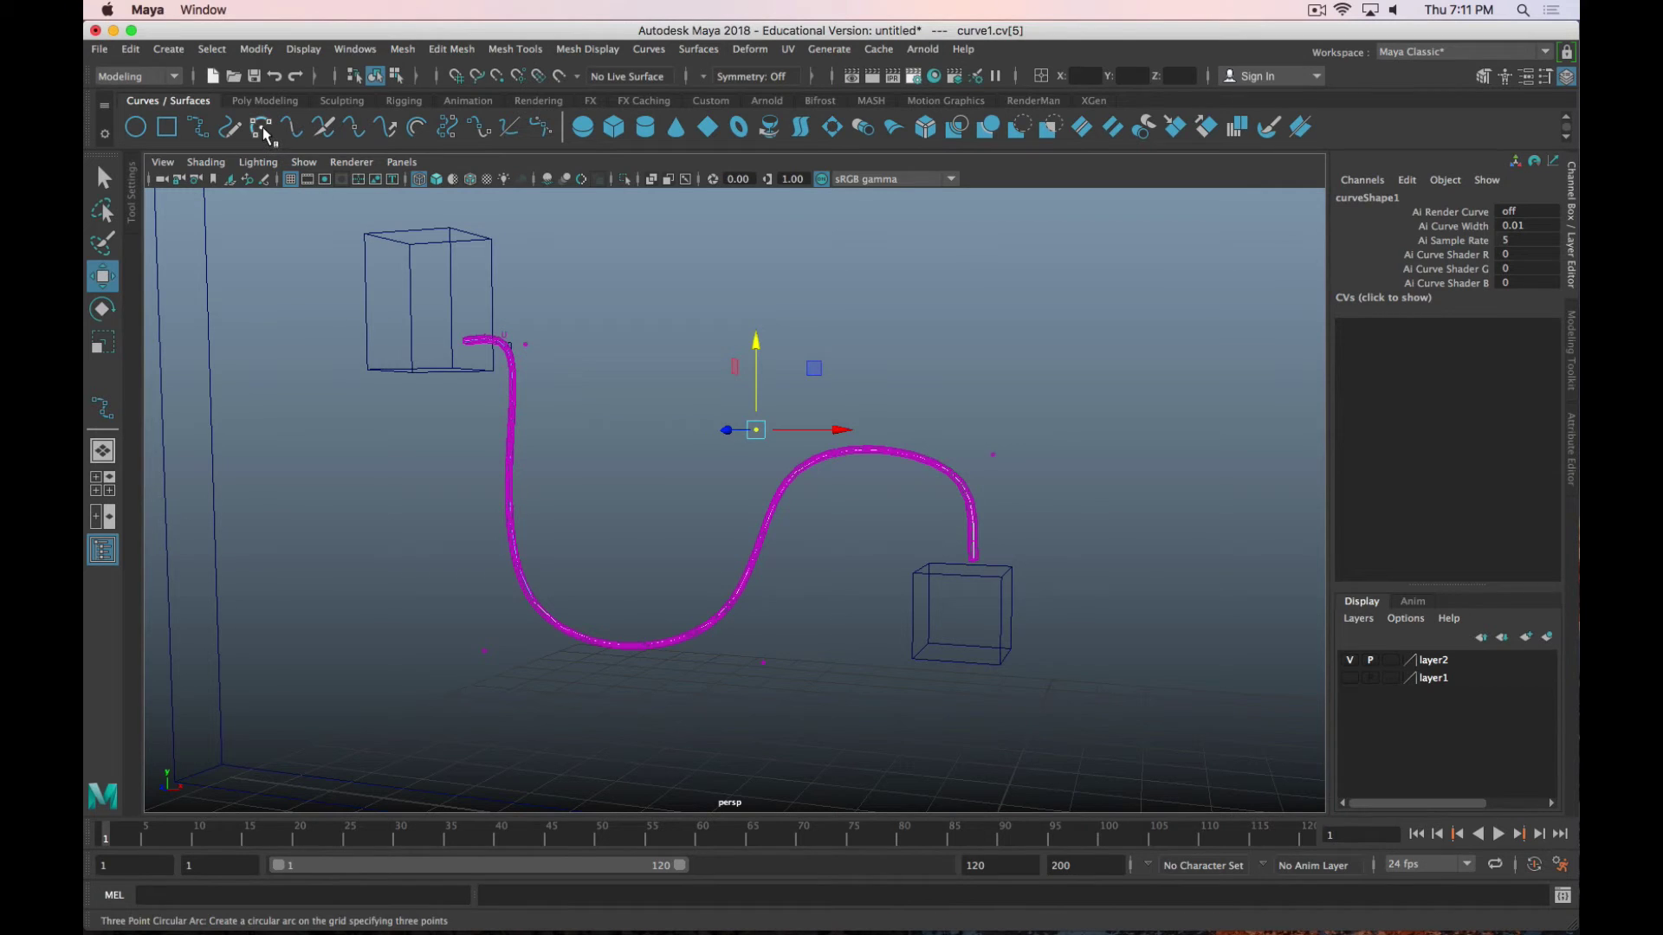
Start the CV Curve Tool from Create > Curve Tools and work in a maximized front view.
click(181, 51)
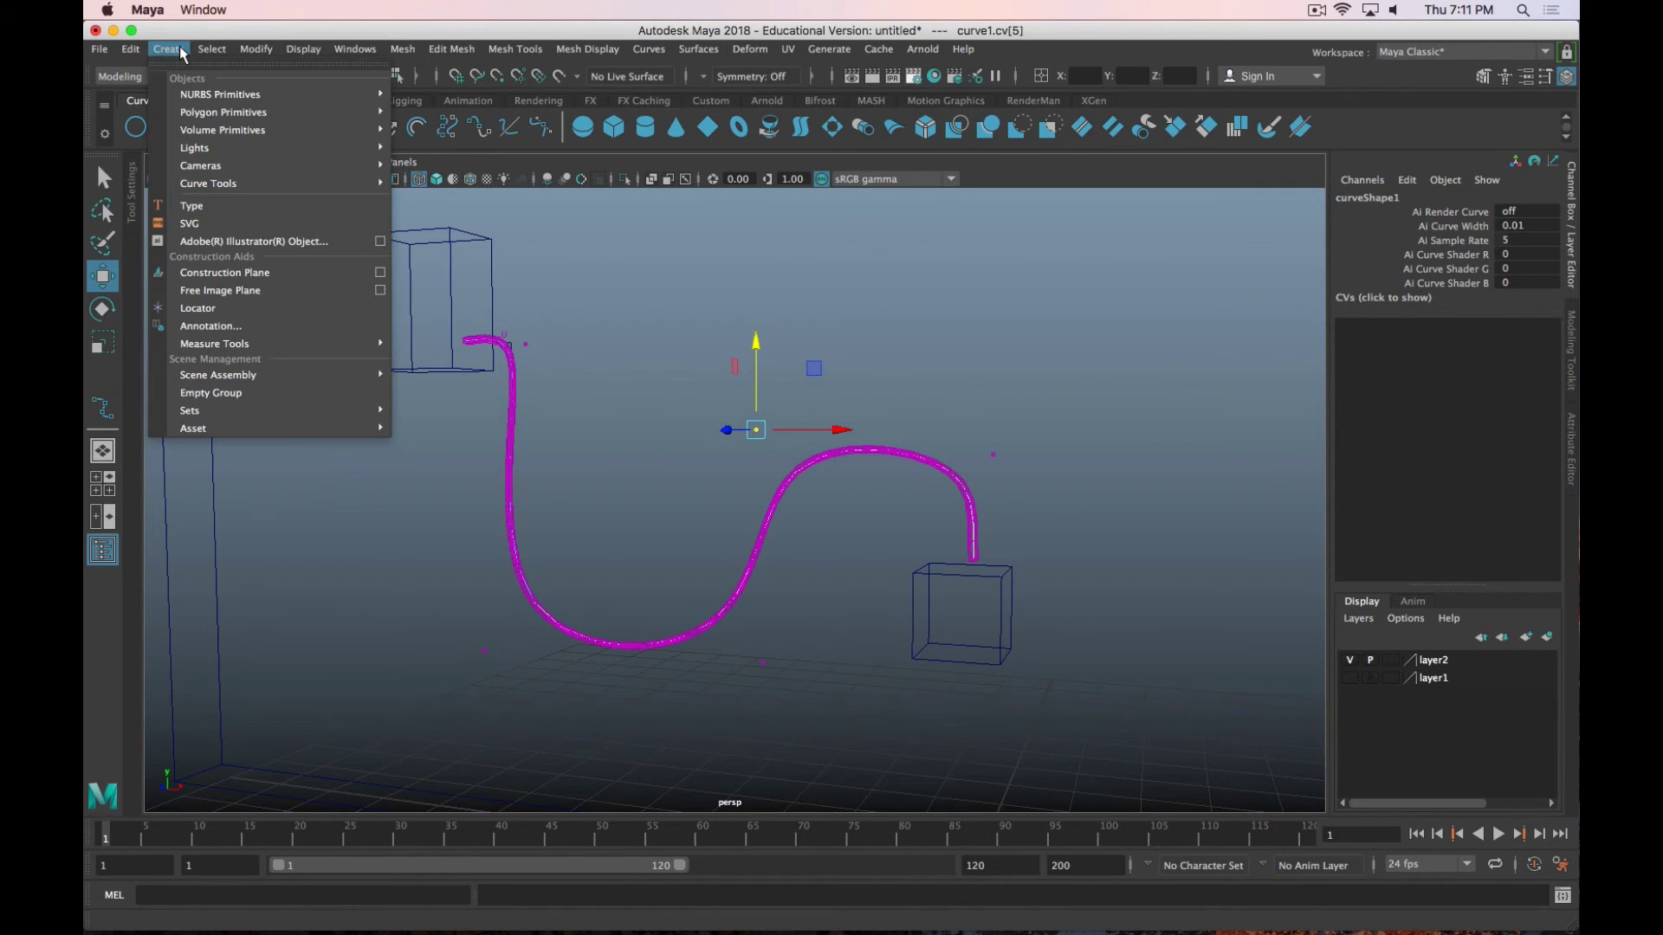
mouse_move(217, 193)
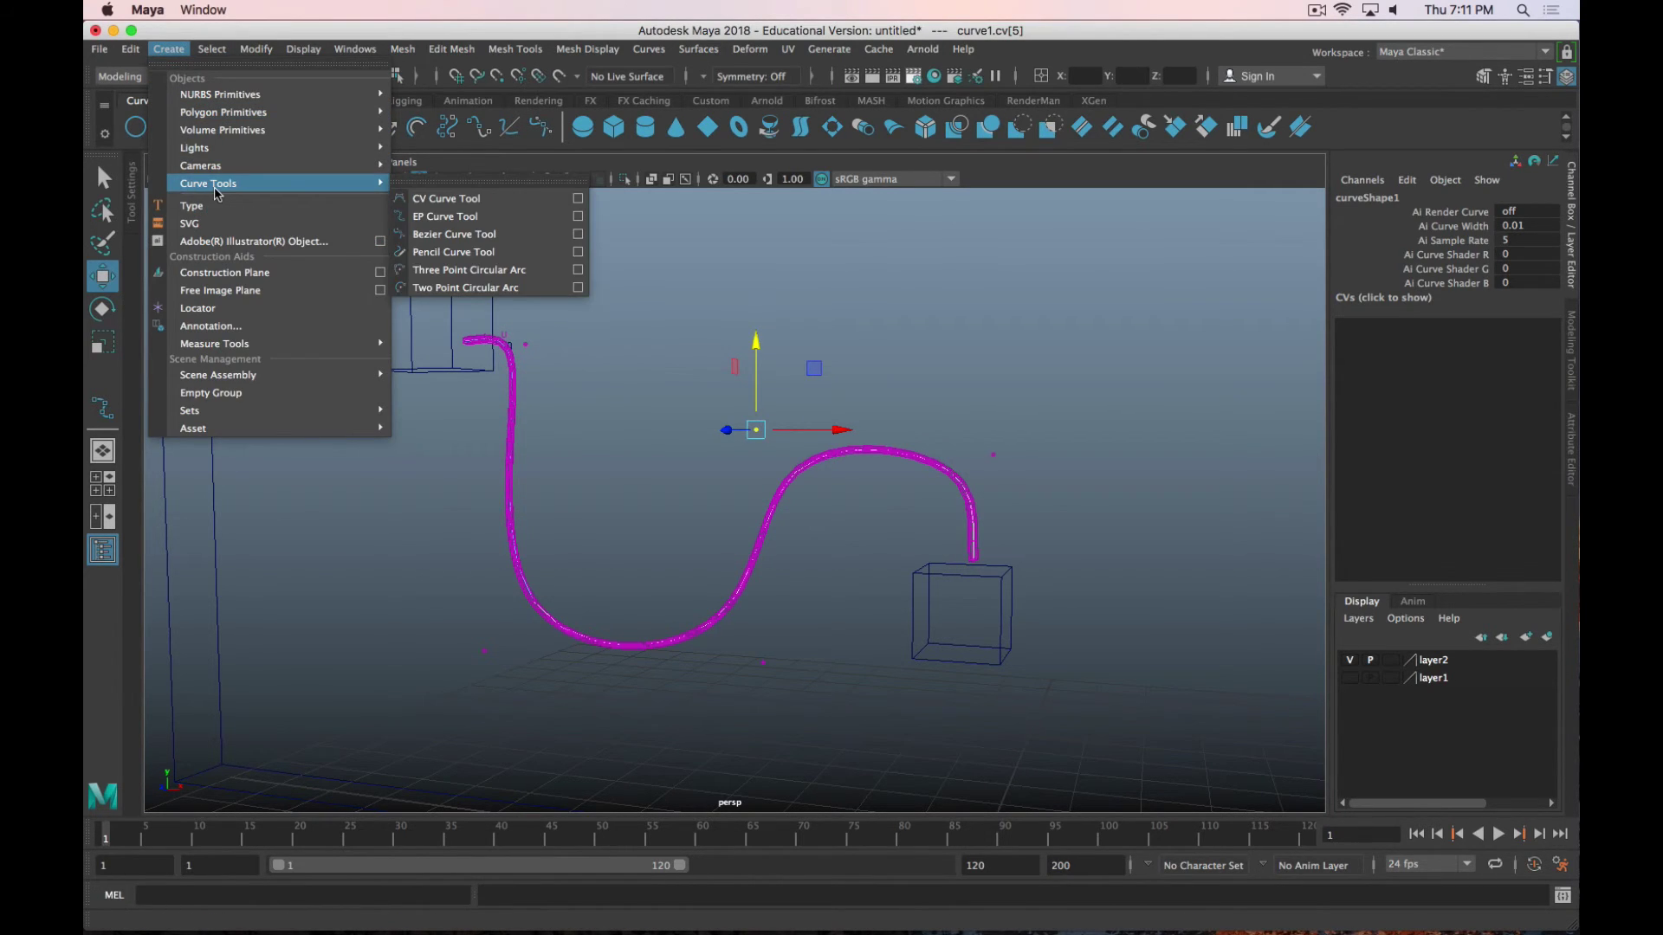
click(458, 201)
scroll(631, 475, up, 3)
scroll(641, 483, down, 4)
alt+middle_drag(641, 483, 708, 445)
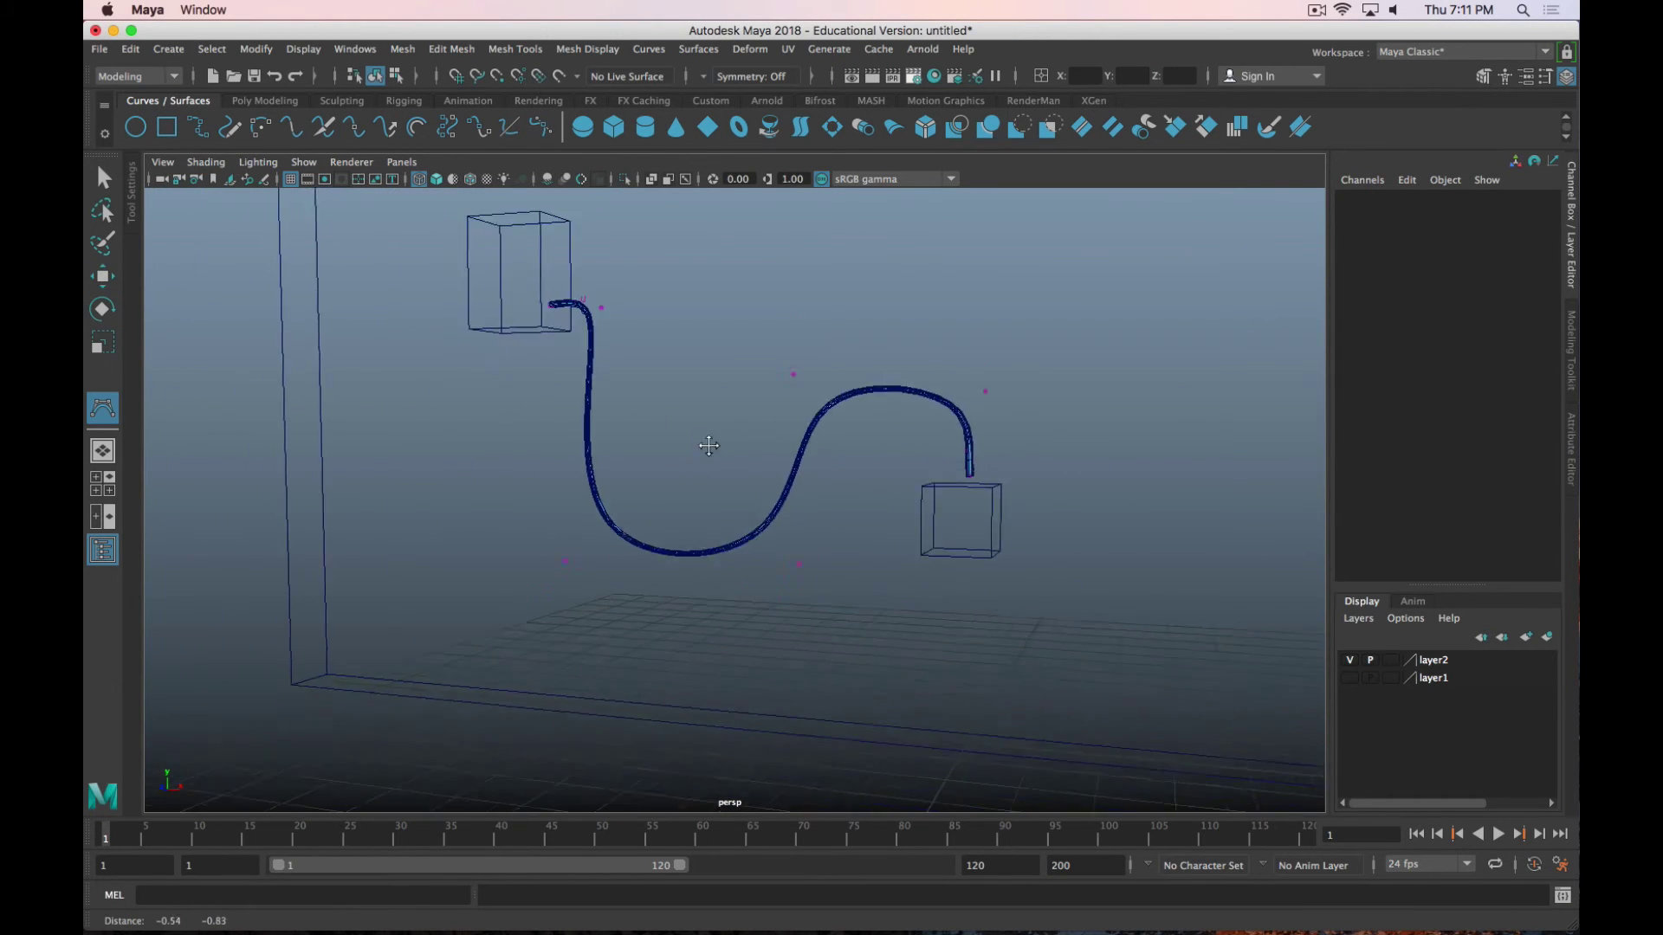
alt+drag(708, 445, 776, 606)
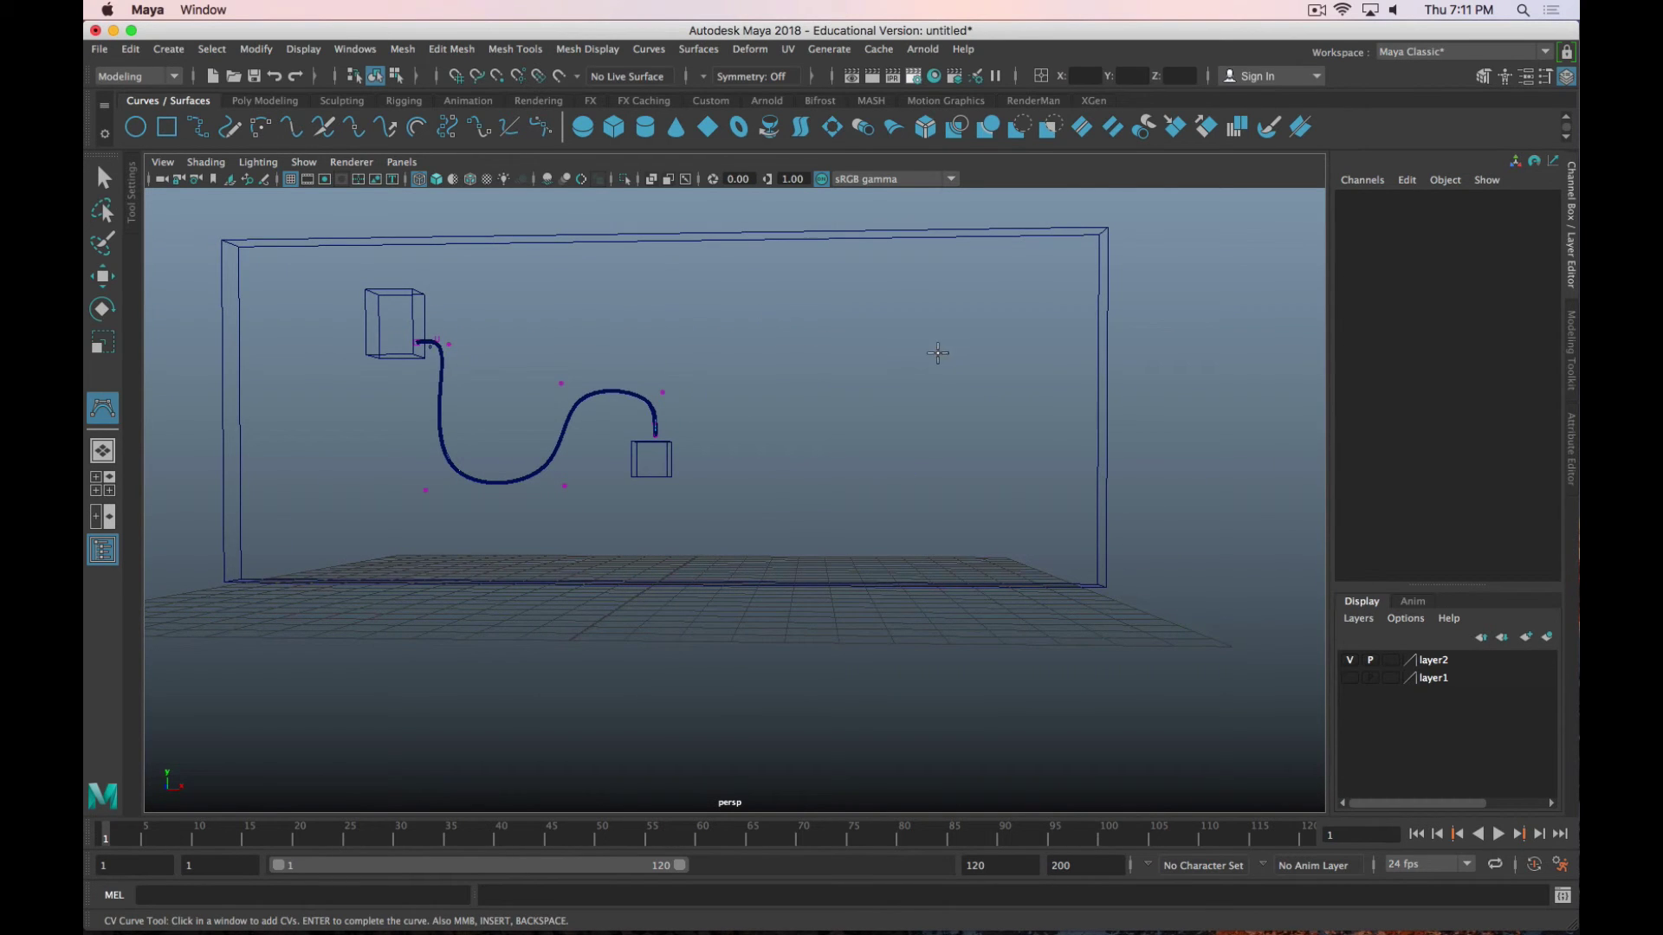
key(space)
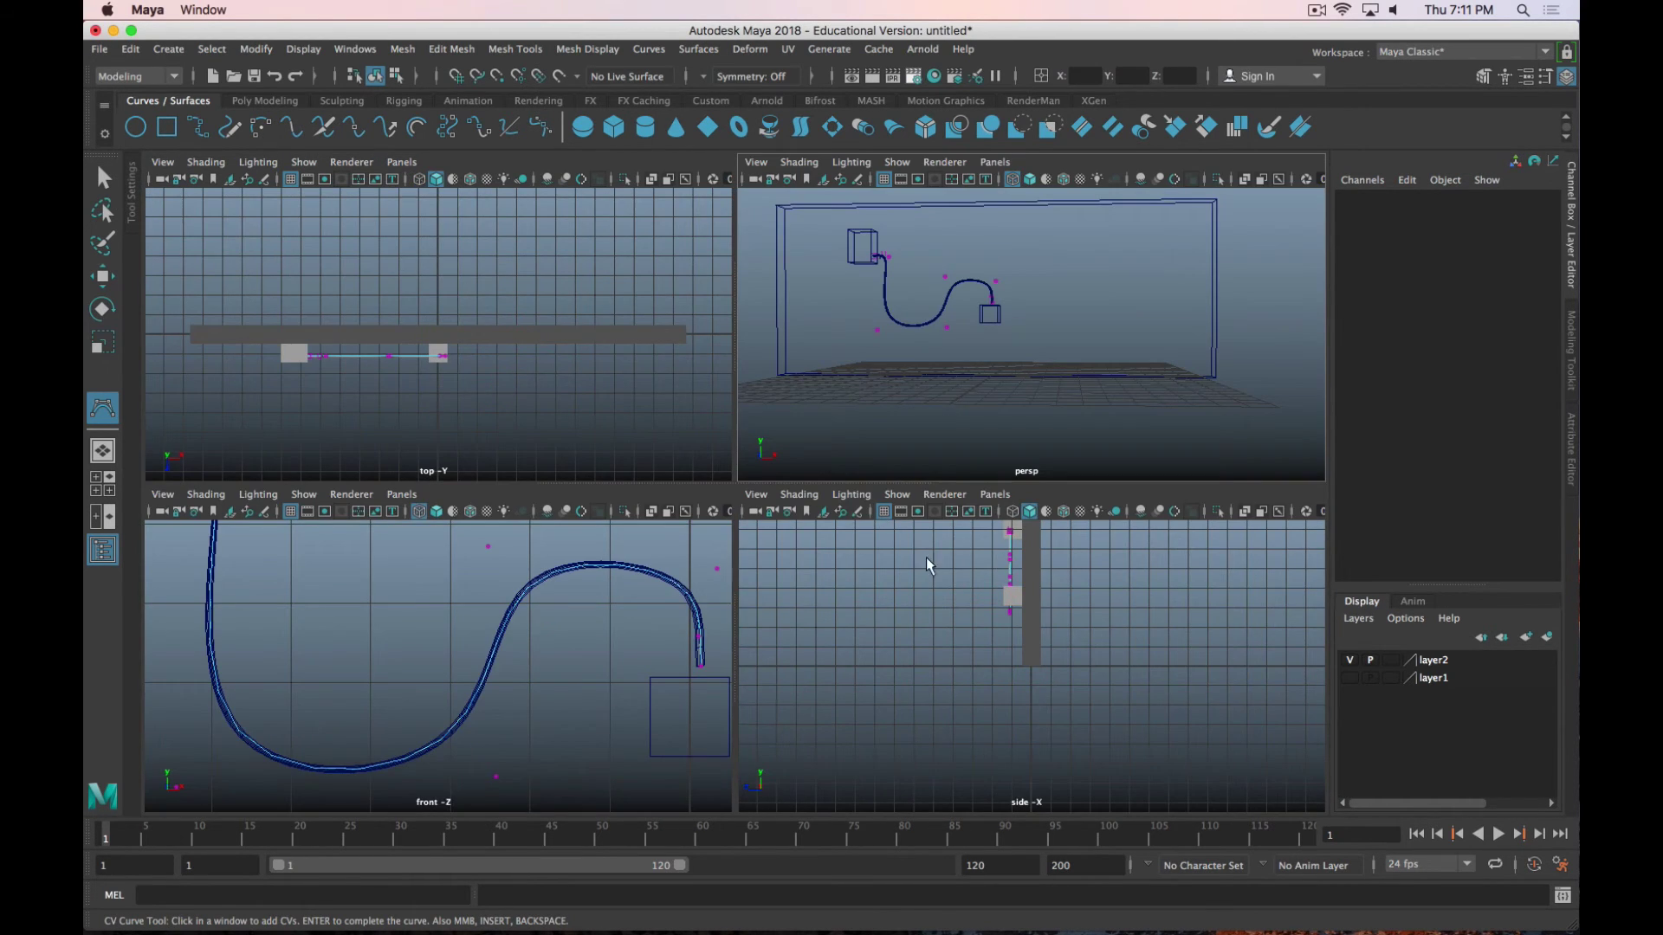
key(space)
key(a)
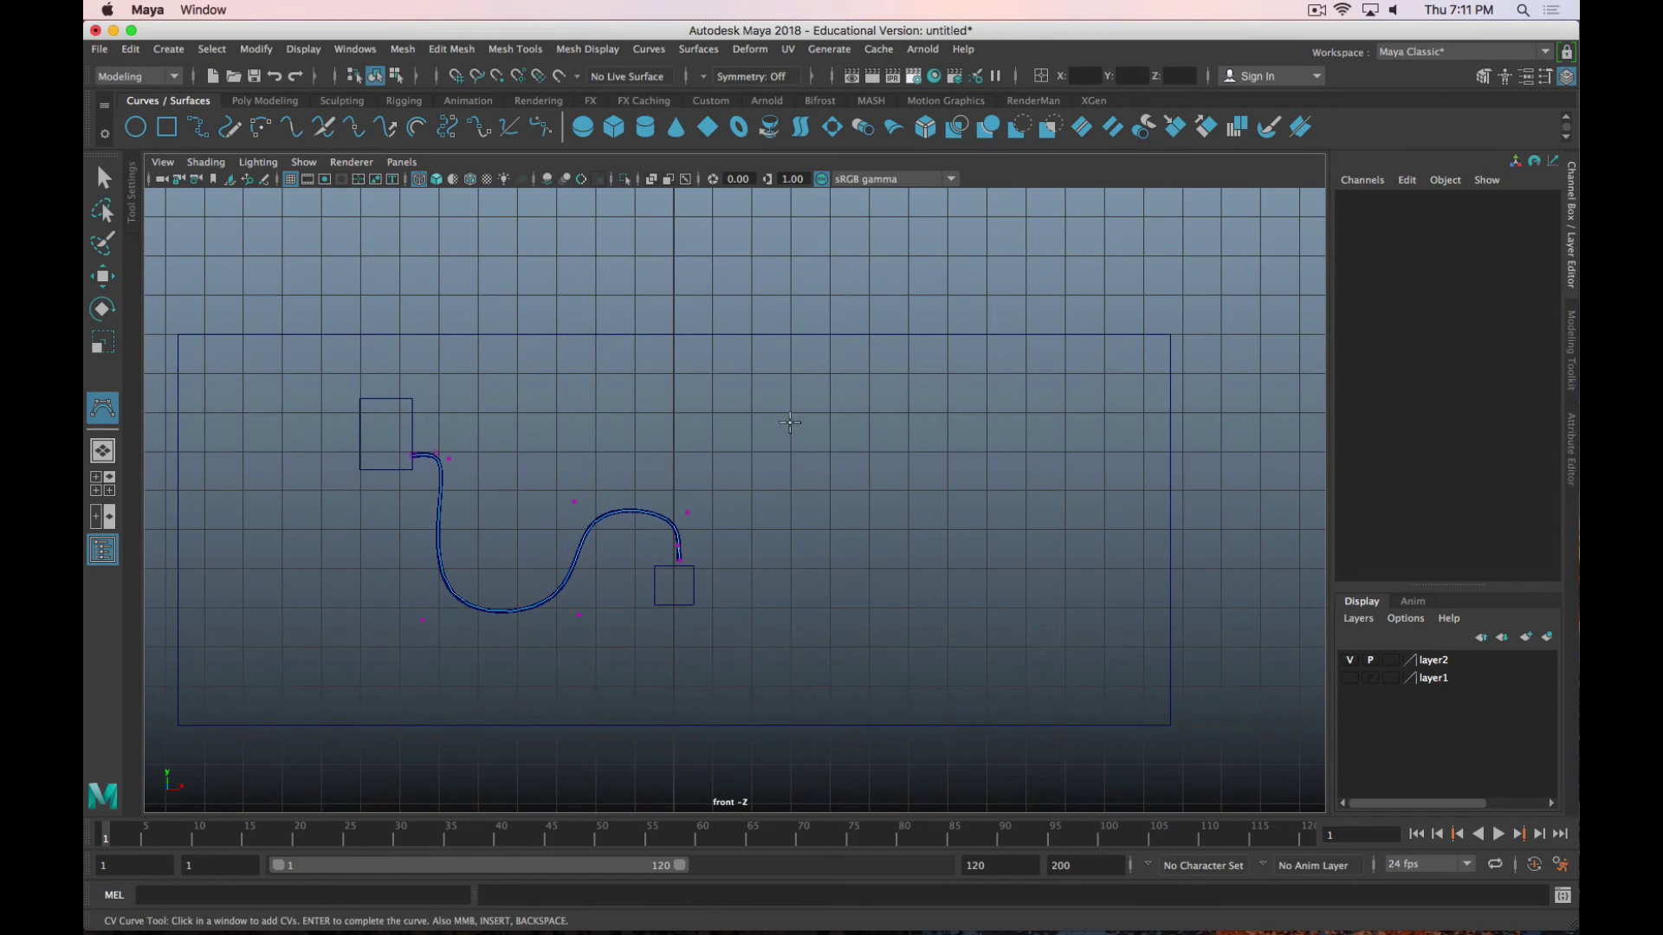
Place six CVs tracing the curve's top, right side and bottom.
click(790, 423)
click(942, 426)
click(984, 513)
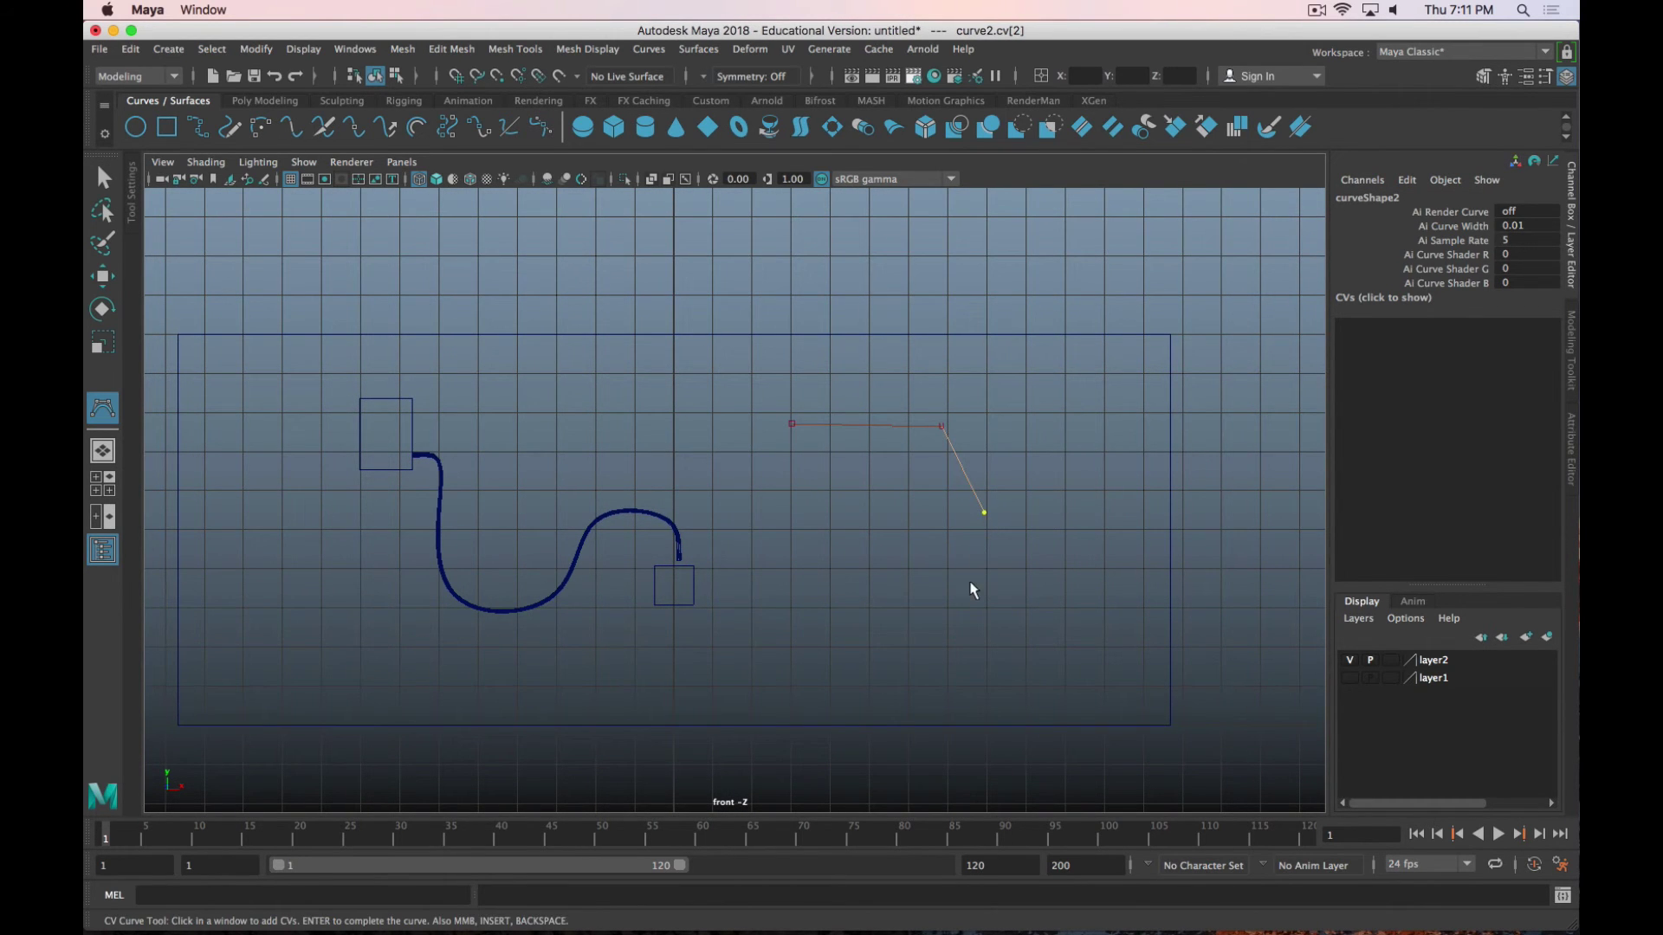
click(974, 594)
click(909, 679)
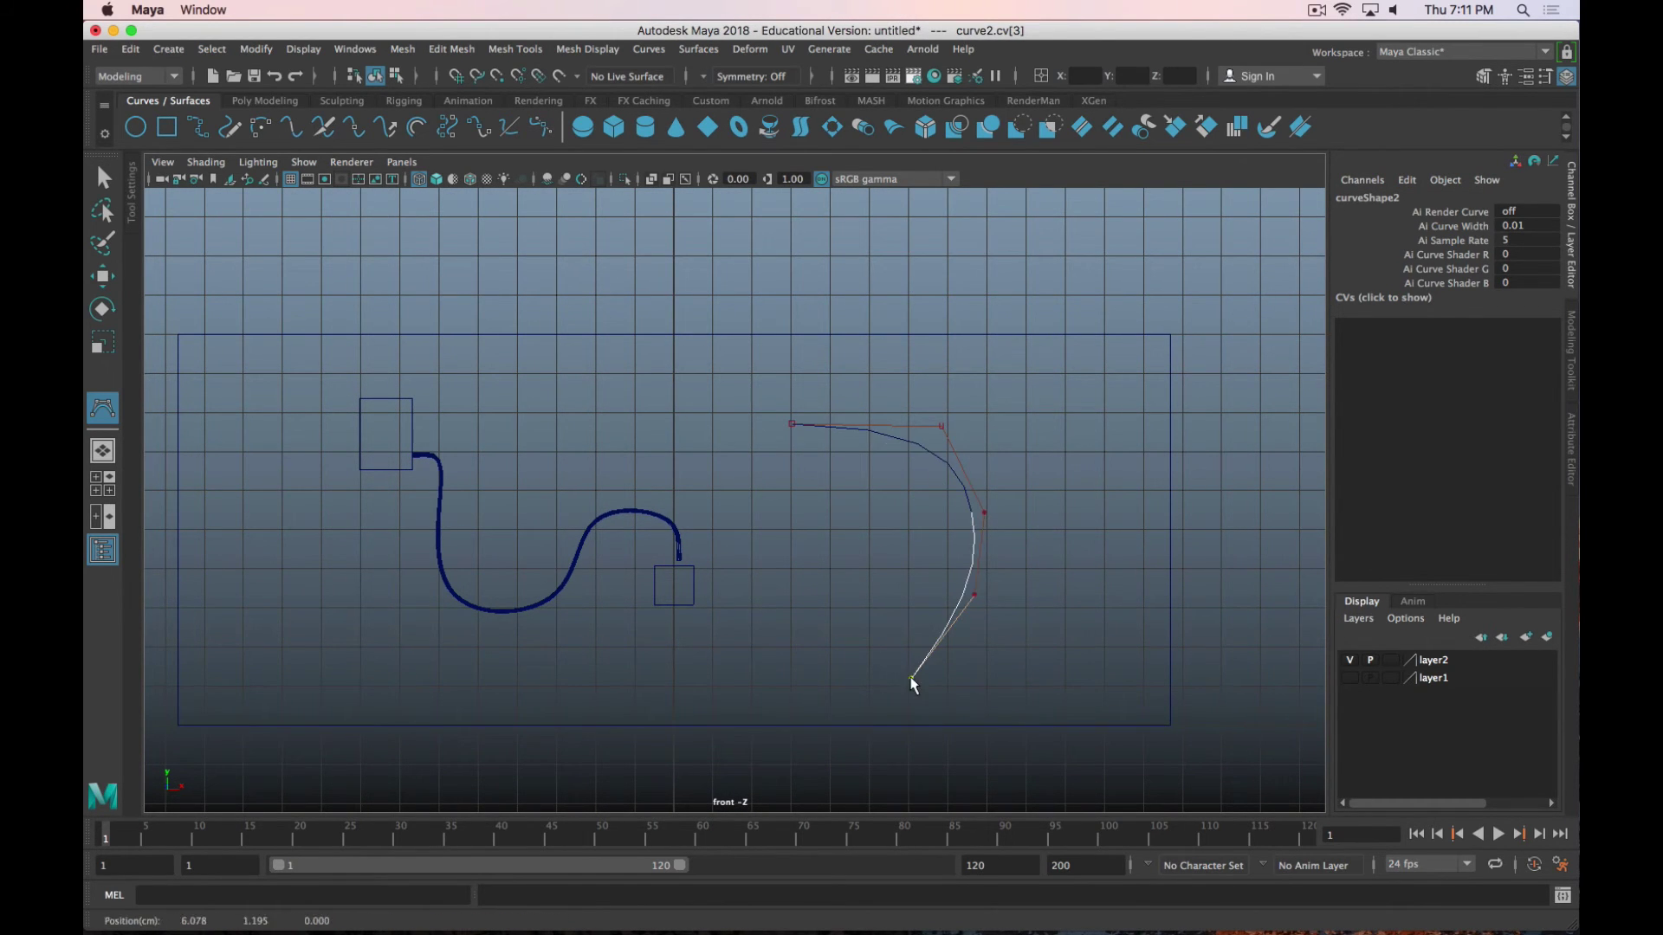
click(808, 680)
scroll(767, 720, up, 1)
scroll(768, 721, up, 3)
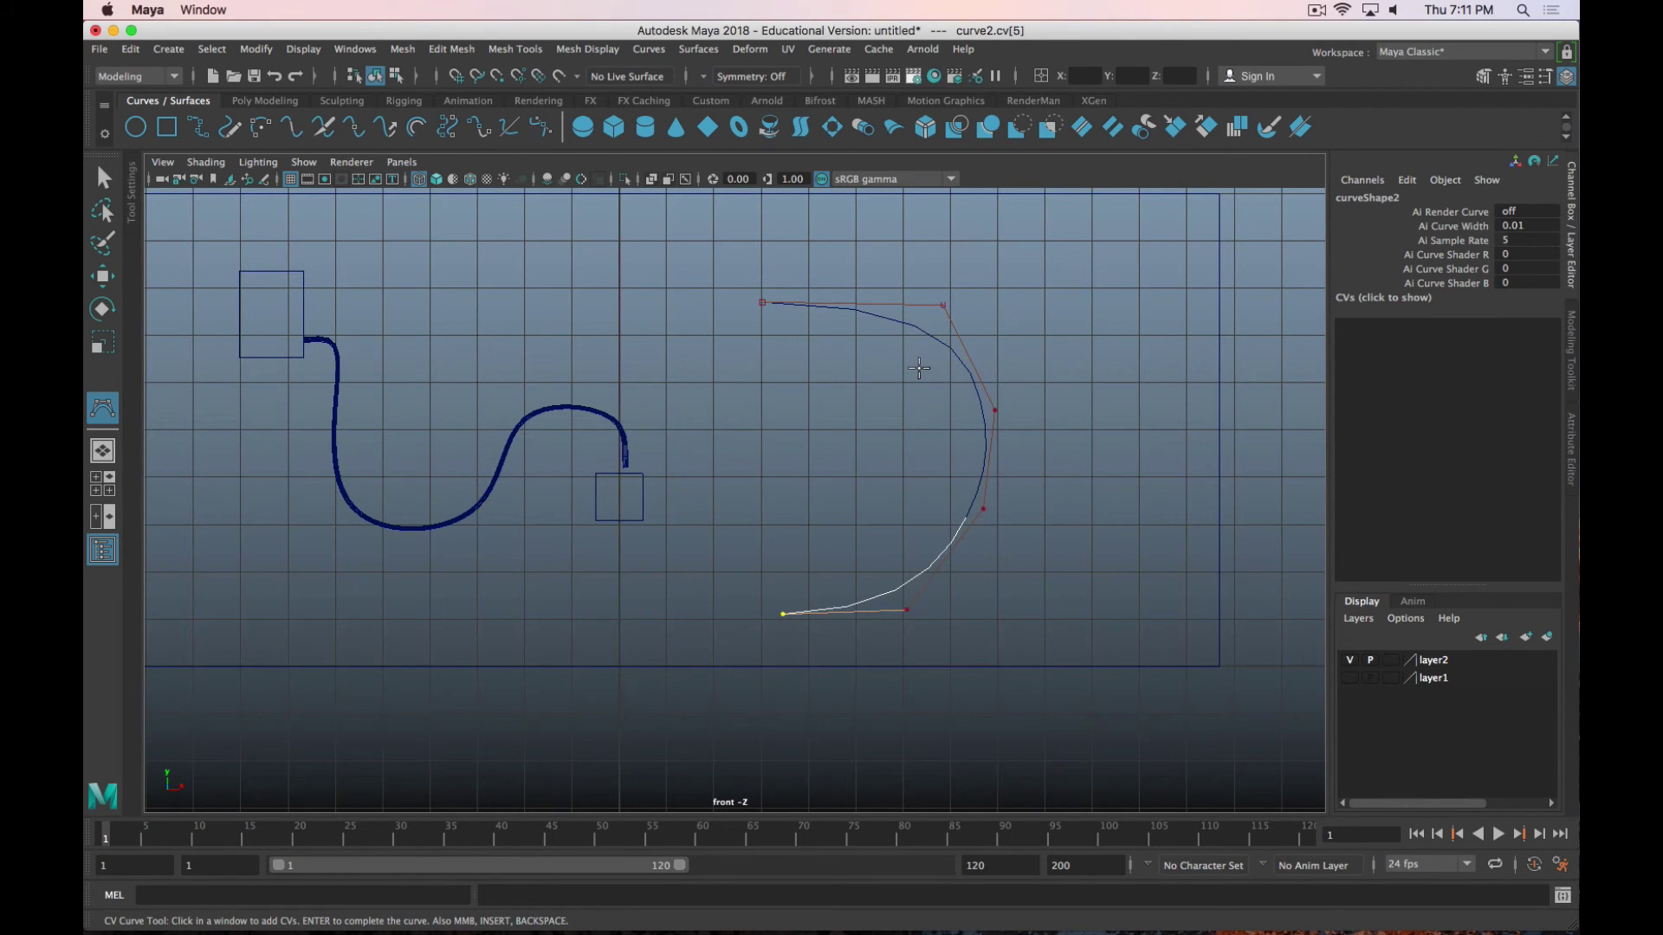
scroll(819, 628, up, 5)
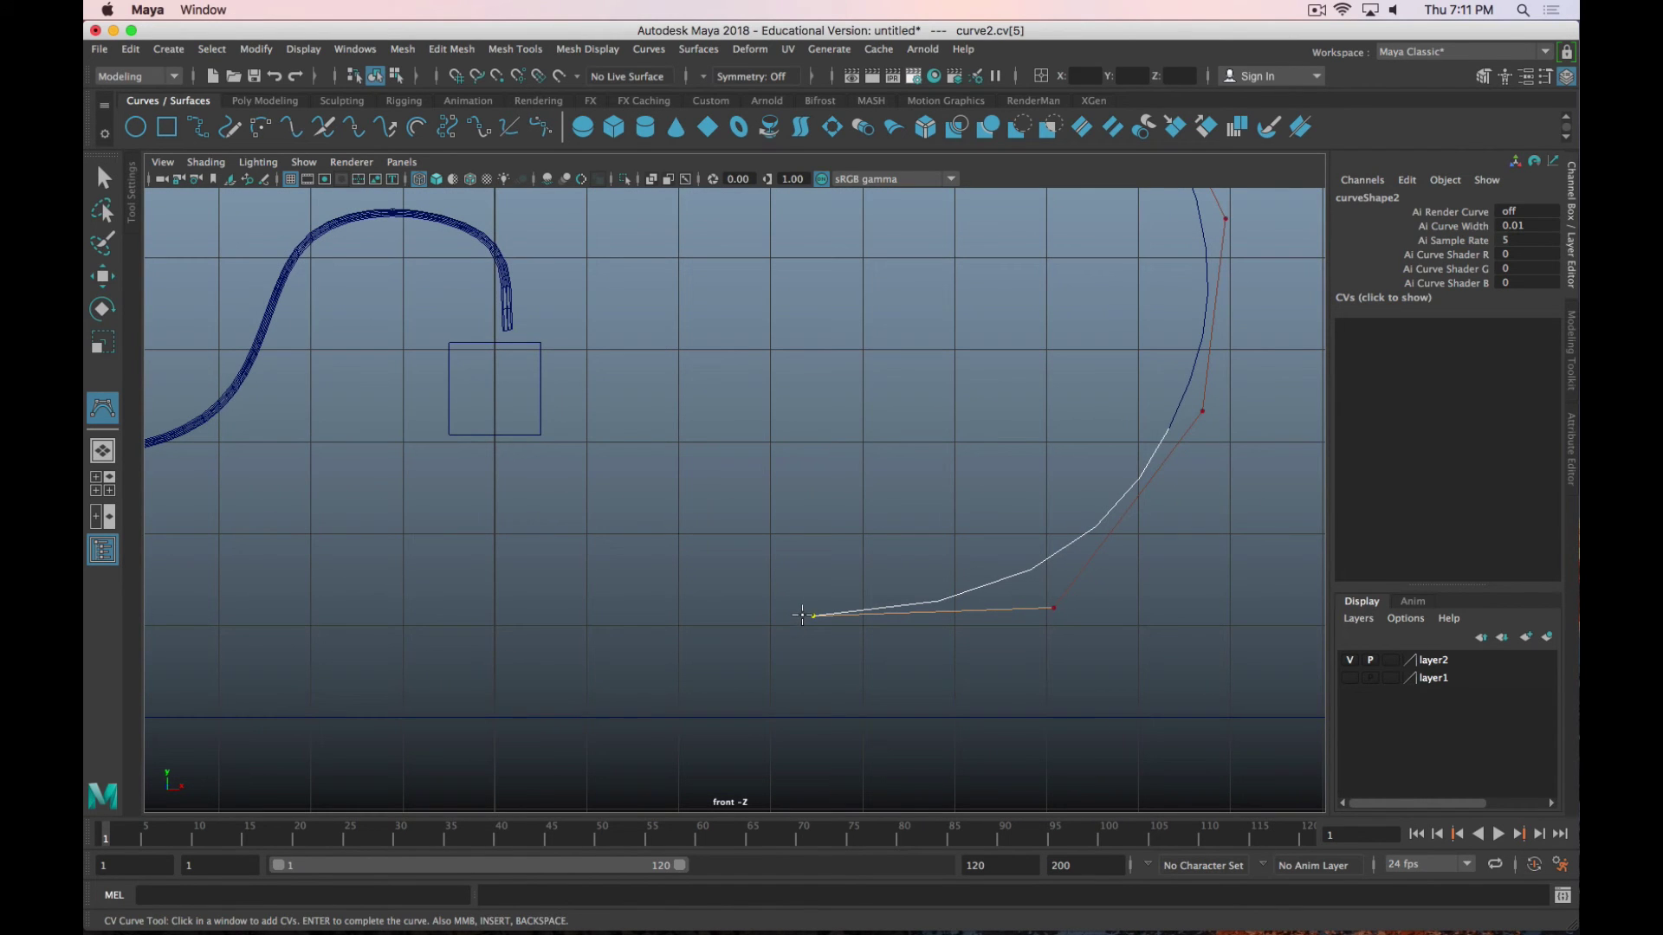
Add four CVs rising at the lower-left end to form the hook, then finish curve2.
click(806, 616)
click(800, 601)
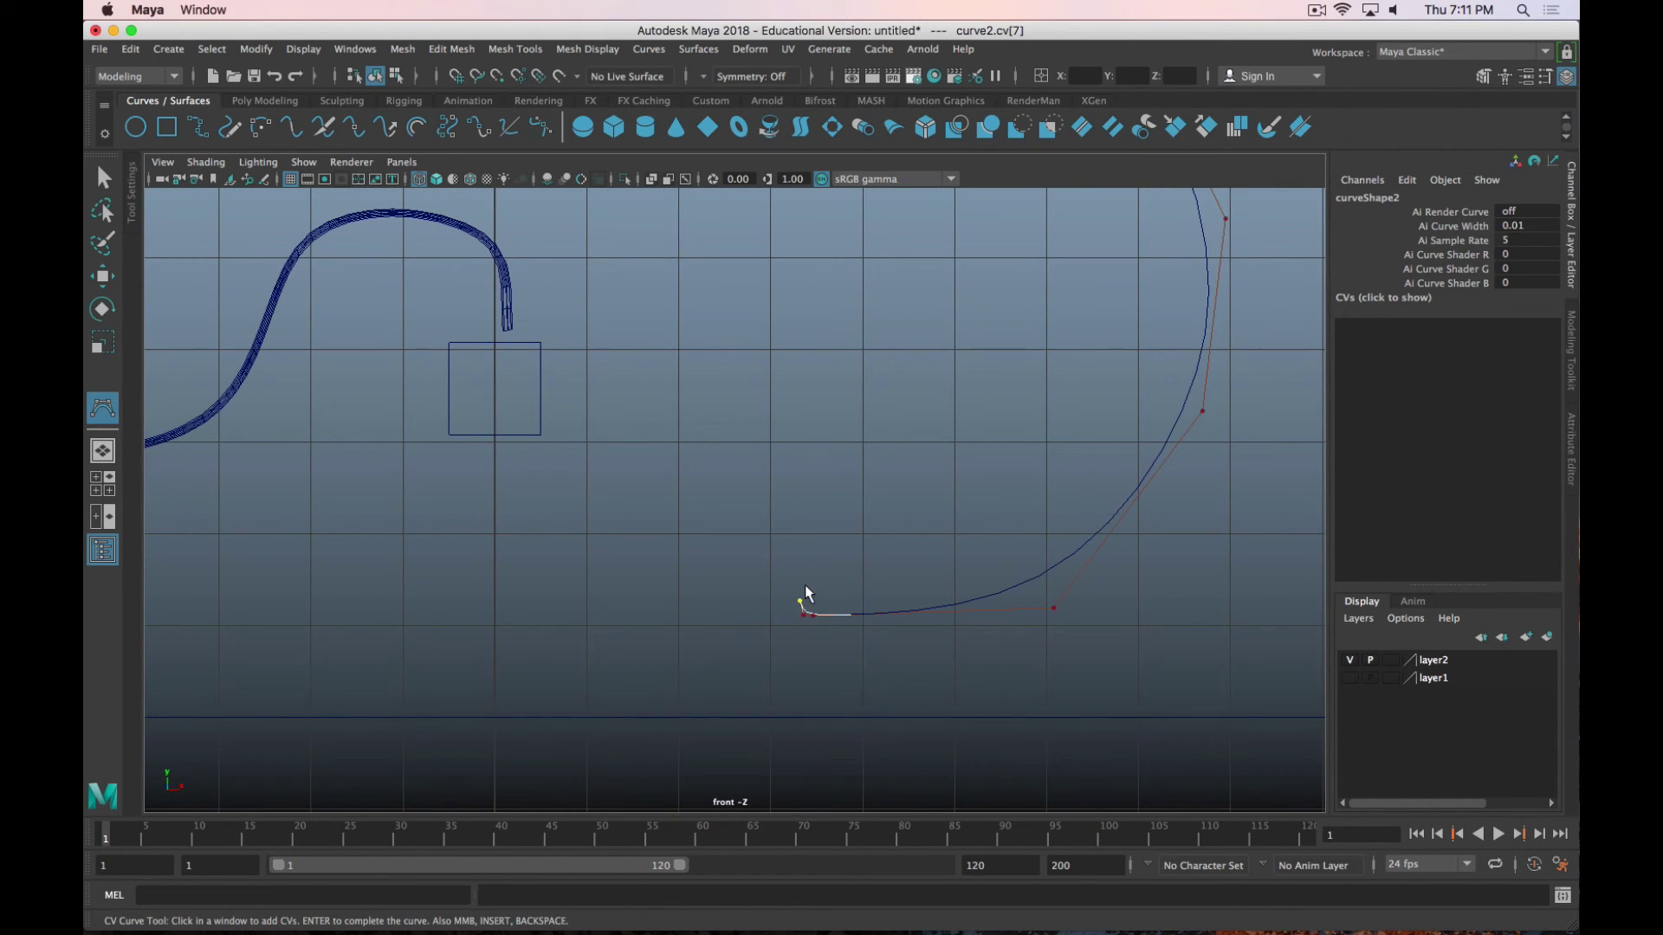
click(799, 587)
click(797, 568)
scroll(902, 476, up, 1)
scroll(902, 475, down, 6)
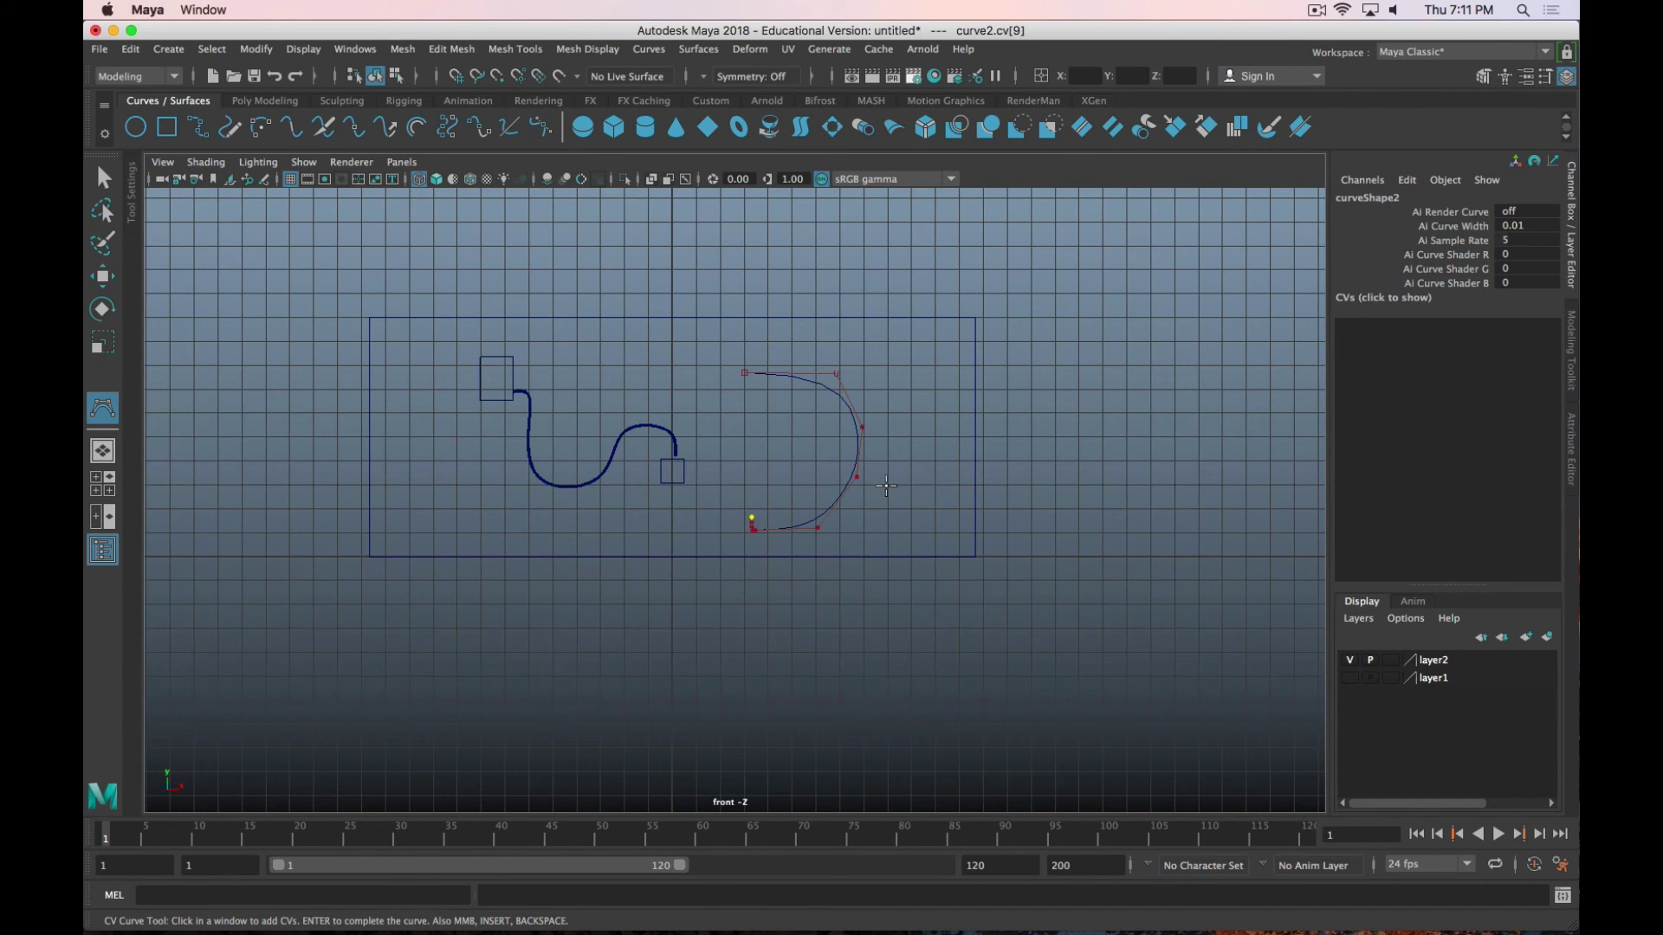
key(Return)
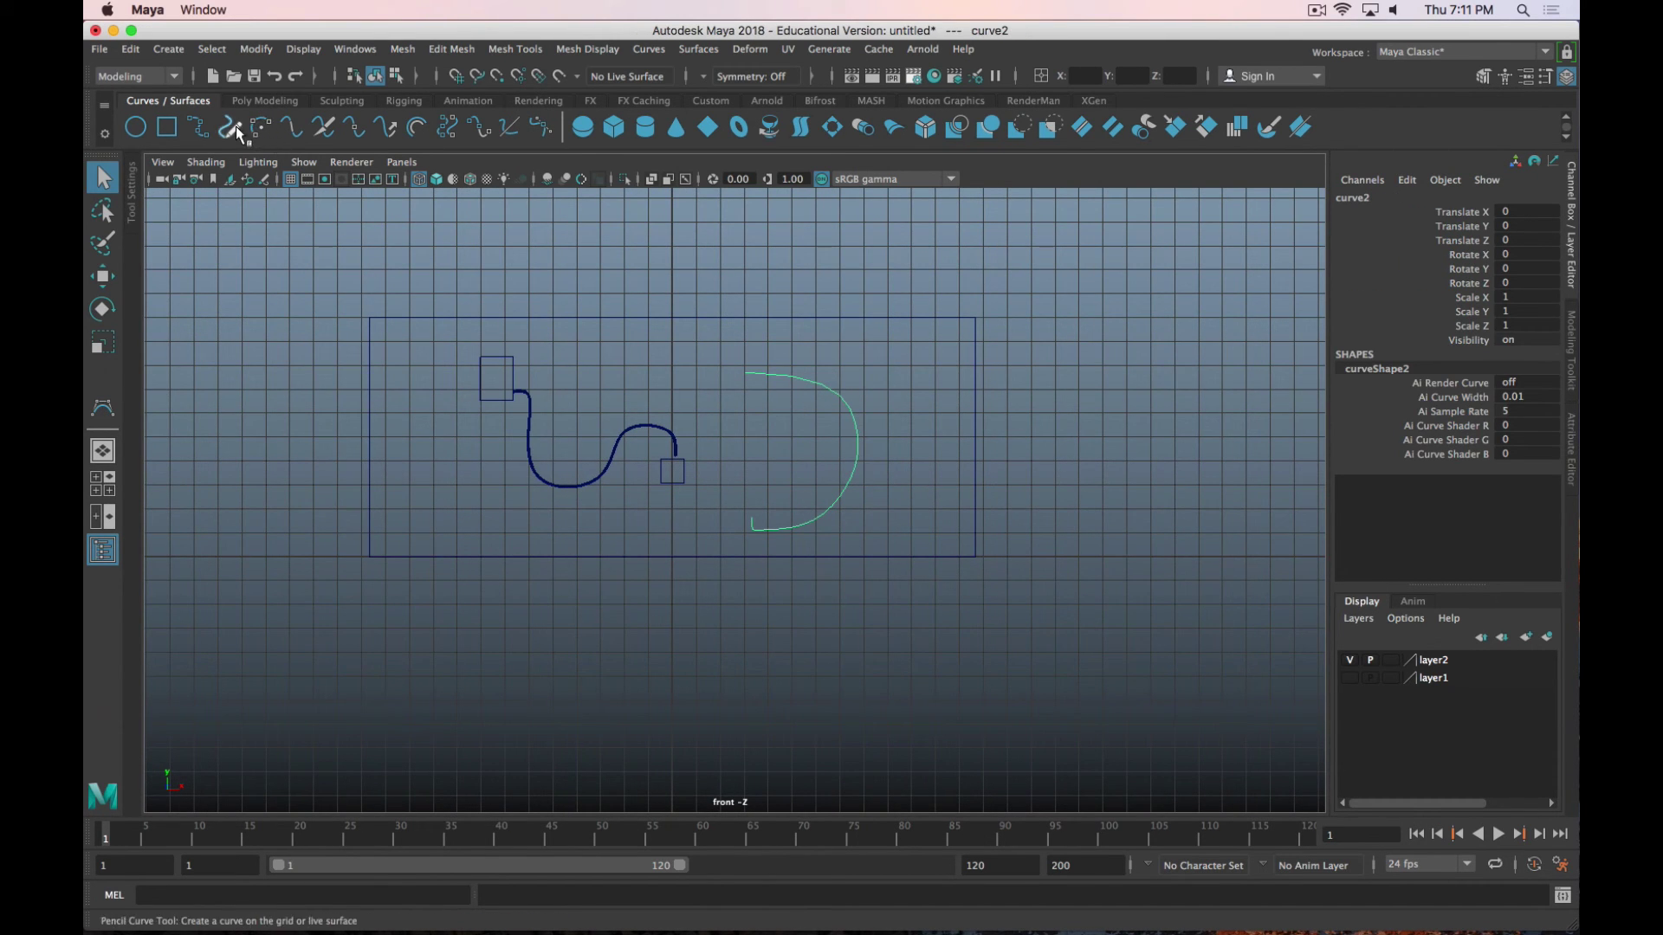
Draw bezier1 with four anchors: lower right, up above, arching right, then a lower level one.
click(543, 128)
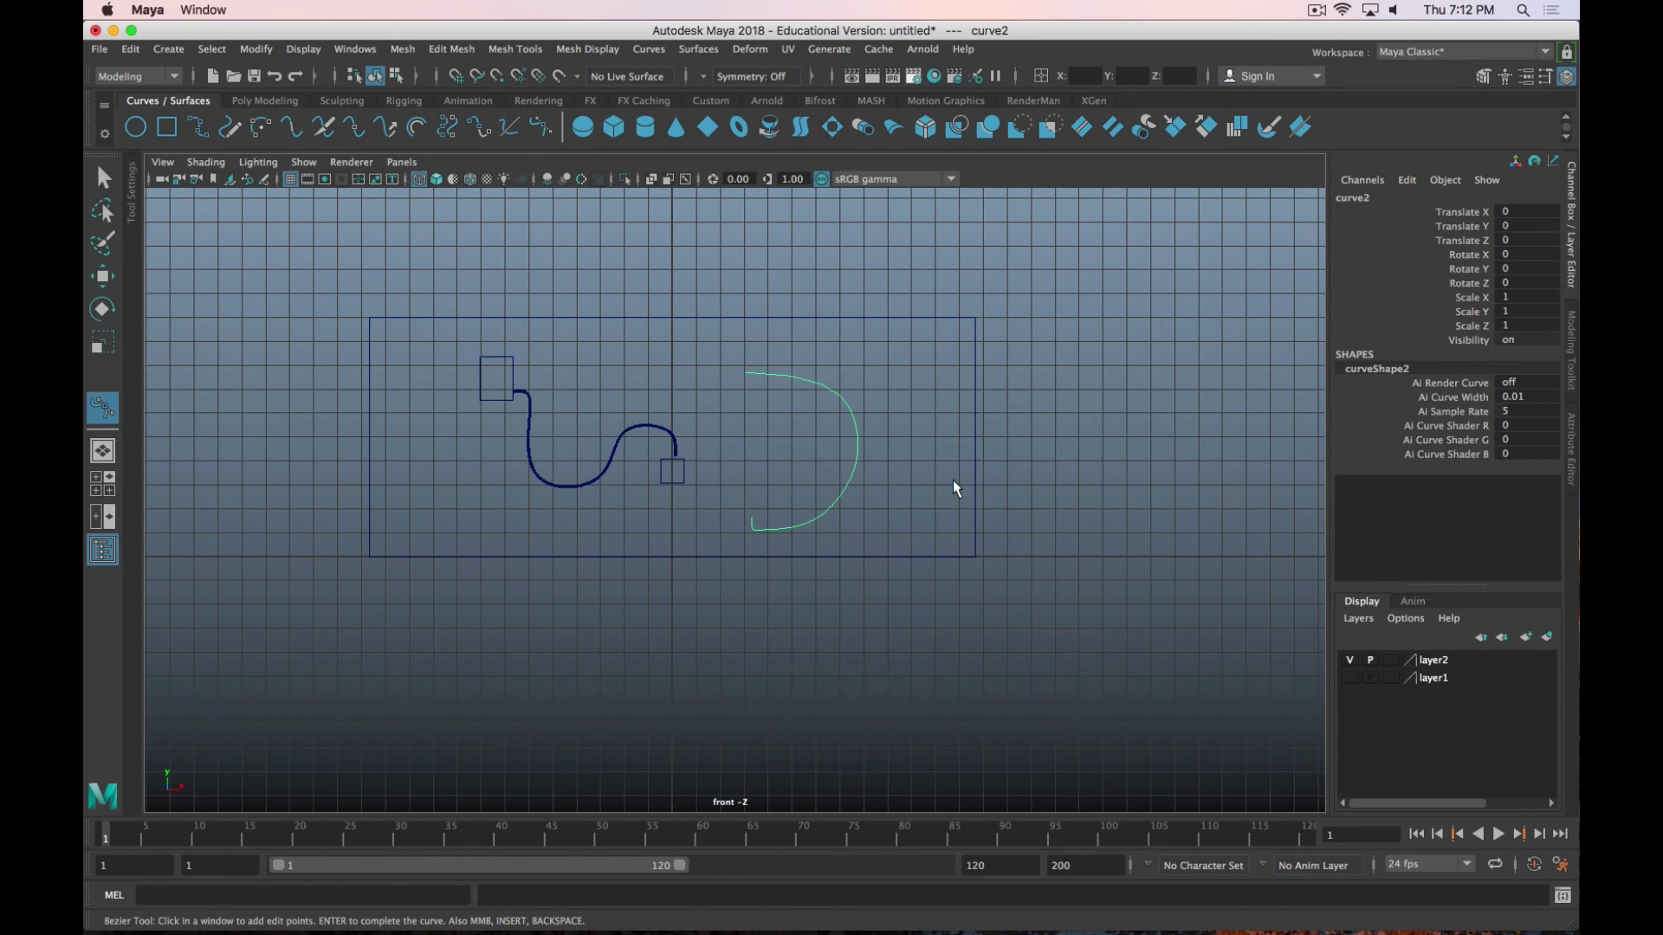
click(914, 516)
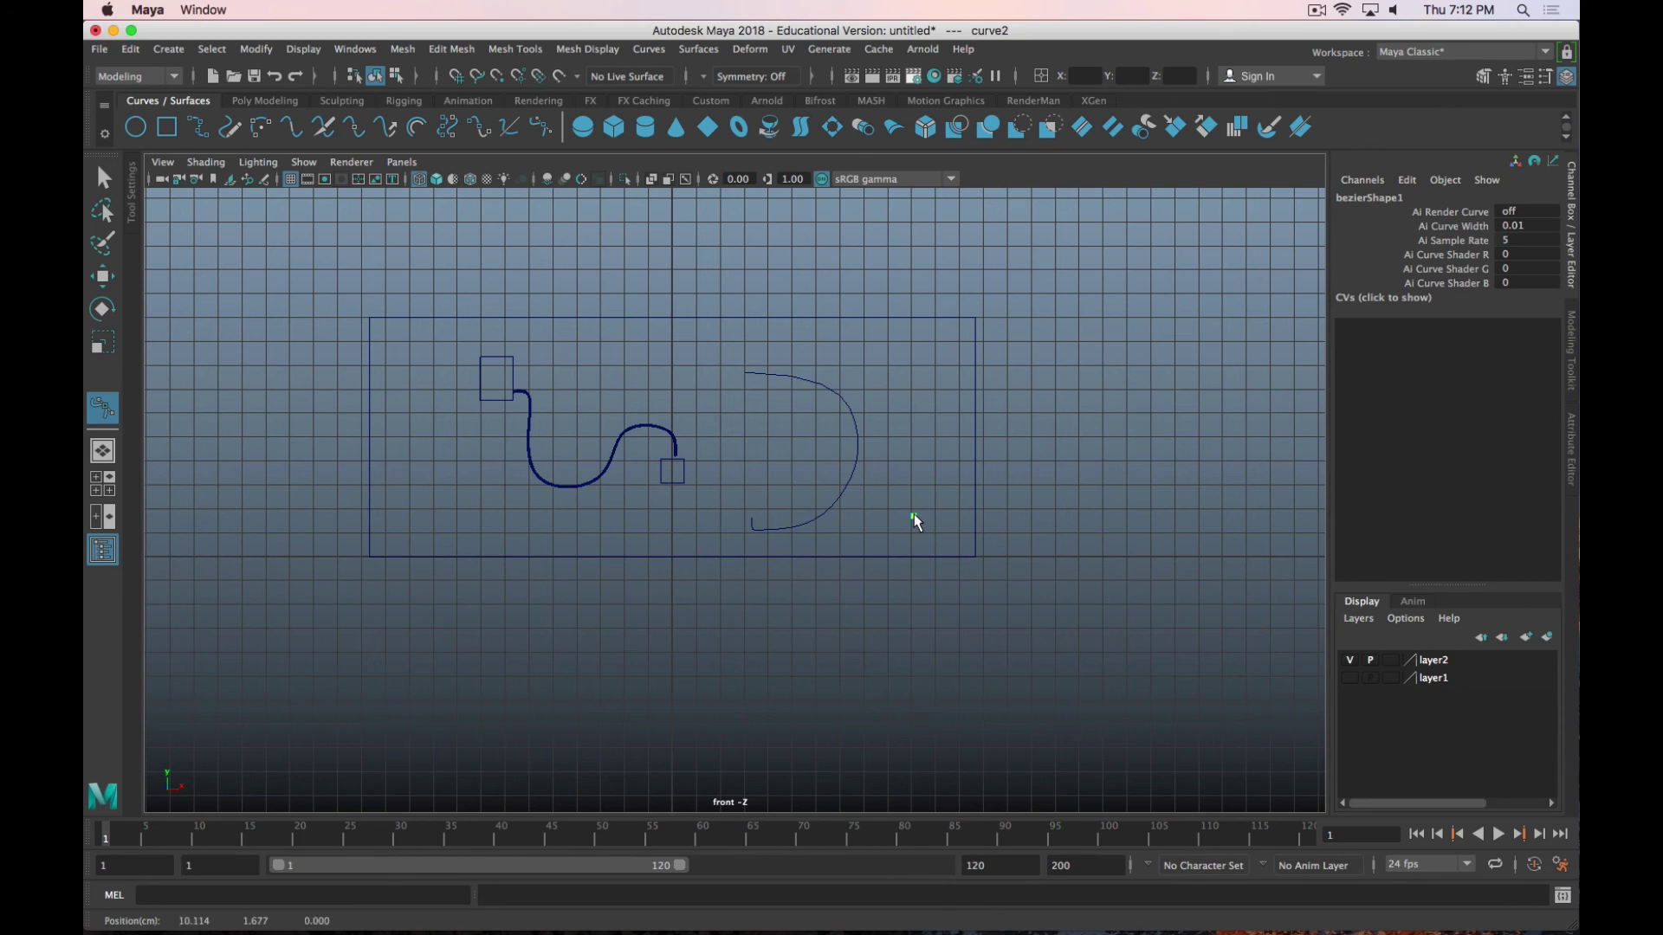
drag(908, 393, 923, 350)
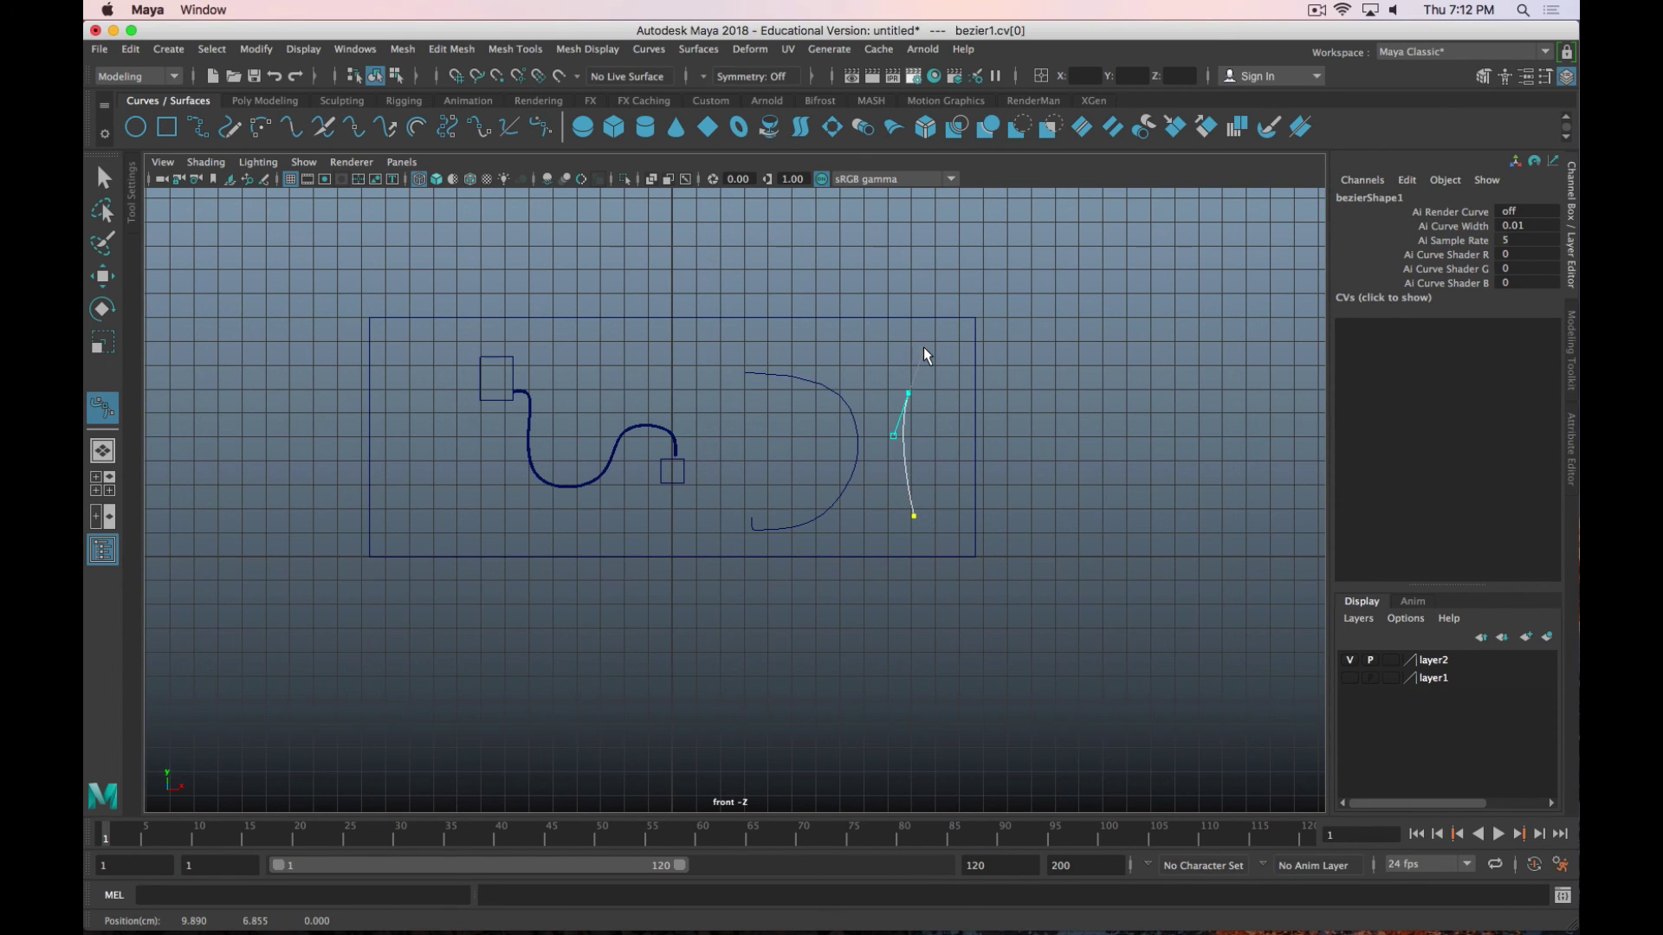
drag(1014, 381, 1016, 417)
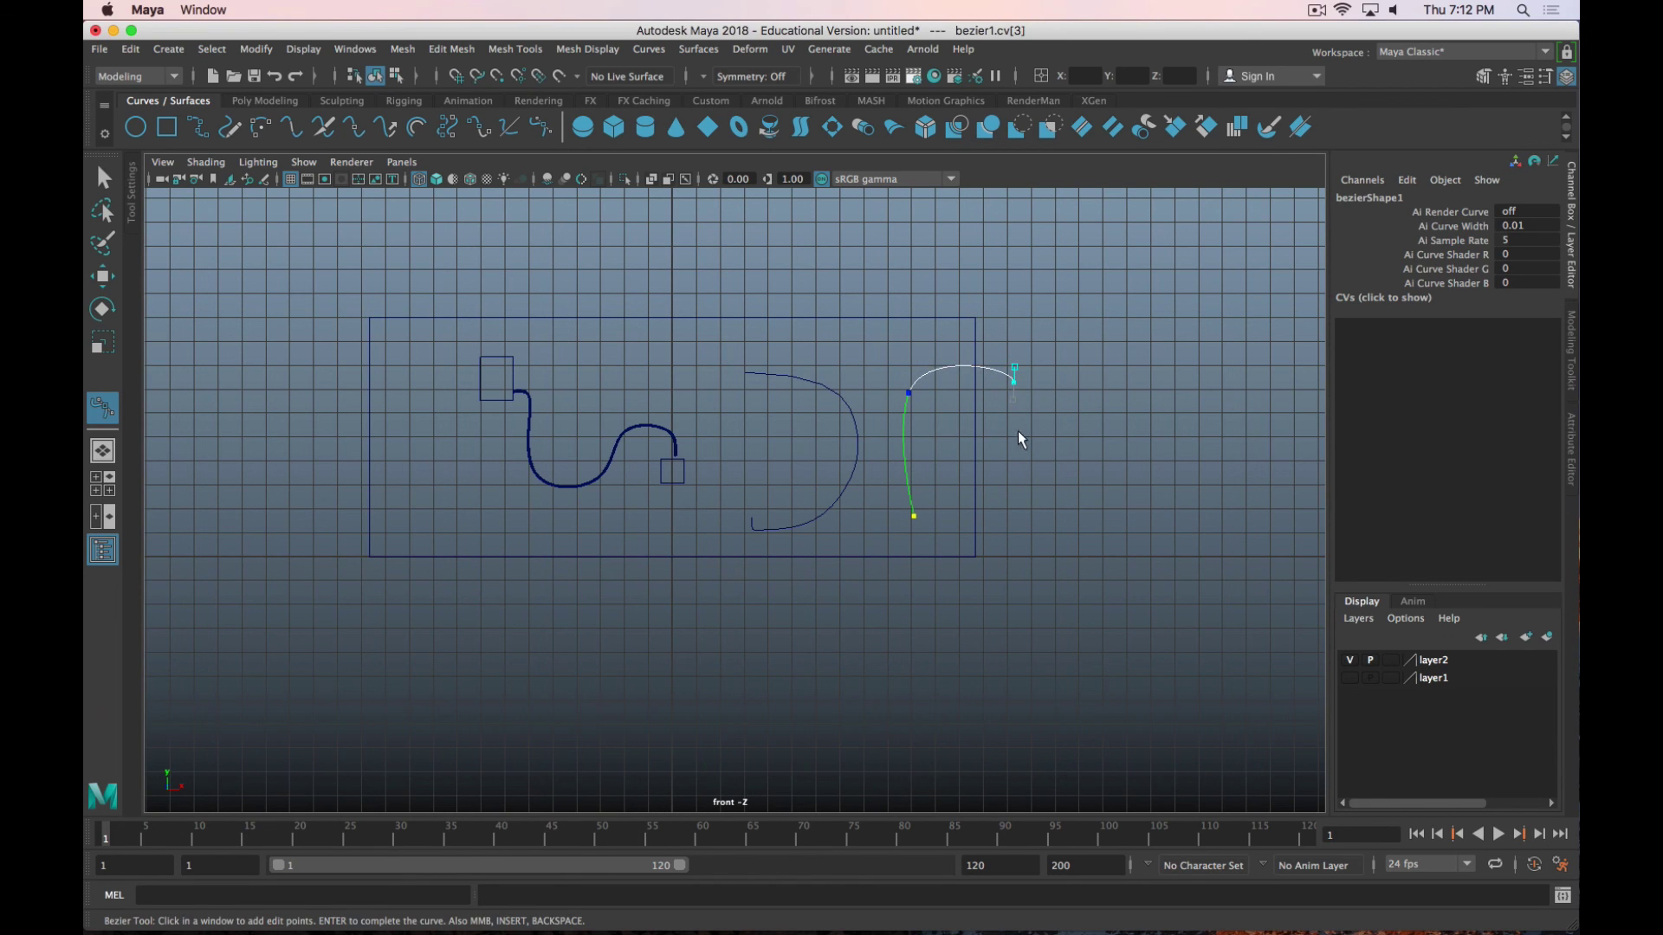
scroll(1017, 430, up, 3)
alt+middle_drag(1094, 492, 852, 499)
drag(954, 499, 885, 502)
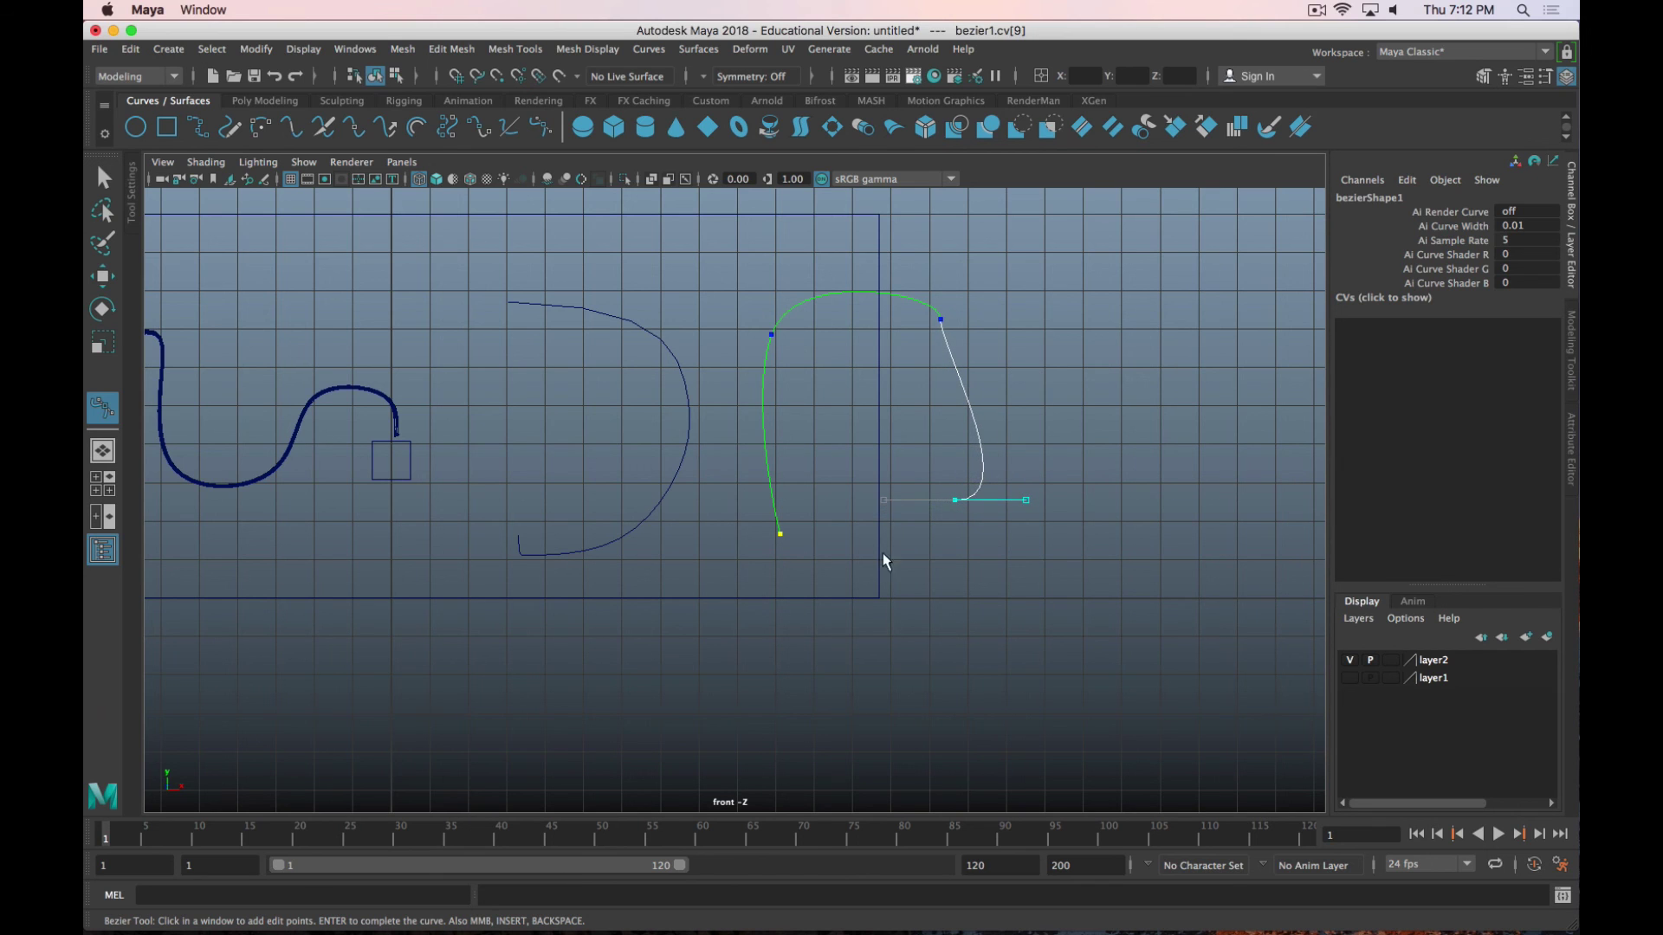
scroll(901, 598, up, 4)
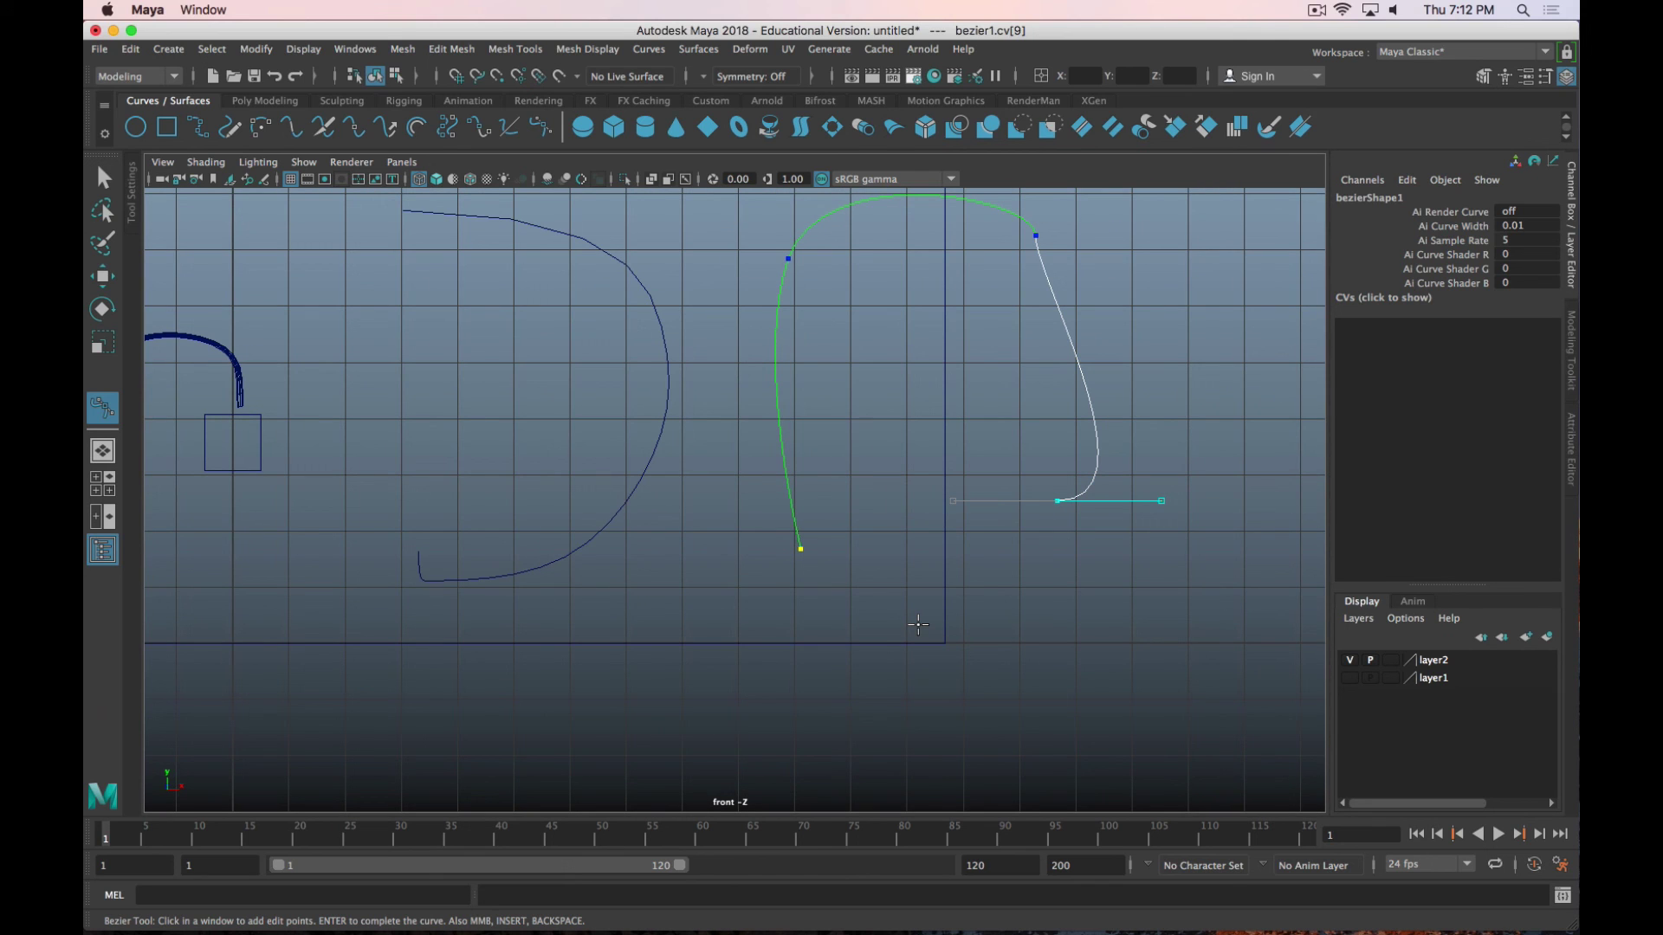